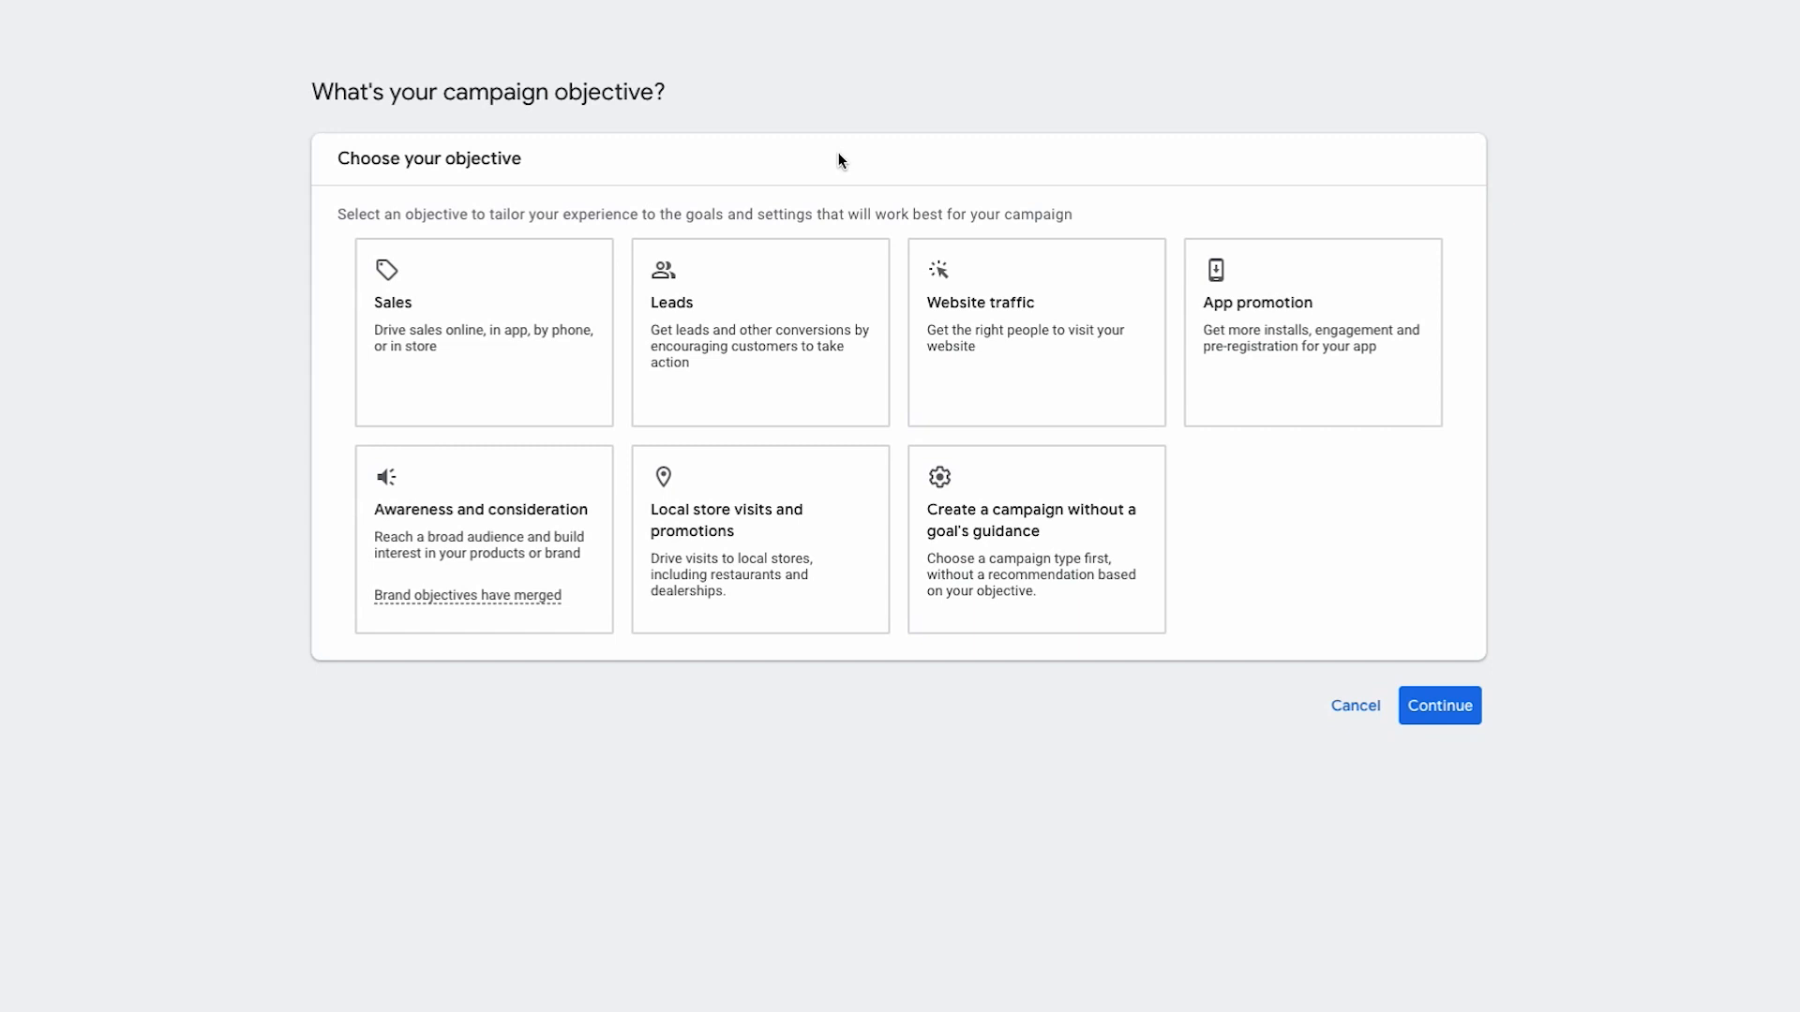
Look over the available campaign objectives, from sales and leads to local store visits and a campaign without guidance
{"action": "left_click", "coordinate": [741, 300]}
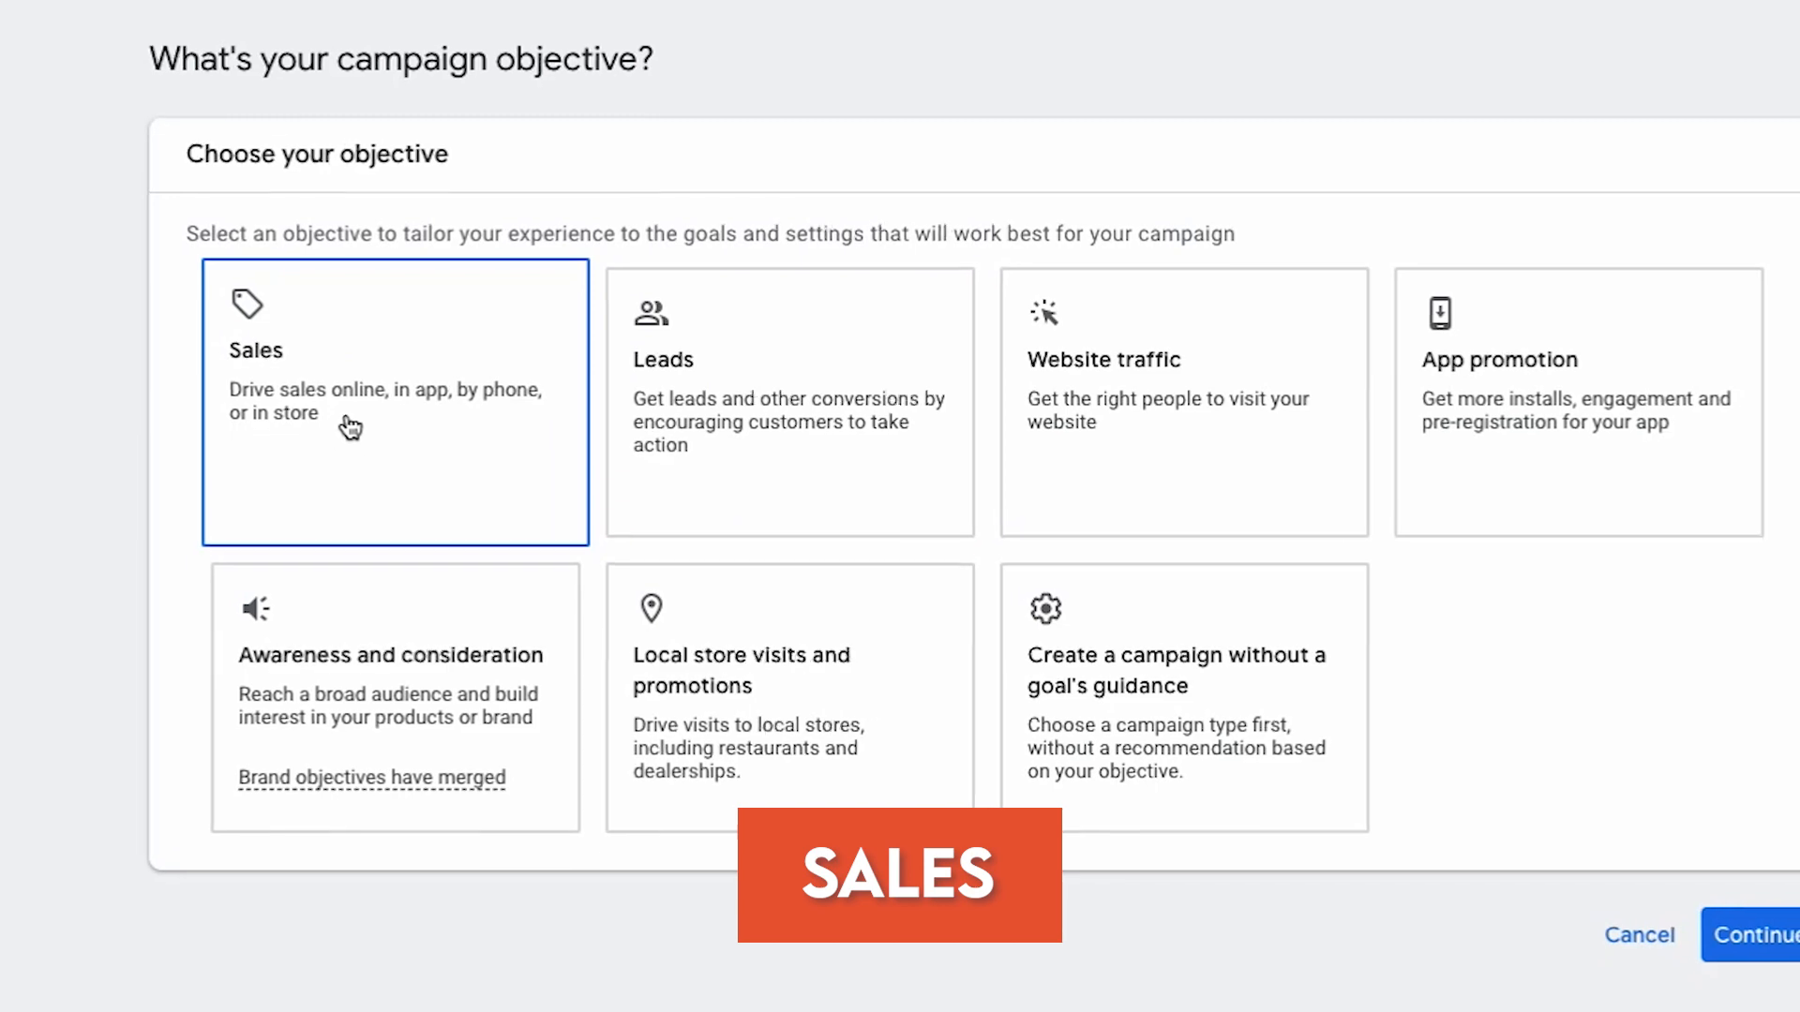
{"action": "left_click", "coordinate": [1093, 297]}
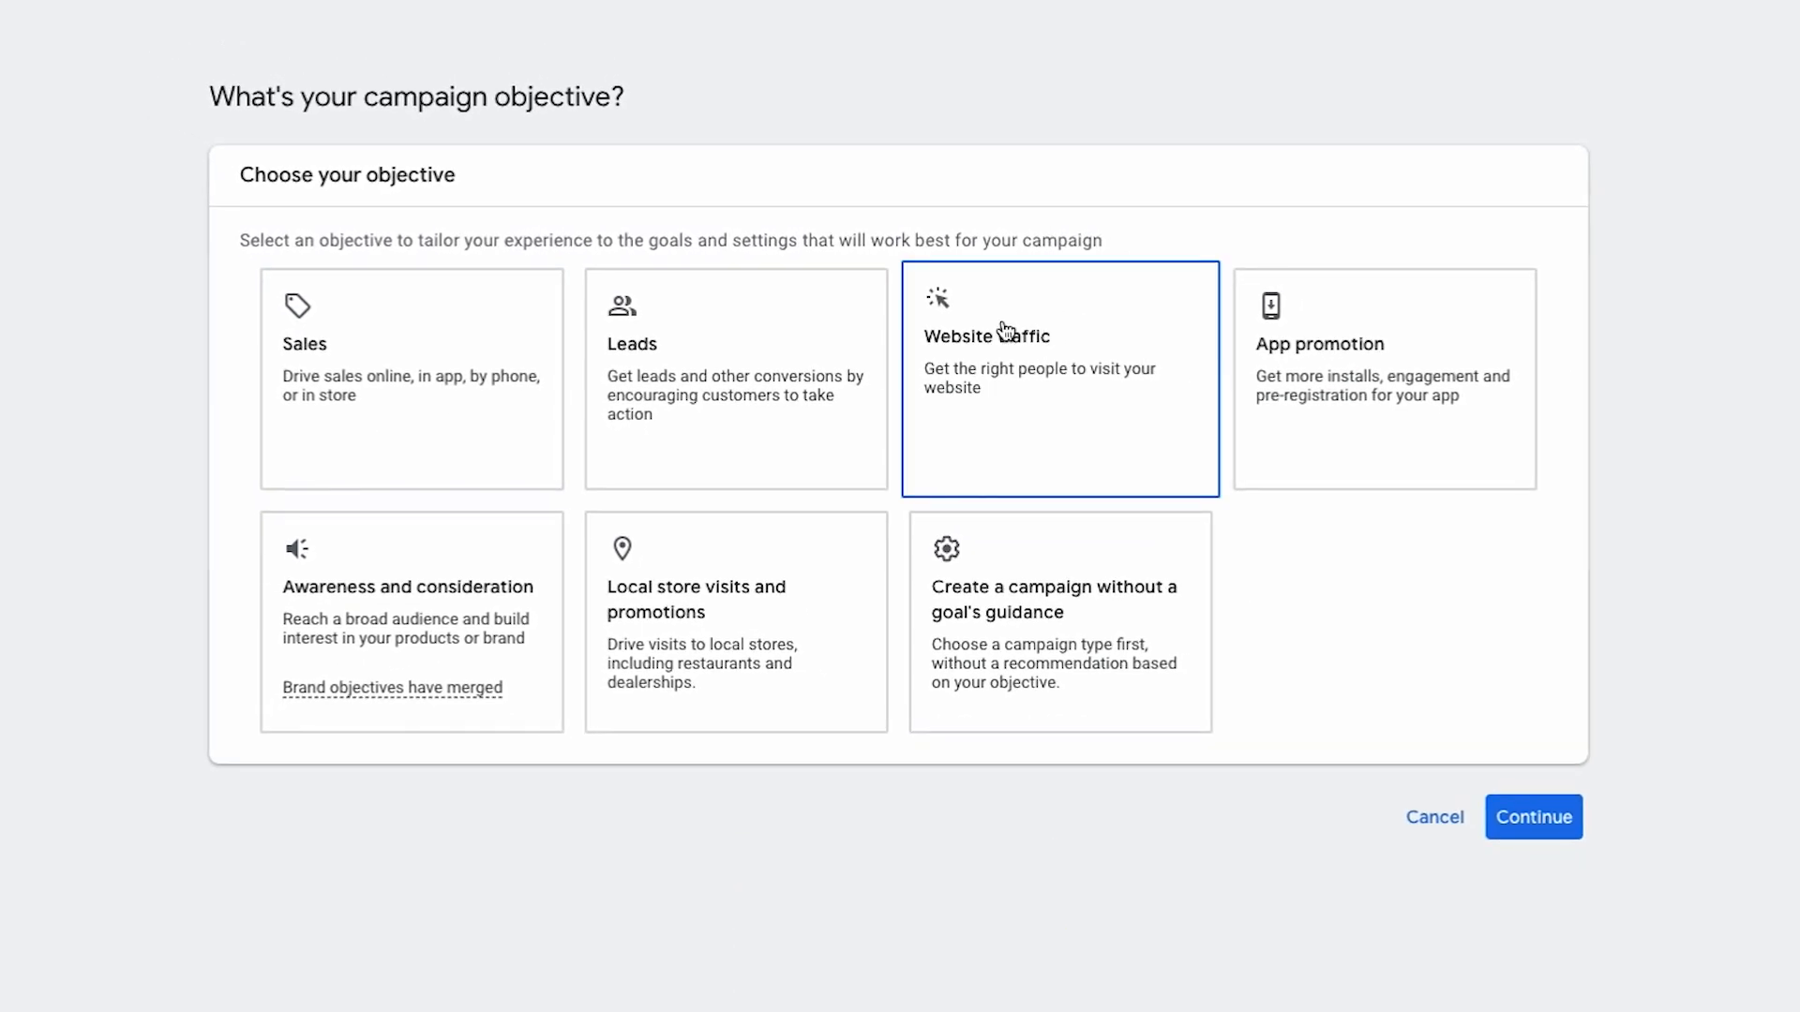
{"action": "left_click", "coordinate": [751, 645]}
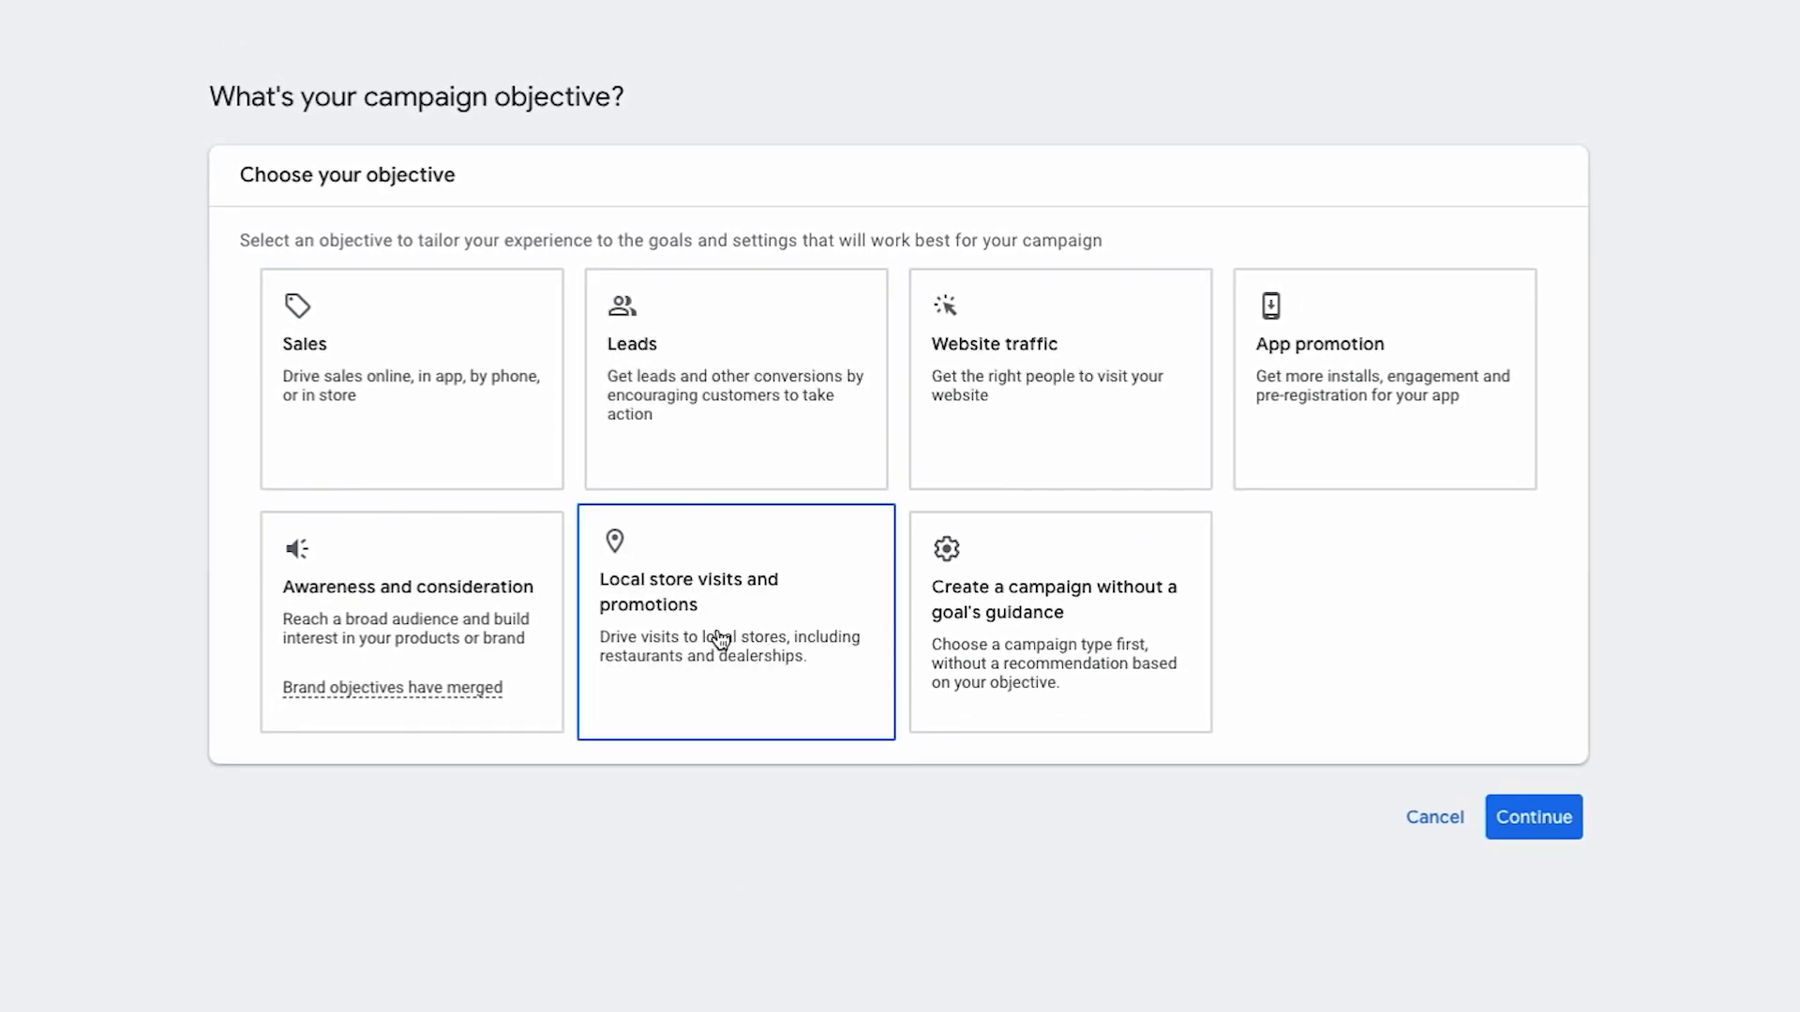
{"action": "left_click", "coordinate": [413, 643]}
{"action": "left_click", "coordinate": [673, 630]}
{"action": "left_click", "coordinate": [542, 621]}
{"action": "left_click", "coordinate": [691, 605]}
{"action": "left_click", "coordinate": [691, 402]}
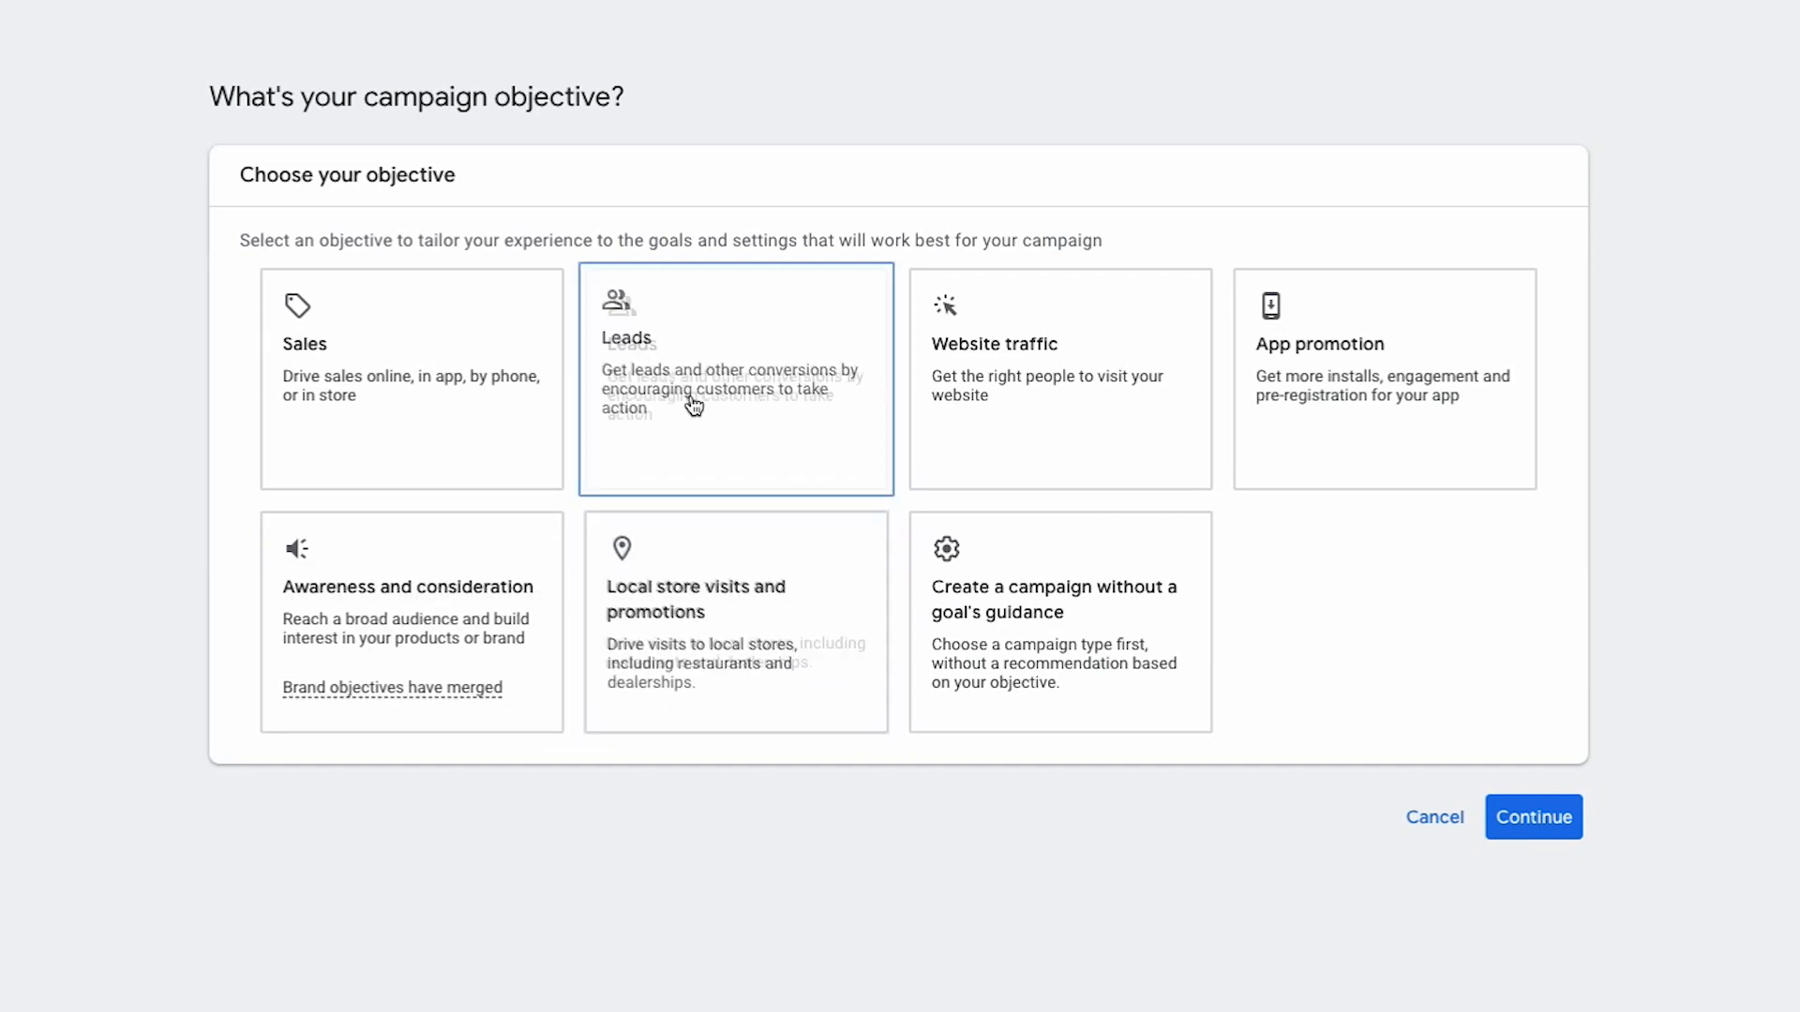
{"action": "left_click", "coordinate": [418, 333]}
{"action": "left_click", "coordinate": [645, 337]}
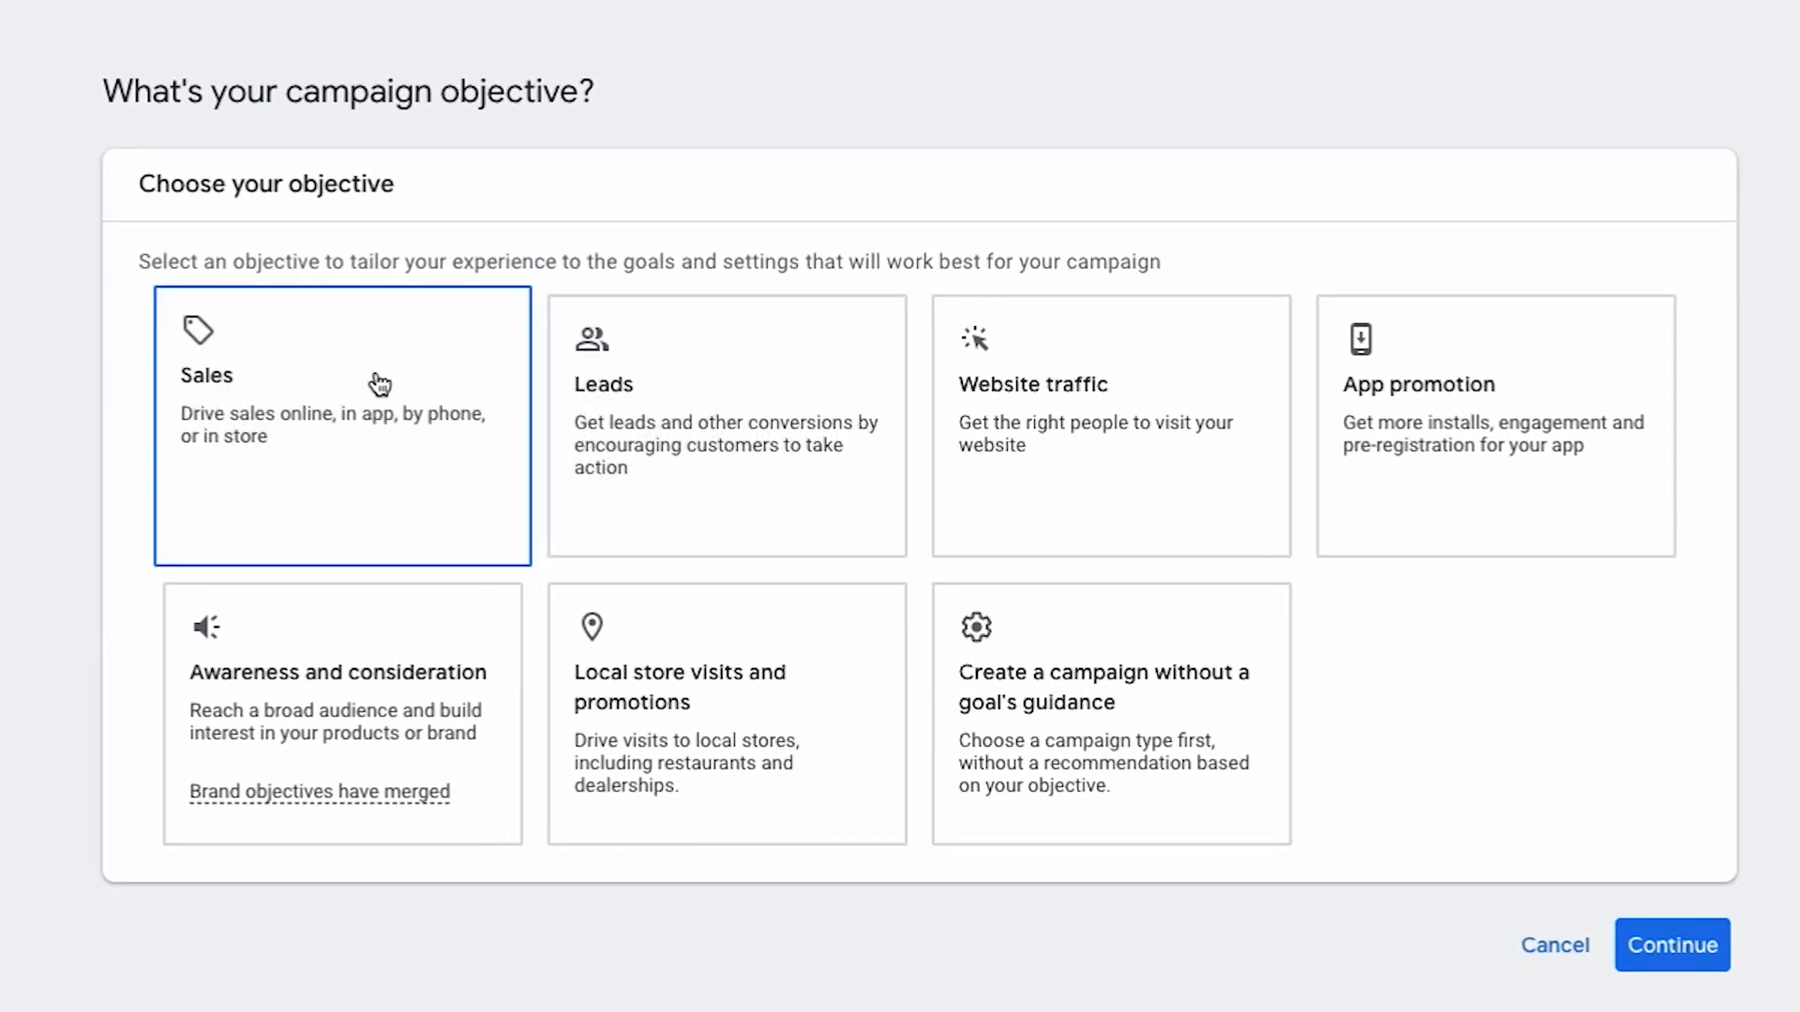
{"action": "left_click", "coordinate": [687, 370]}
{"action": "left_click", "coordinate": [1116, 720]}
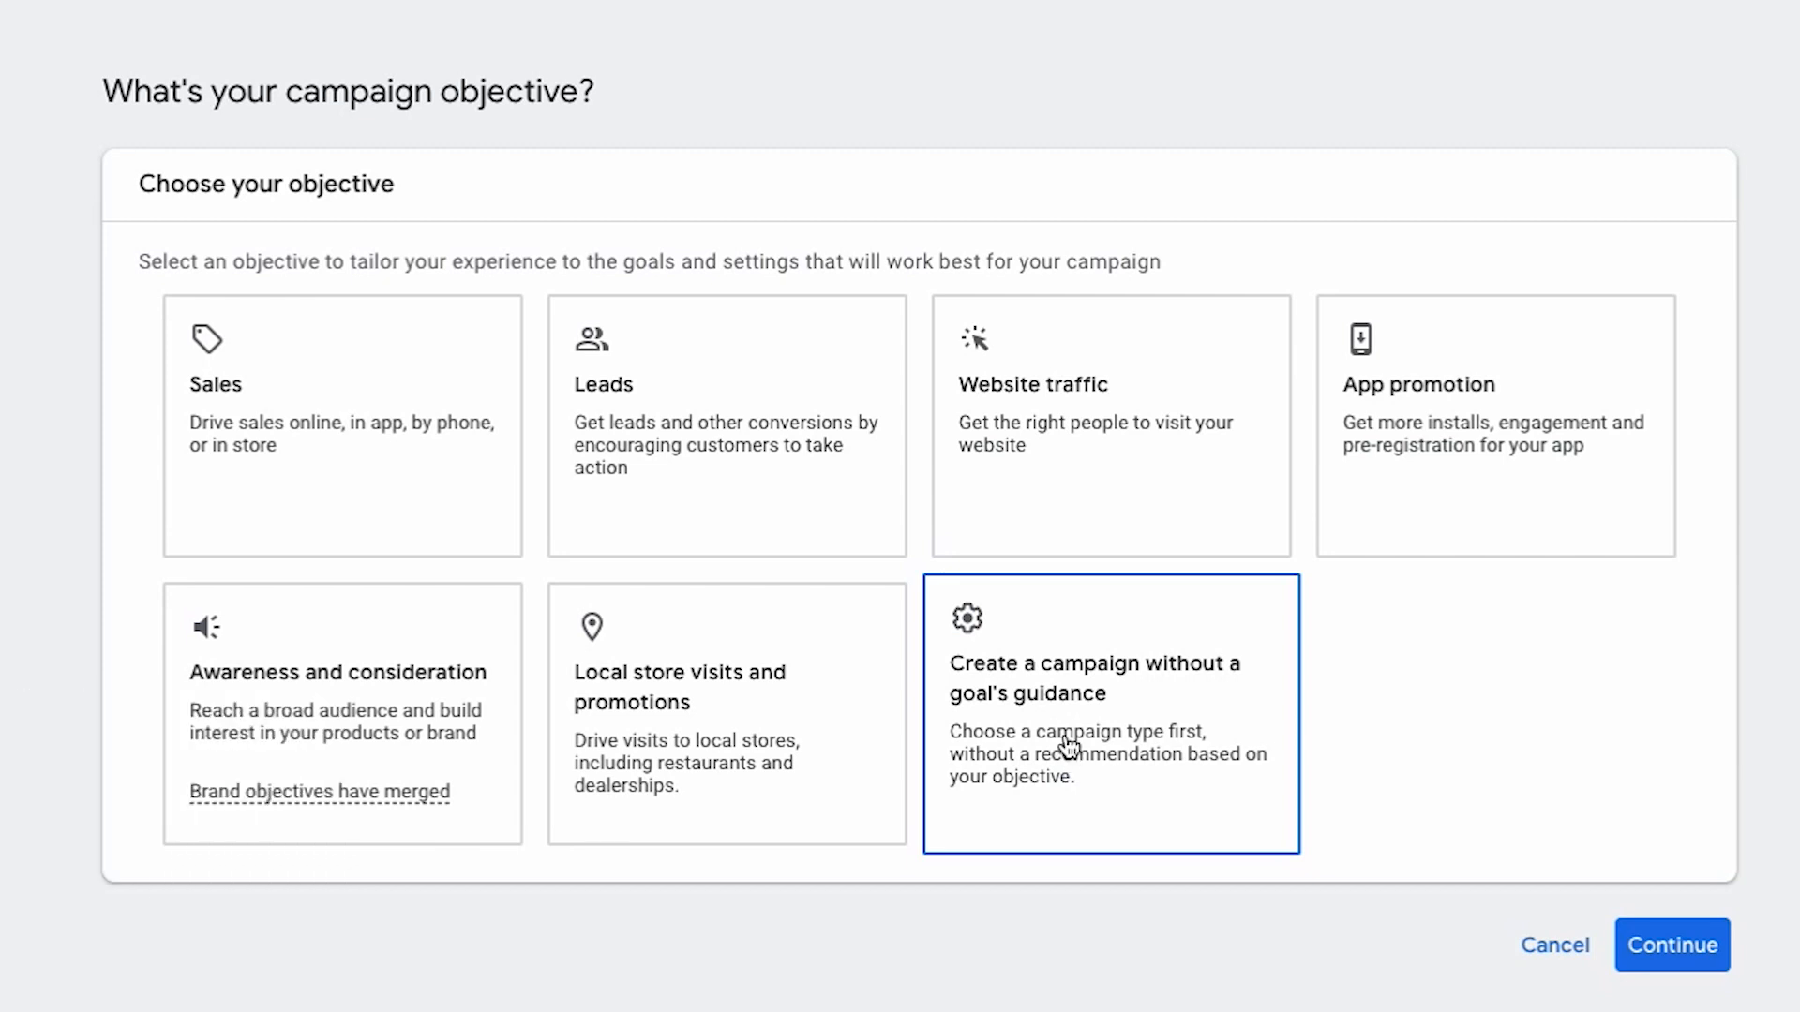
{"action": "left_click", "coordinate": [663, 410]}
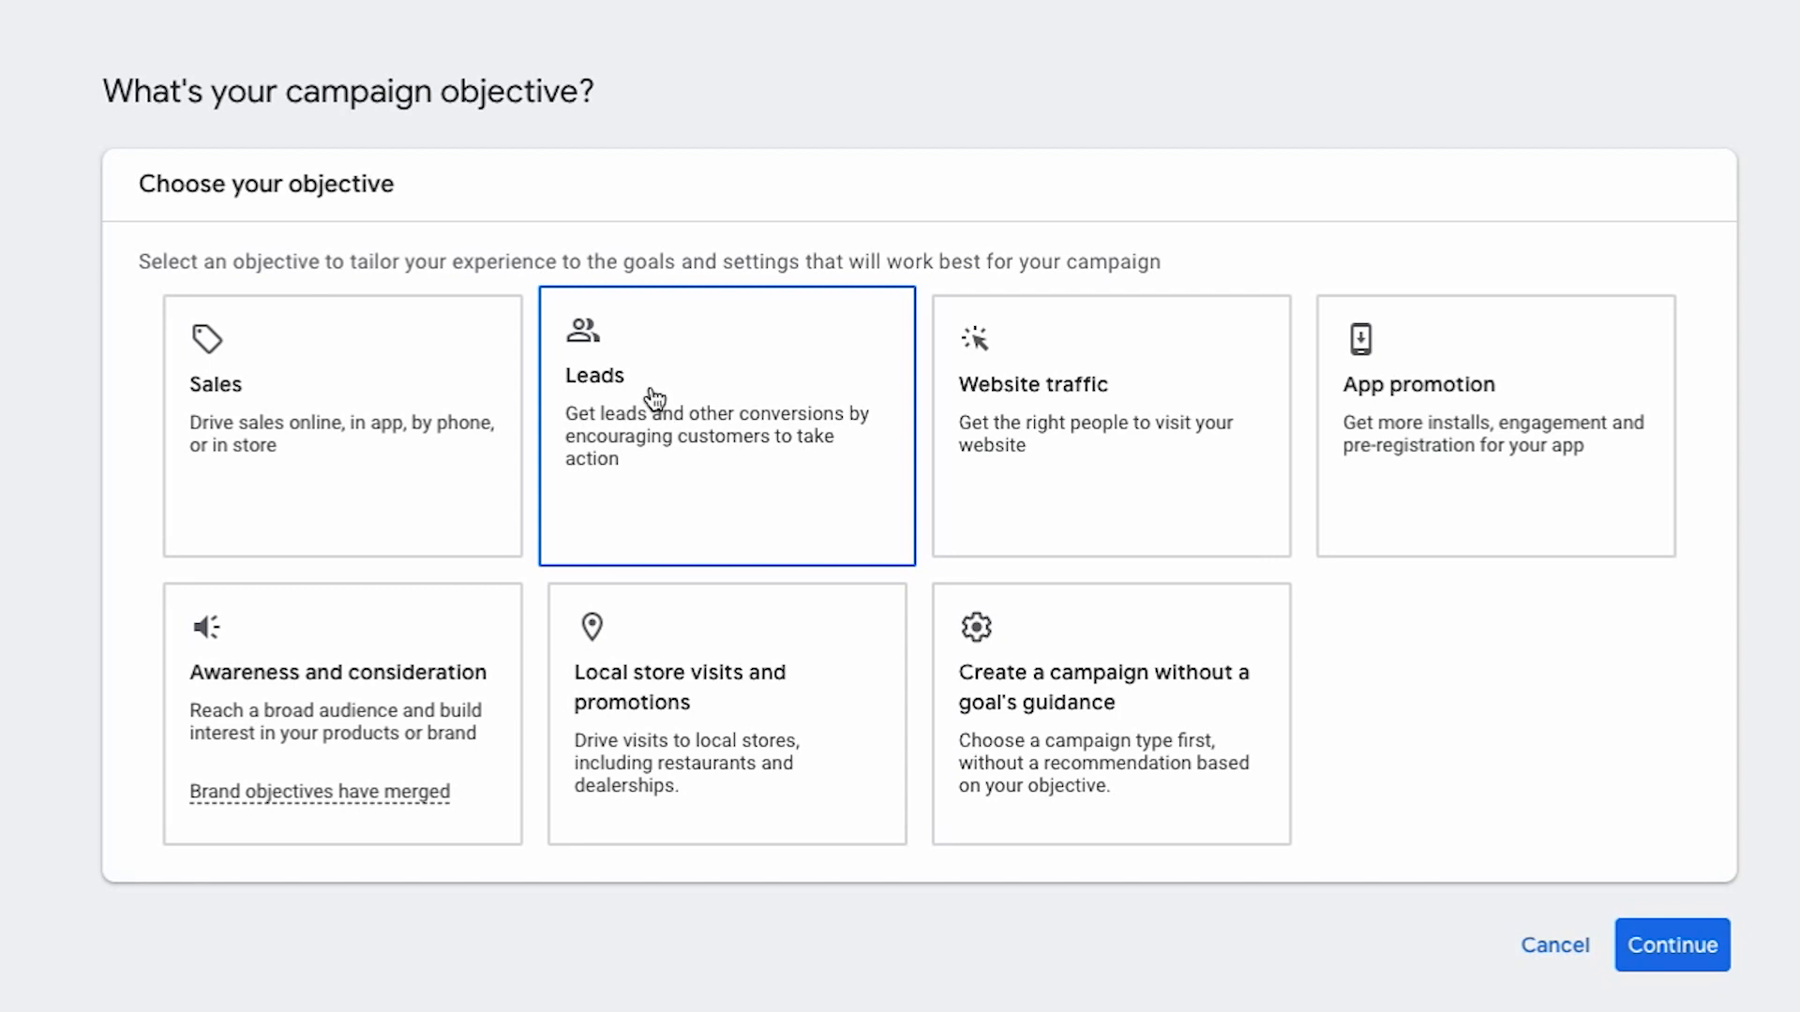
Choose Leads as the campaign objective and remove the Qualified leads conversion goal from this campaign
{"action": "left_click", "coordinate": [720, 389]}
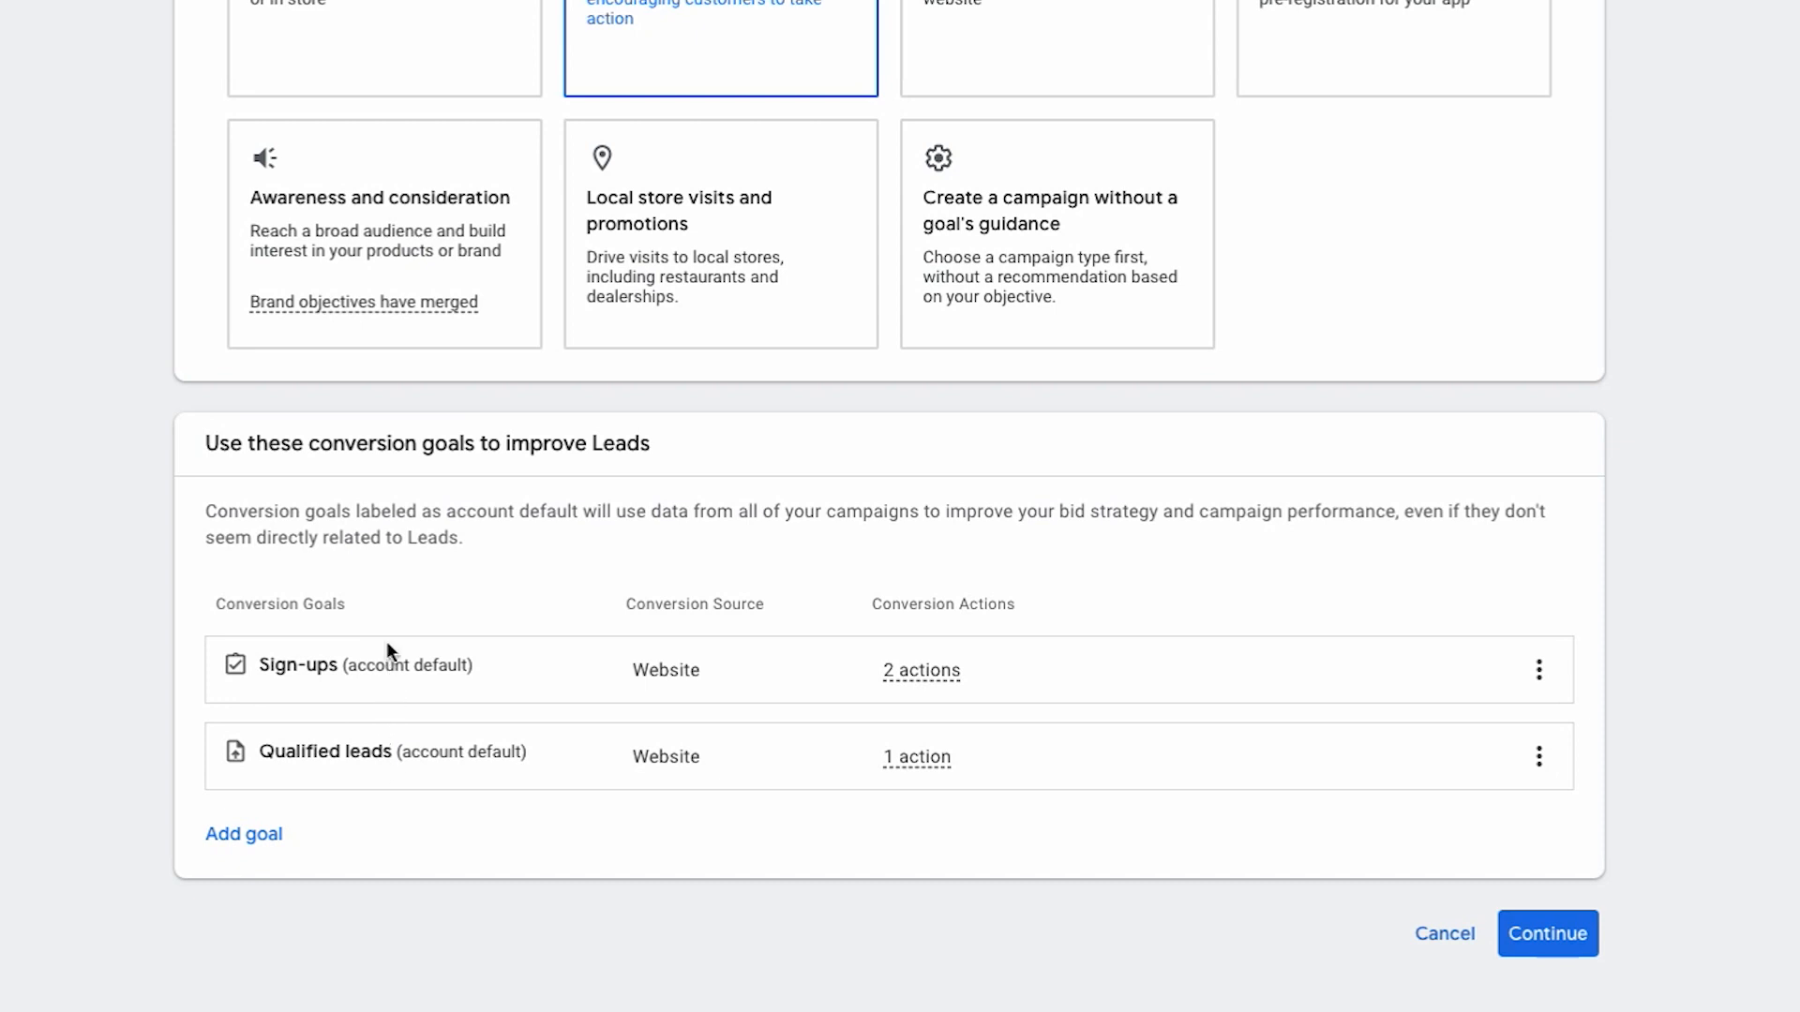
{"action": "left_click_drag", "start_coordinate": [319, 666], "coordinate": [364, 675]}
{"action": "left_click_drag", "start_coordinate": [261, 754], "coordinate": [476, 752]}
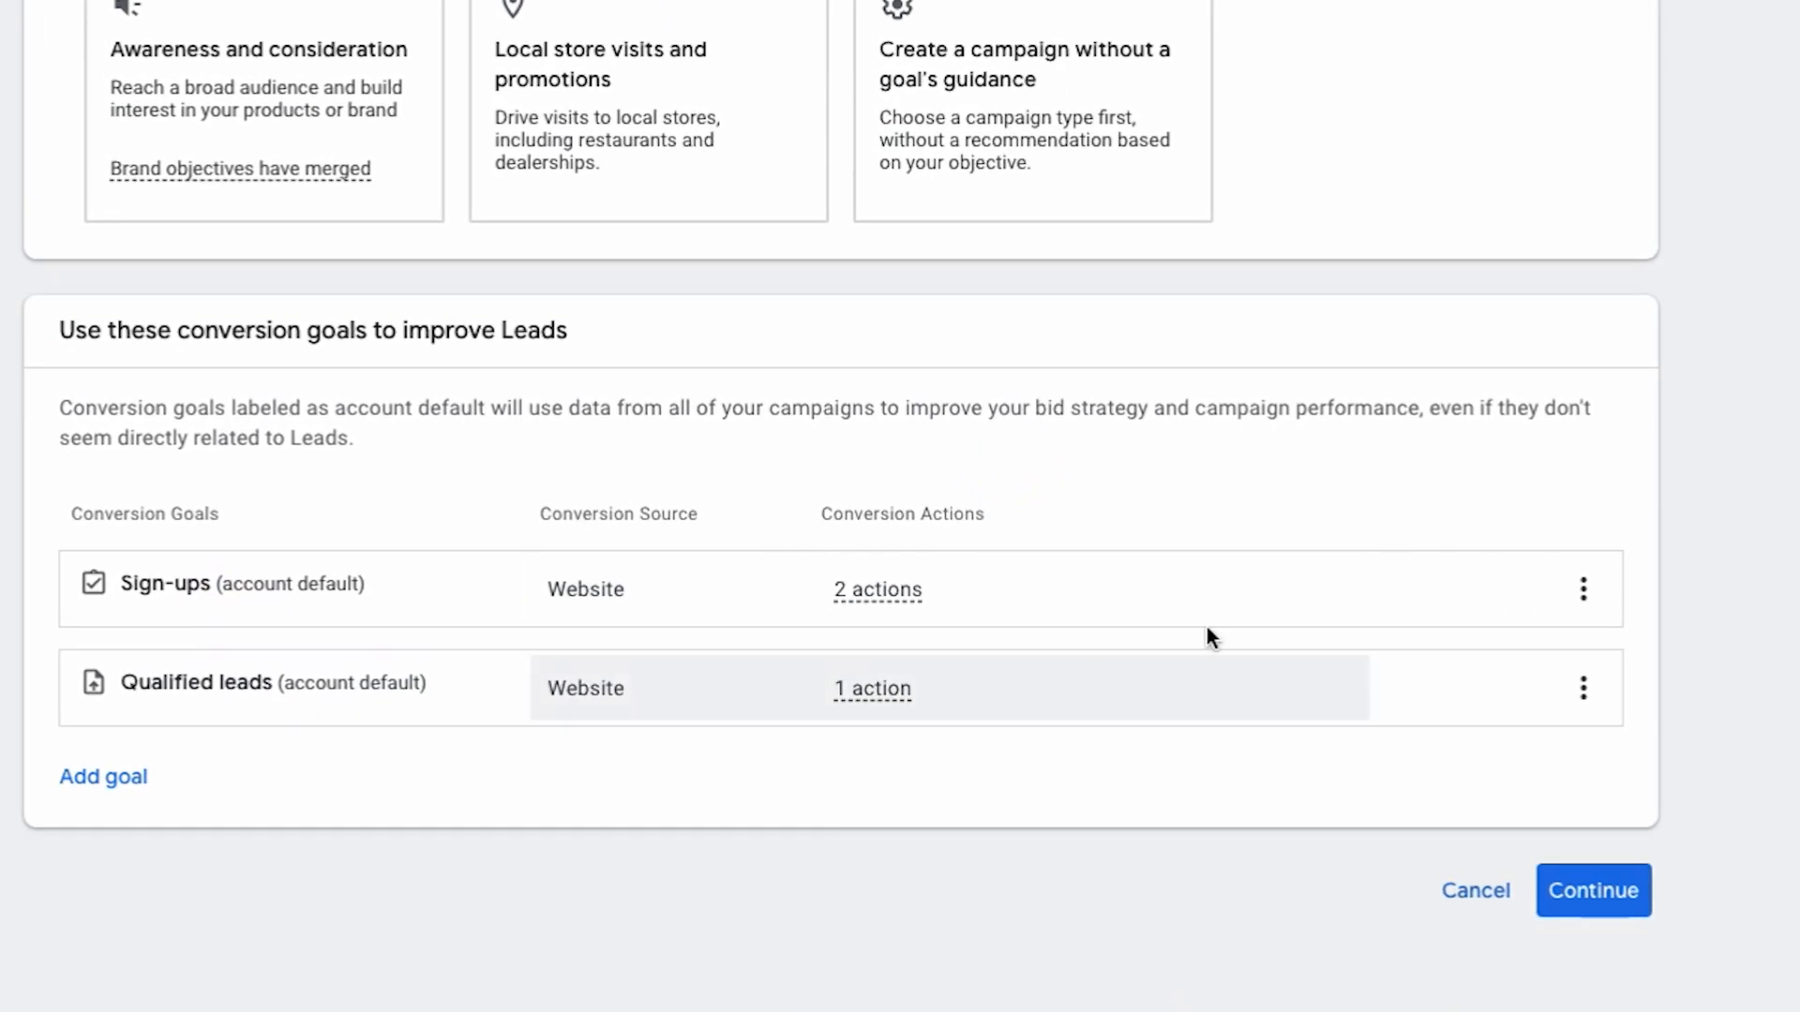
{"action": "left_click", "coordinate": [1584, 688]}
{"action": "left_click", "coordinate": [1631, 705]}
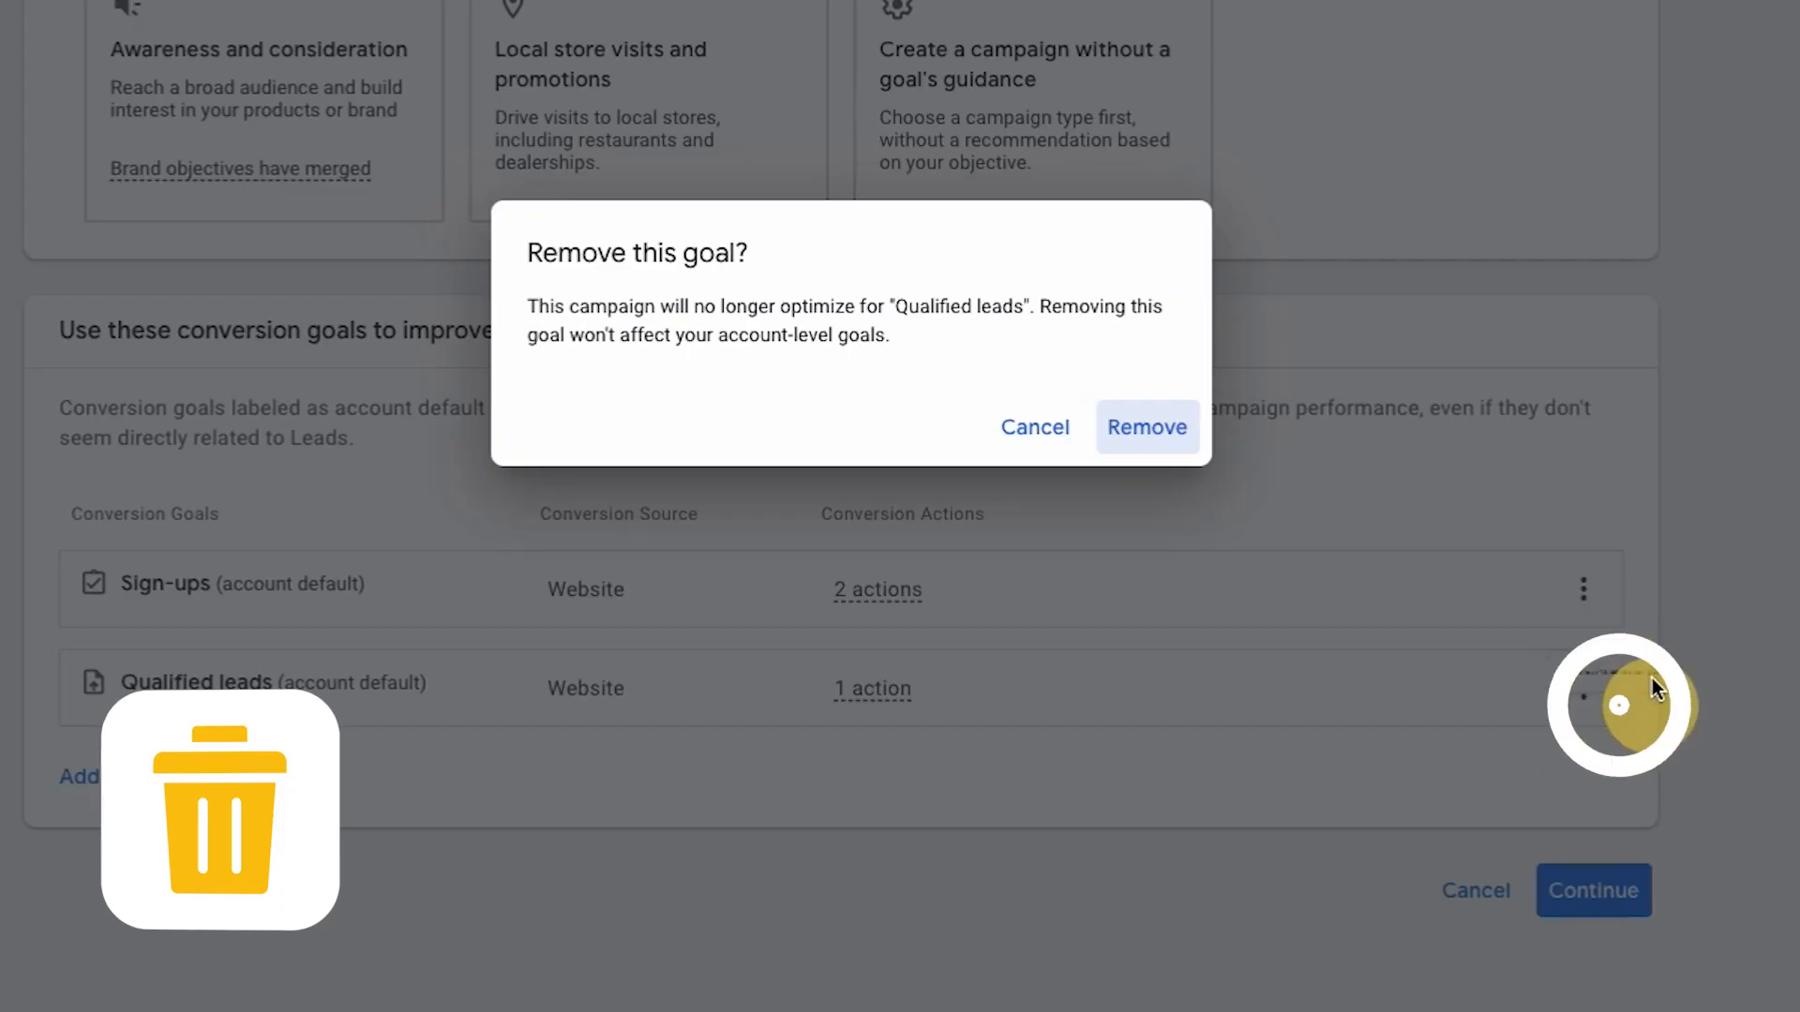
{"action": "left_click", "coordinate": [1177, 431]}
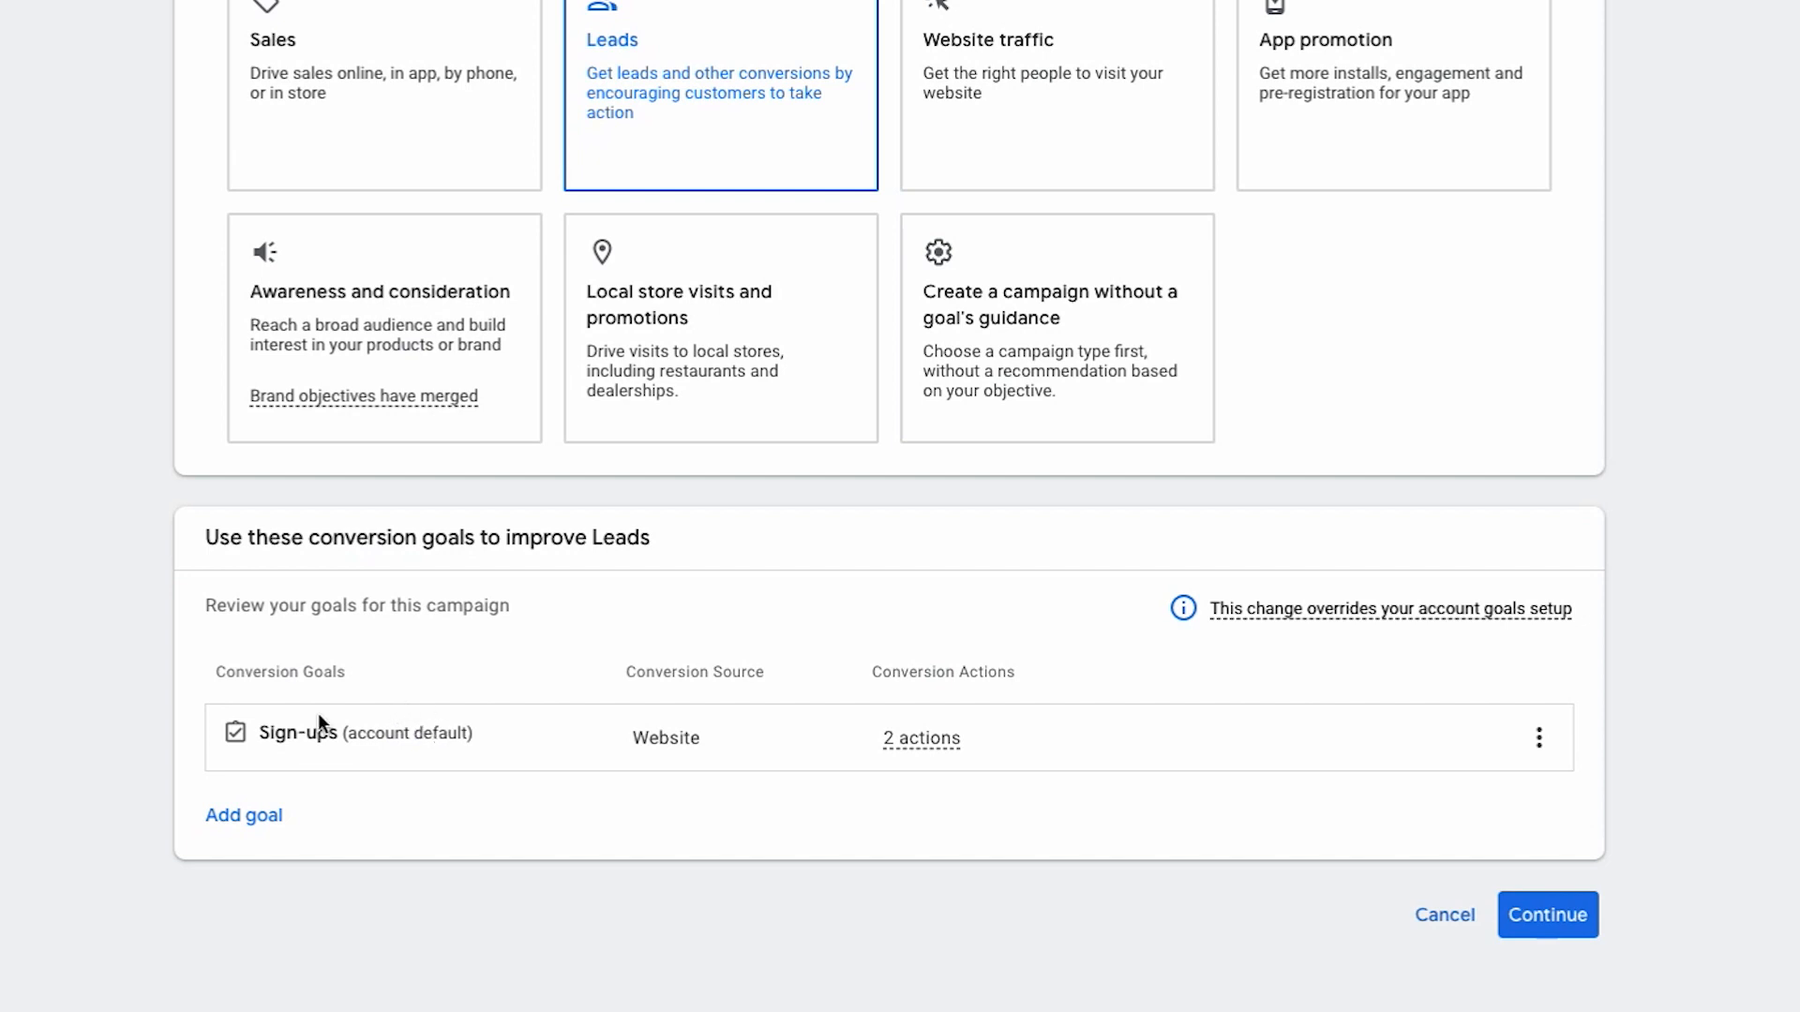
Continue with the Sign-ups conversion goal and select Search as the campaign type
{"action": "left_click", "coordinate": [234, 817]}
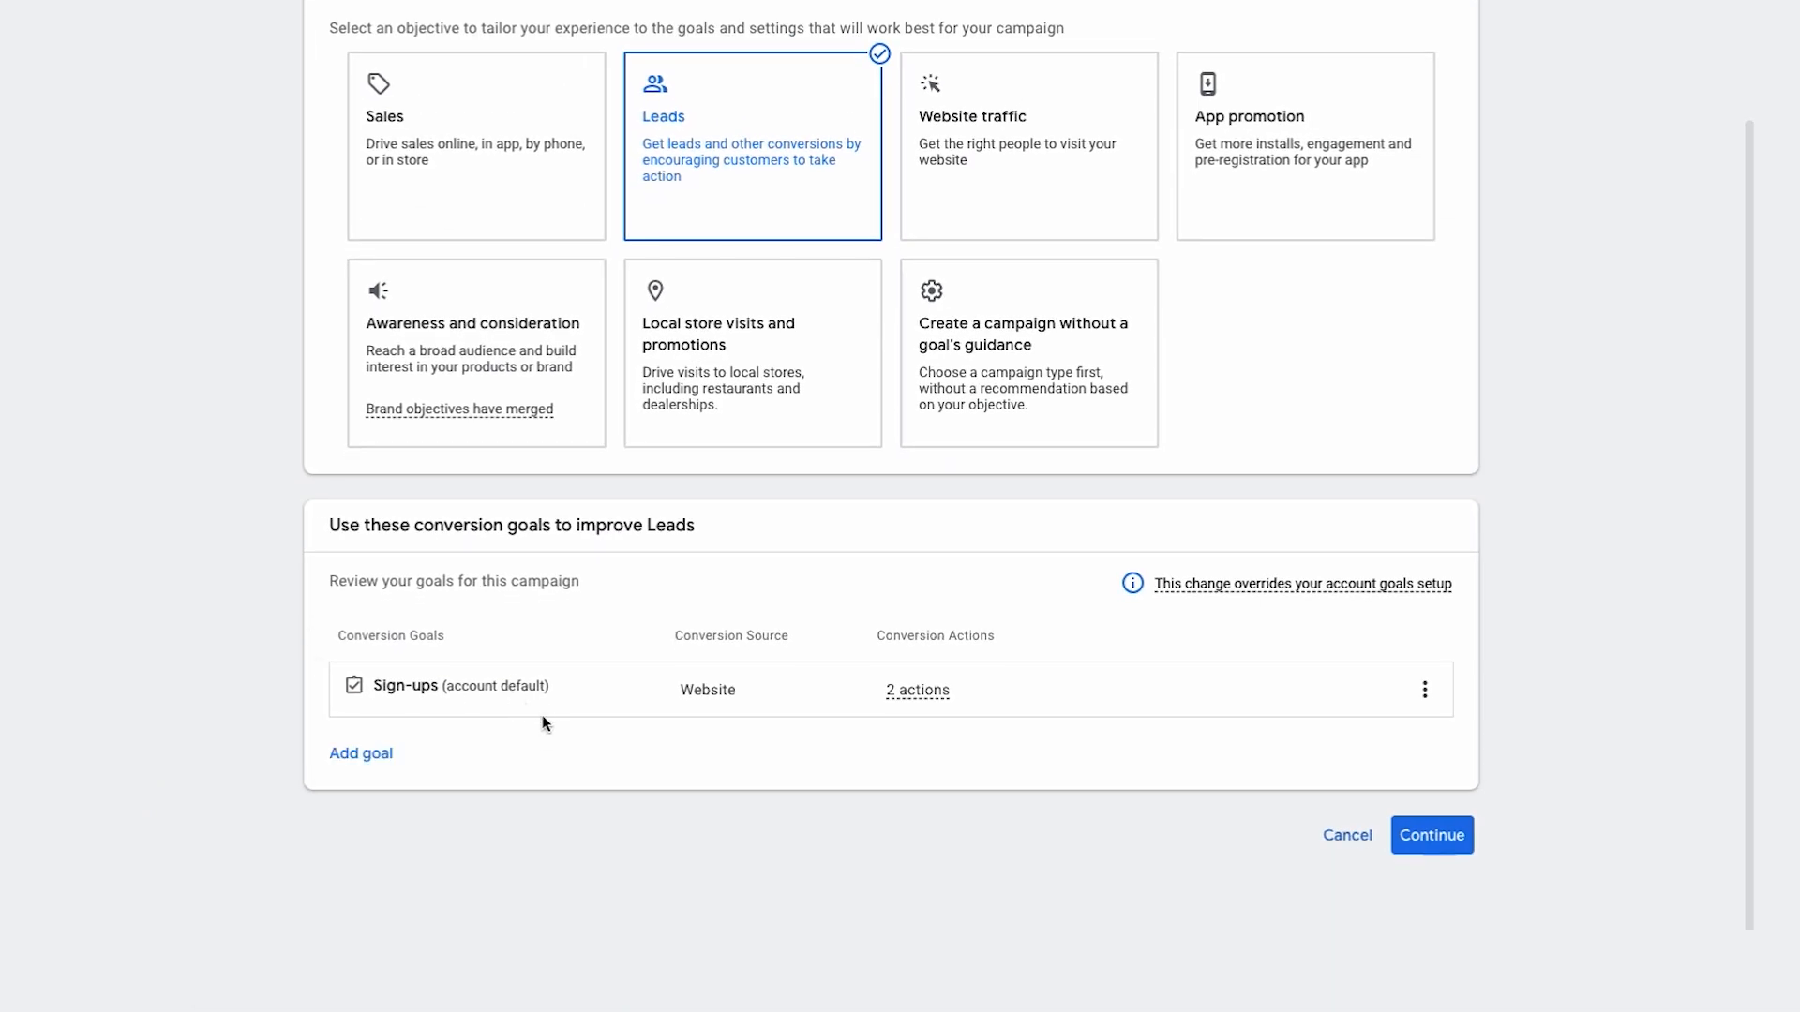
{"action": "left_click", "coordinate": [1417, 829]}
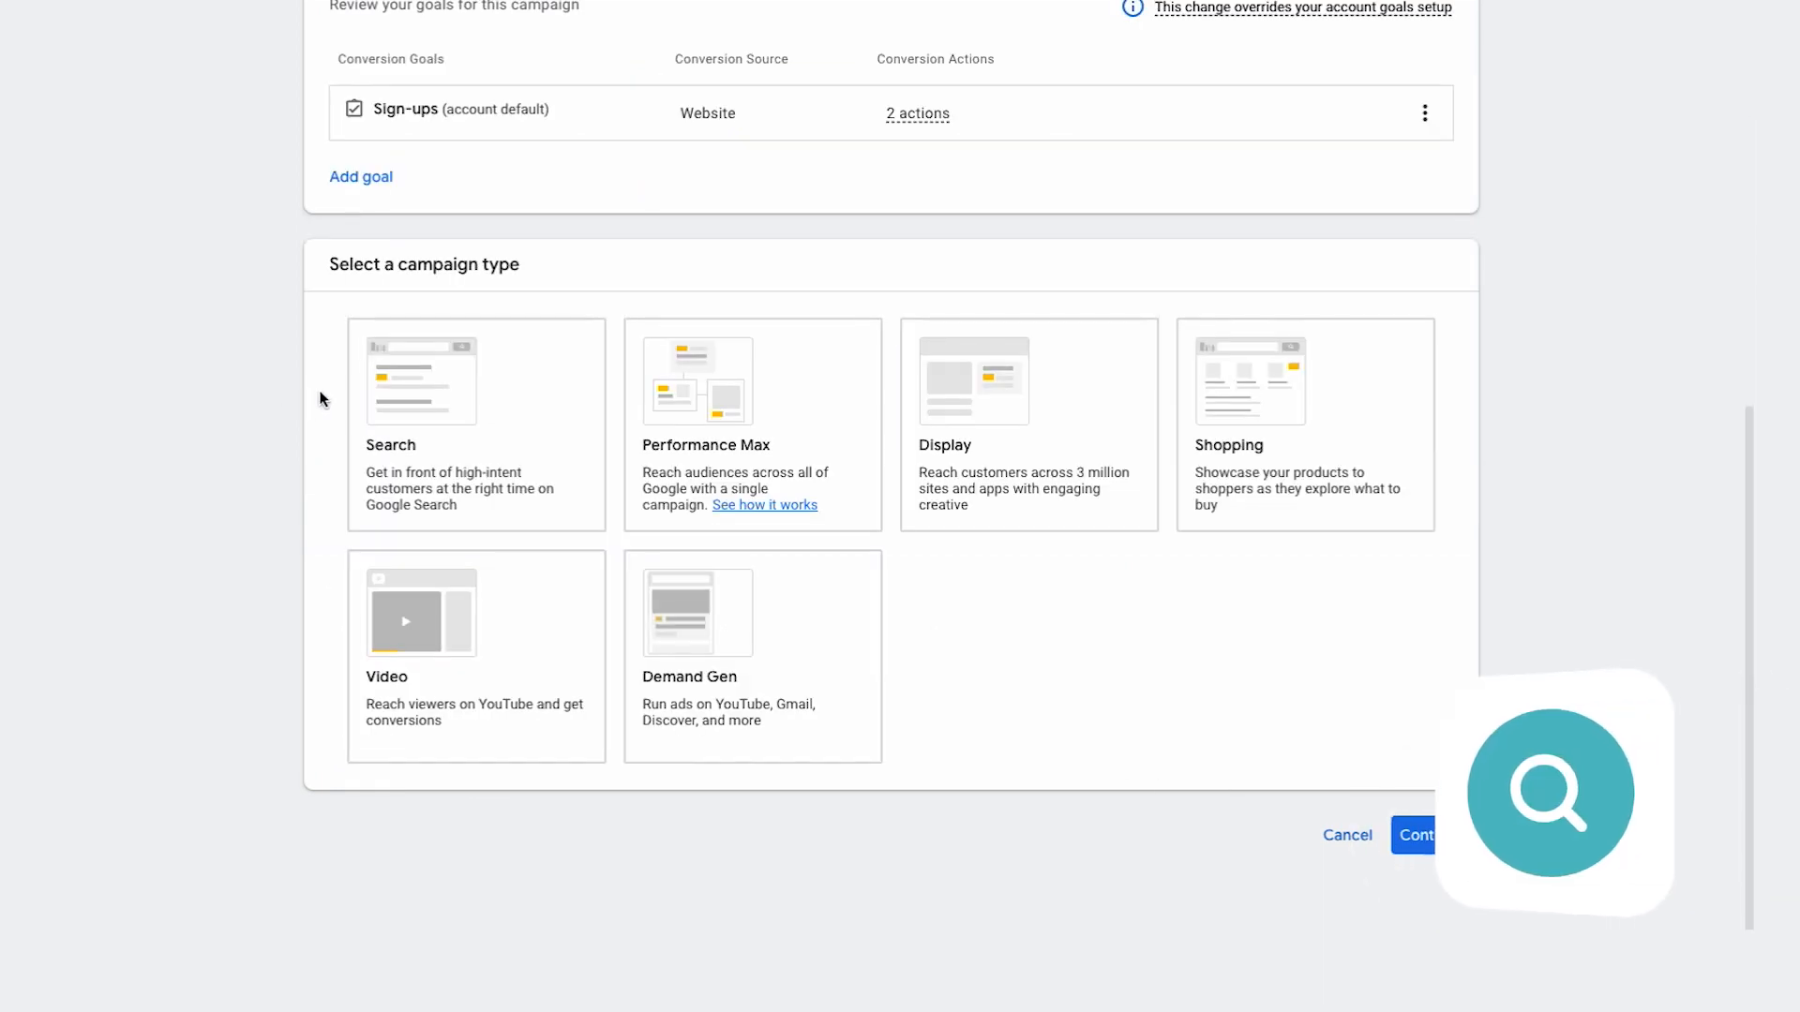
{"action": "left_click", "coordinate": [445, 402]}
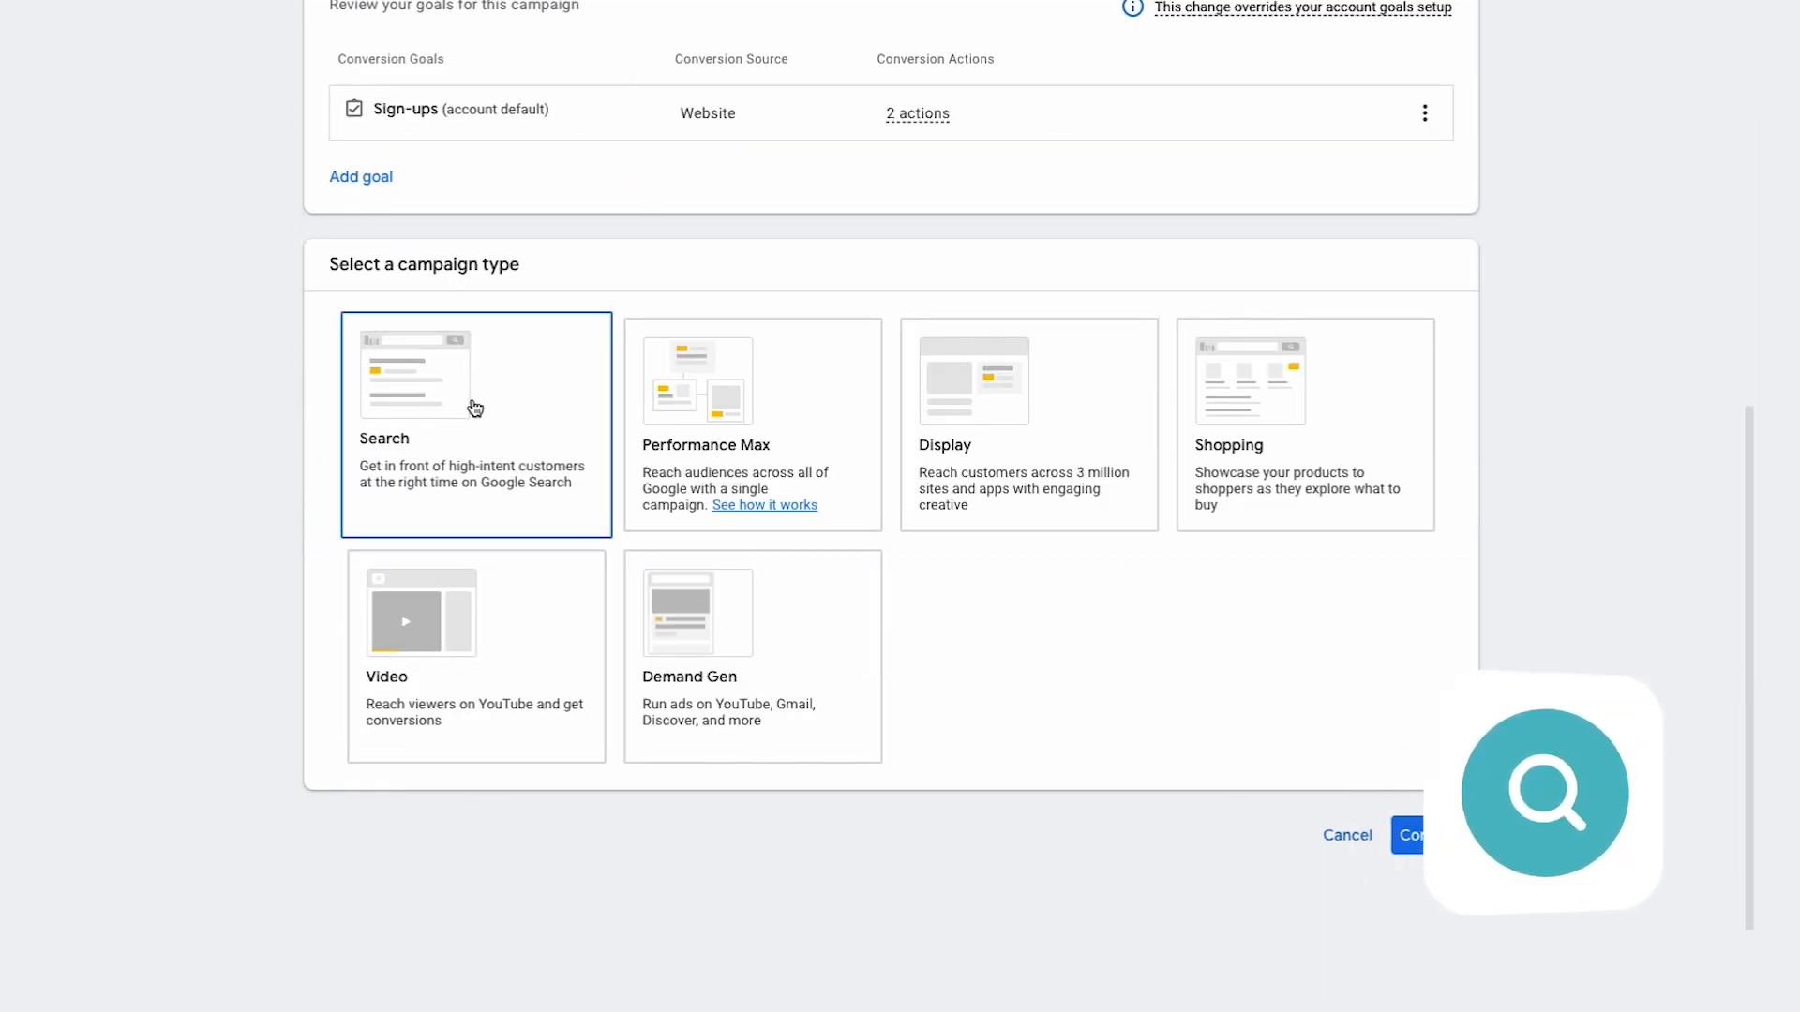
{"action": "left_click", "coordinate": [498, 389]}
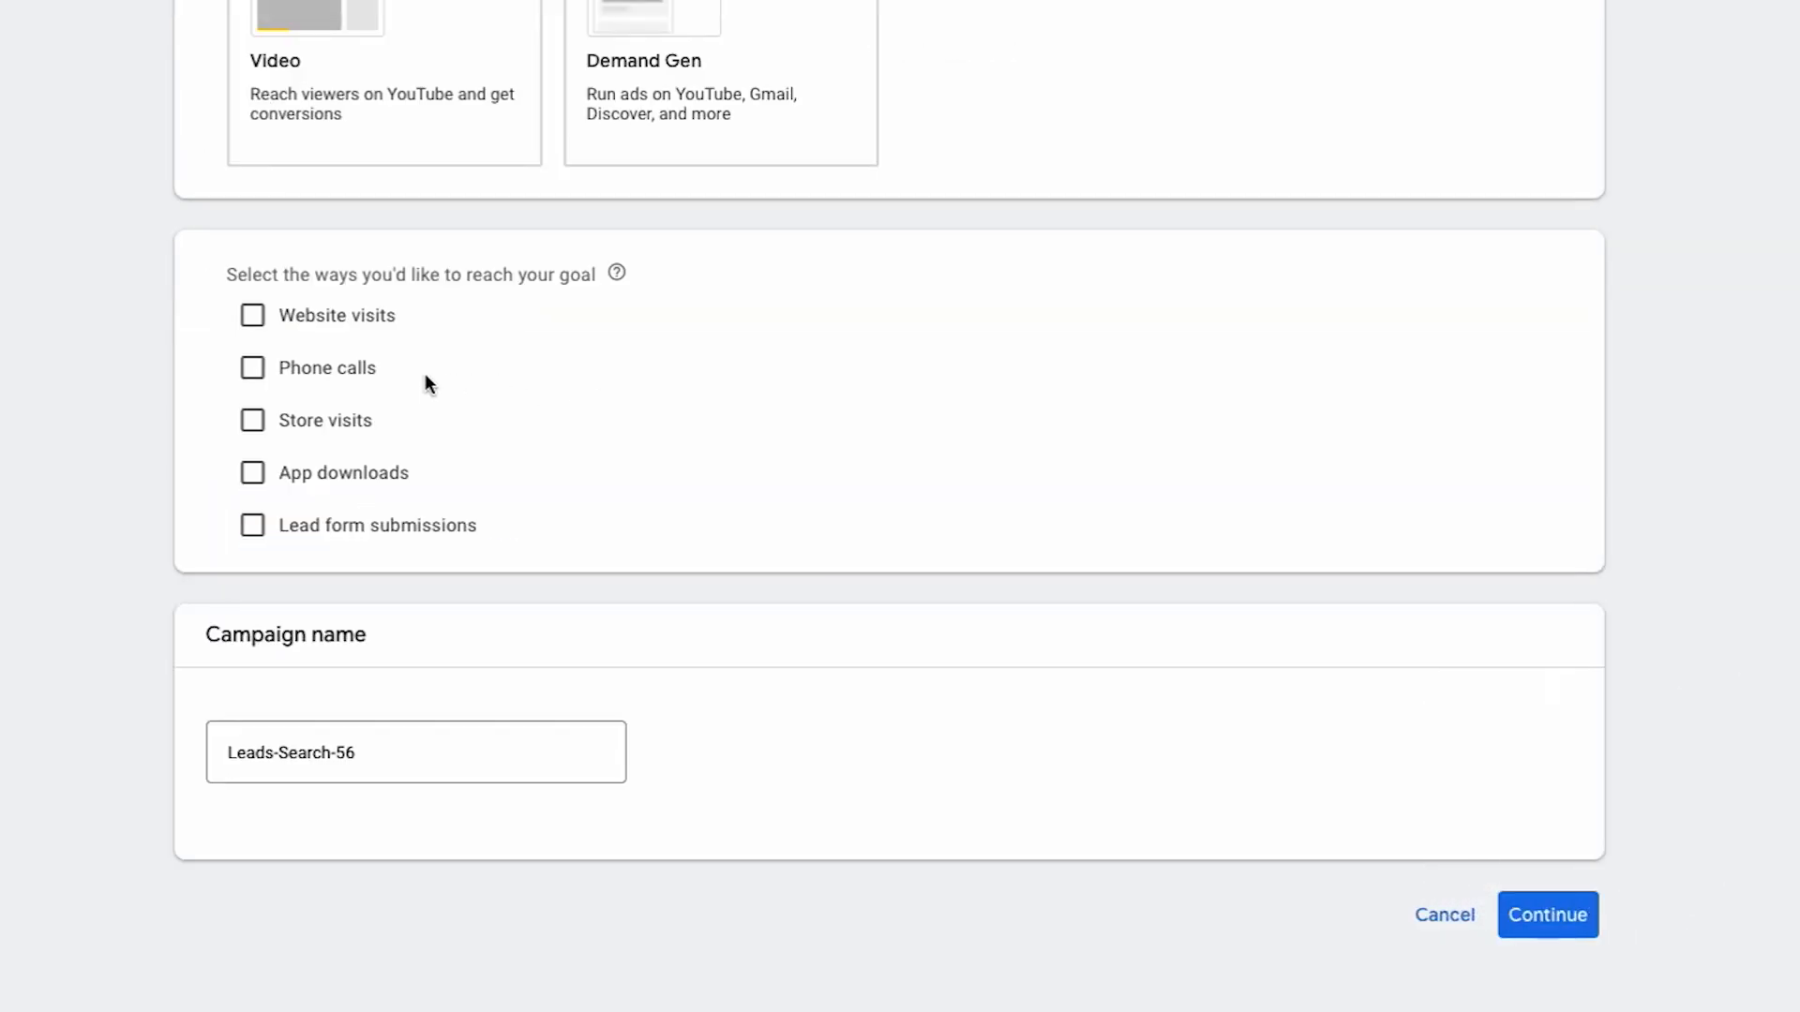
Enable phone calls and website visits as the ways to reach the campaign goal
{"action": "left_click", "coordinate": [252, 369]}
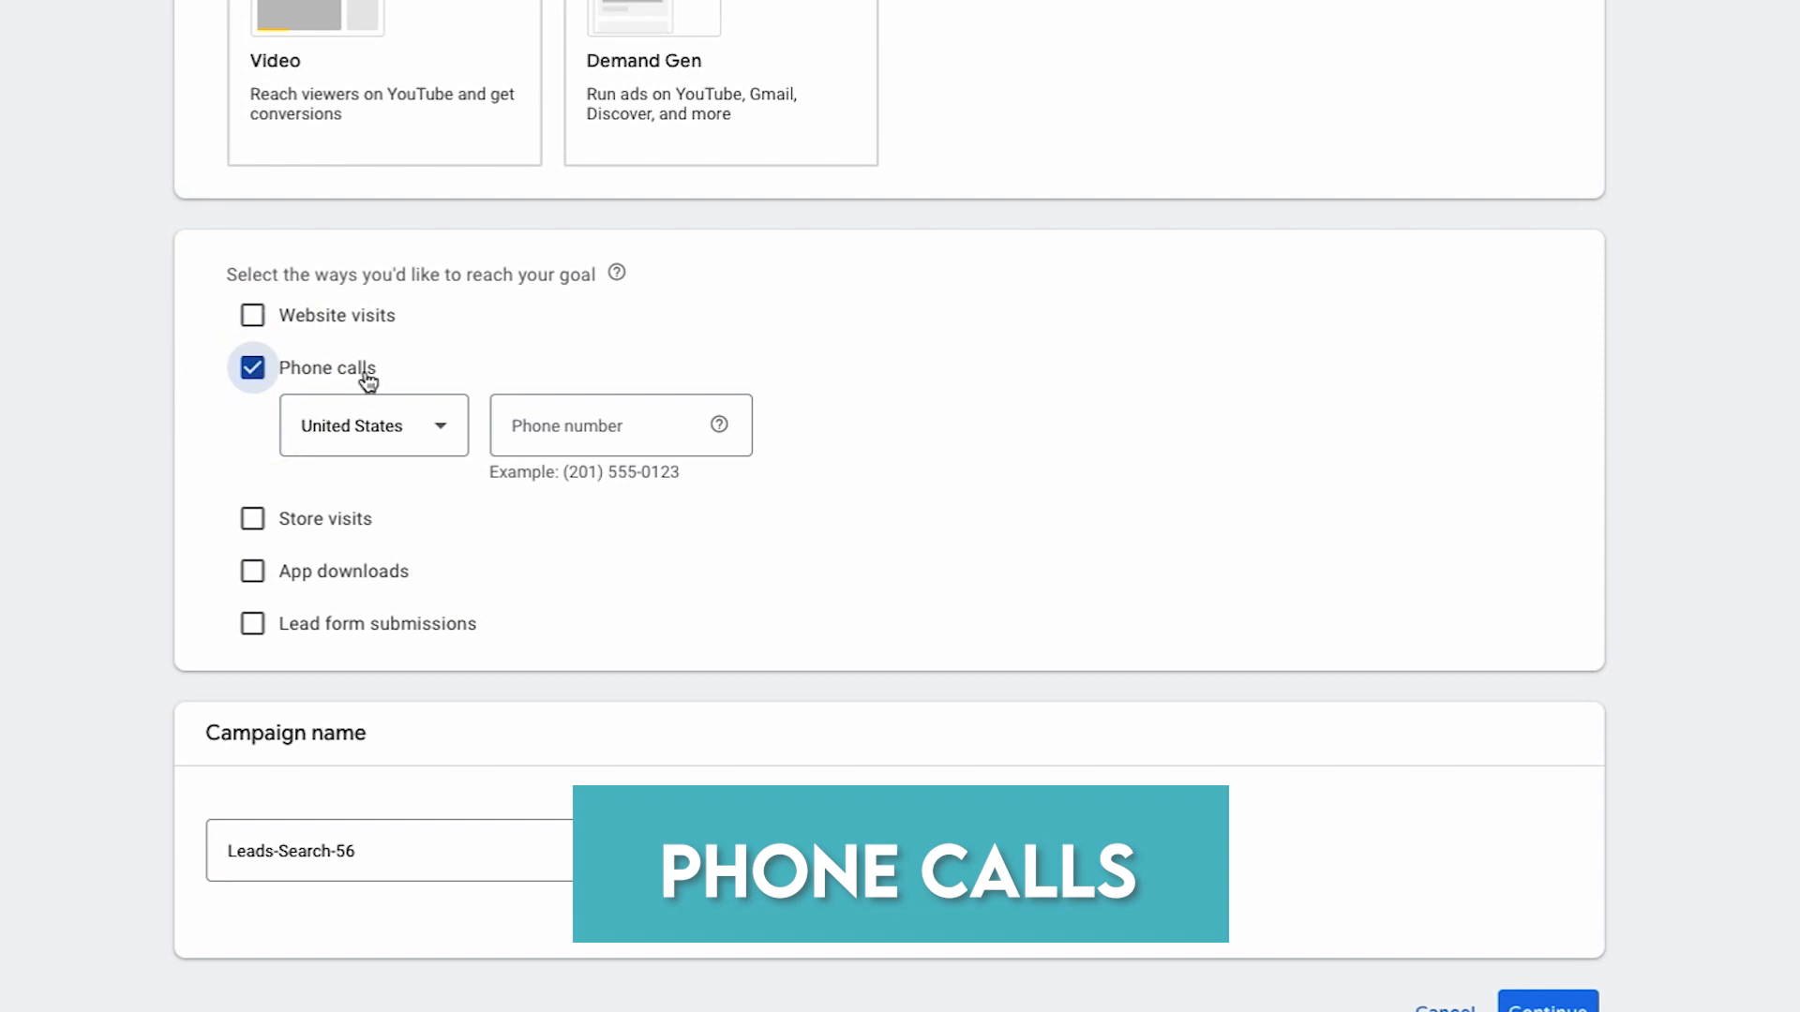
{"action": "left_click", "coordinate": [255, 319]}
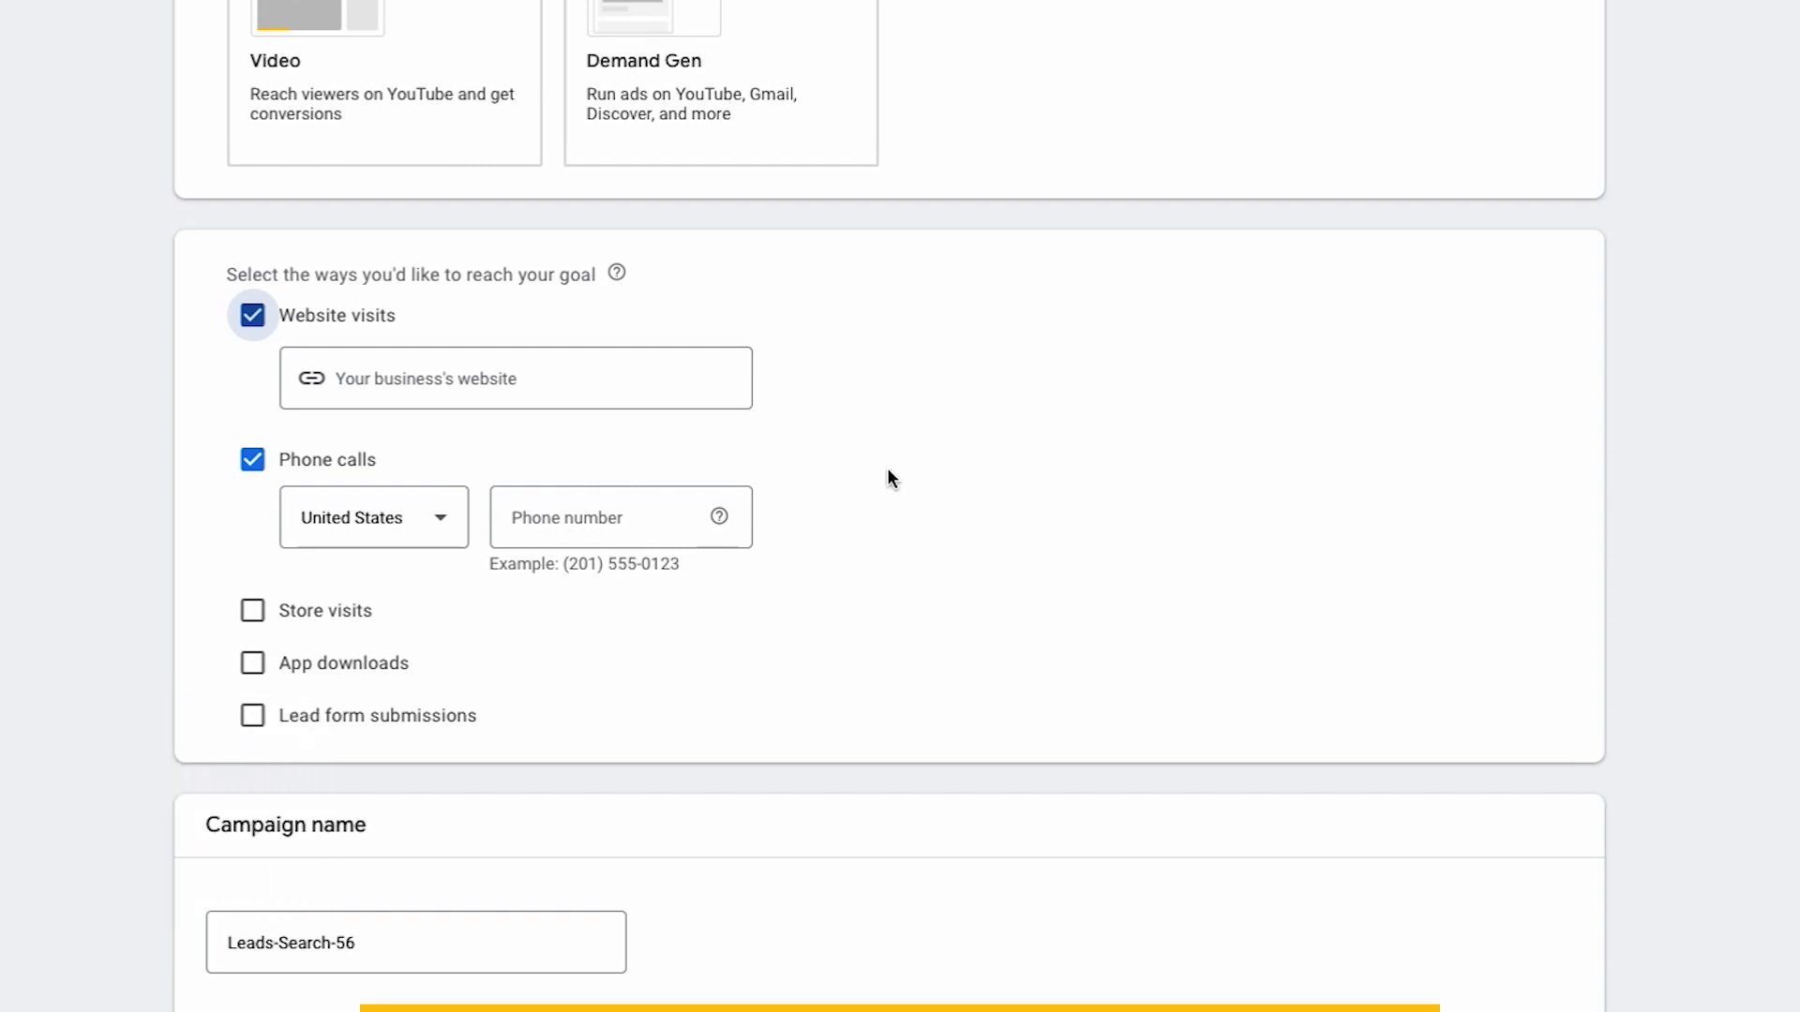
{"action": "left_click", "coordinate": [414, 379]}
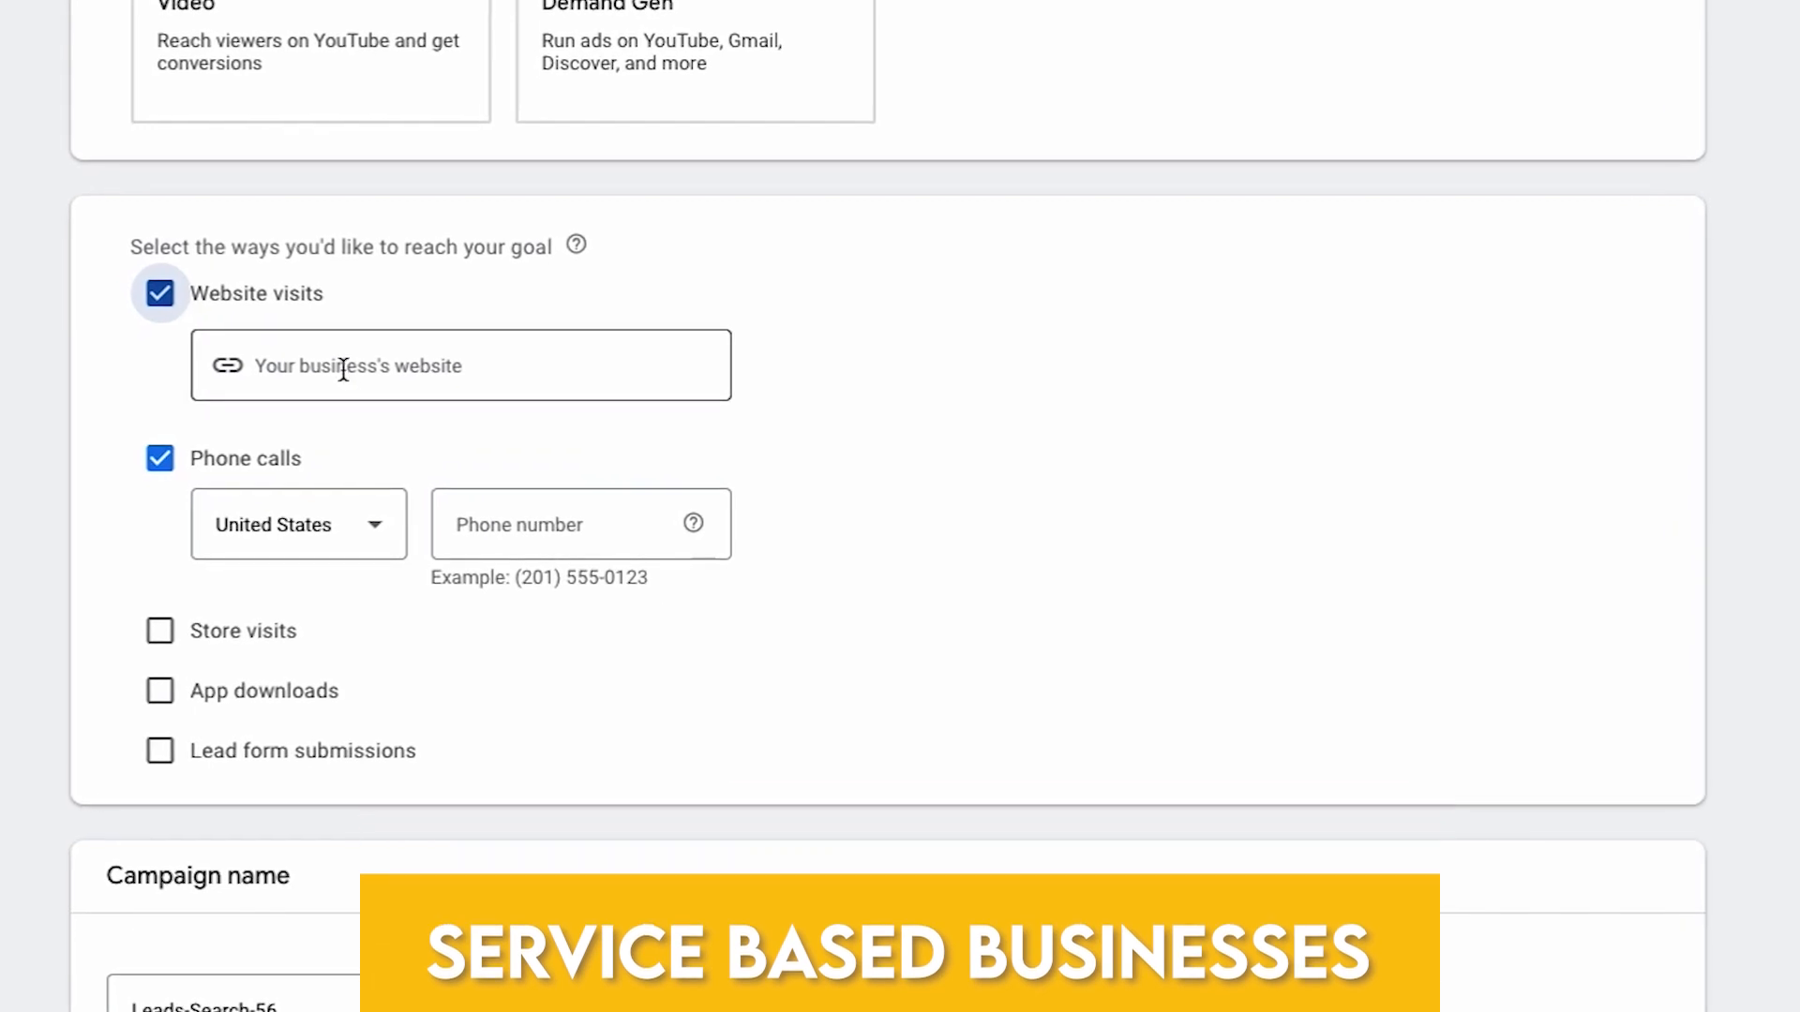
{"action": "left_click", "coordinate": [415, 559]}
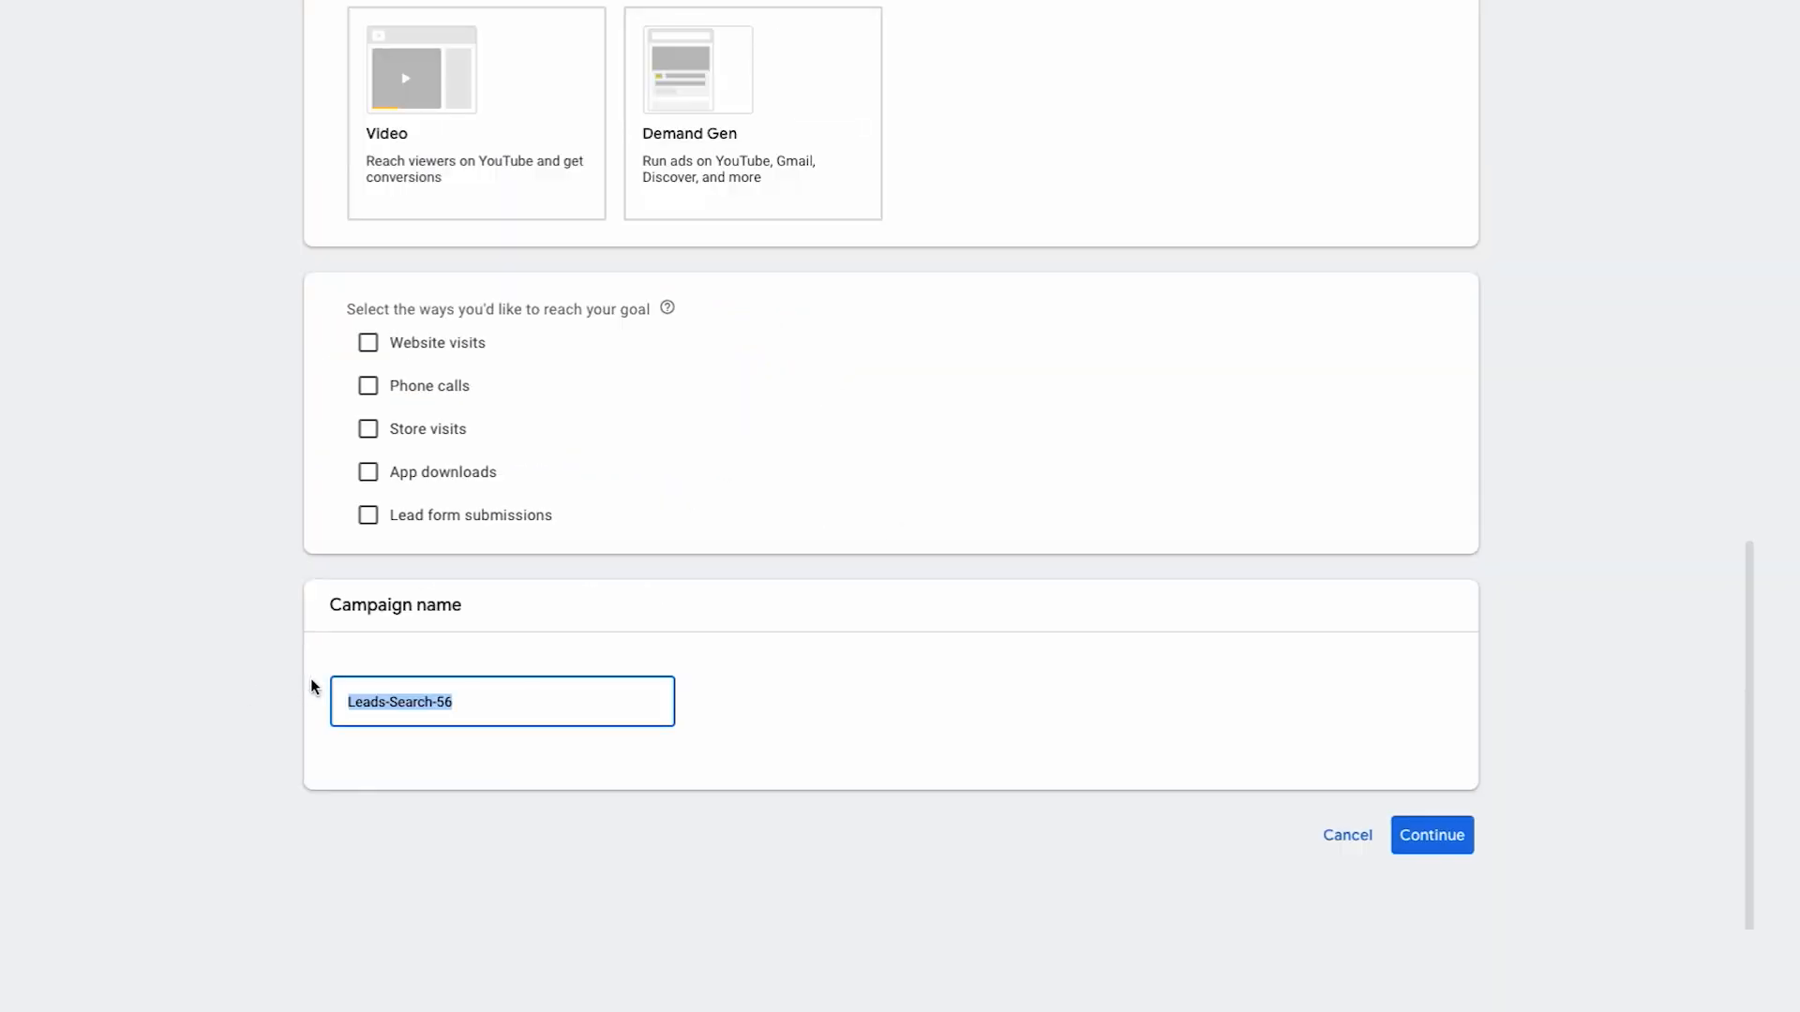
Name the campaign "NY [SEARCH] Lawn Mowing Services" and continue to the bidding settings
{"action": "left_click", "coordinate": [390, 657]}
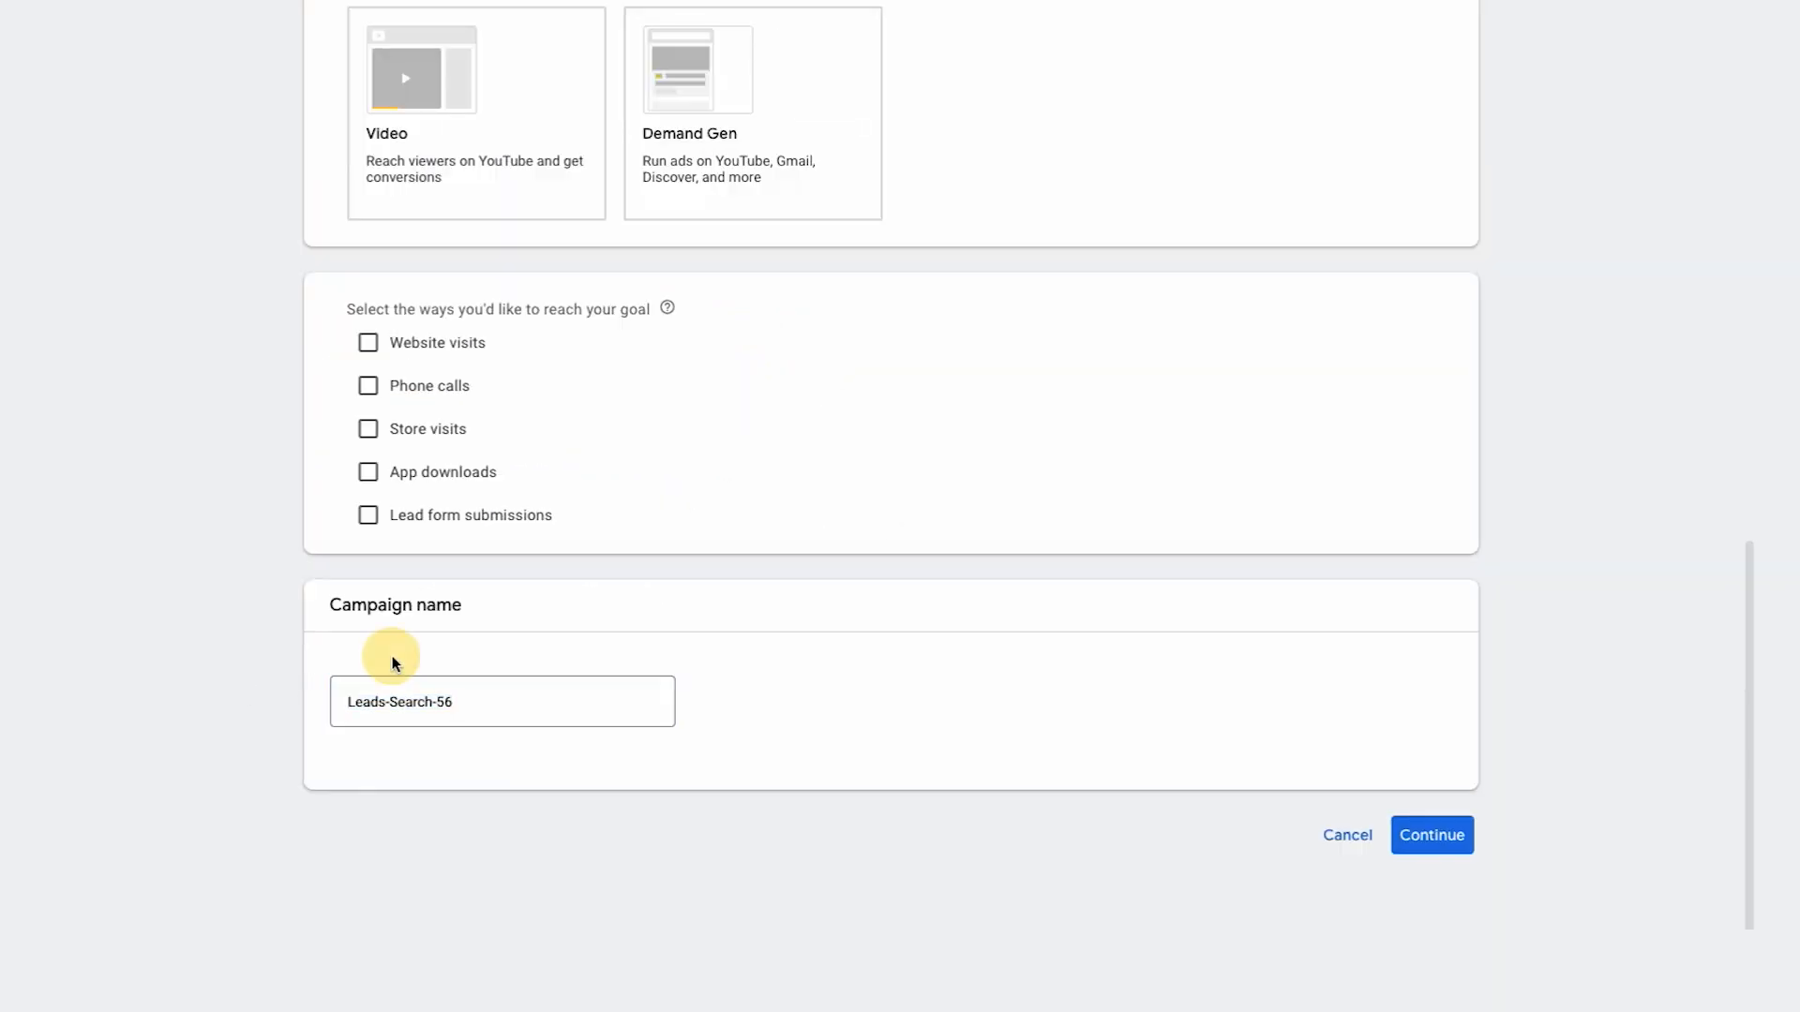
{"action": "left_click_drag", "start_coordinate": [471, 705], "coordinate": [333, 702]}
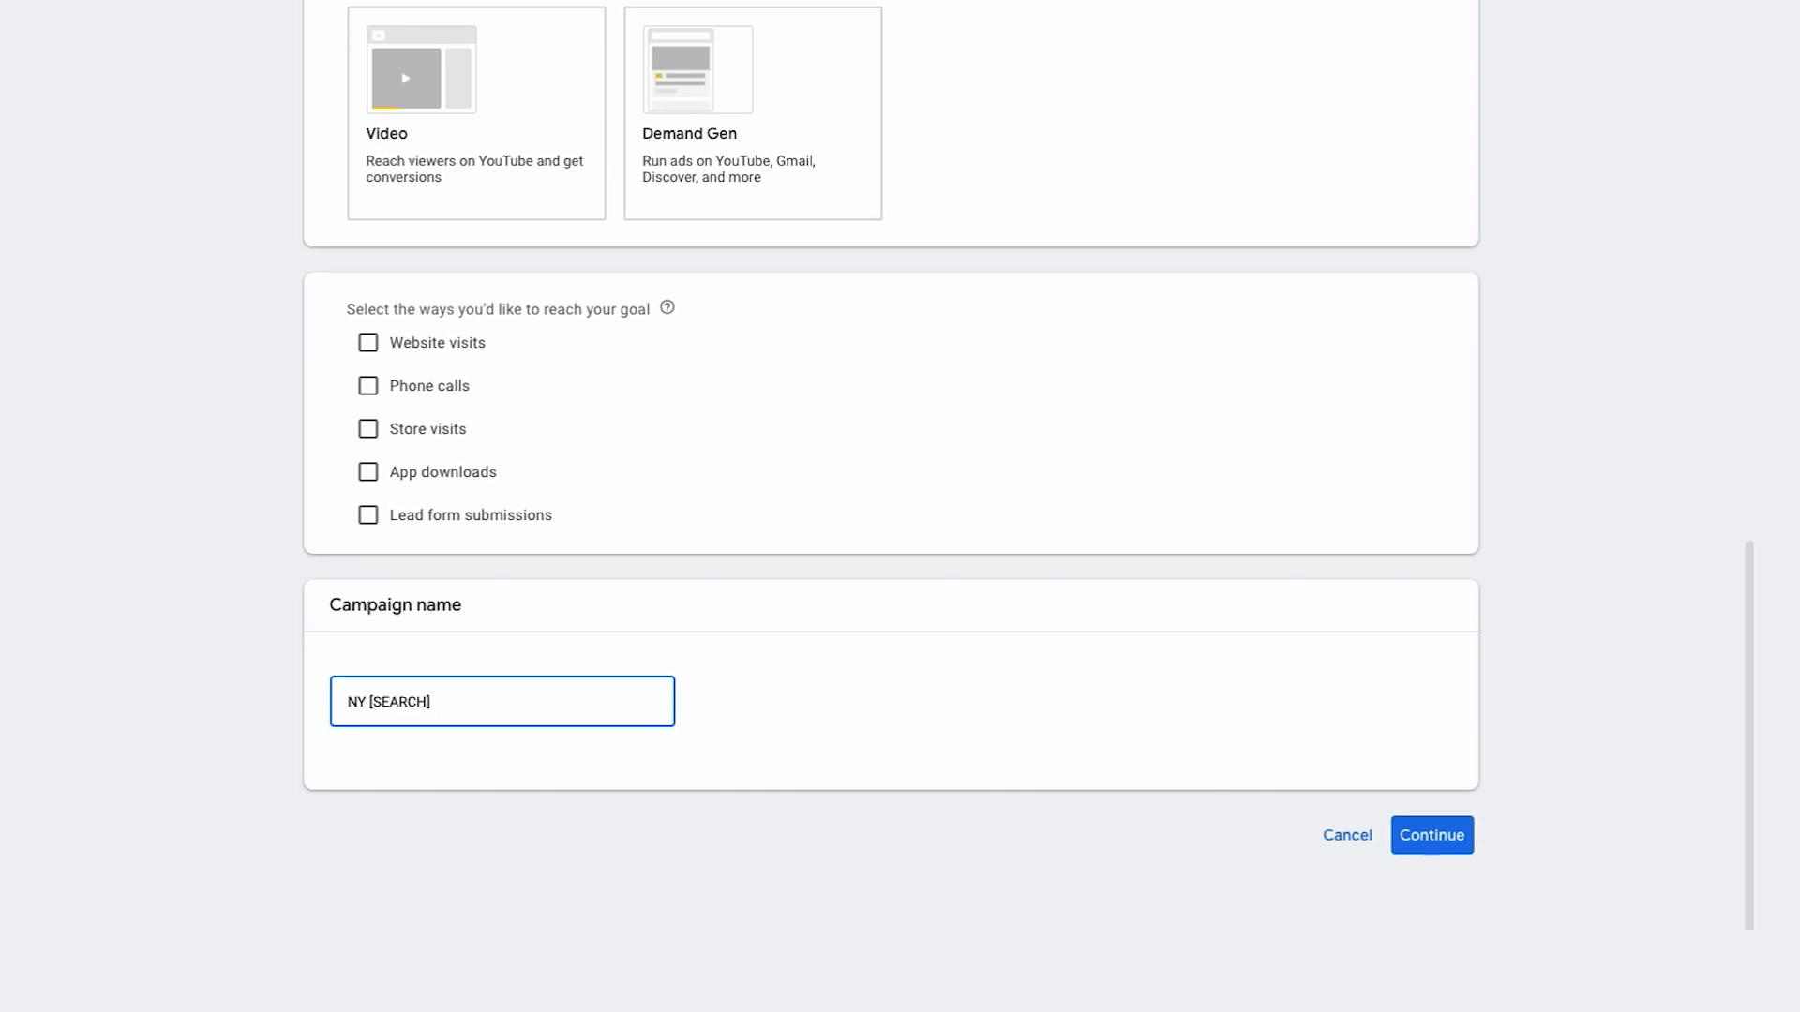
{"action": "type", "text": "L"}
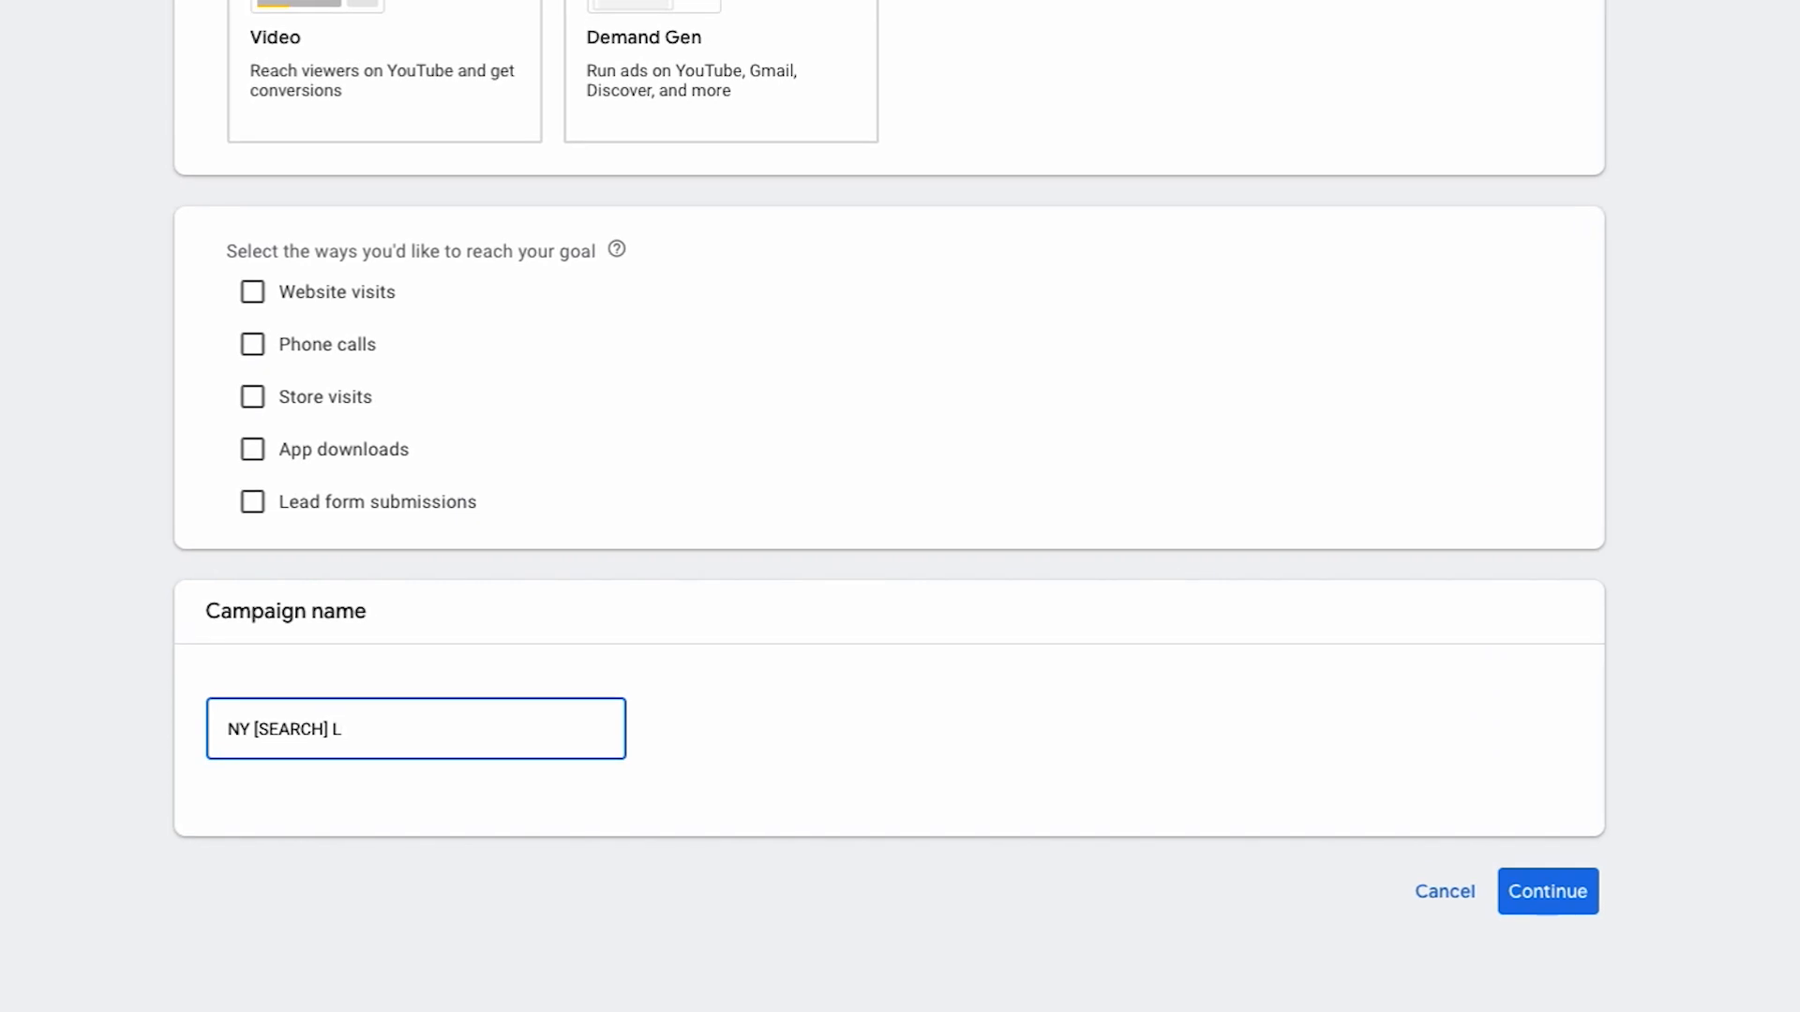
{"action": "type", "text": "awn Mowing Services"}
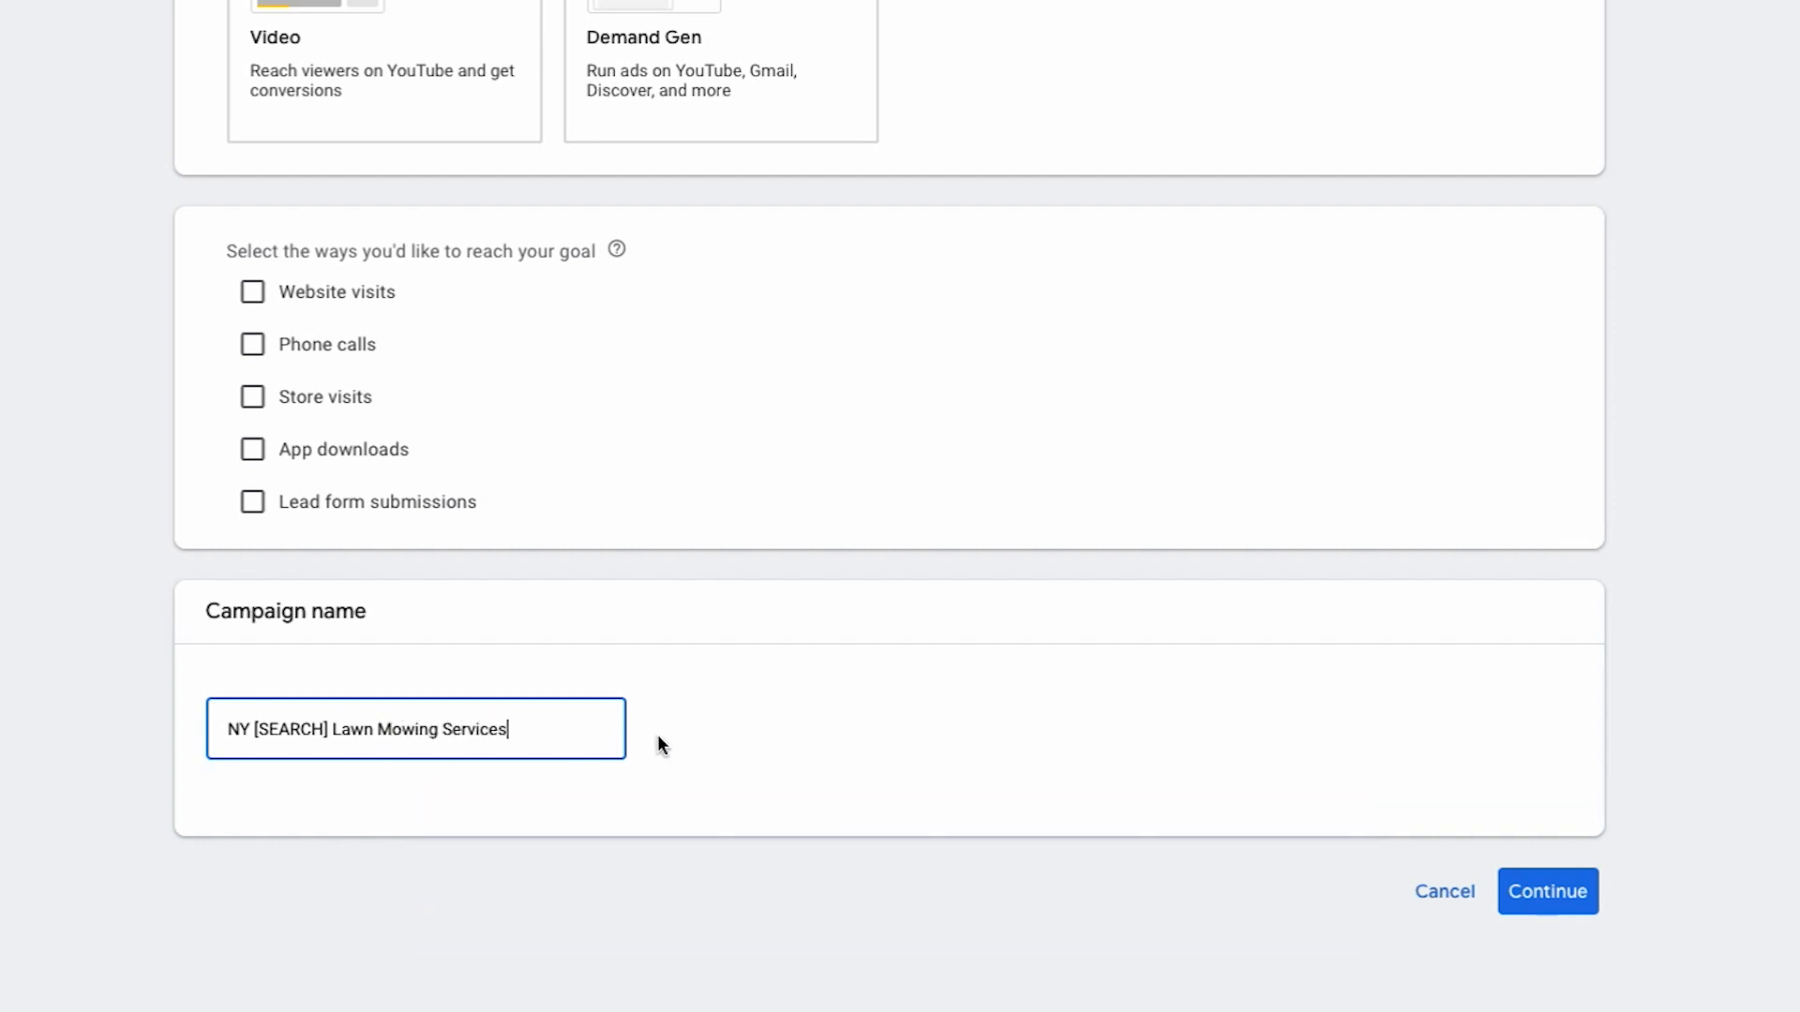
{"action": "left_click", "coordinate": [1538, 888]}
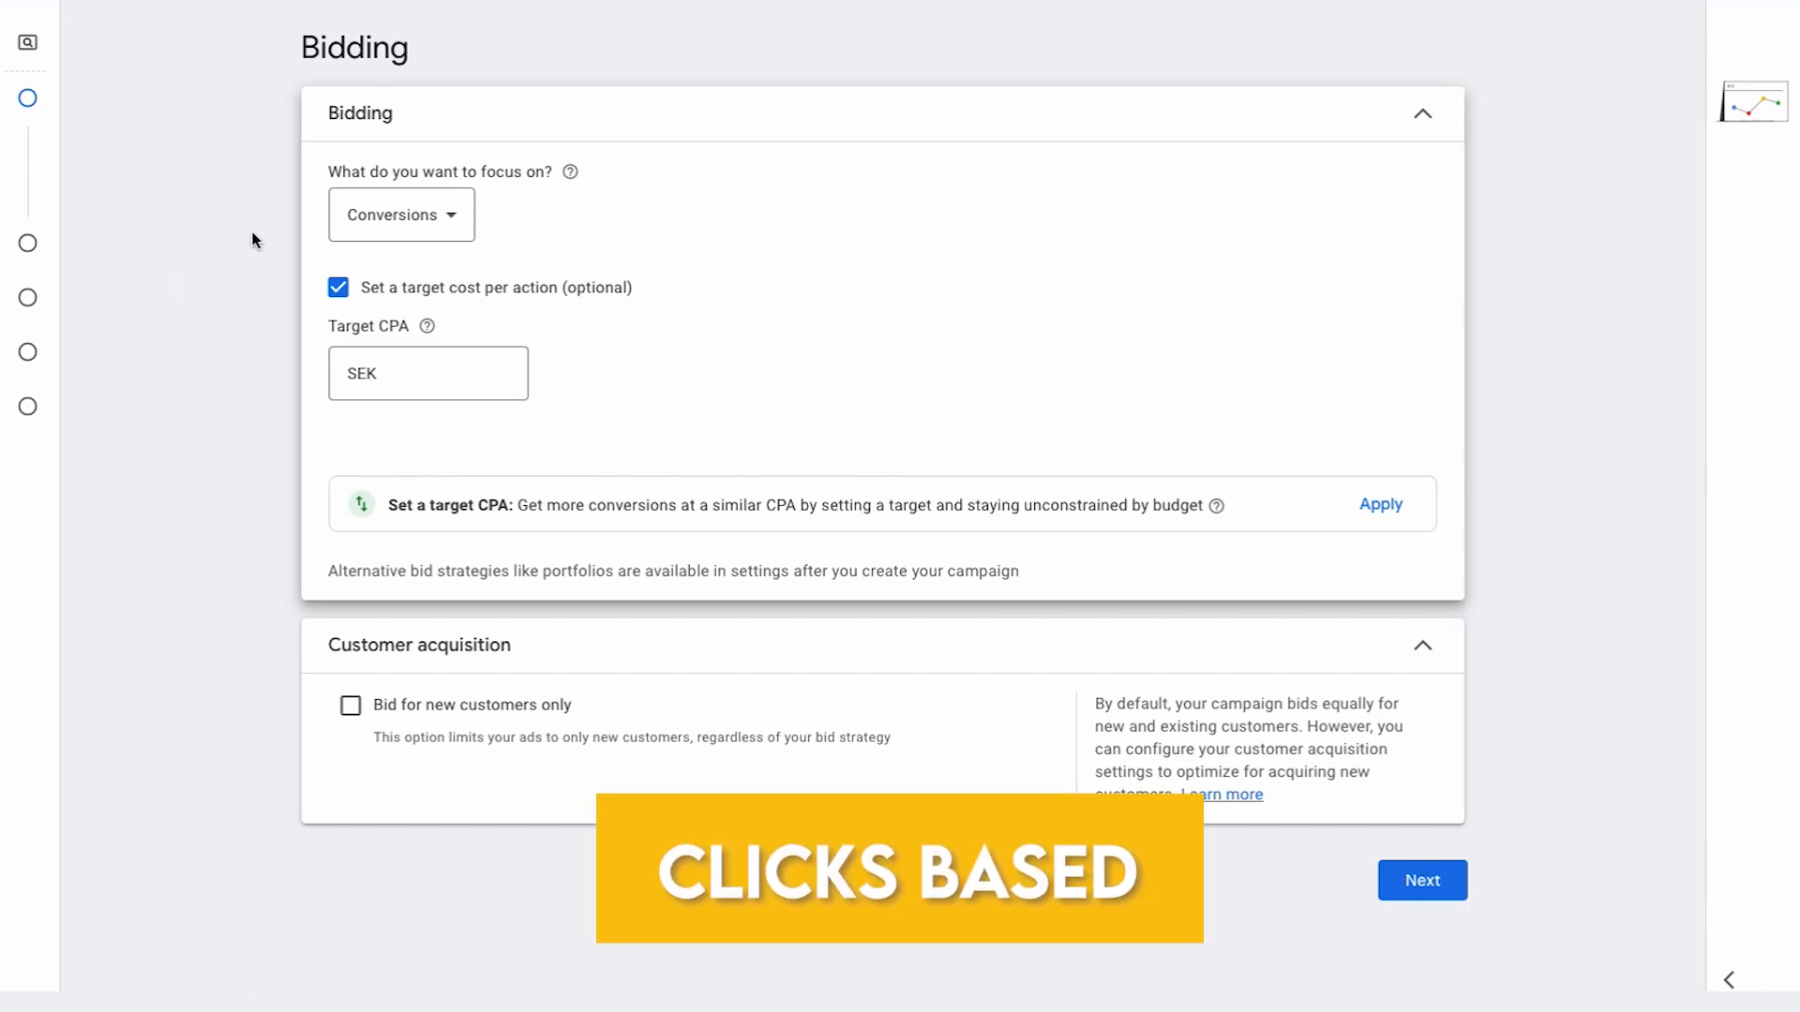
Set the campaign's bidding focus to Clicks
{"action": "left_click", "coordinate": [420, 219]}
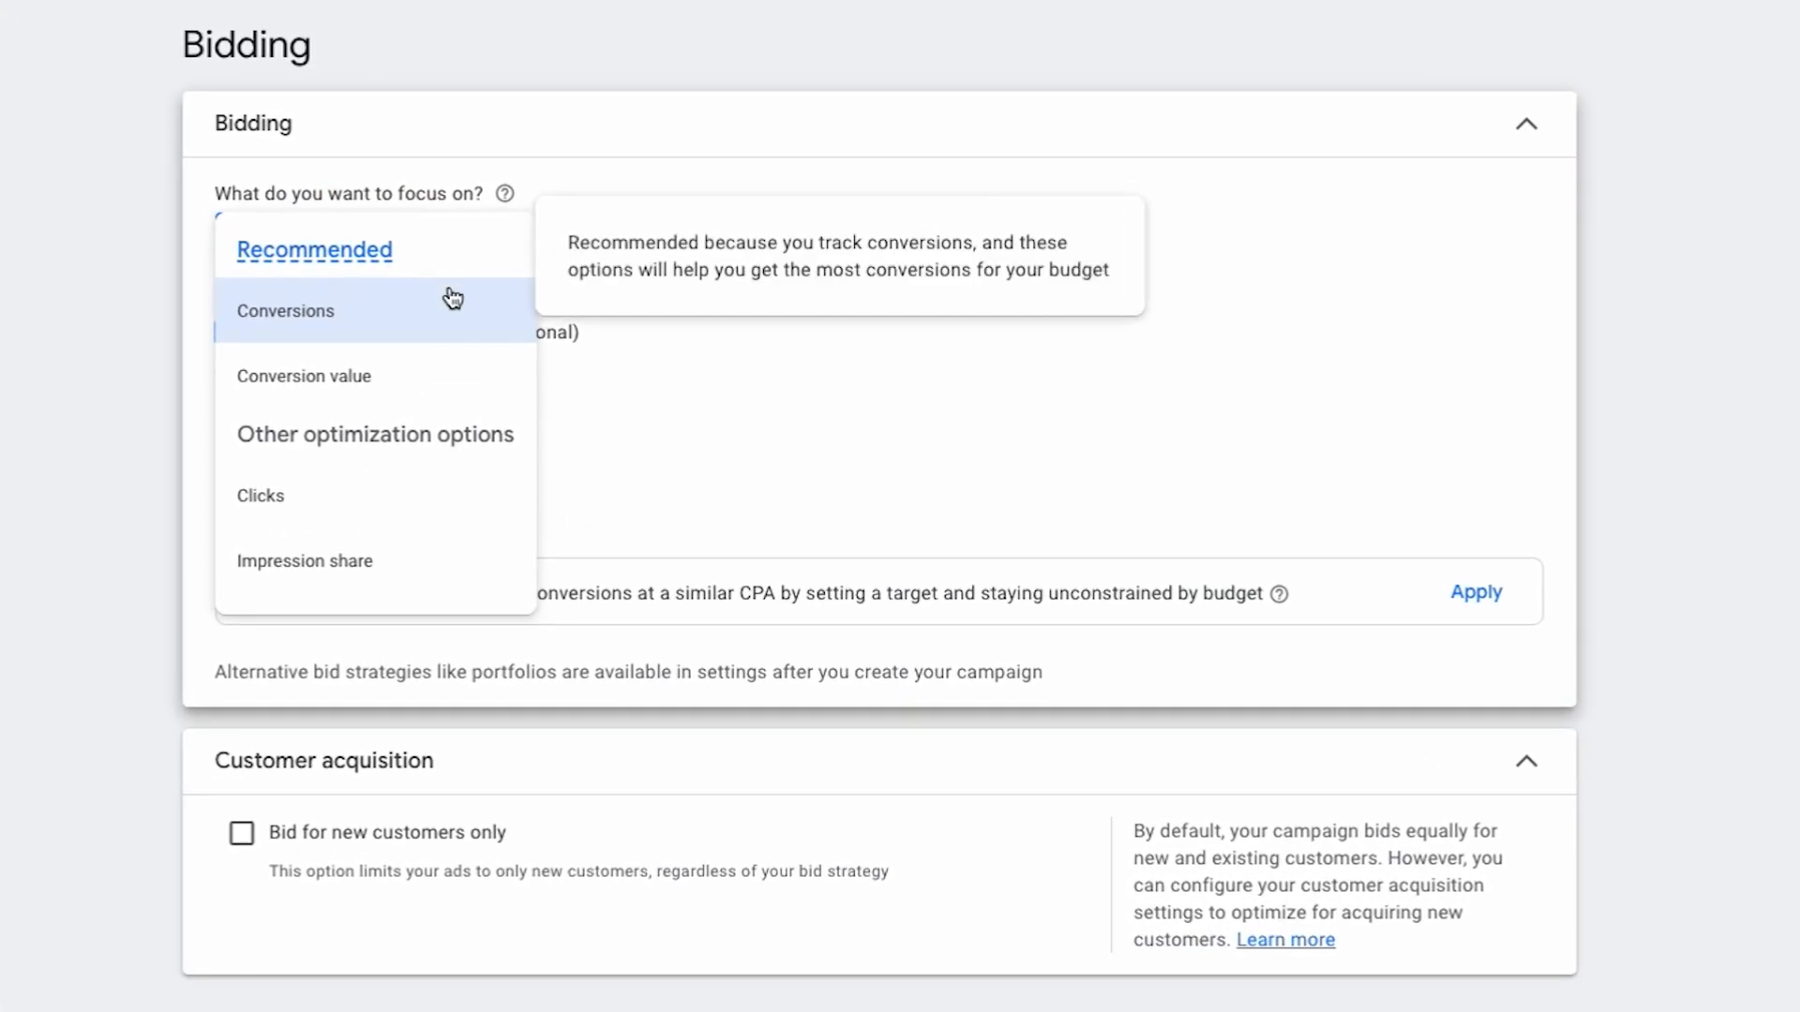
{"action": "left_click", "coordinate": [309, 495]}
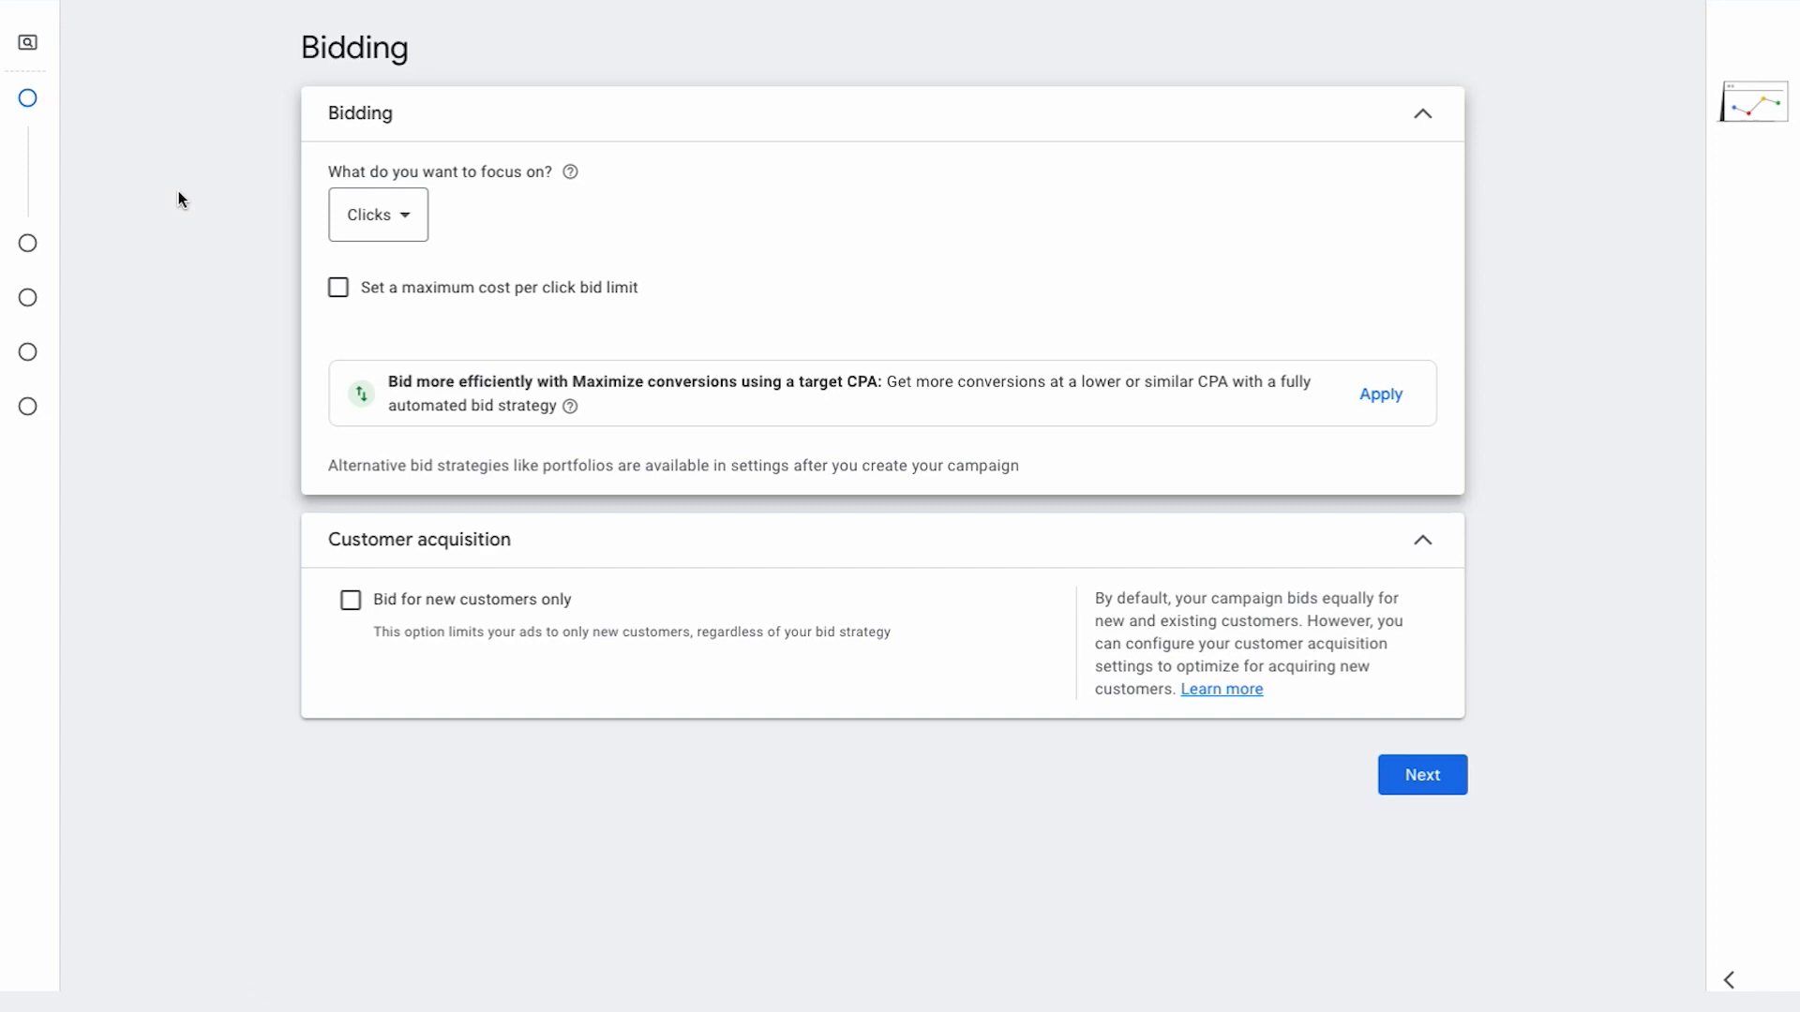
{"action": "left_click", "coordinate": [342, 292]}
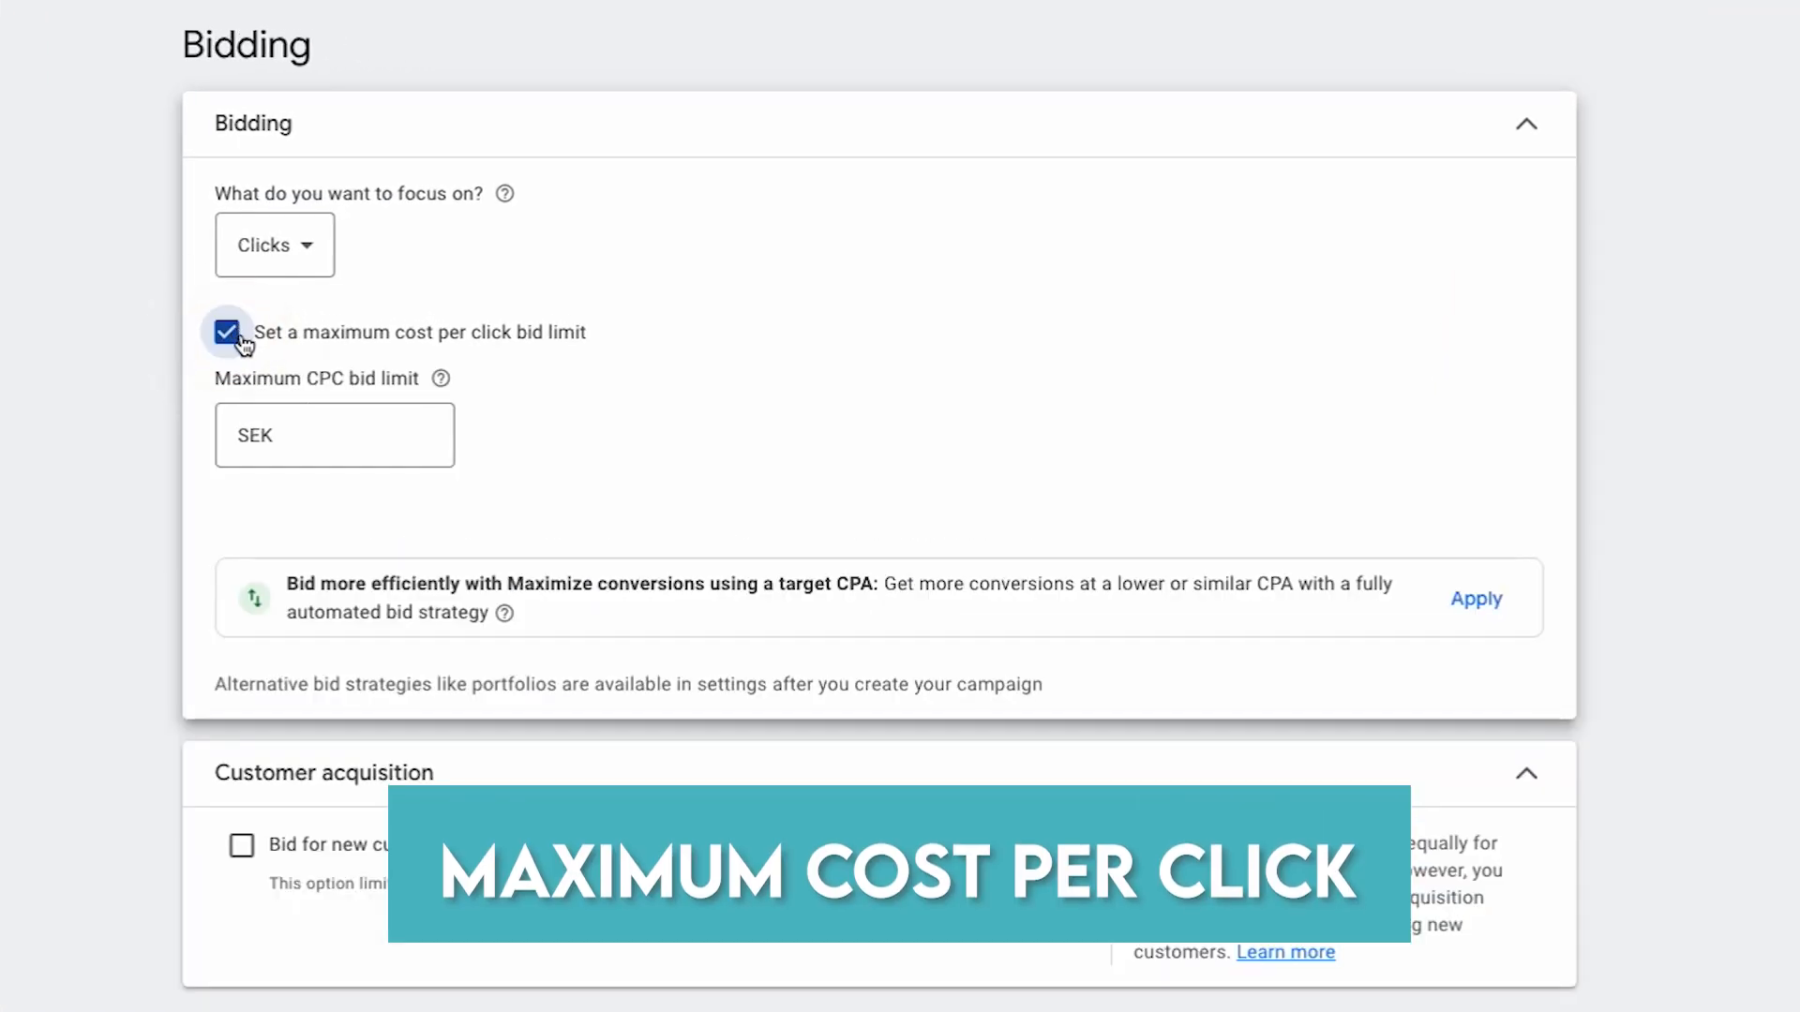
{"action": "left_click", "coordinate": [368, 433]}
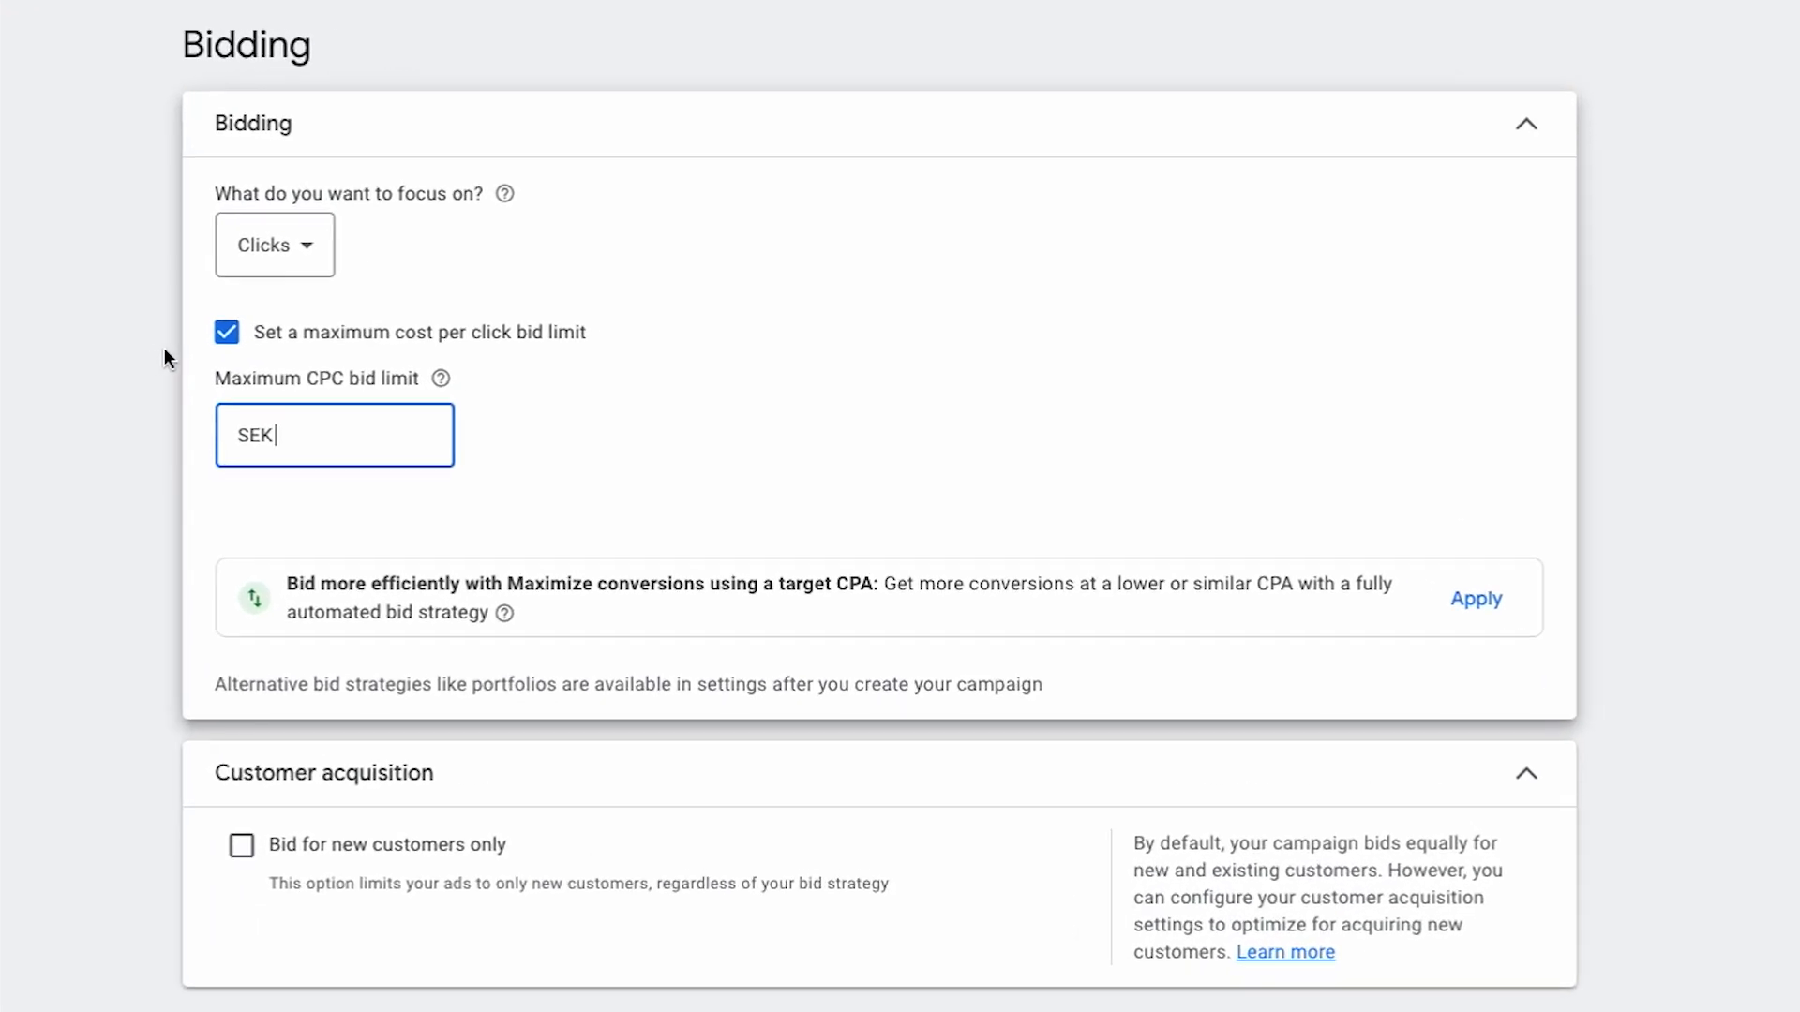
{"action": "left_click", "coordinate": [227, 333]}
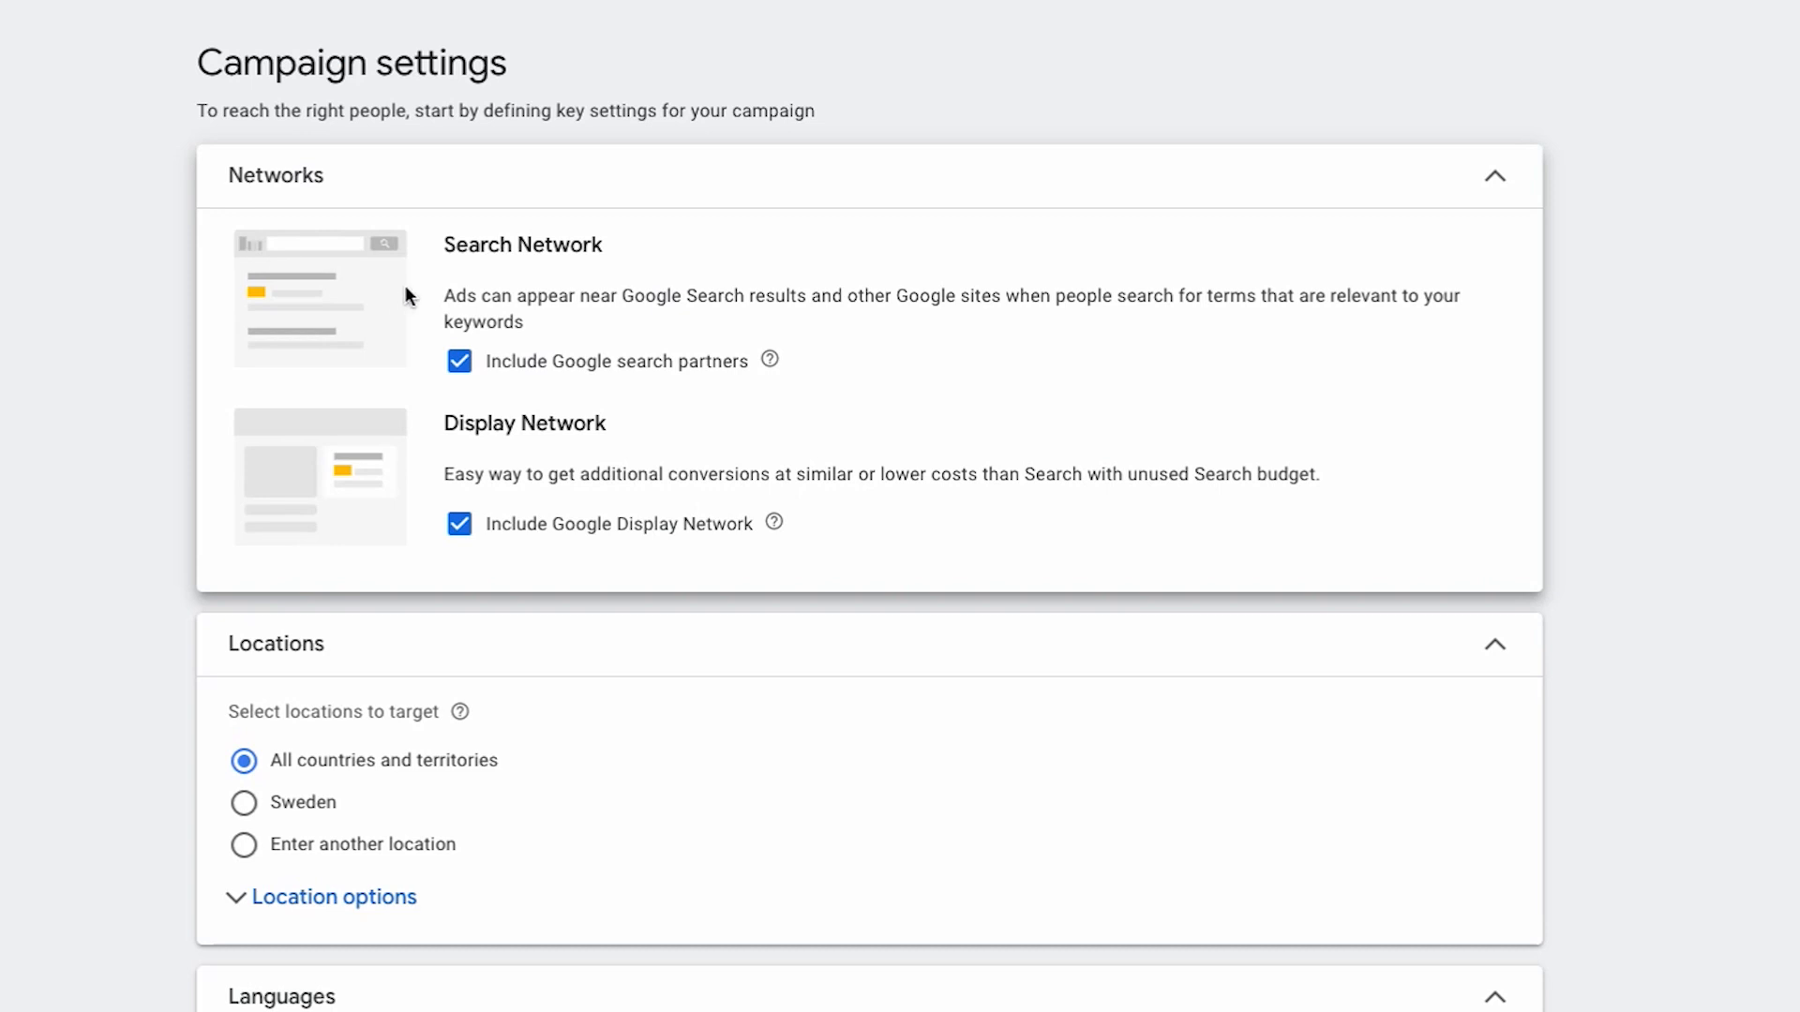
Exclude the Google Display Network and Google search partners from the campaign, and collapse the Networks section
{"action": "left_click", "coordinate": [459, 523]}
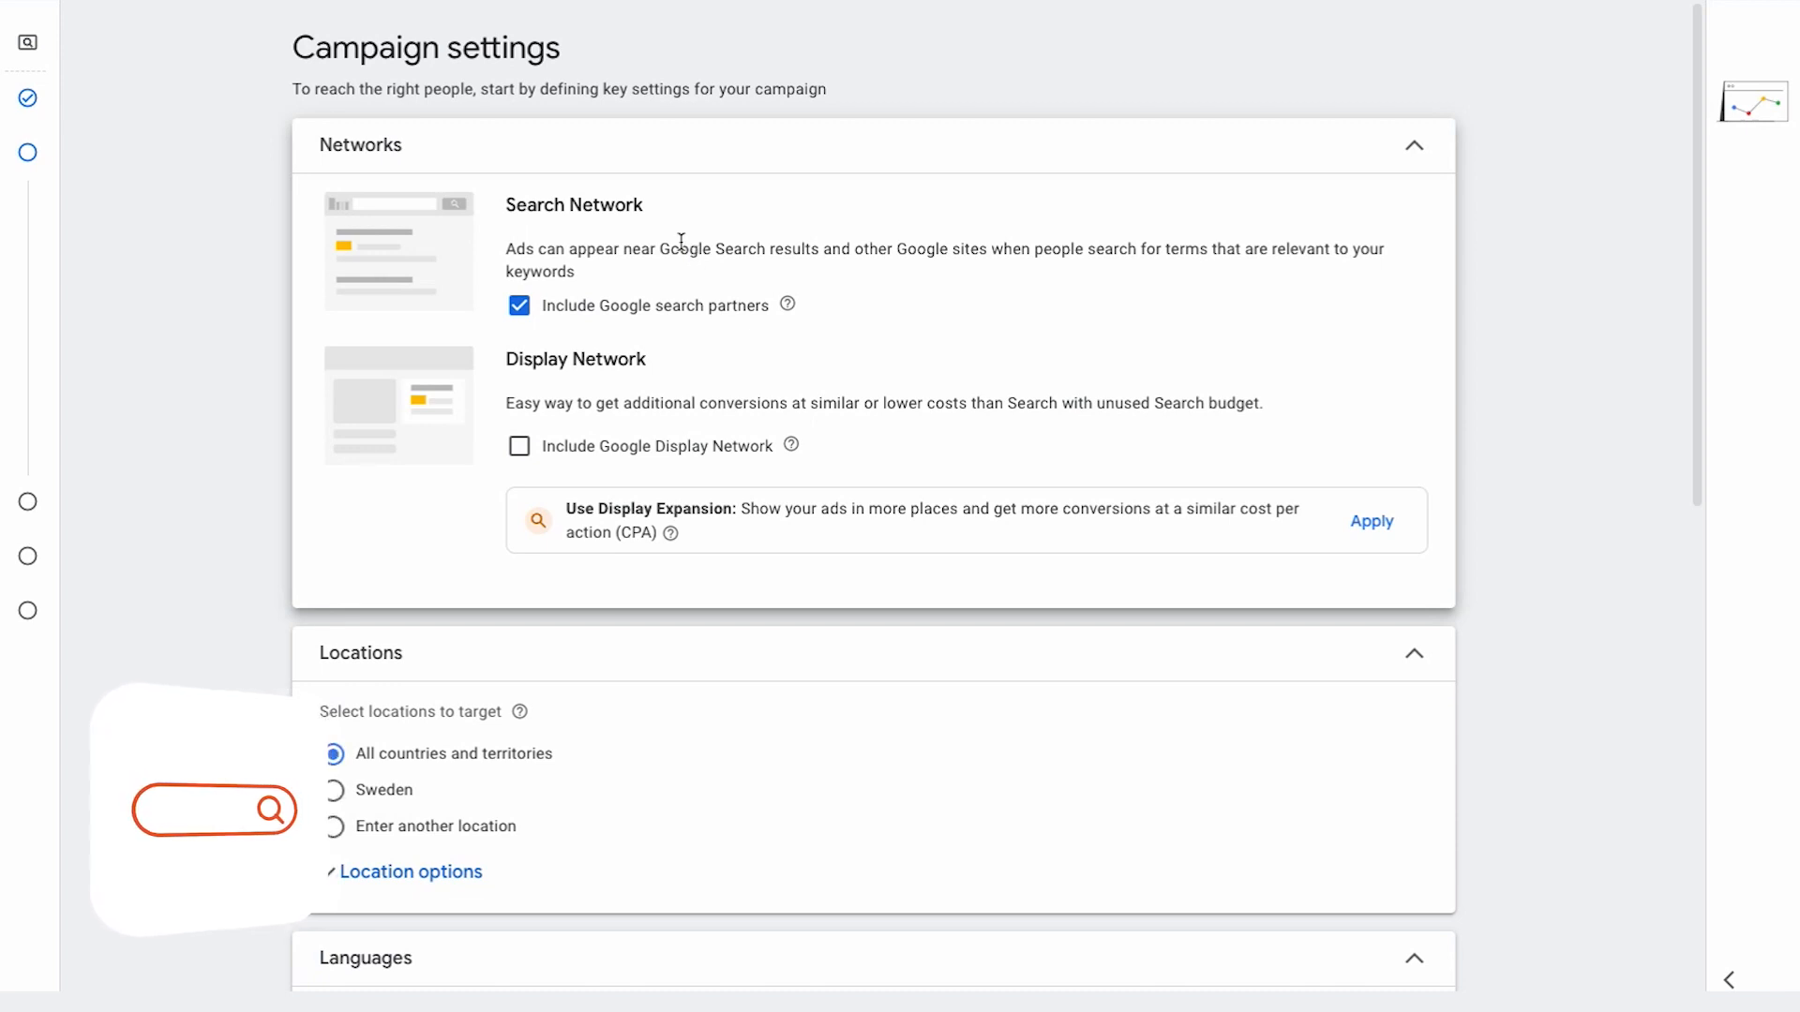
{"action": "left_click", "coordinate": [518, 306]}
{"action": "left_click", "coordinate": [1413, 145]}
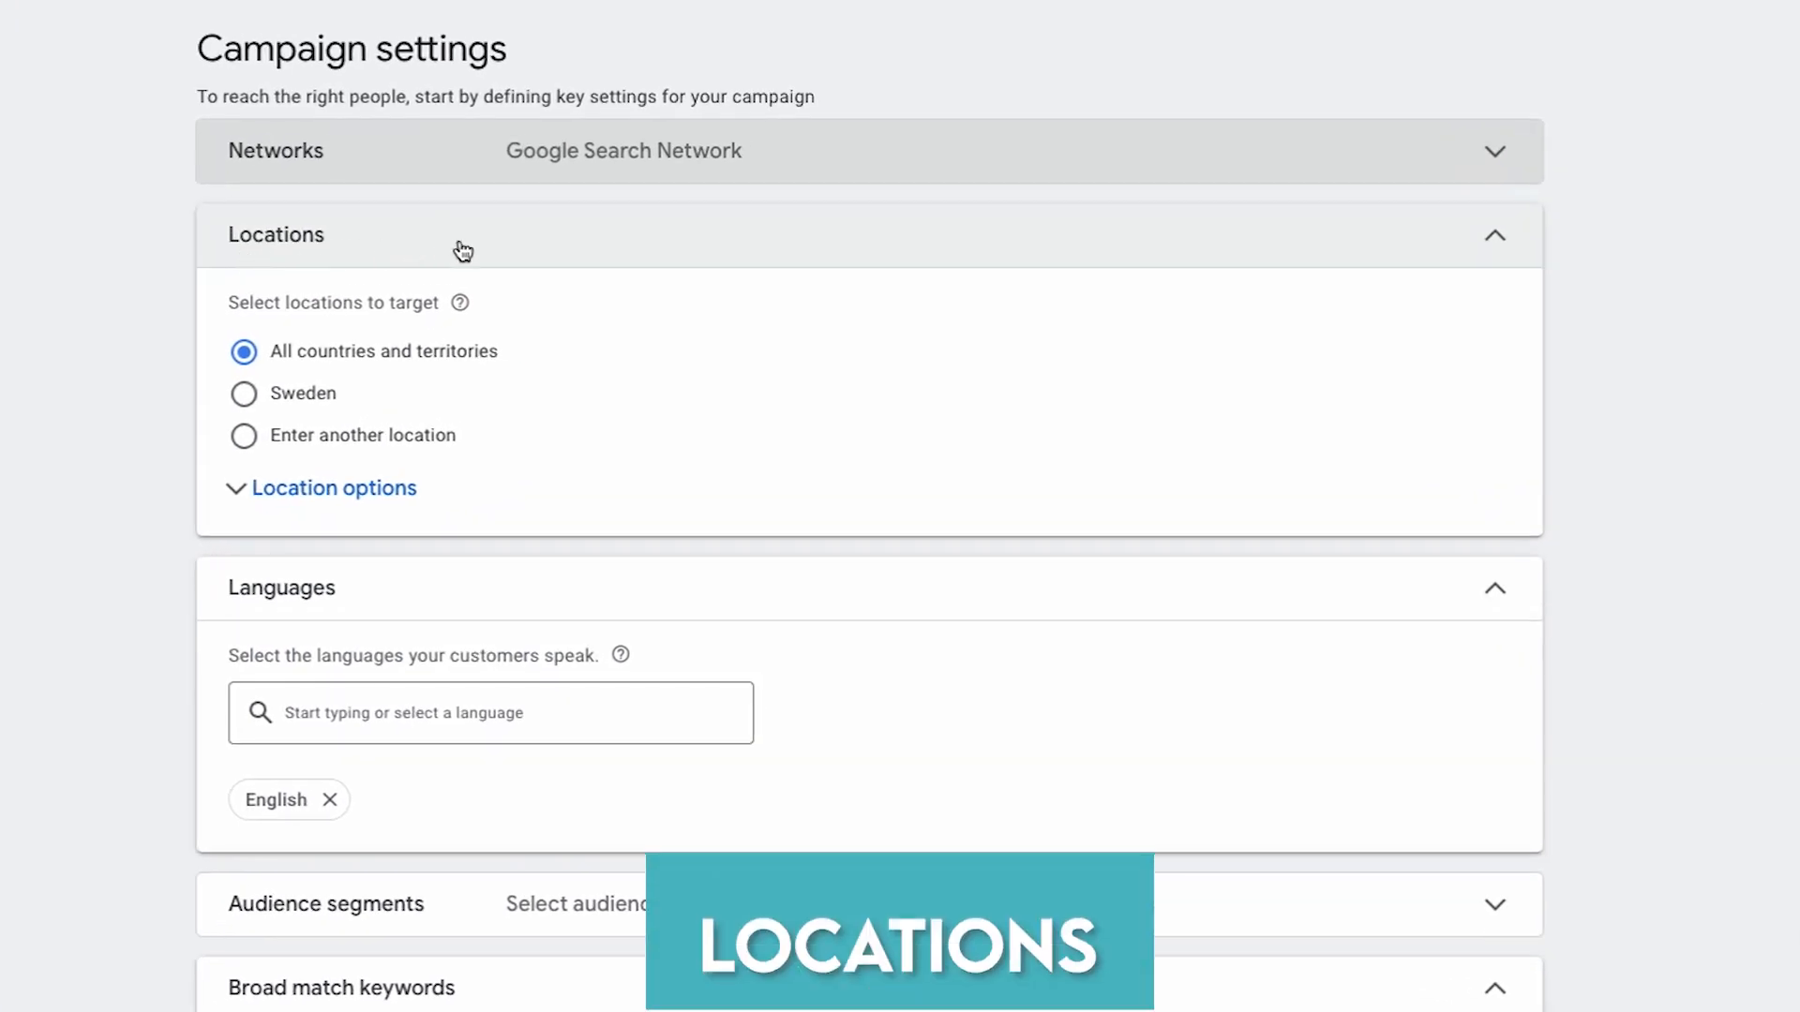
Search for "new york c" as a custom location and target New York County, New York, United States
{"action": "left_click", "coordinate": [245, 312]}
{"action": "left_click", "coordinate": [245, 437]}
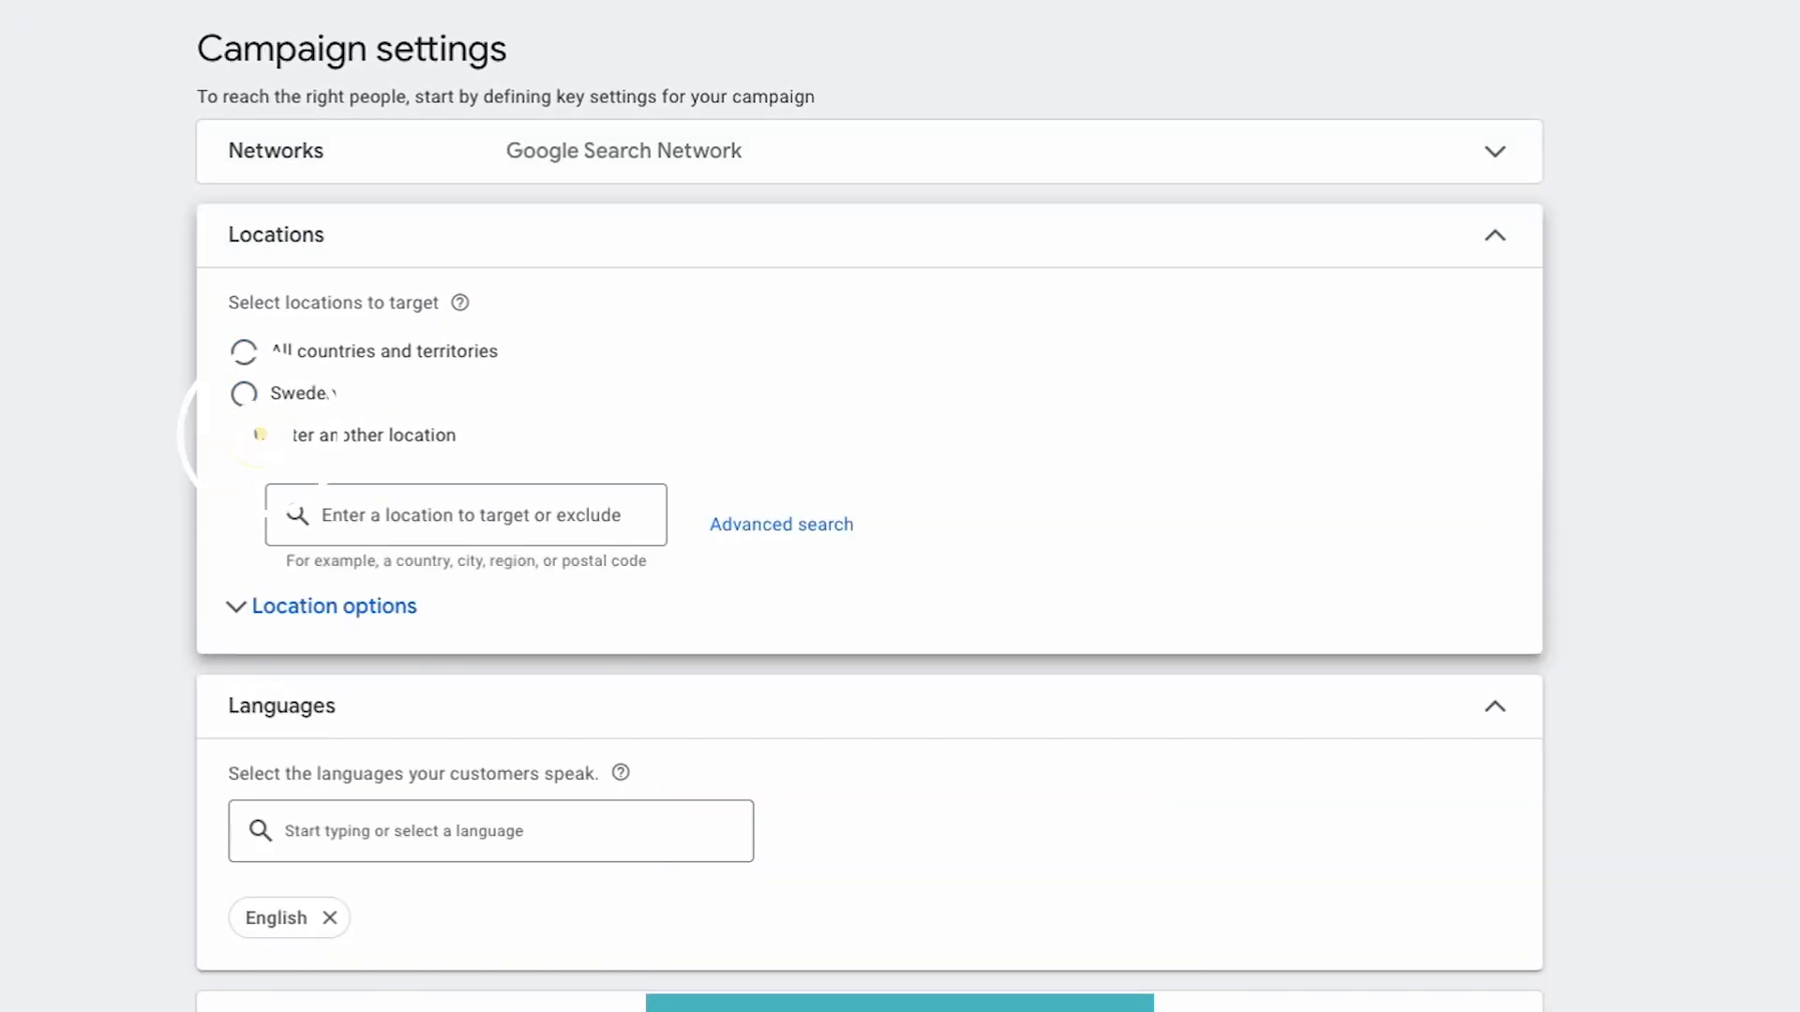
{"action": "left_click", "coordinate": [375, 516]}
{"action": "type", "text": "new york c"}
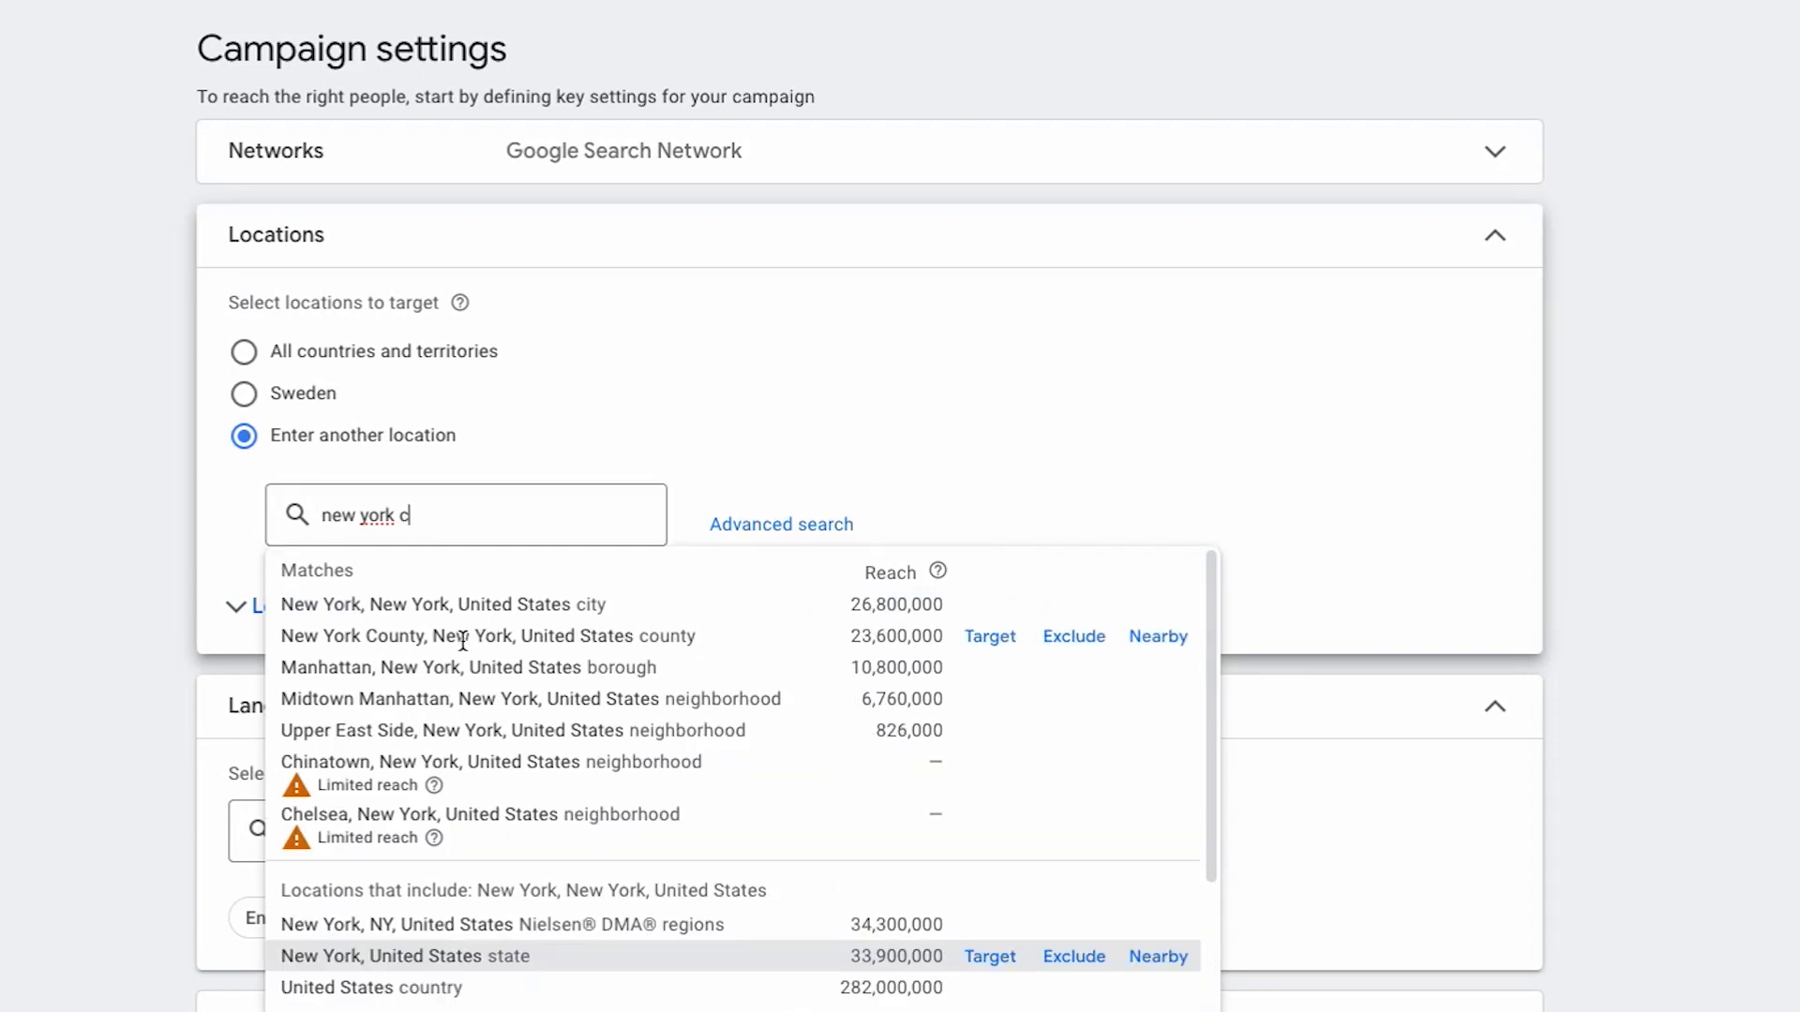
{"action": "left_click", "coordinate": [995, 639]}
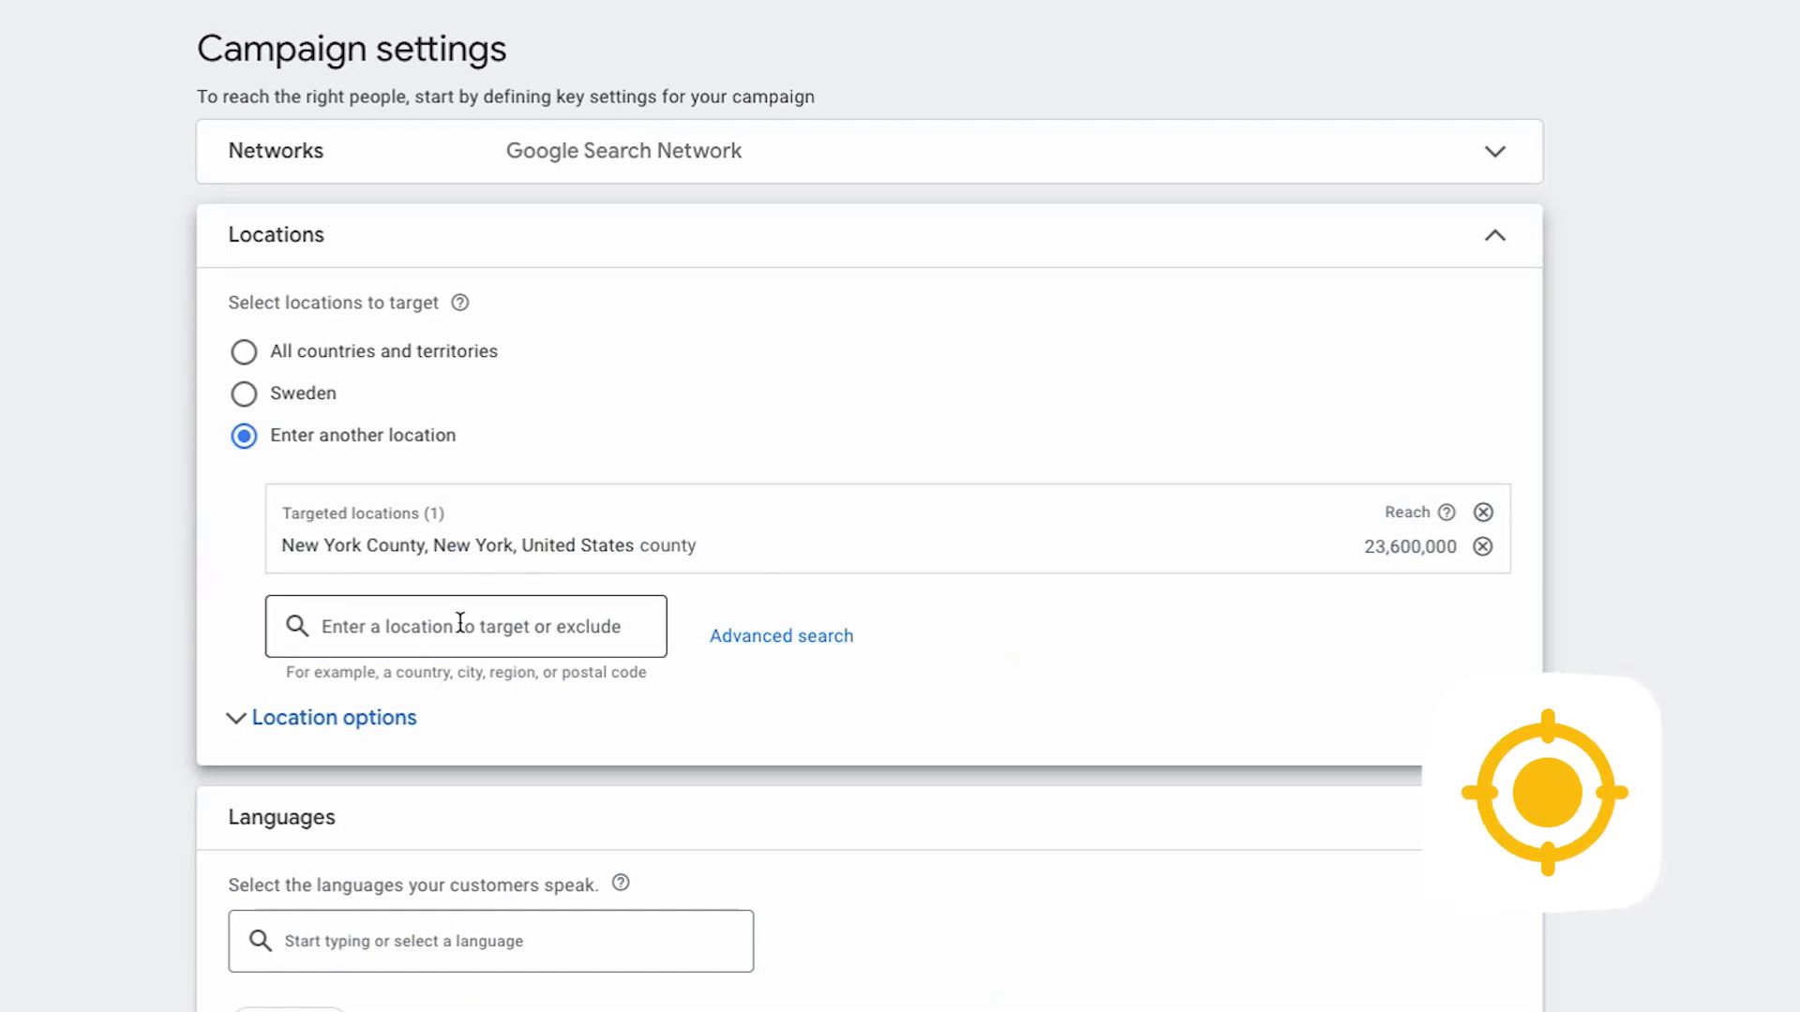
Add the borough of Brooklyn, New York, United States as a second targeted location through the advanced location search and save
{"action": "left_click", "coordinate": [801, 639]}
{"action": "left_click_drag", "start_coordinate": [1017, 441], "coordinate": [897, 279]}
{"action": "left_click_drag", "start_coordinate": [1137, 609], "coordinate": [1376, 658]}
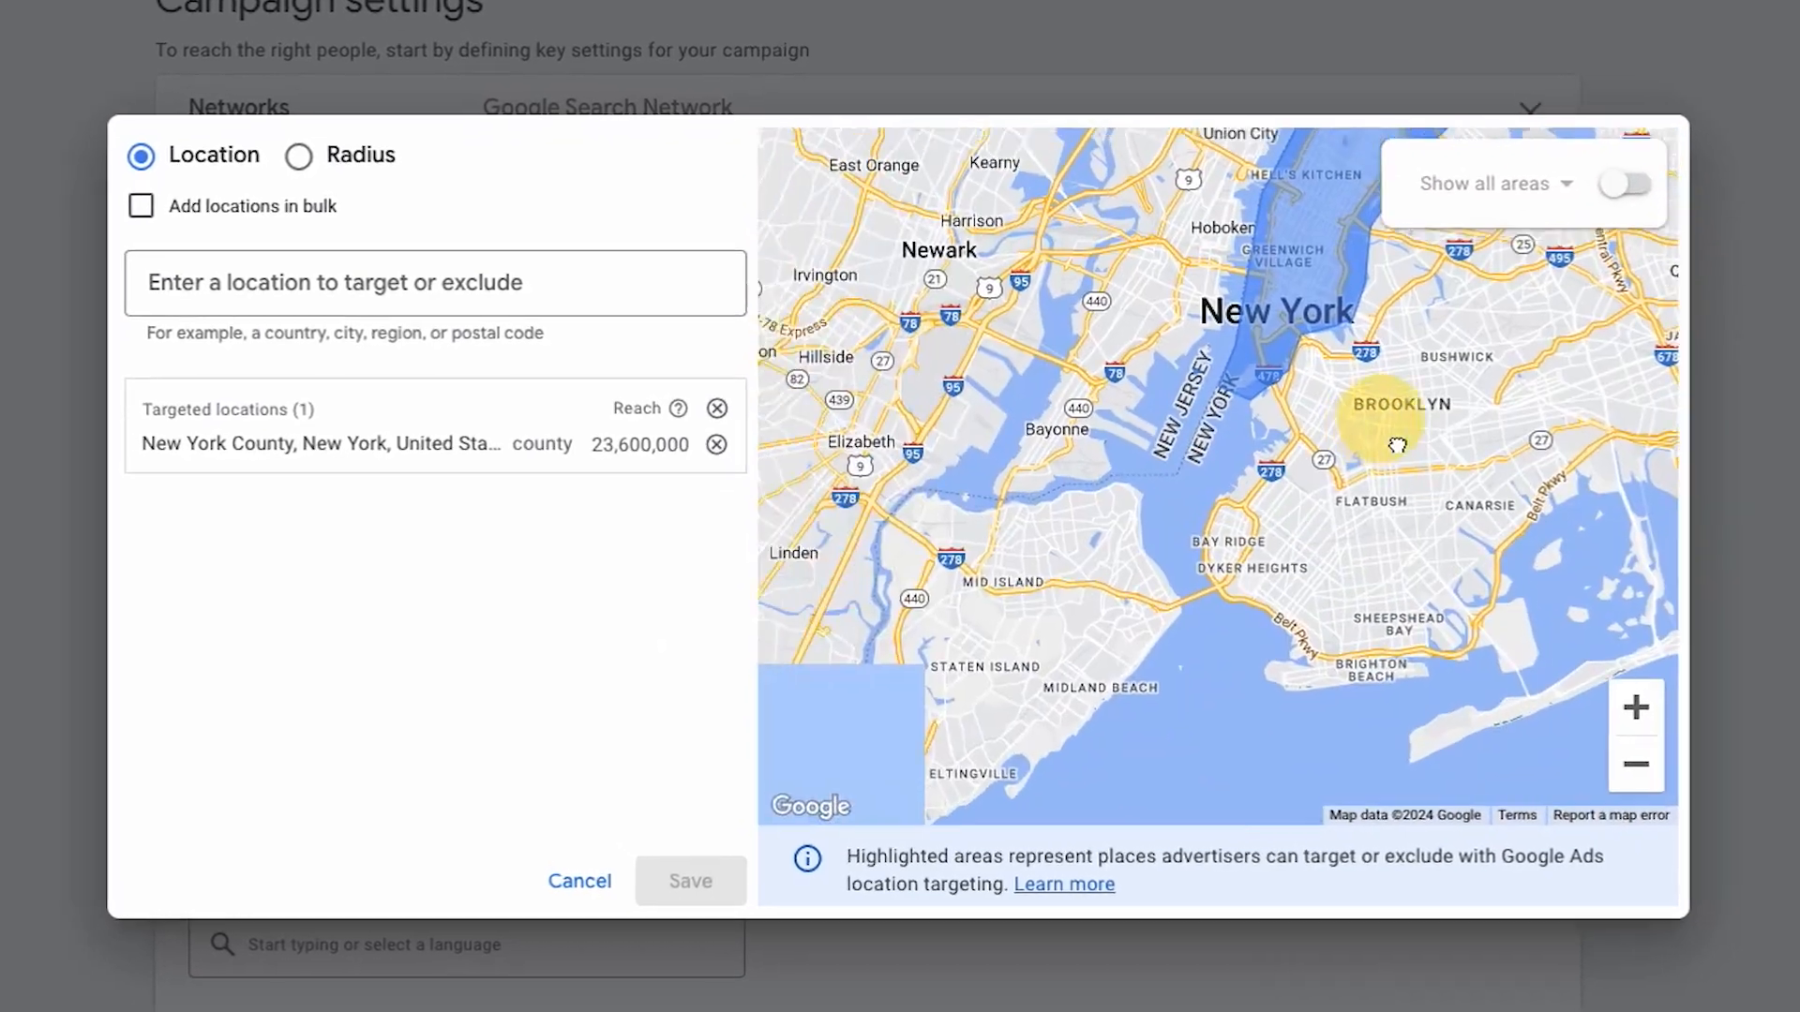
{"action": "left_click_drag", "start_coordinate": [1029, 361], "coordinate": [1018, 390]}
{"action": "left_click", "coordinate": [360, 275]}
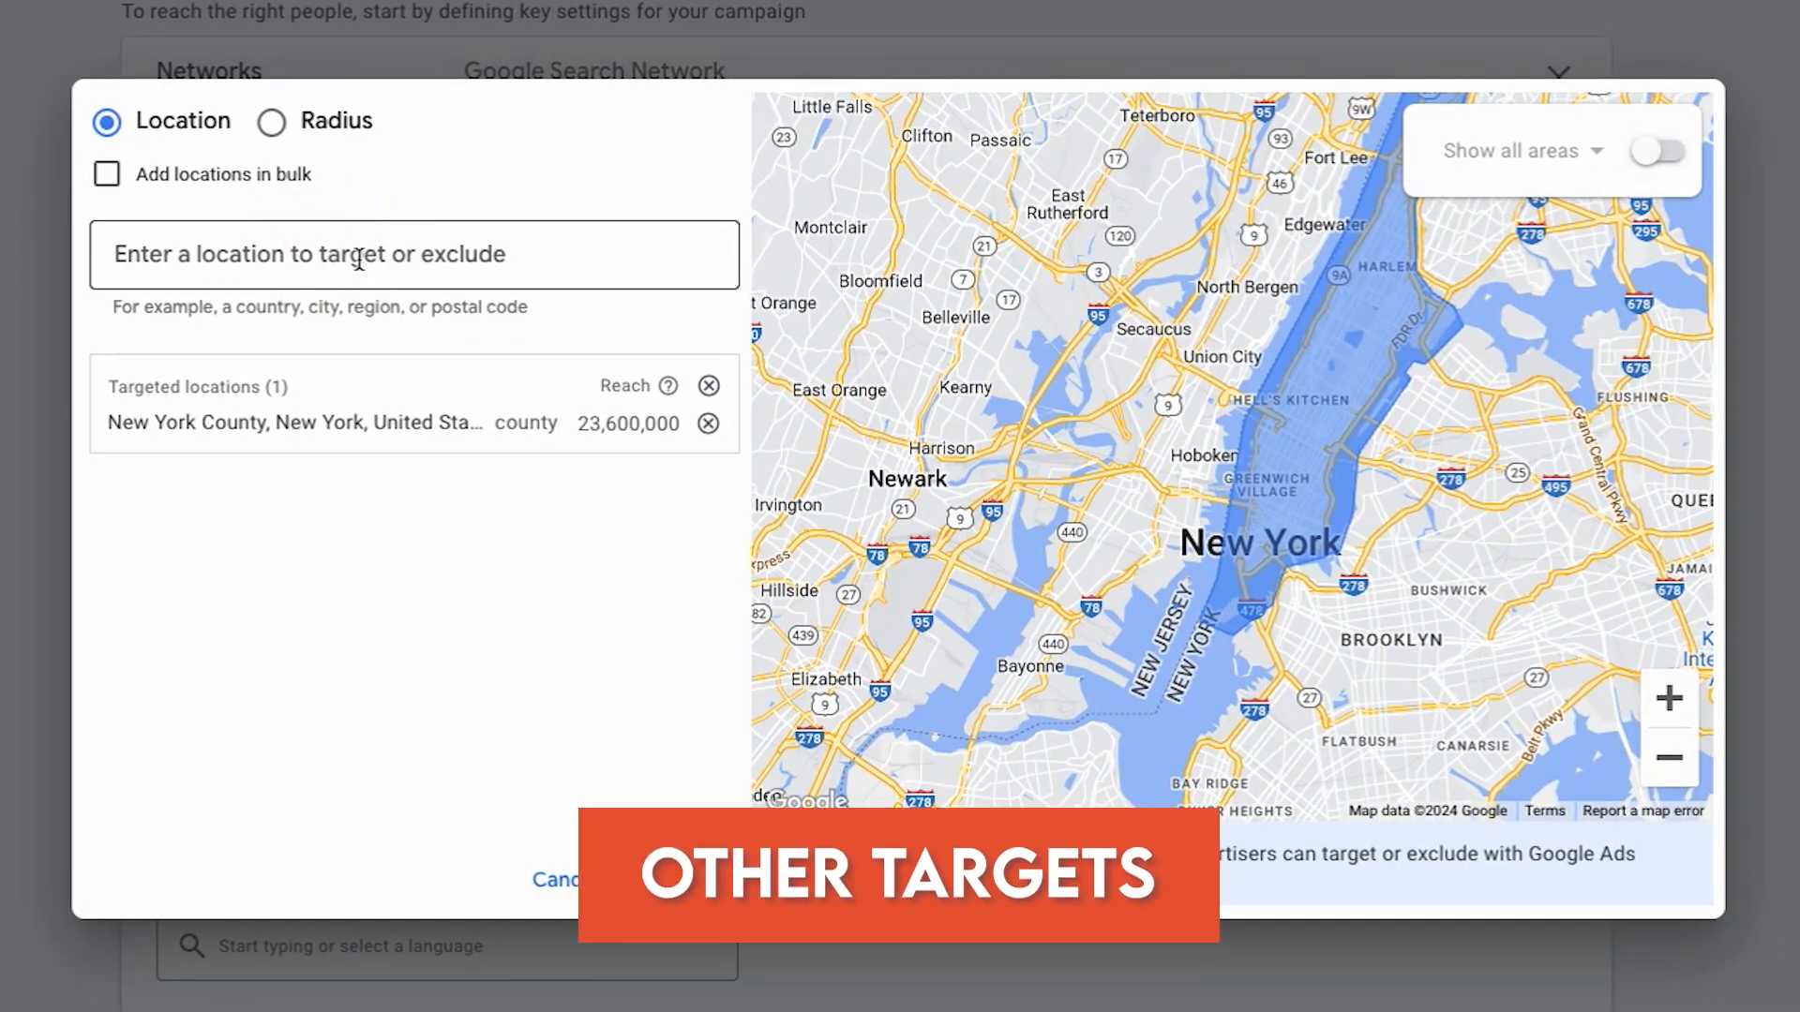
{"action": "type", "text": "brookl"}
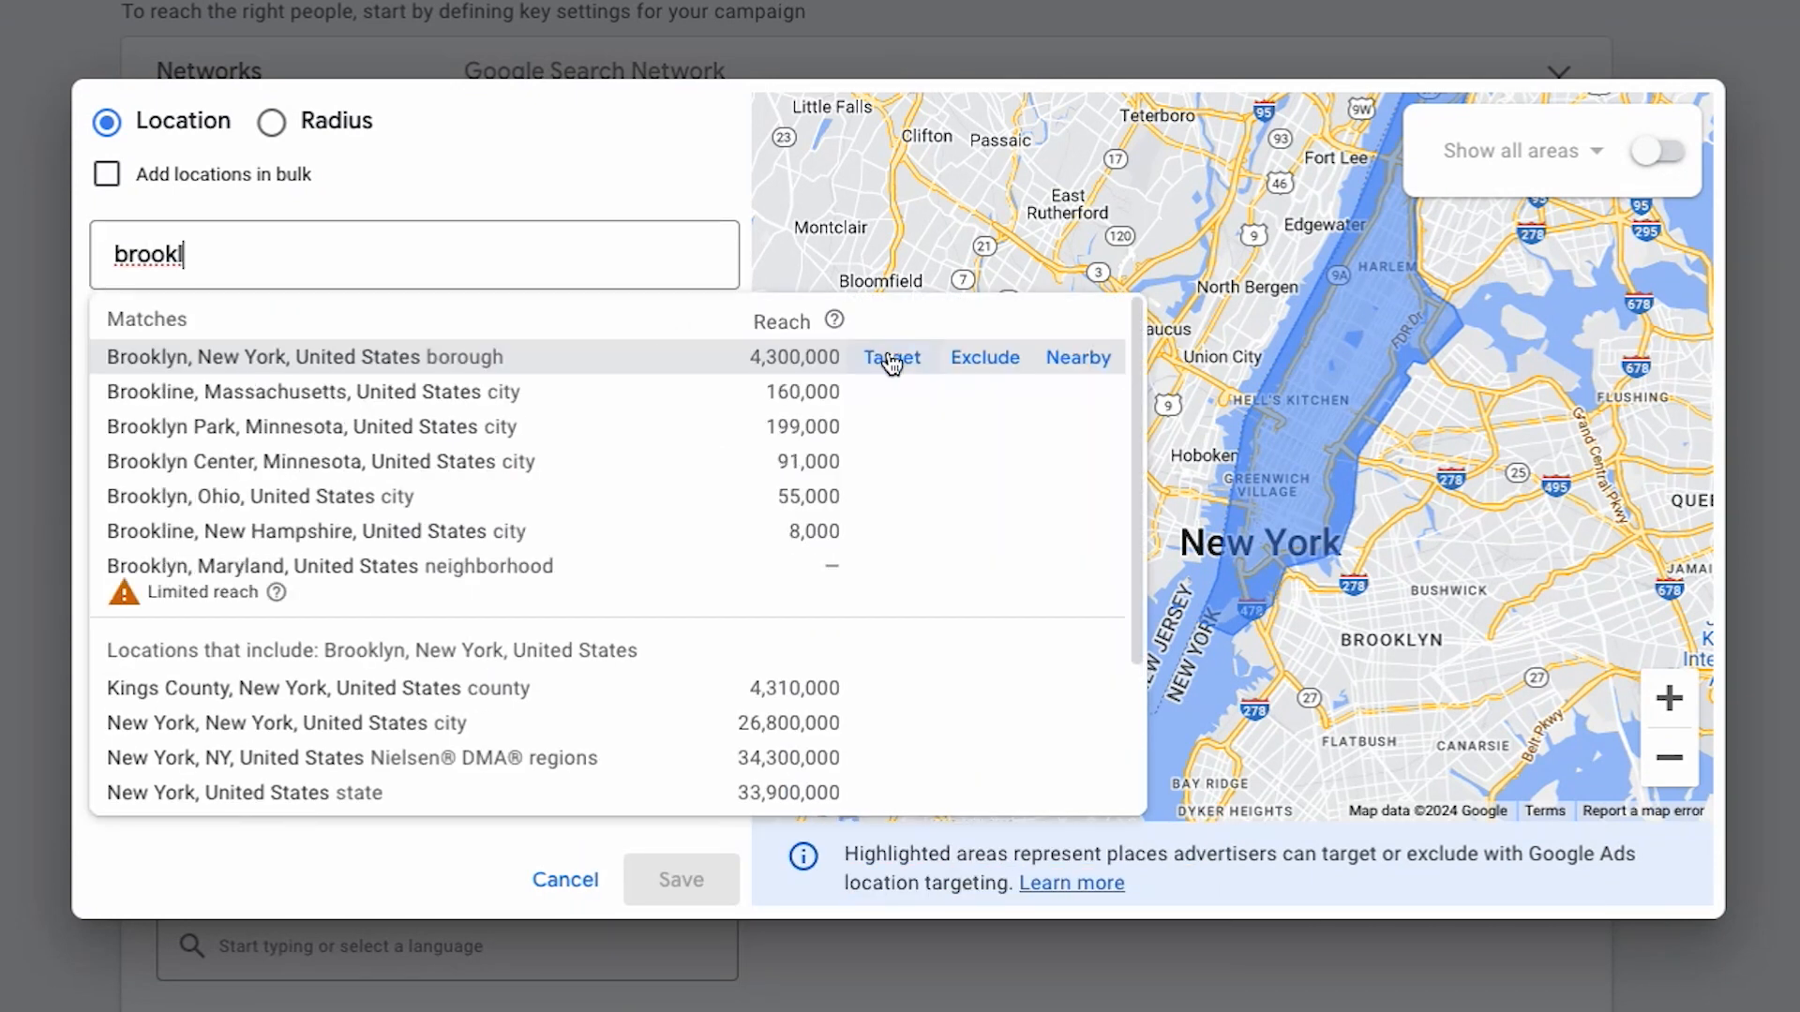
{"action": "left_click", "coordinate": [882, 356]}
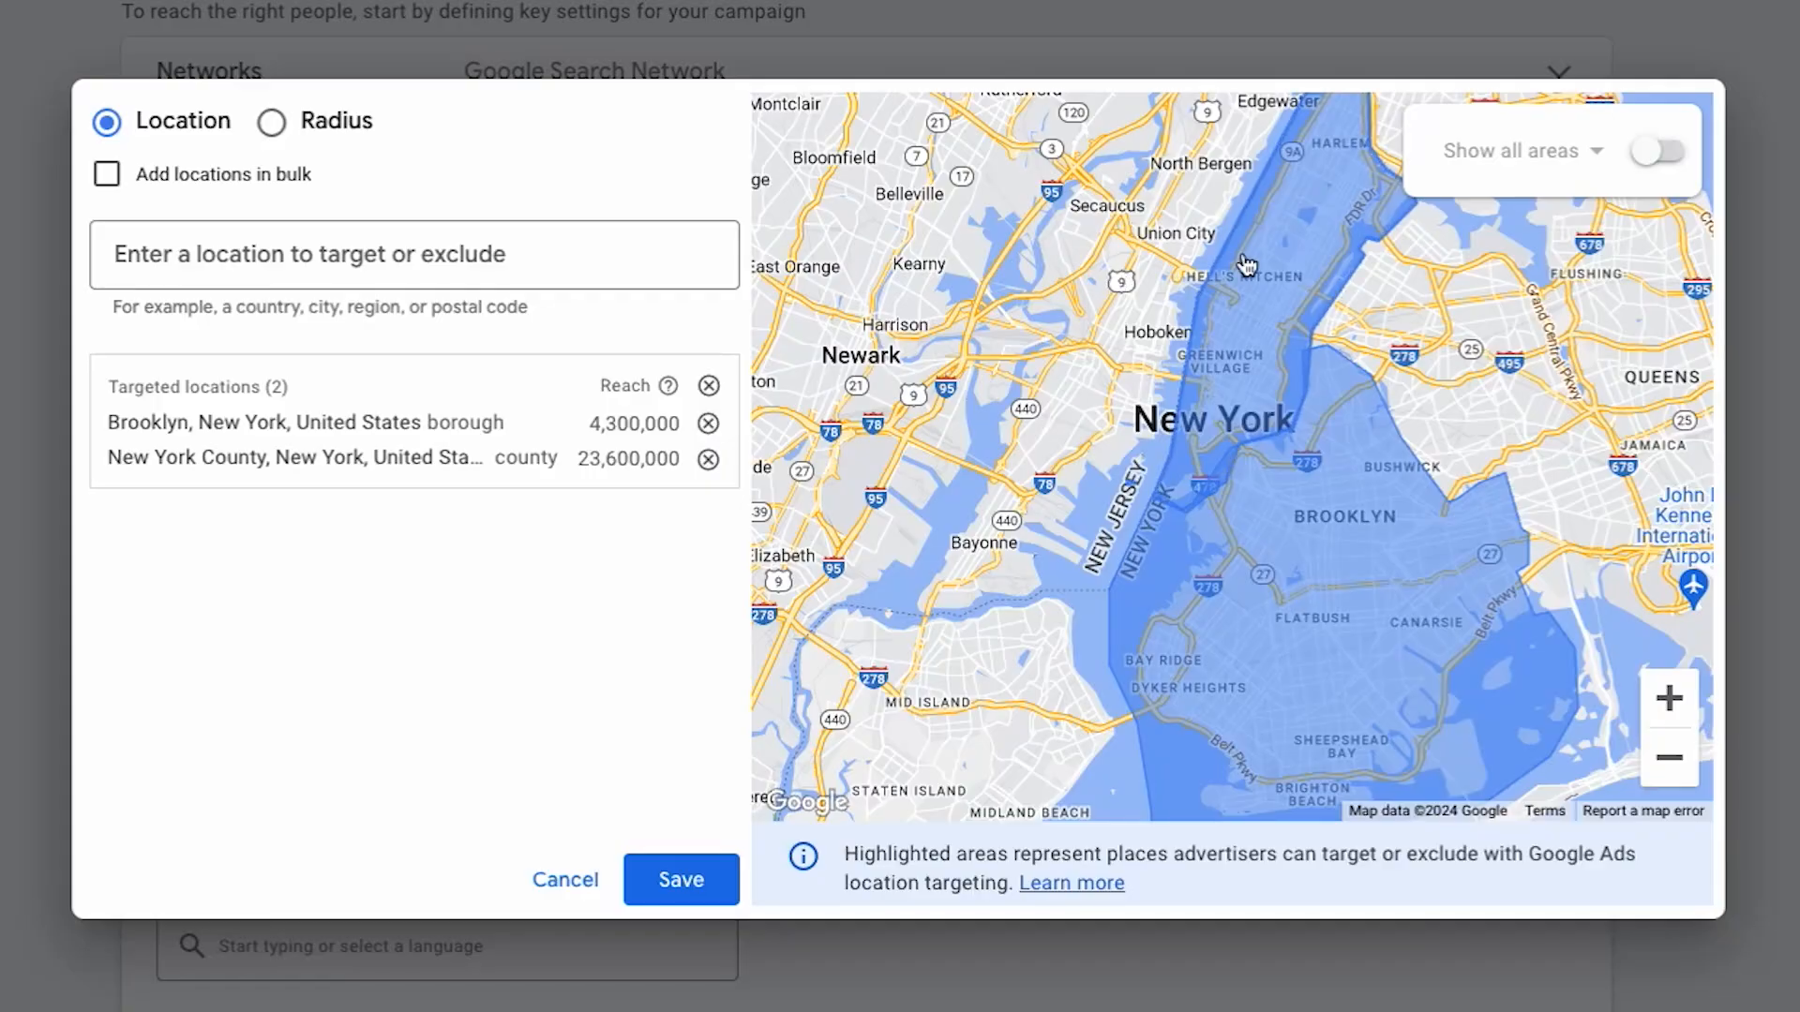
{"action": "left_click_drag", "start_coordinate": [977, 464], "coordinate": [976, 428]}
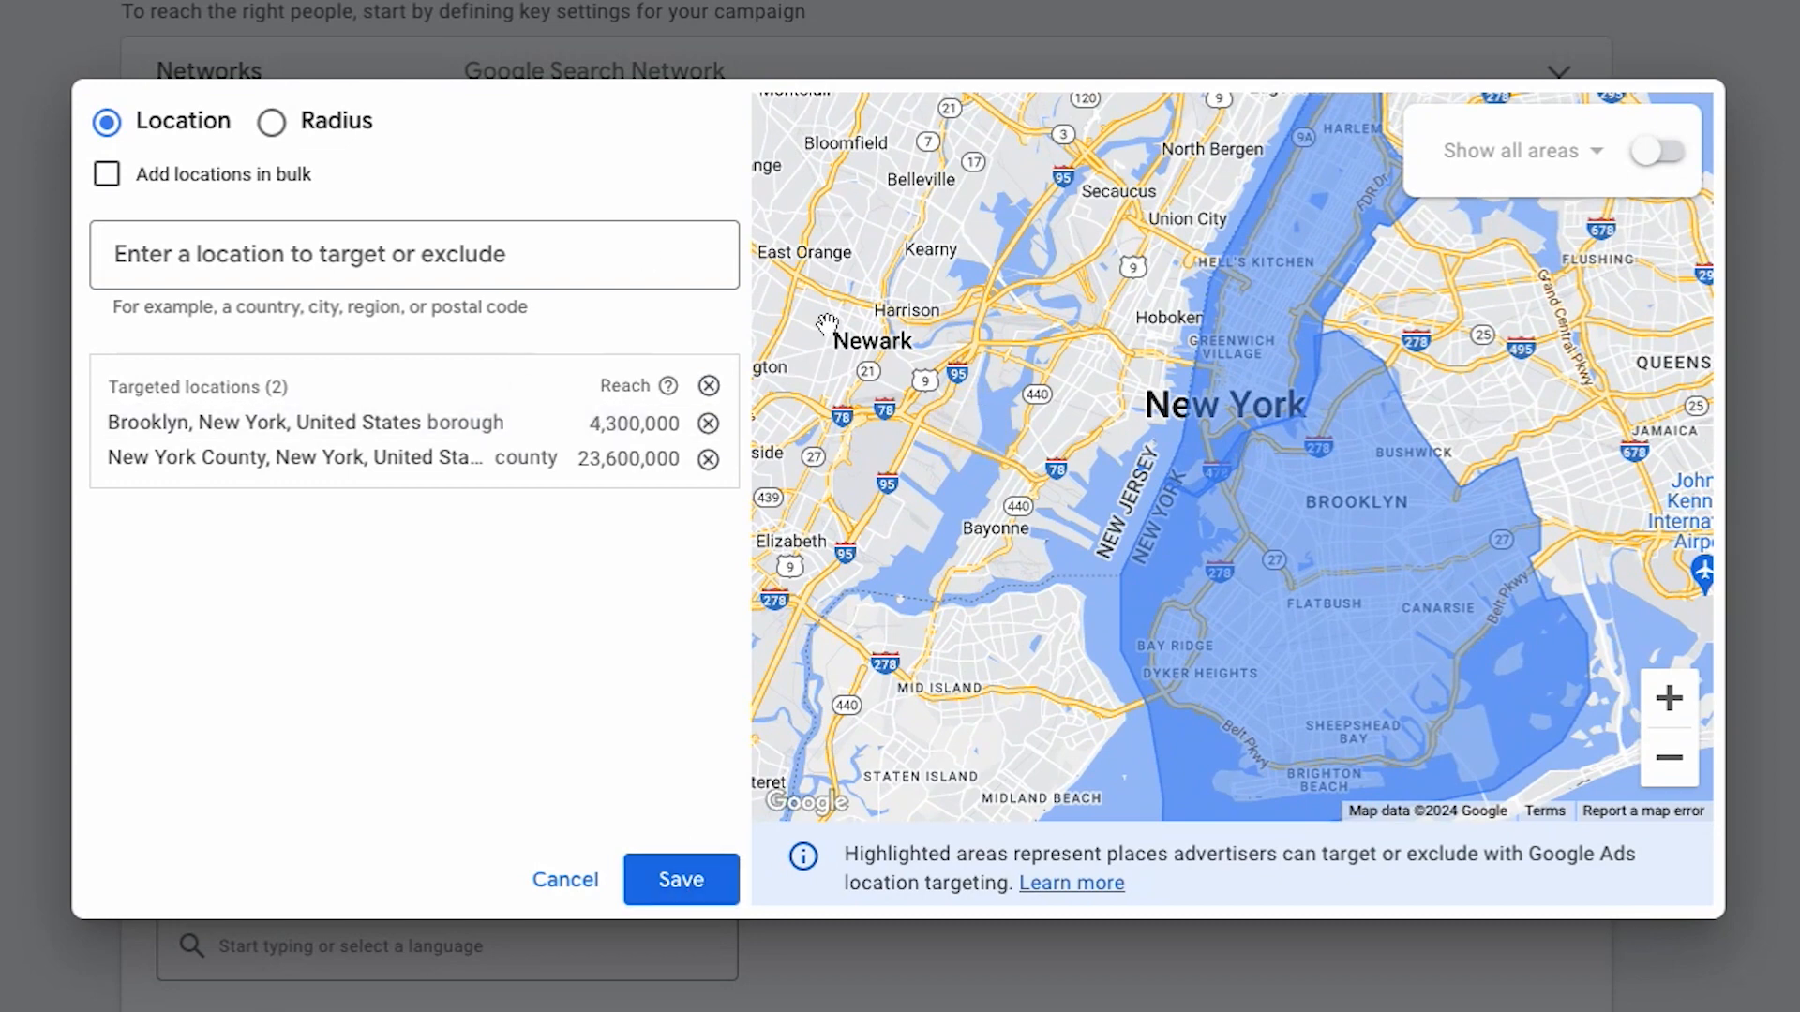
{"action": "left_click", "coordinate": [692, 901]}
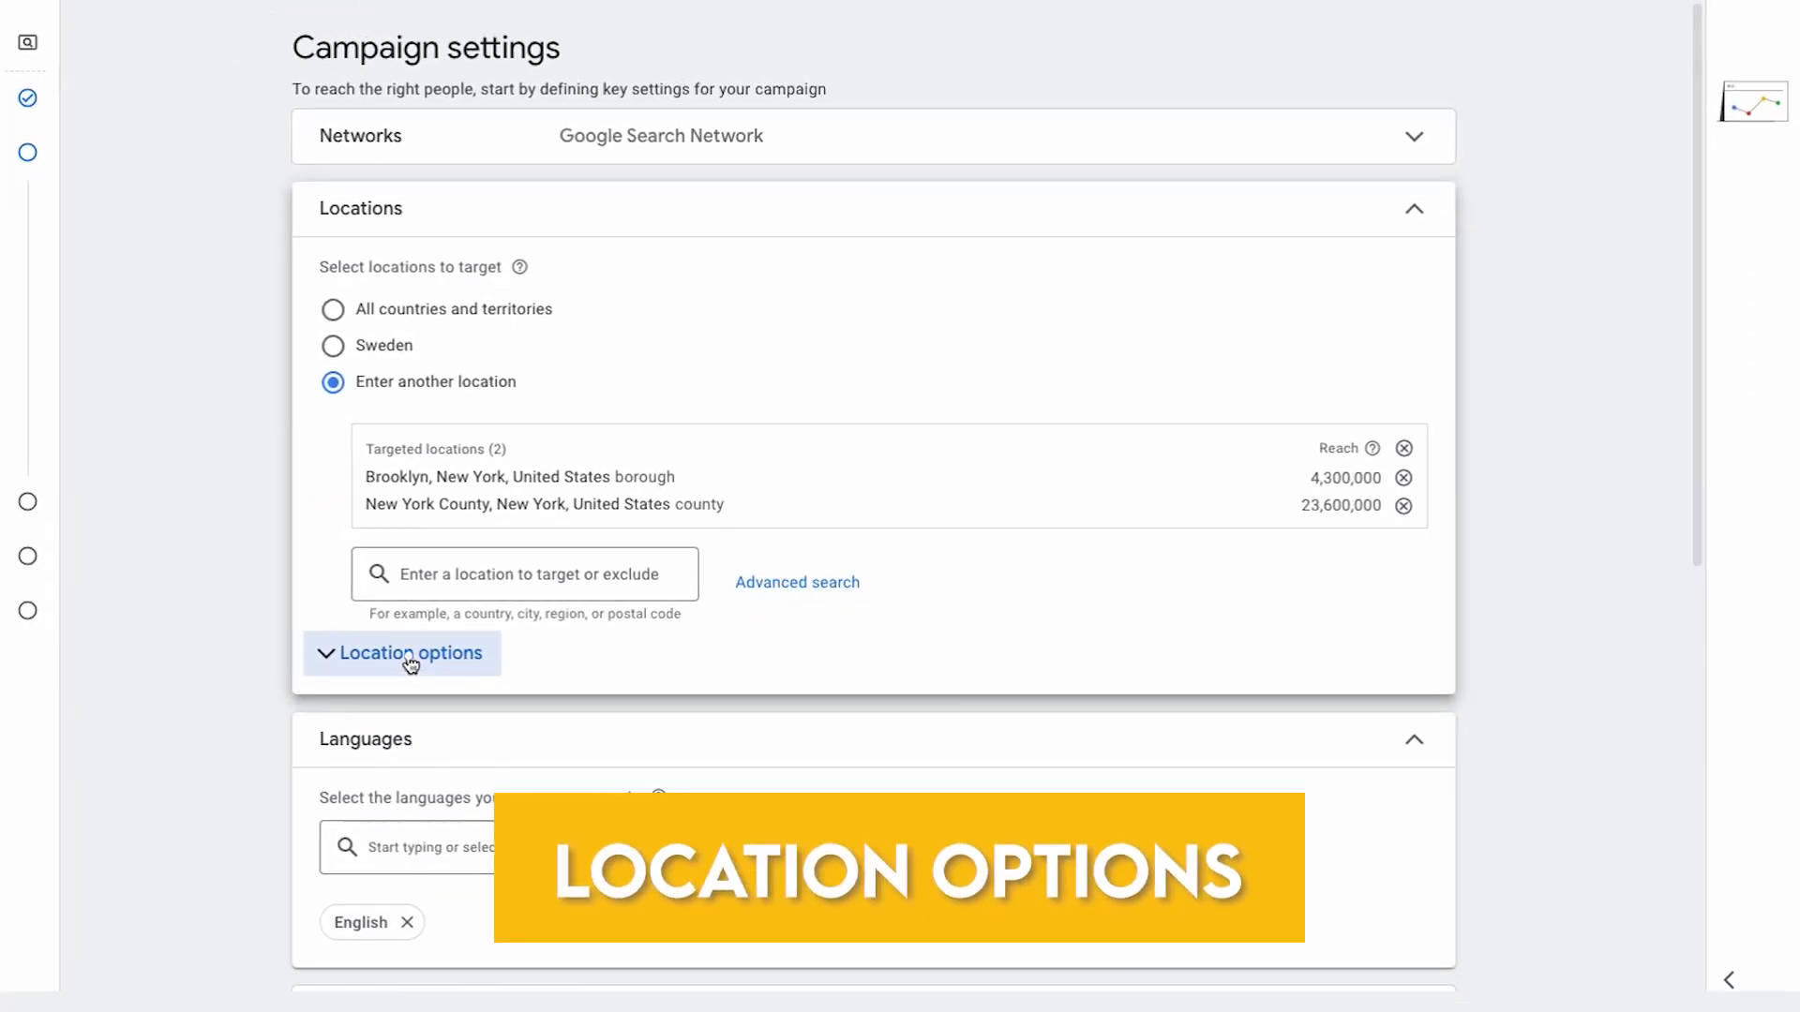
Set the location option to "Presence: People in or regularly in your targeted locations"
{"action": "left_click", "coordinate": [411, 661]}
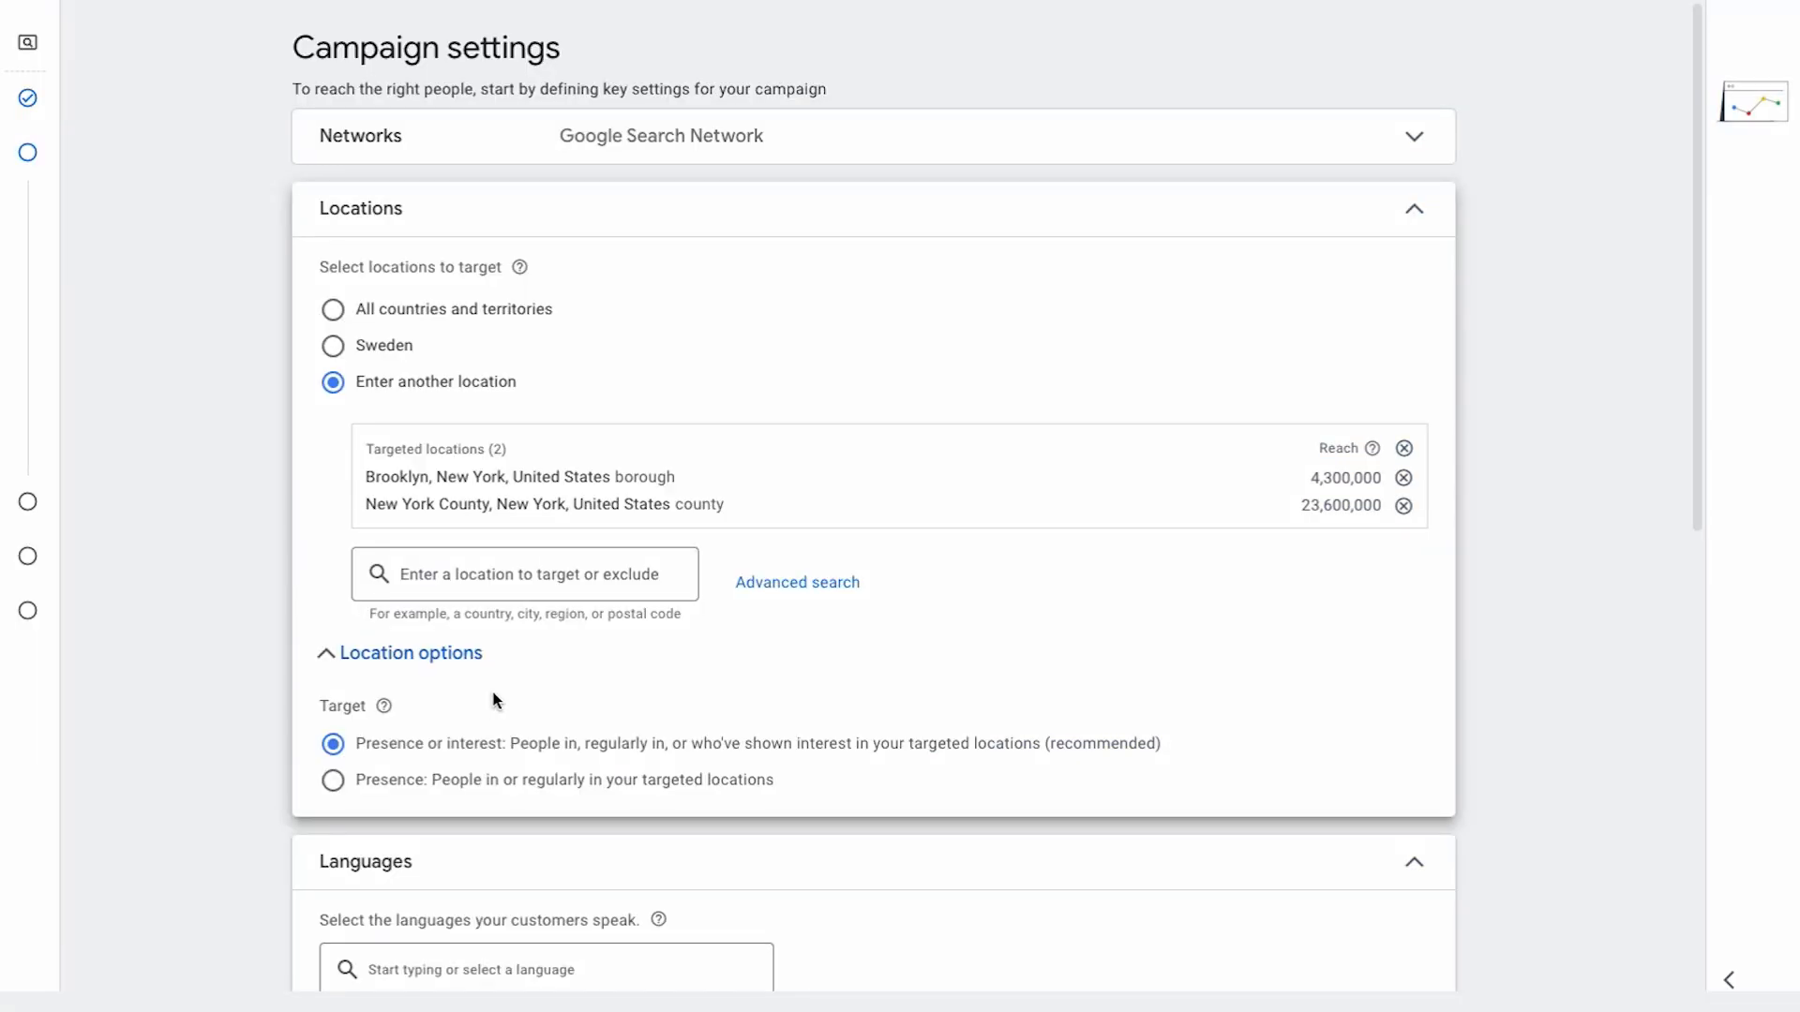
{"action": "left_click", "coordinate": [402, 788]}
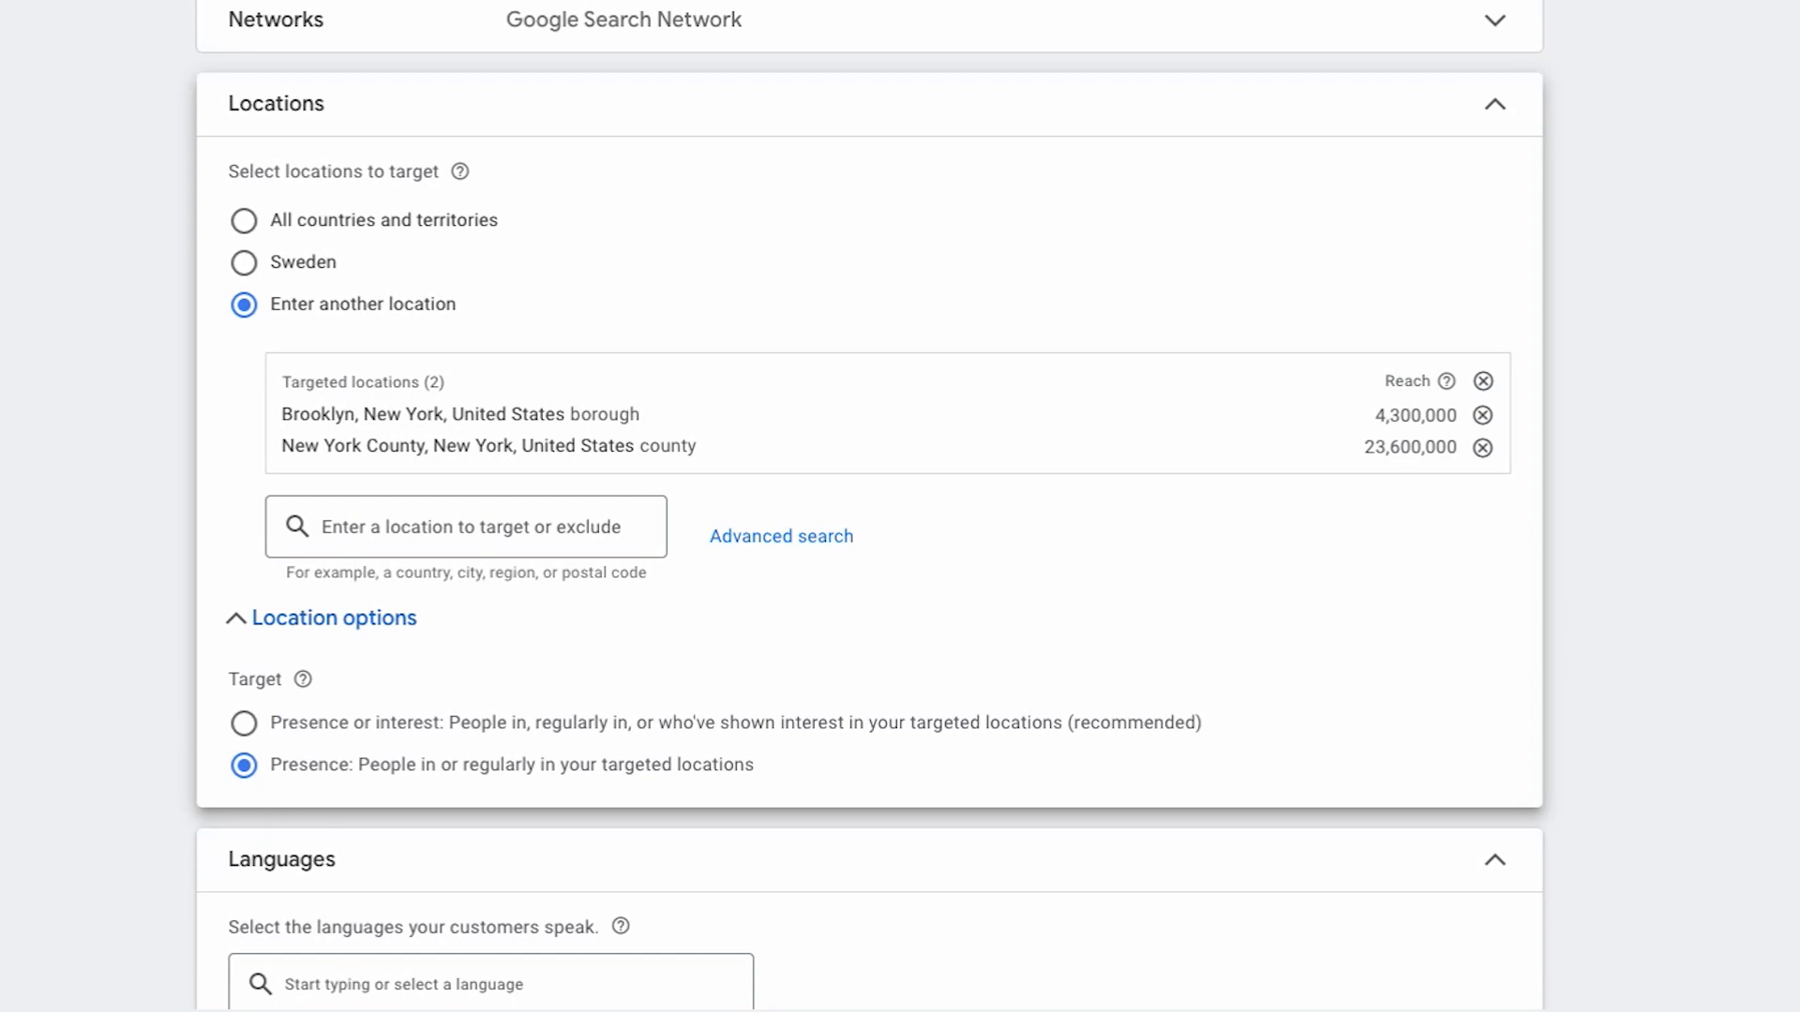
{"action": "left_click", "coordinate": [241, 728]}
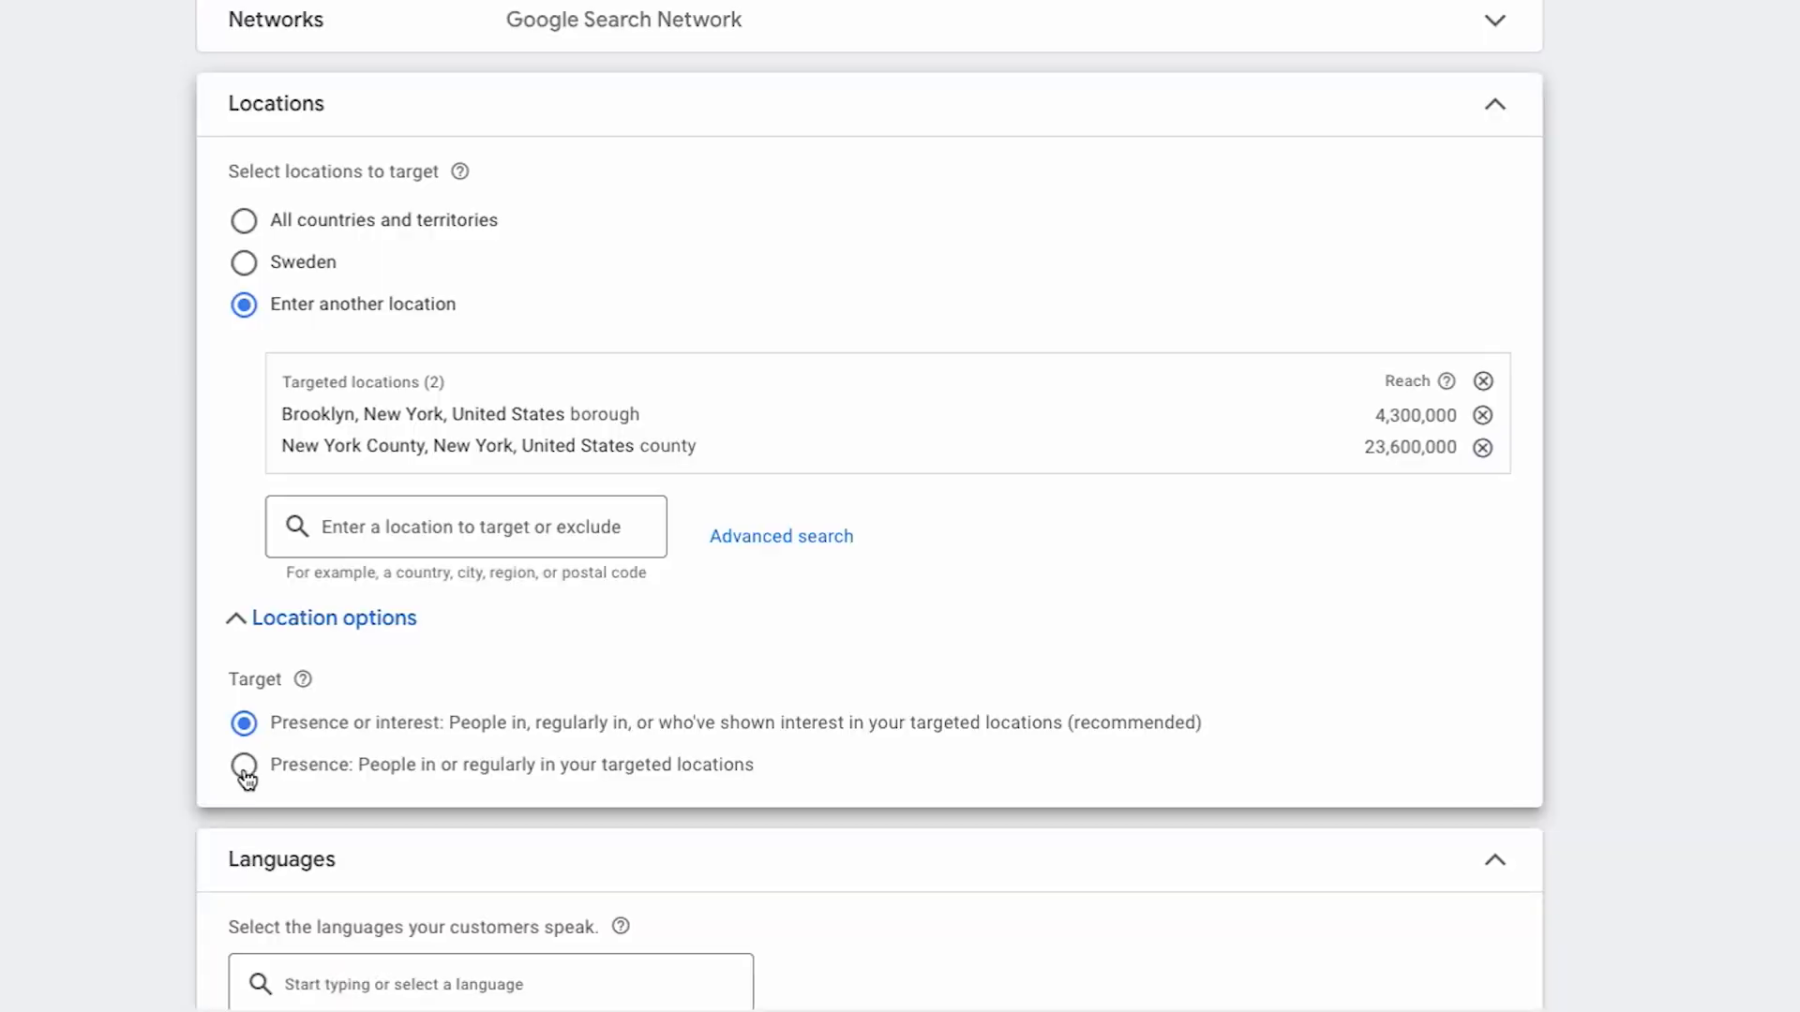
{"action": "left_click", "coordinate": [245, 770]}
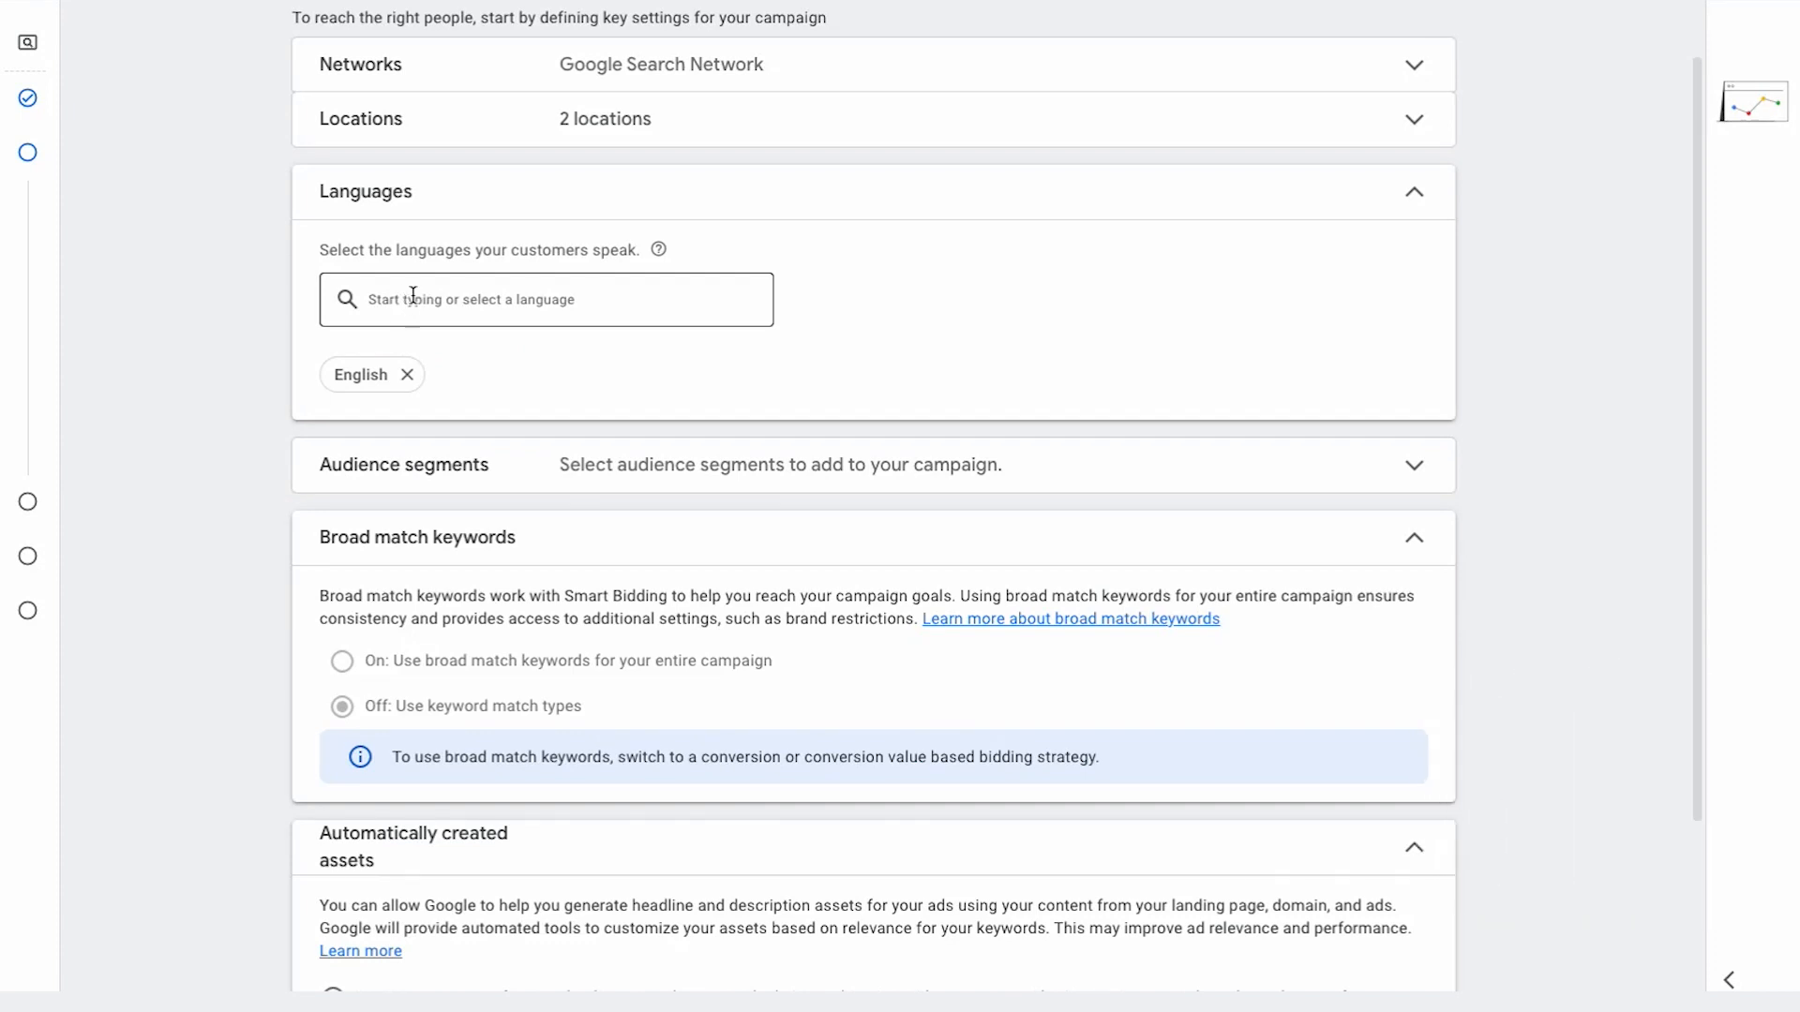
Examine the available audience segments and their targeting settings, and collapse the section without selecting any
{"action": "left_click", "coordinate": [381, 465]}
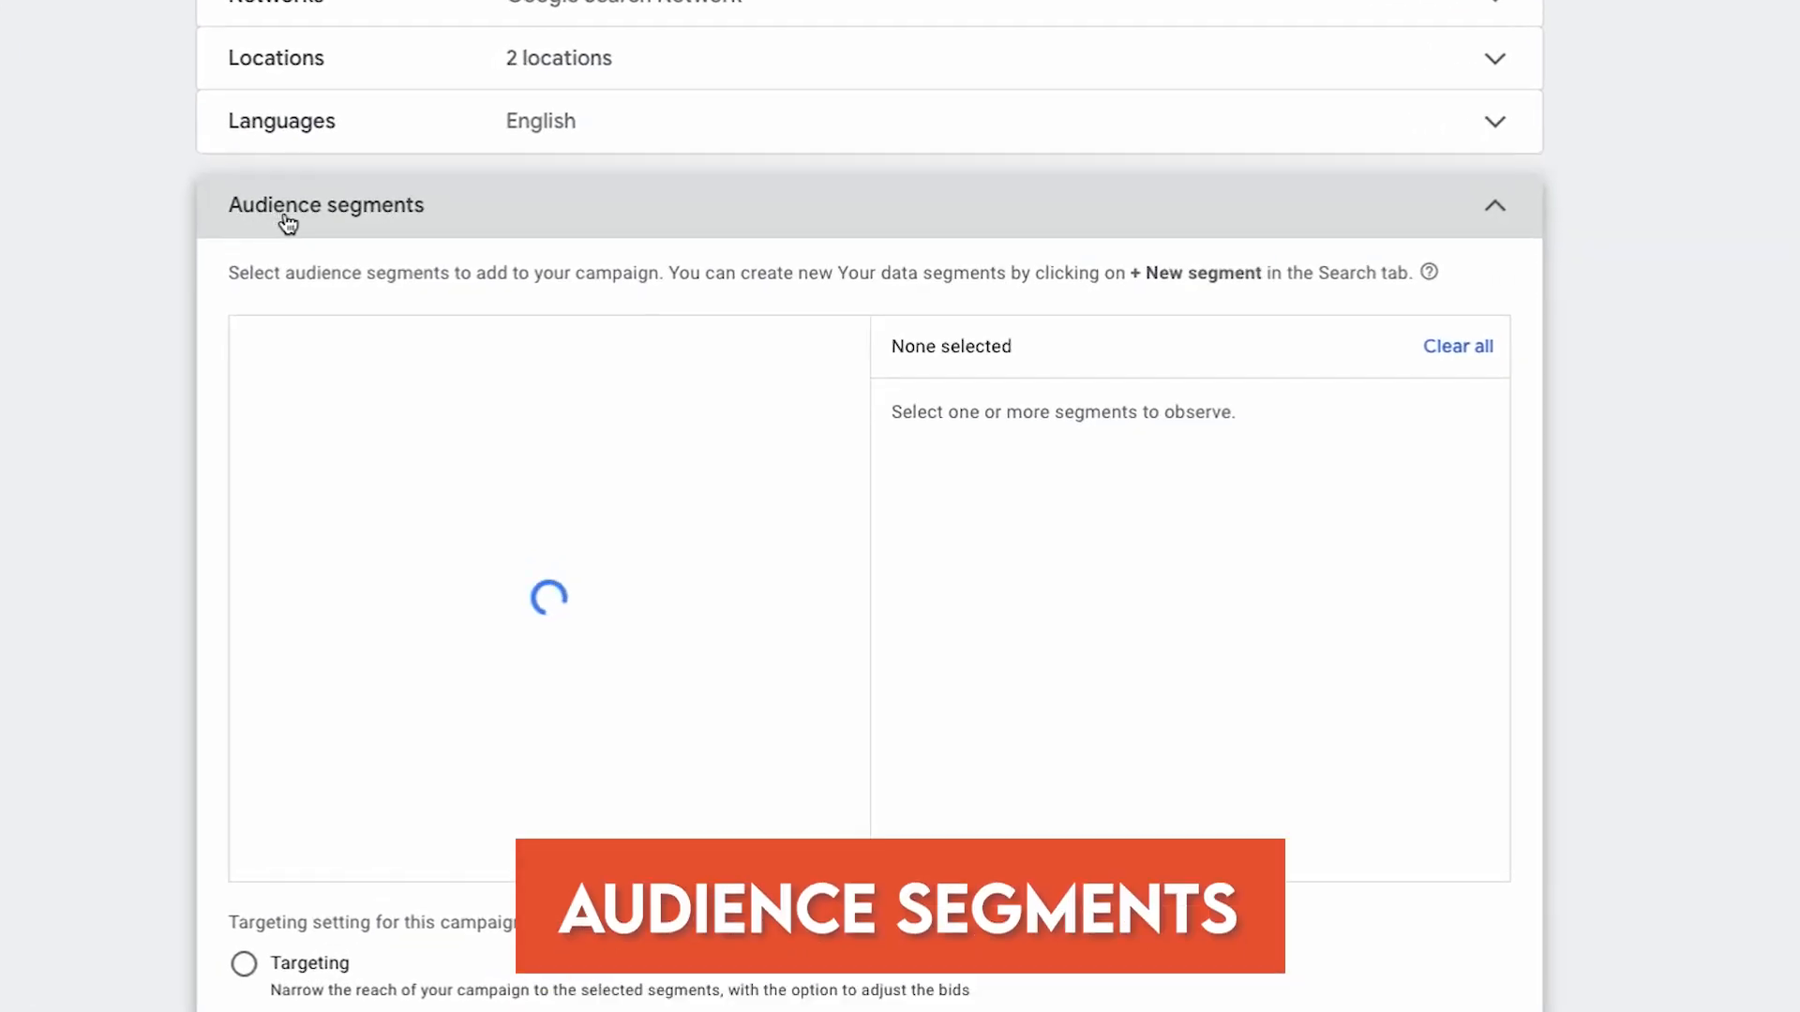
{"action": "scroll", "coordinate": [458, 239], "scroll_direction": "down", "scroll_amount": 2}
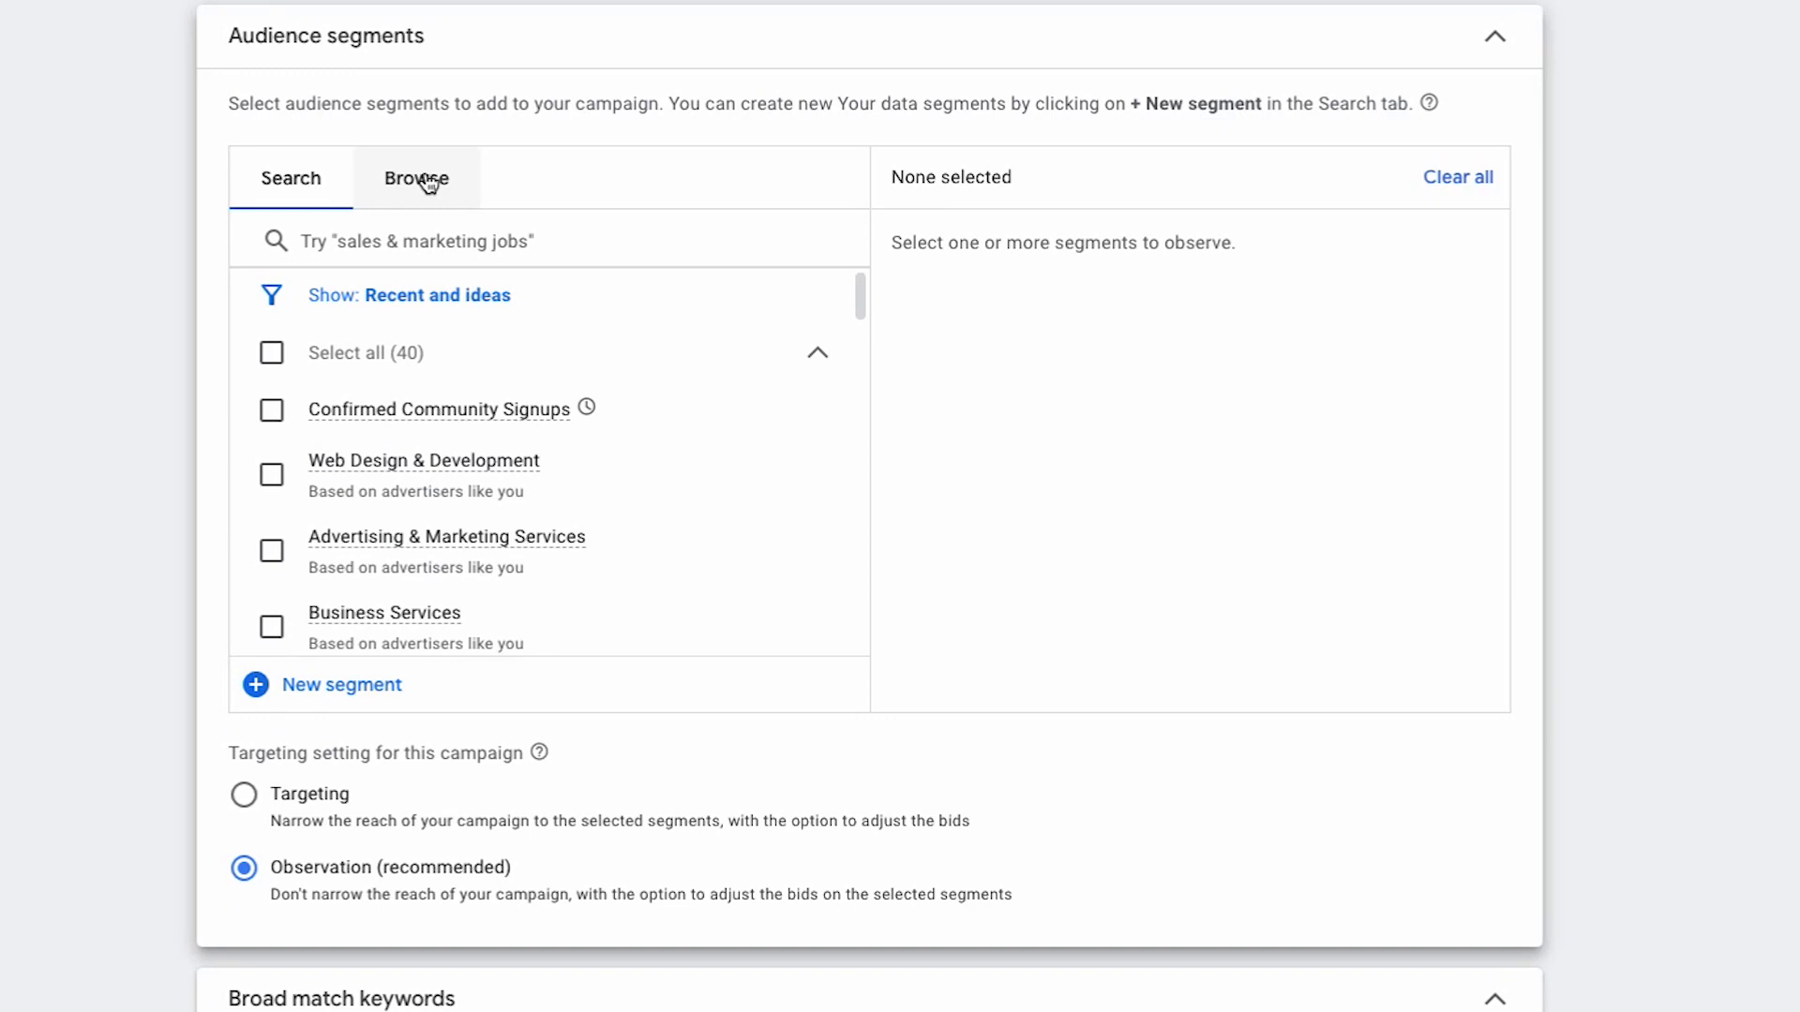
{"action": "left_click", "coordinate": [459, 50]}
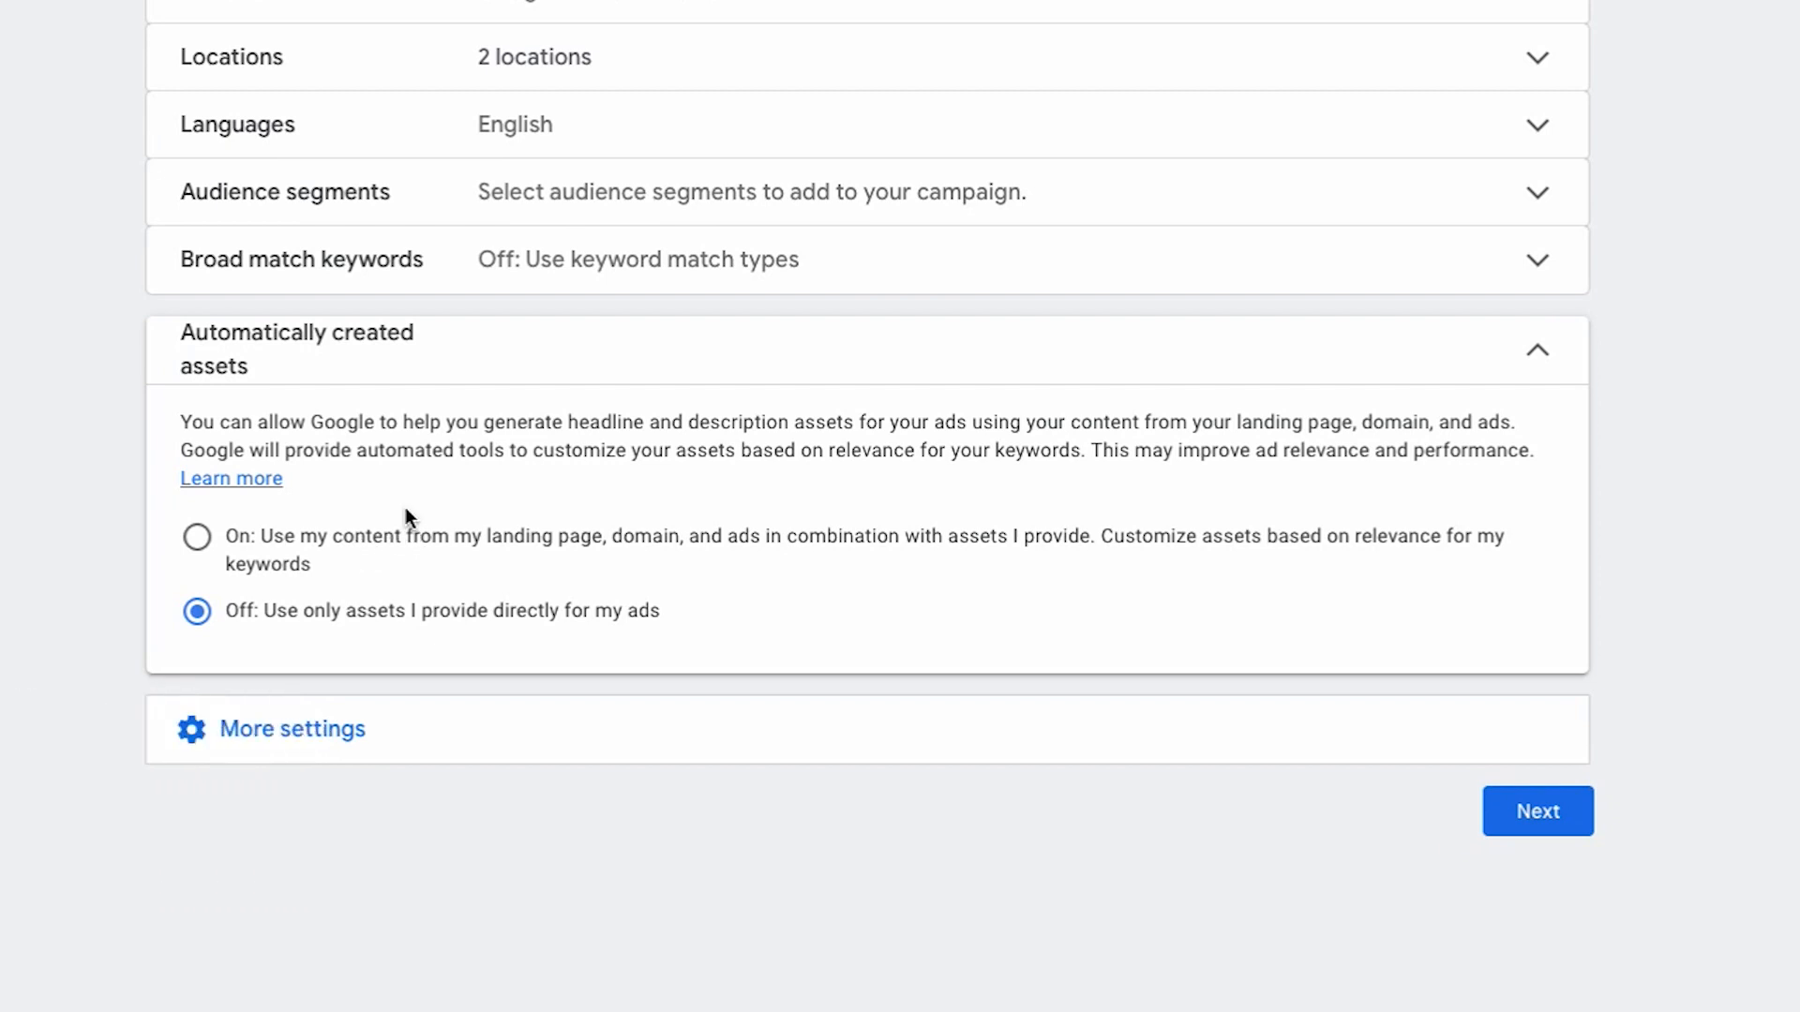
Try turning on automatically created assets, and return the setting to using only directly provided assets
{"action": "left_click", "coordinate": [195, 531]}
{"action": "left_click", "coordinate": [1181, 634]}
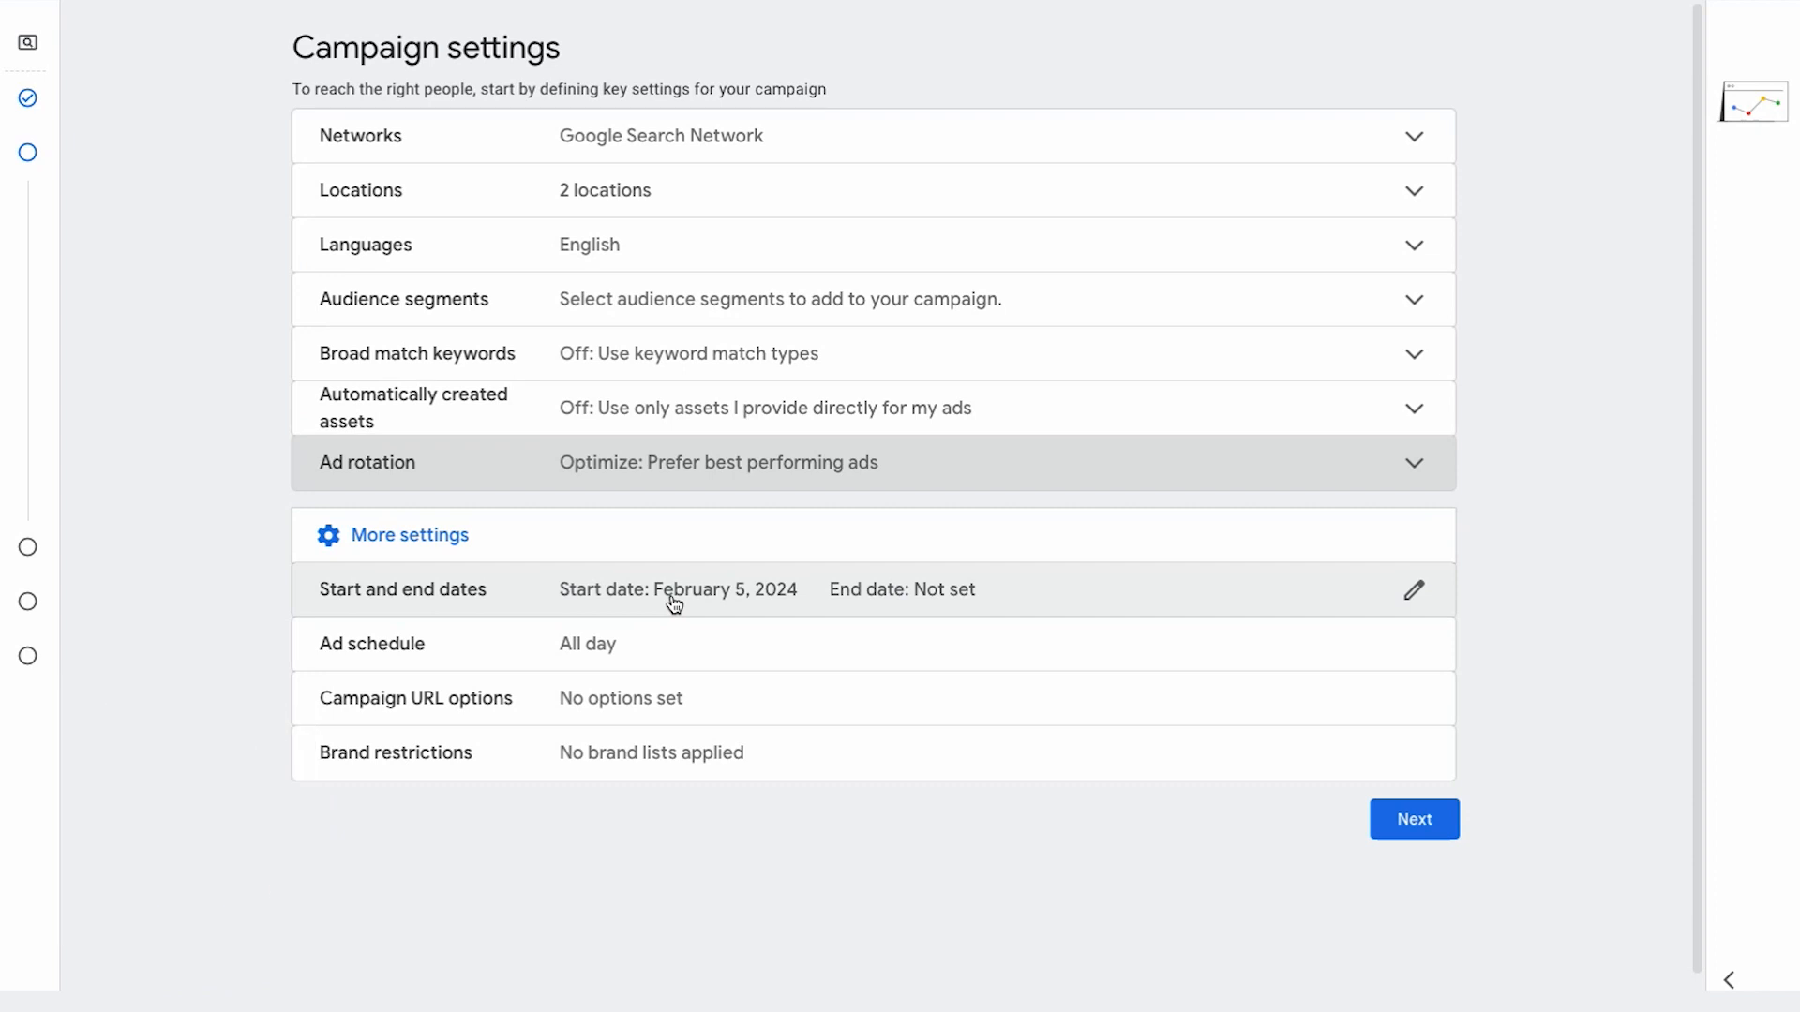
Try limiting the ad schedule to Mondays - Fridays
{"action": "left_click", "coordinate": [454, 646]}
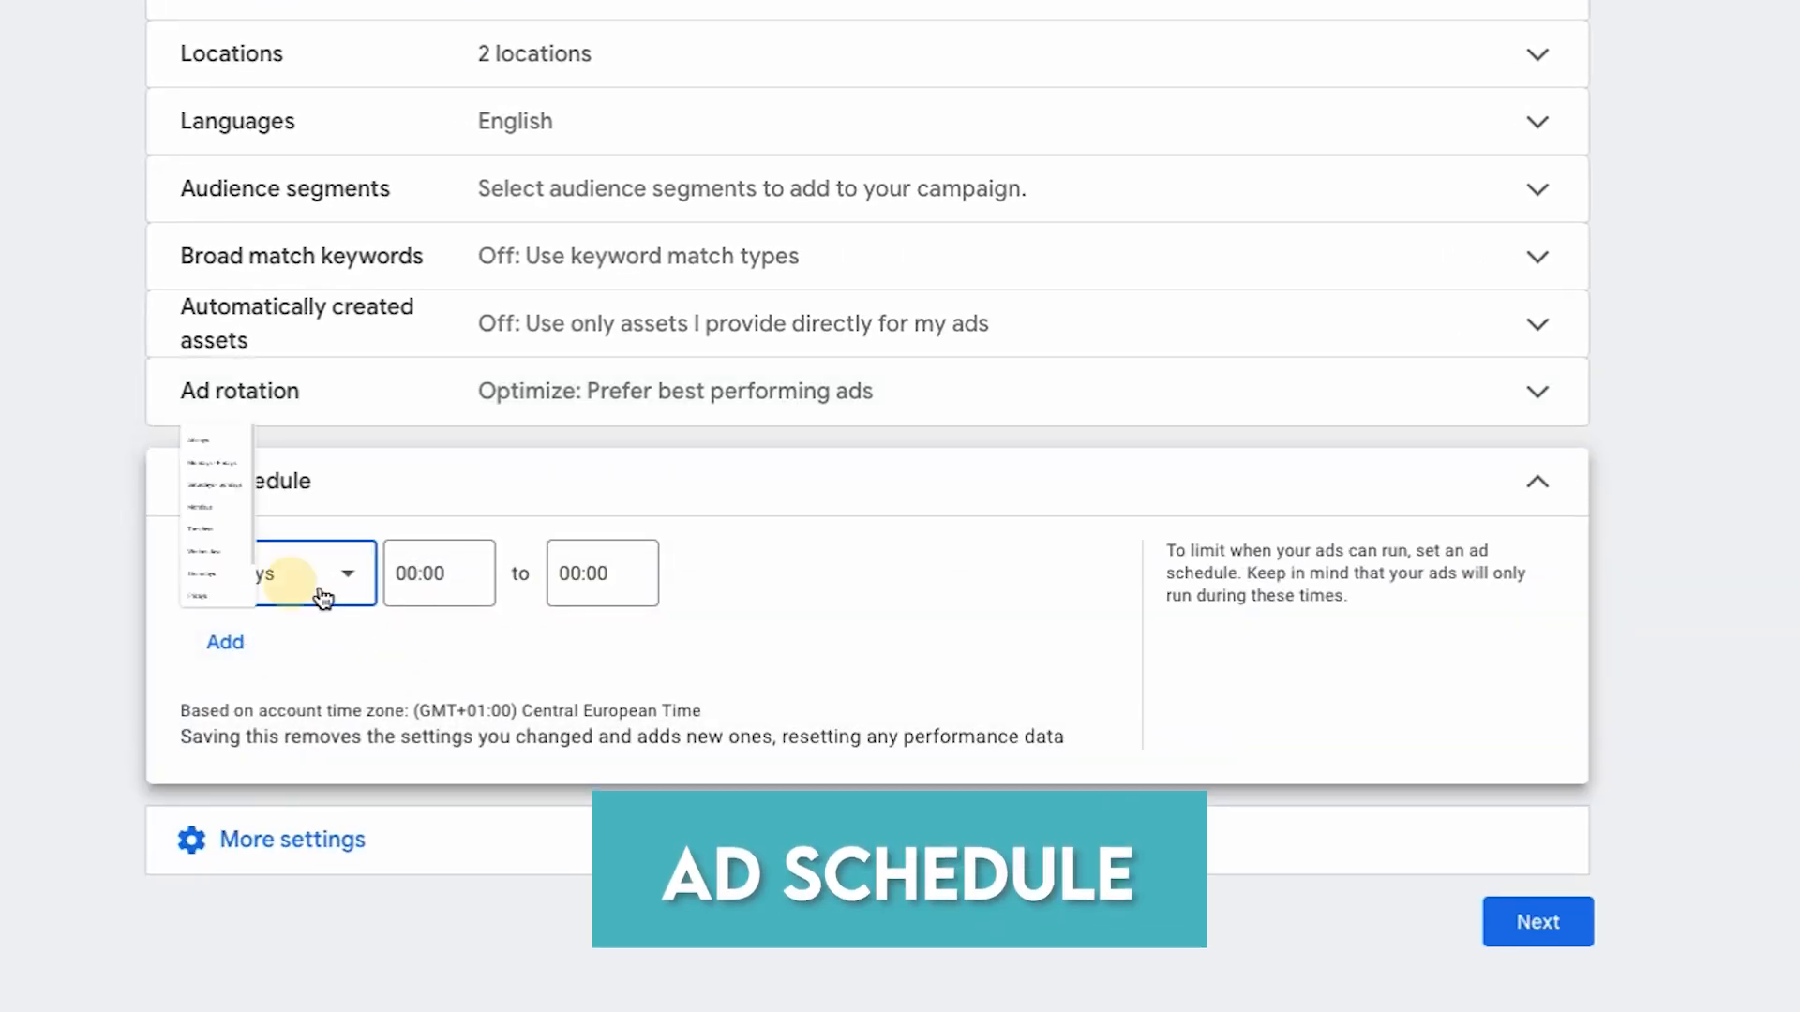
{"action": "left_click", "coordinate": [323, 570]}
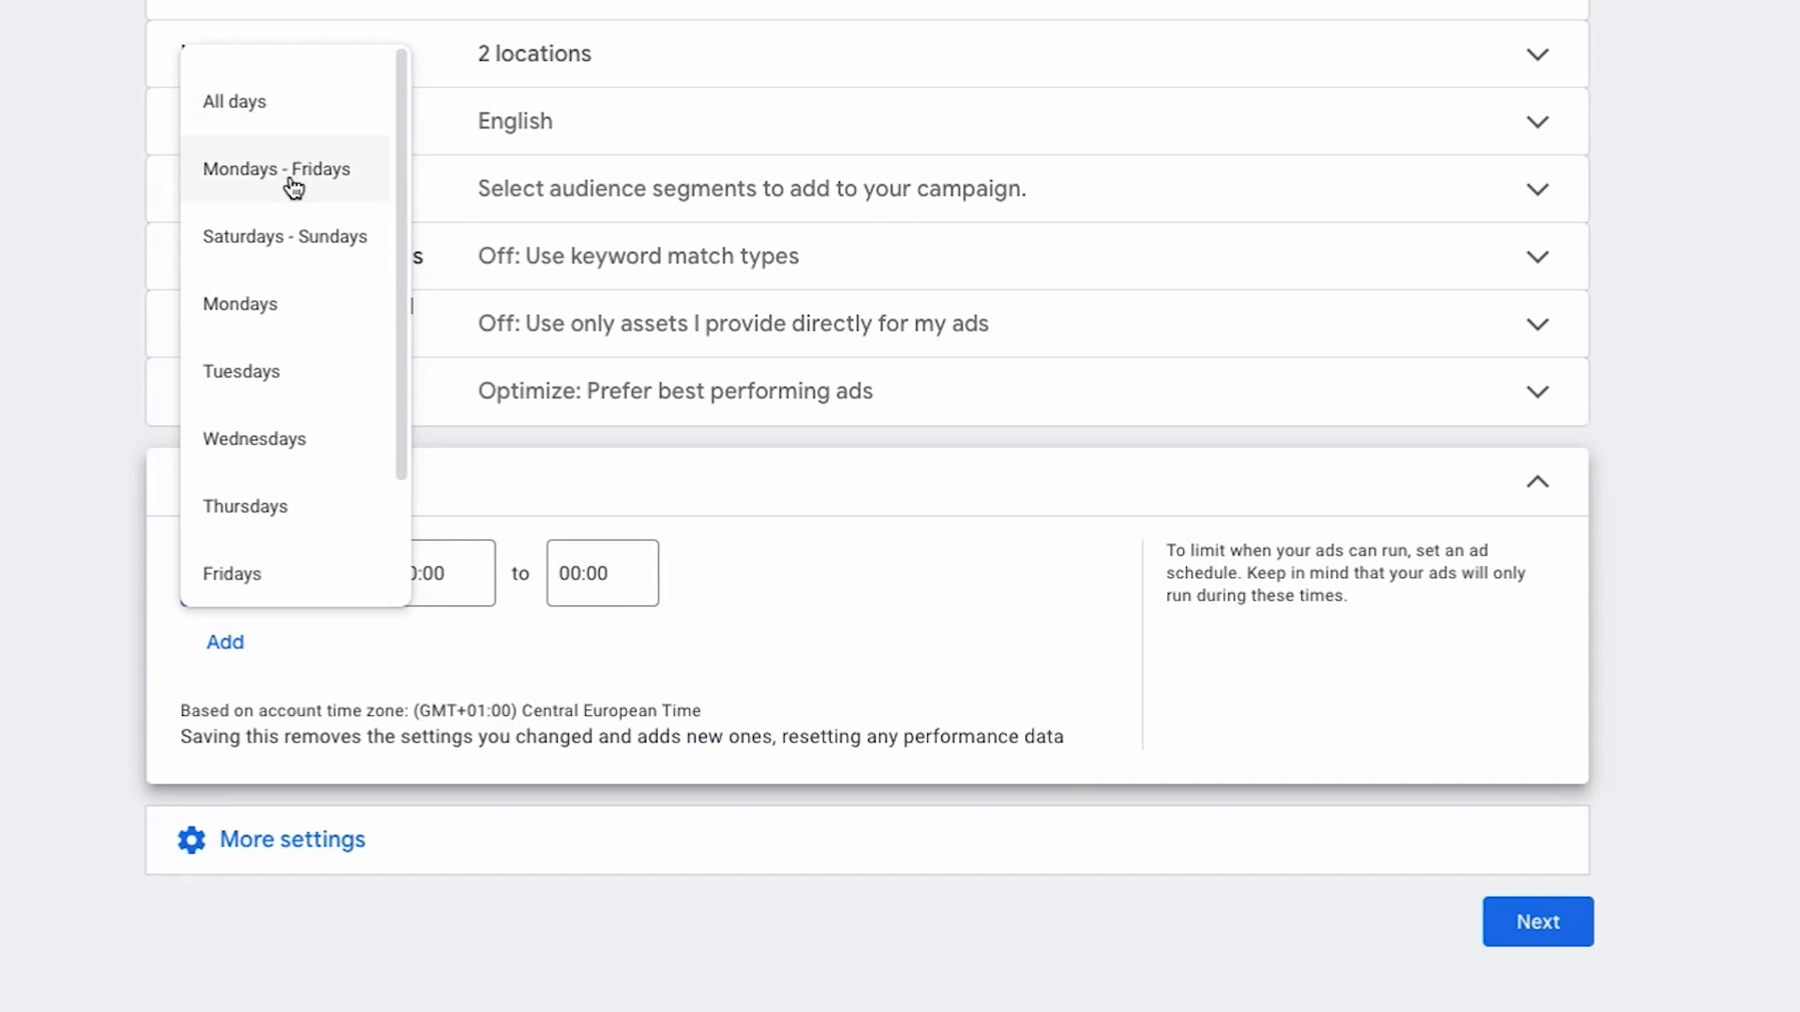
{"action": "left_click", "coordinate": [293, 174]}
{"action": "left_click", "coordinate": [288, 574]}
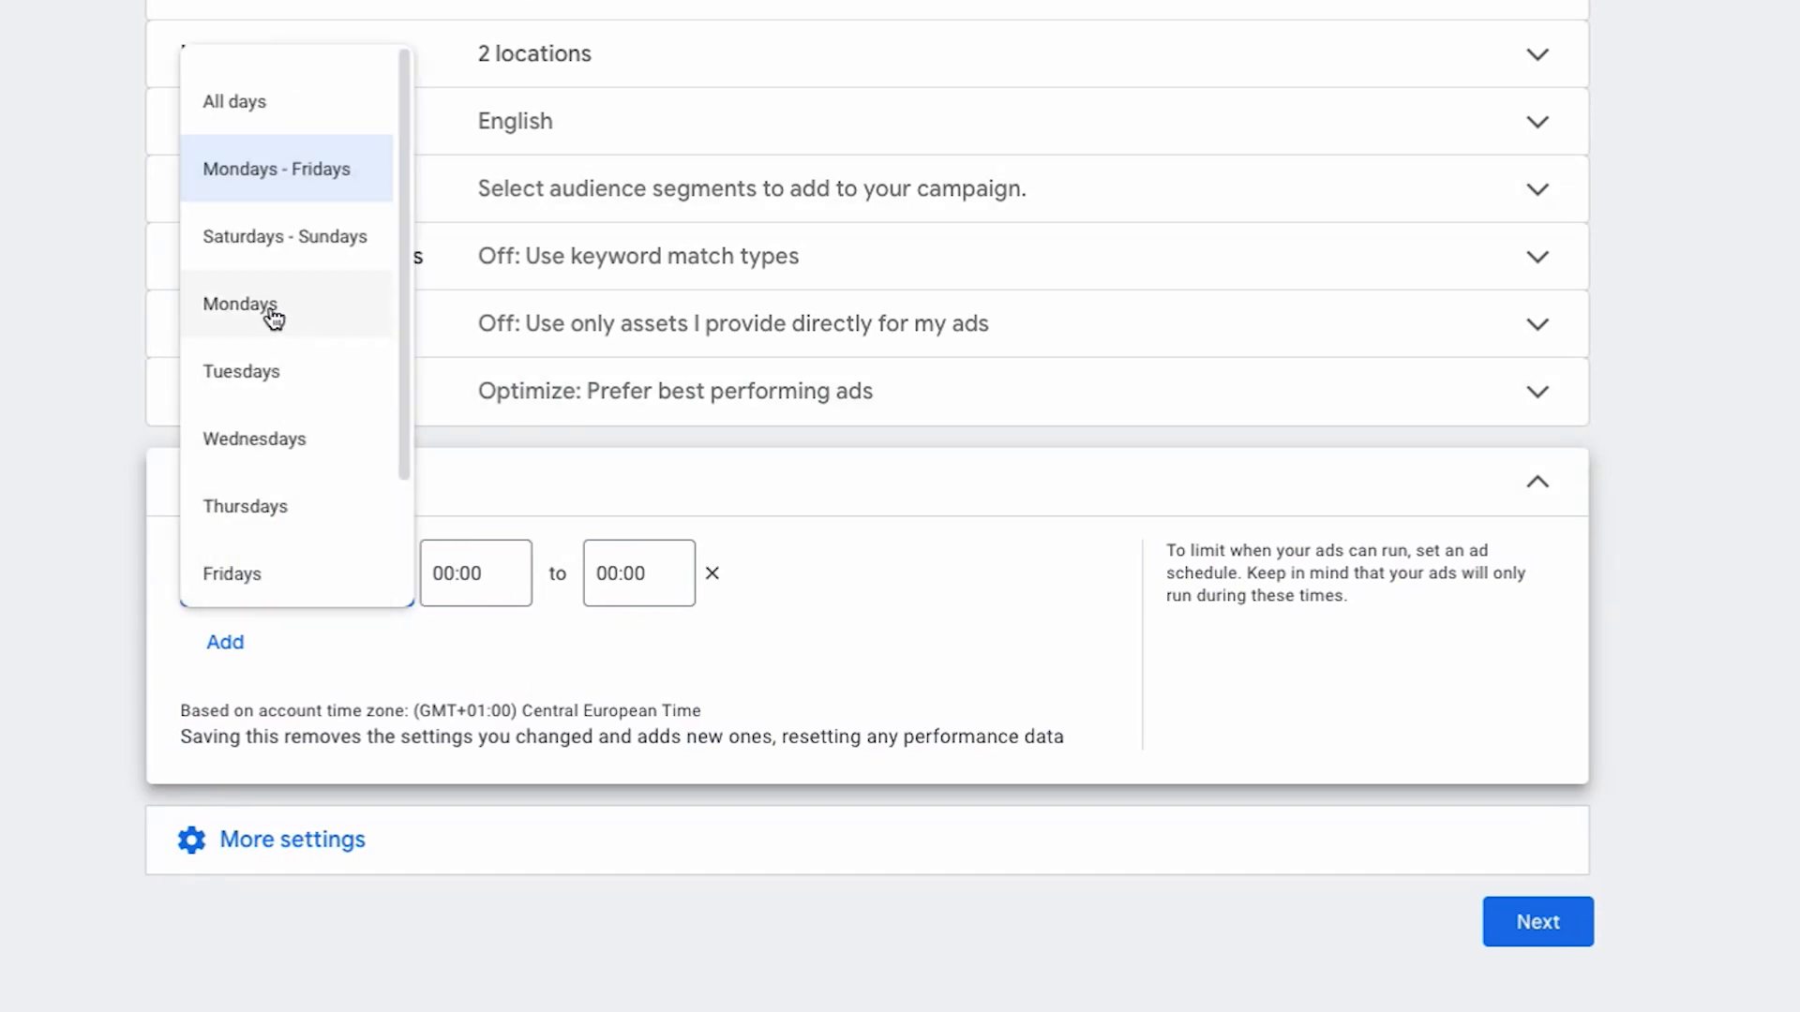
{"action": "scroll", "coordinate": [281, 356], "scroll_direction": "down", "scroll_amount": 2}
{"action": "left_click", "coordinate": [329, 651]}
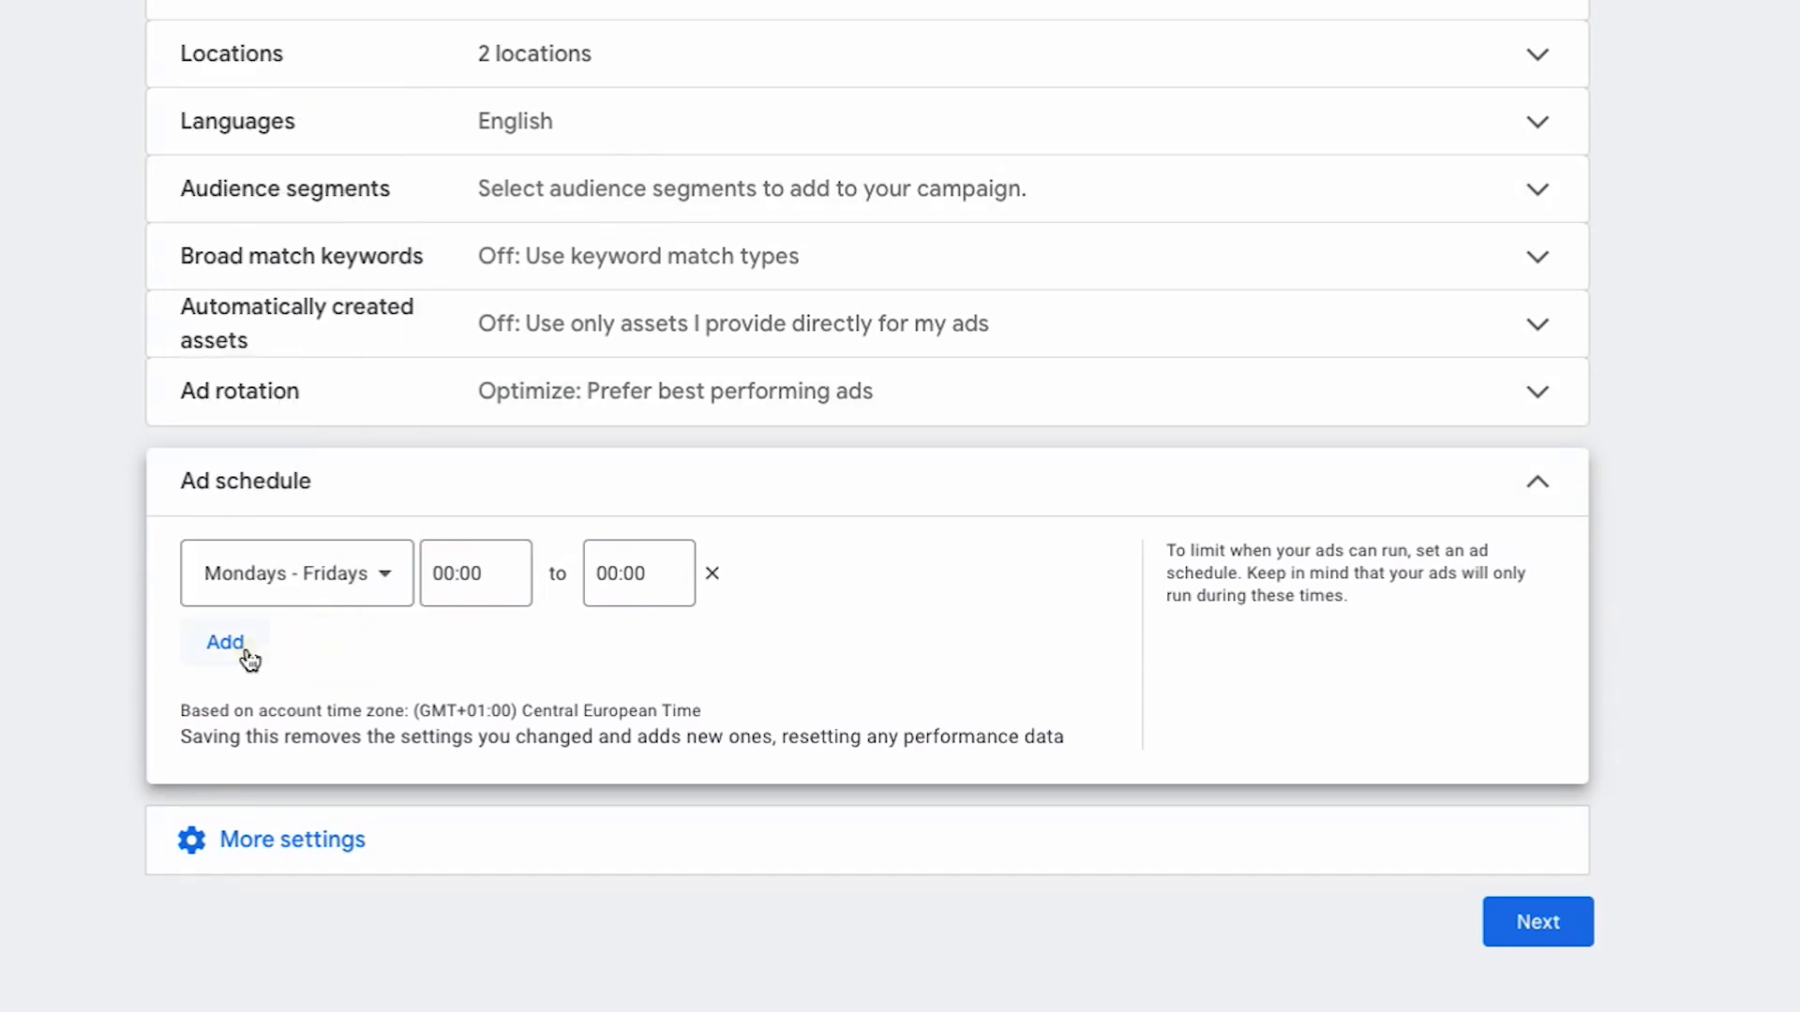
Add three more ad schedule rows and set the second row to Saturdays - Sundays
{"action": "left_click", "coordinate": [239, 652]}
{"action": "left_click", "coordinate": [225, 731]}
{"action": "left_click", "coordinate": [284, 820]}
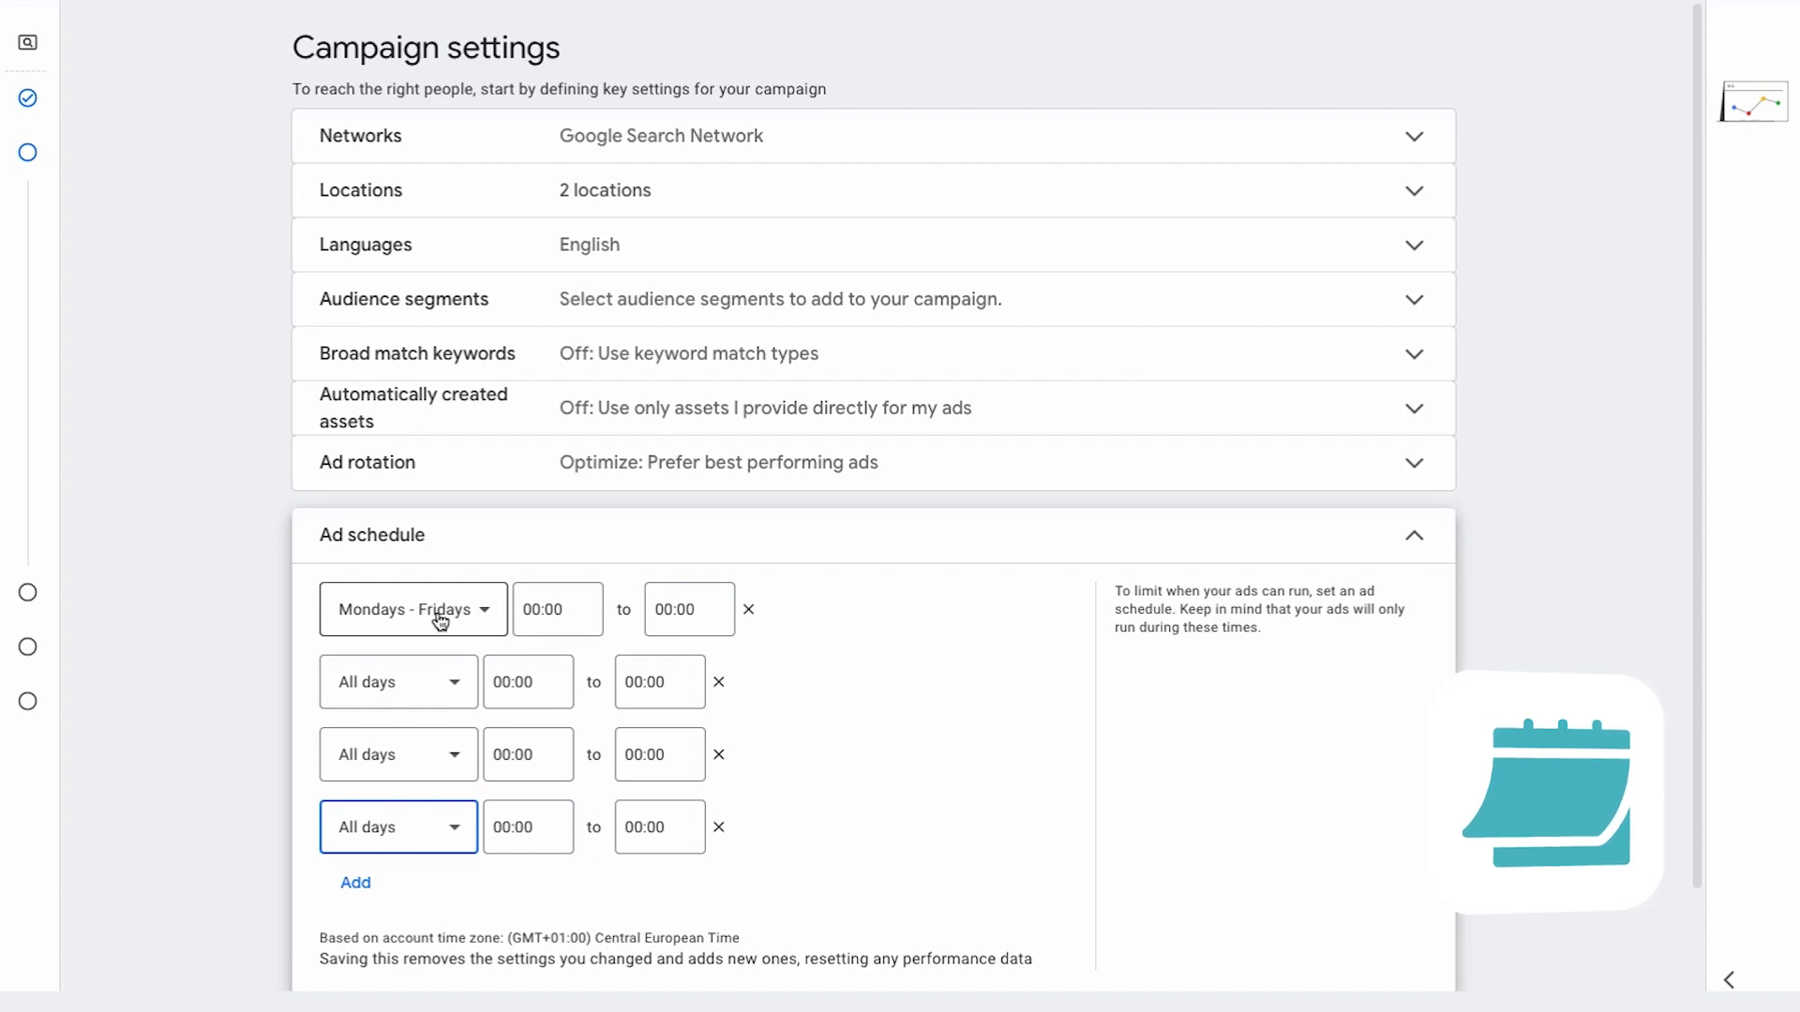
{"action": "left_click", "coordinate": [401, 673]}
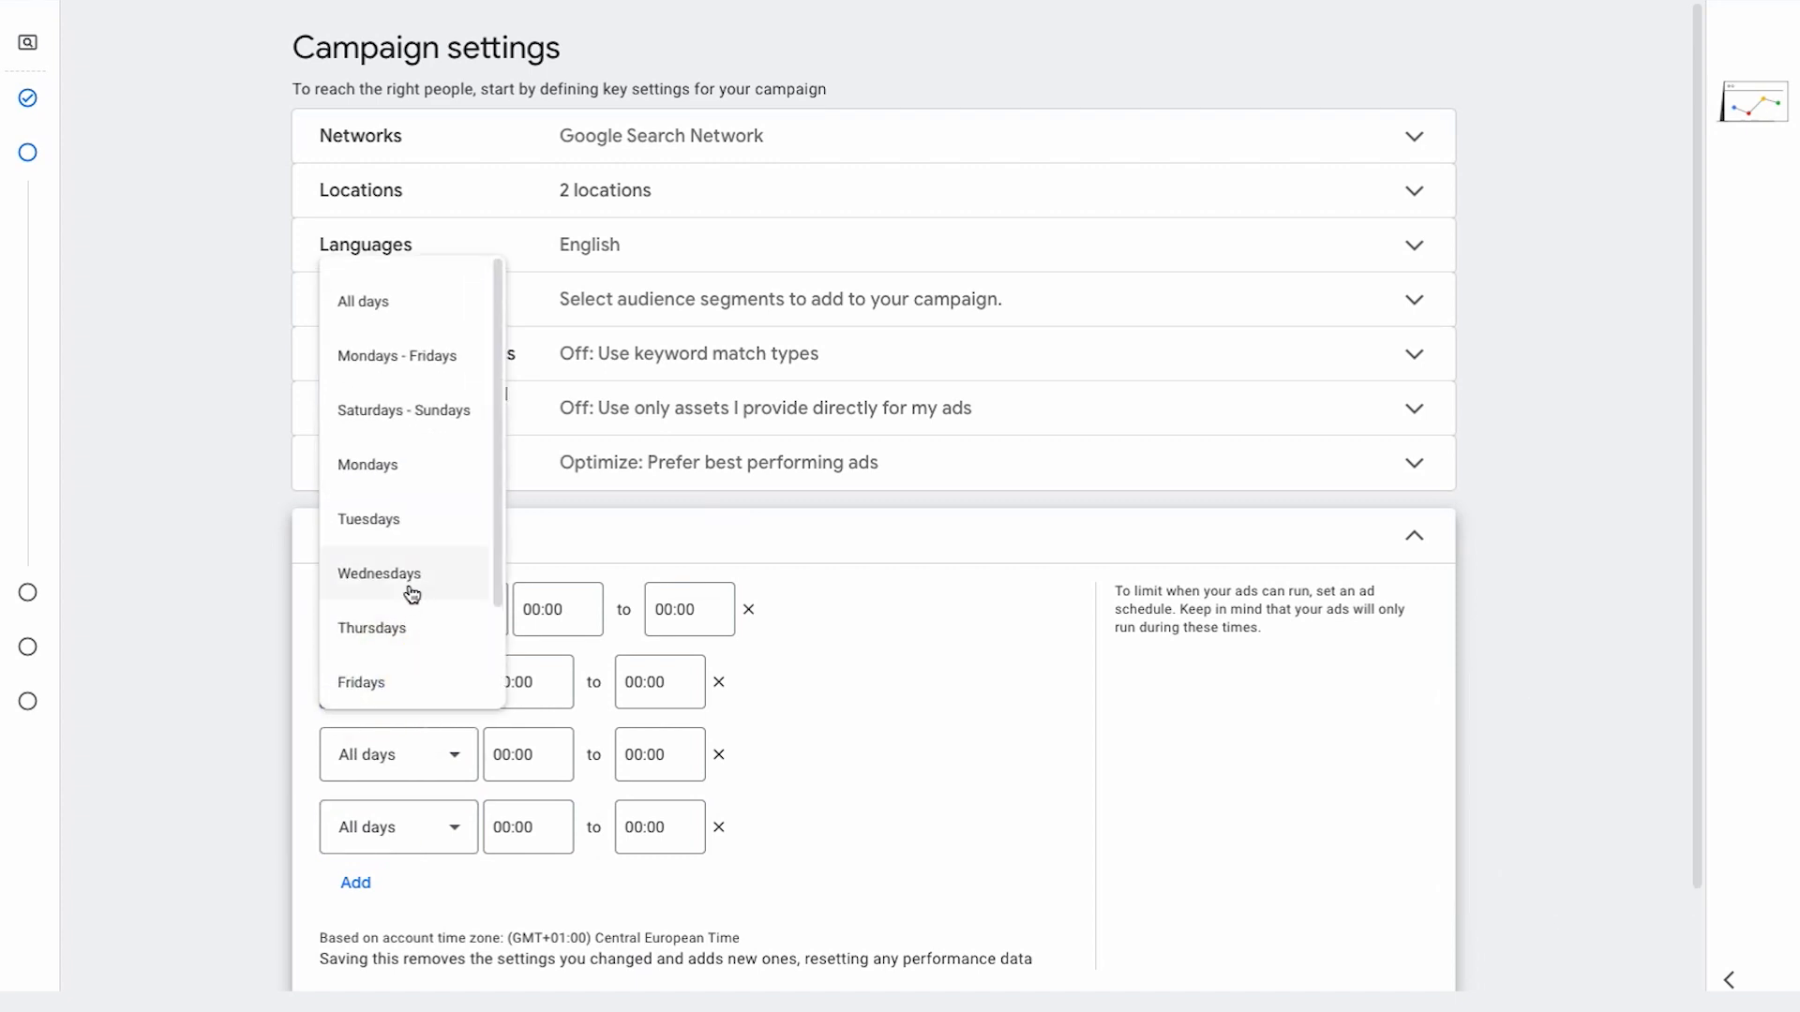
{"action": "left_click", "coordinate": [405, 421]}
Remove the extra and custom-day ad schedule rows, leaving a single All days row, and collapse the section
{"action": "left_click", "coordinate": [718, 755]}
{"action": "left_click", "coordinate": [718, 754]}
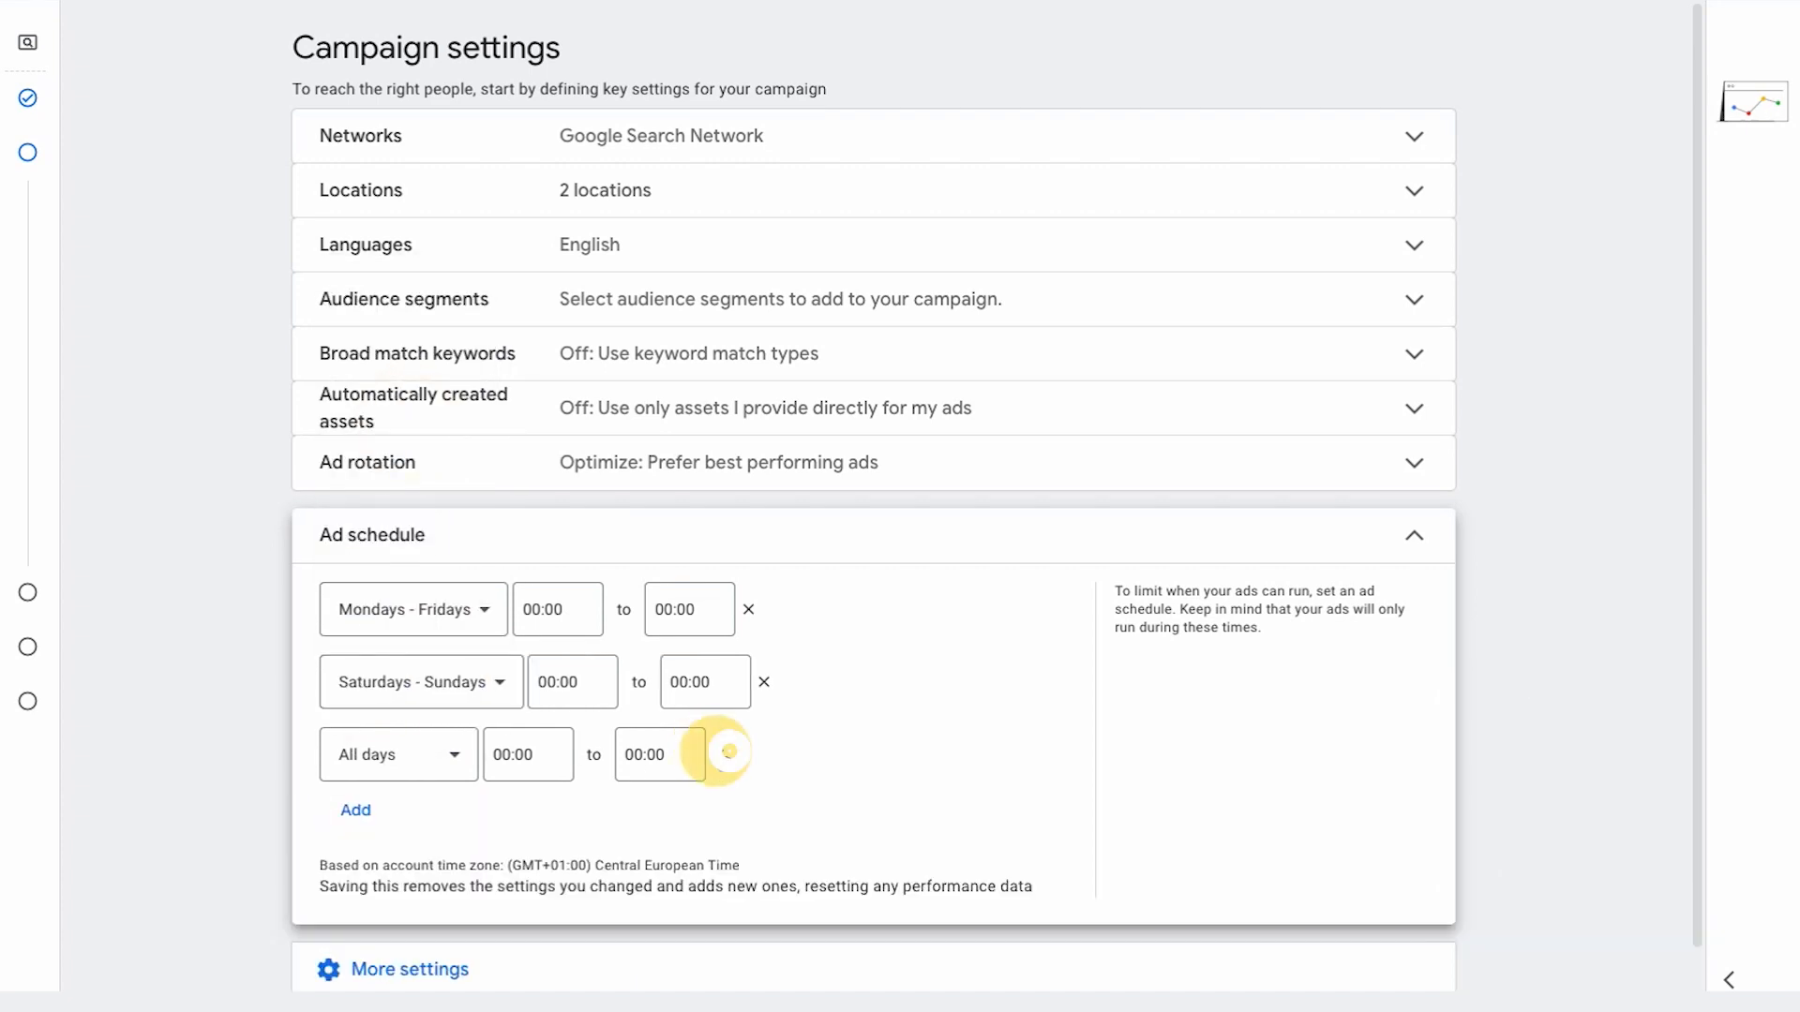
{"action": "left_click", "coordinate": [750, 609]}
{"action": "left_click", "coordinate": [762, 609]}
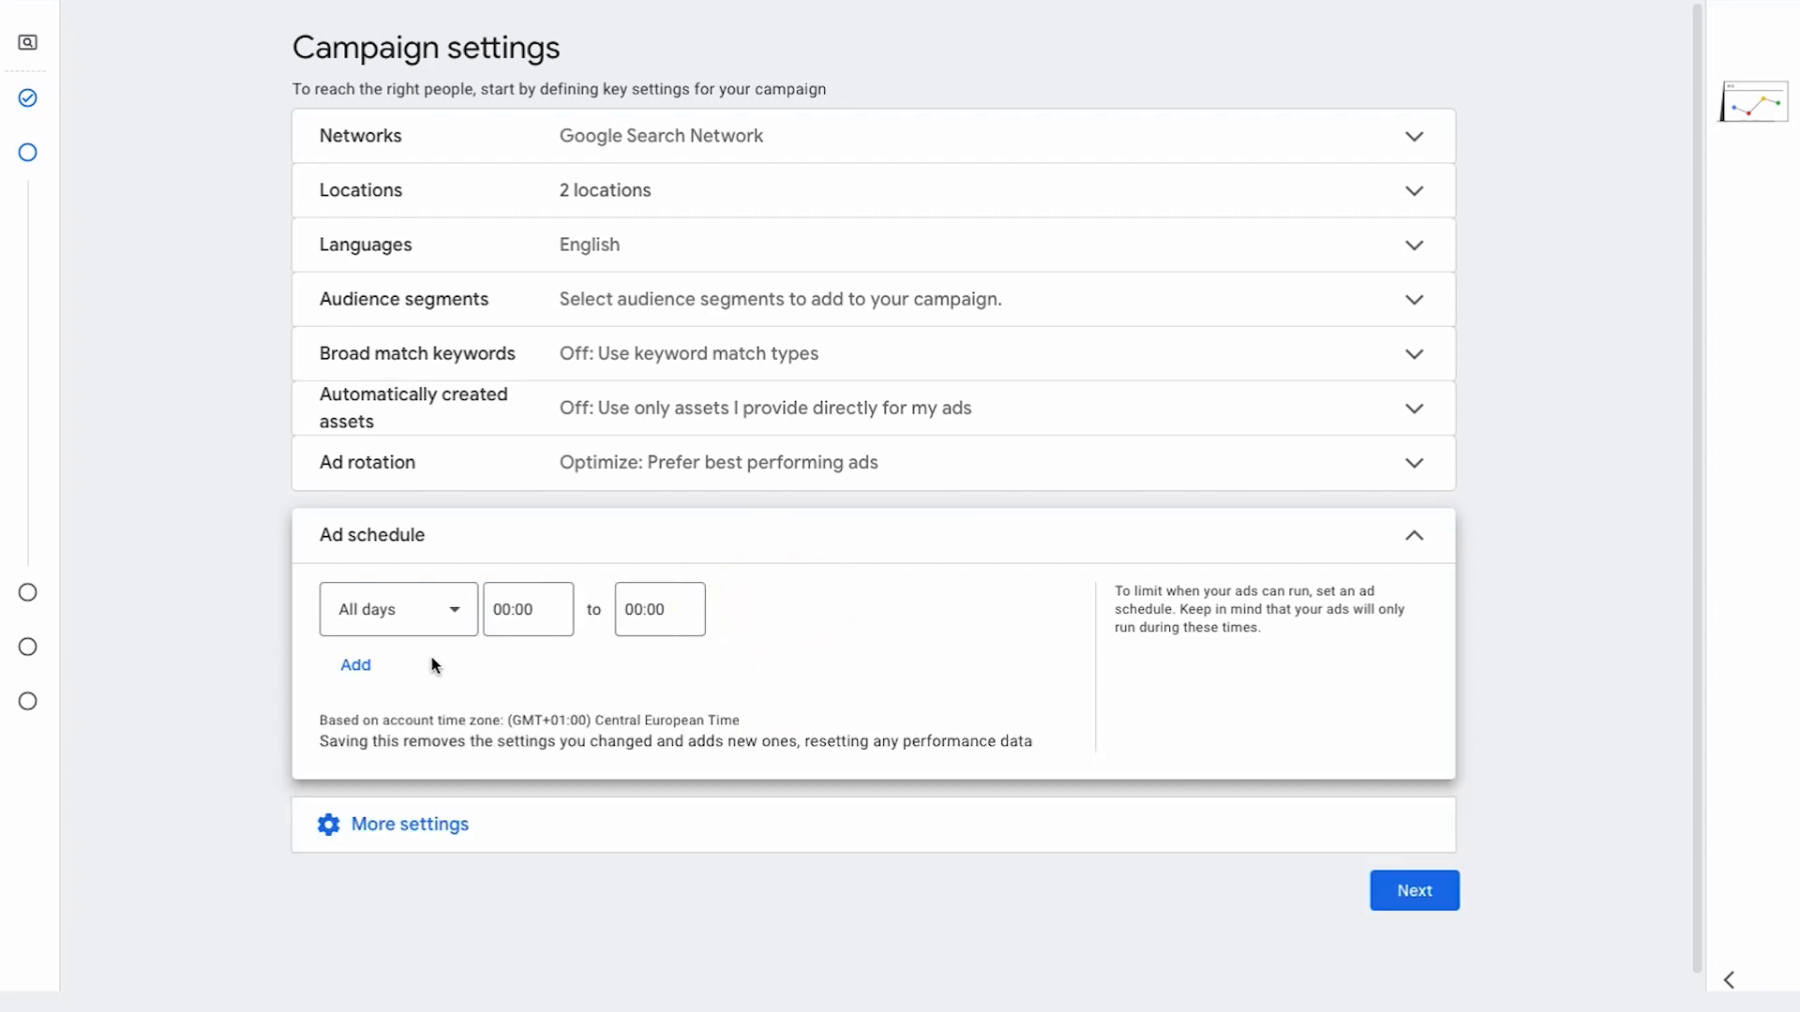
{"action": "left_click", "coordinate": [1412, 539]}
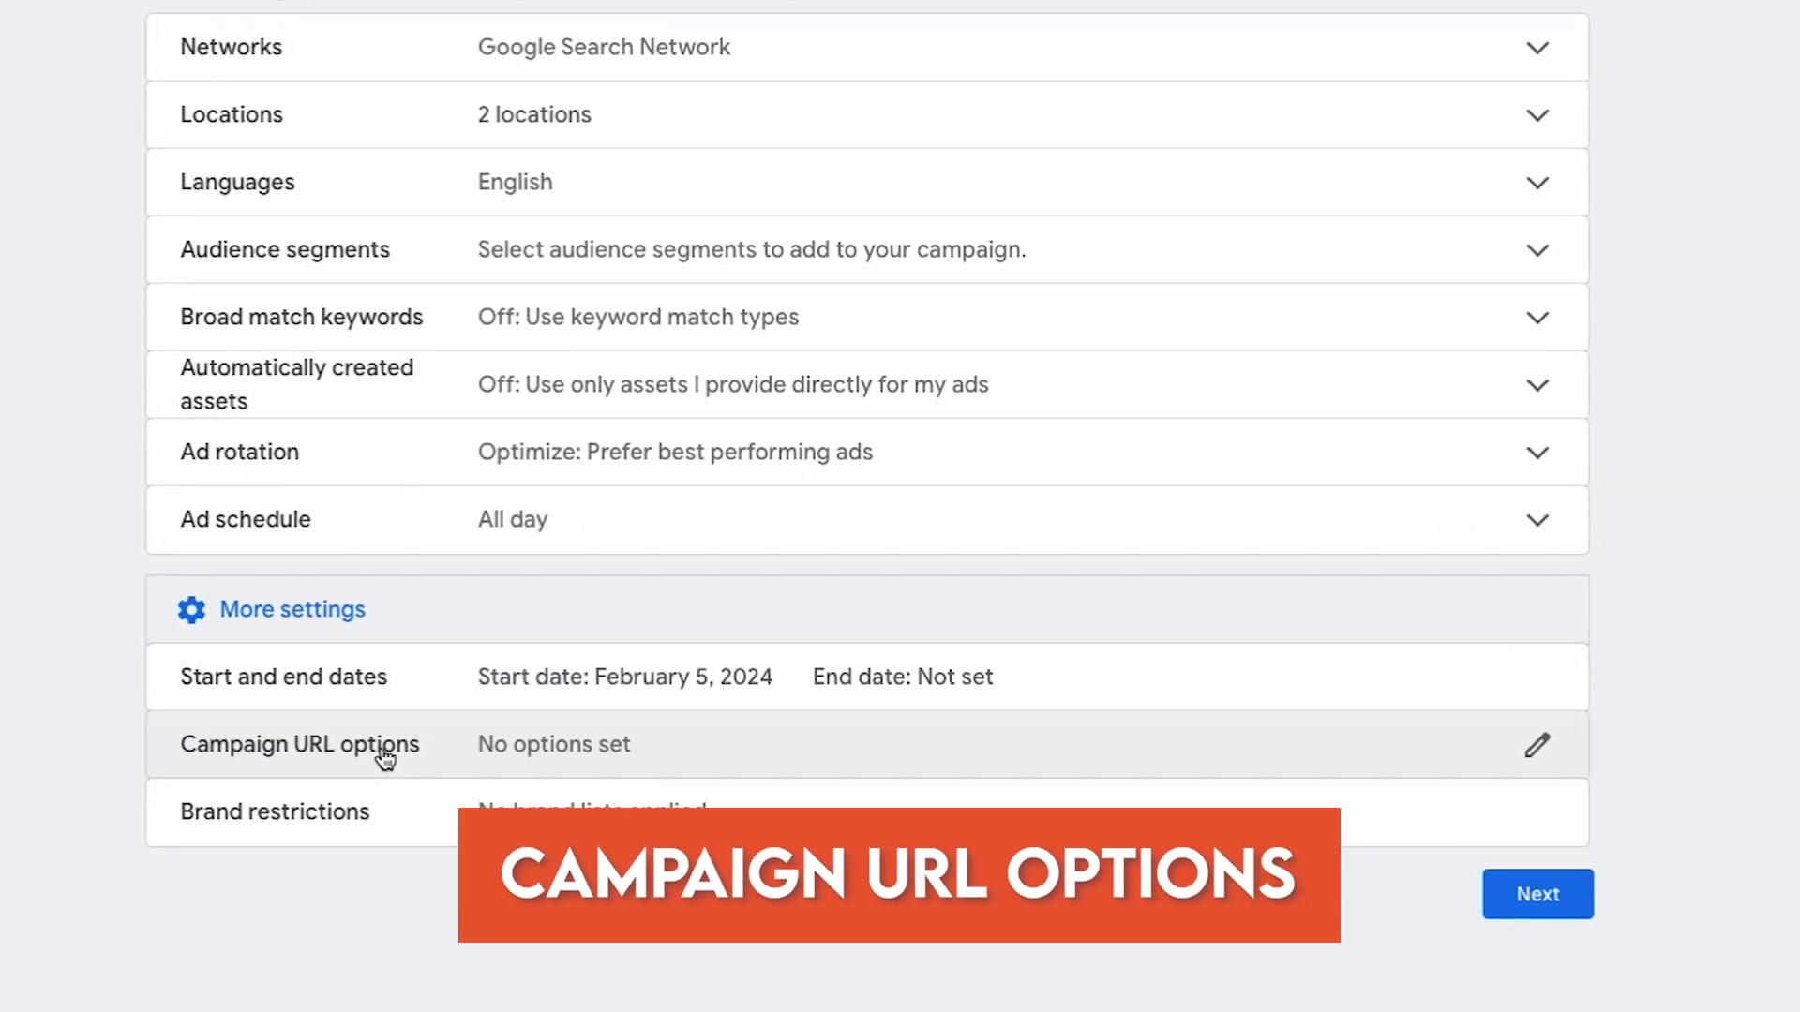
Review the campaign URL options, brand restrictions and broad match keywords settings, and collapse the sections
{"action": "left_click", "coordinate": [384, 750]}
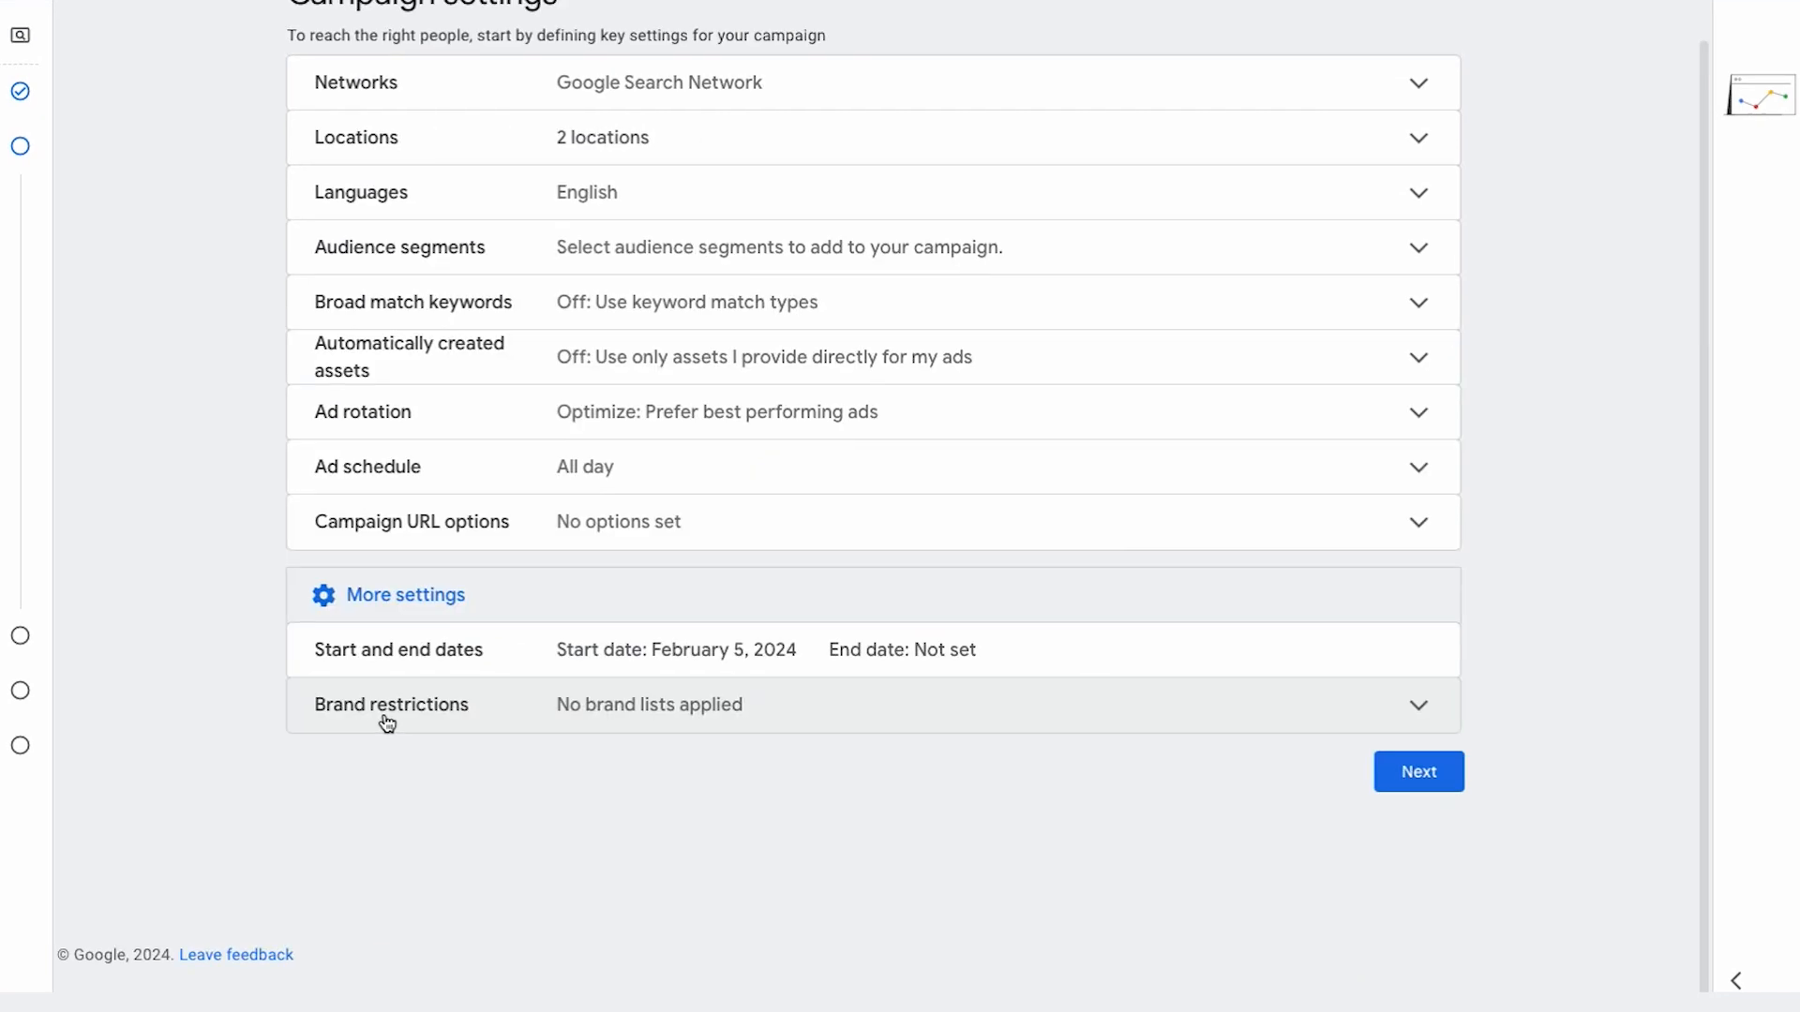
{"action": "left_click", "coordinate": [387, 720]}
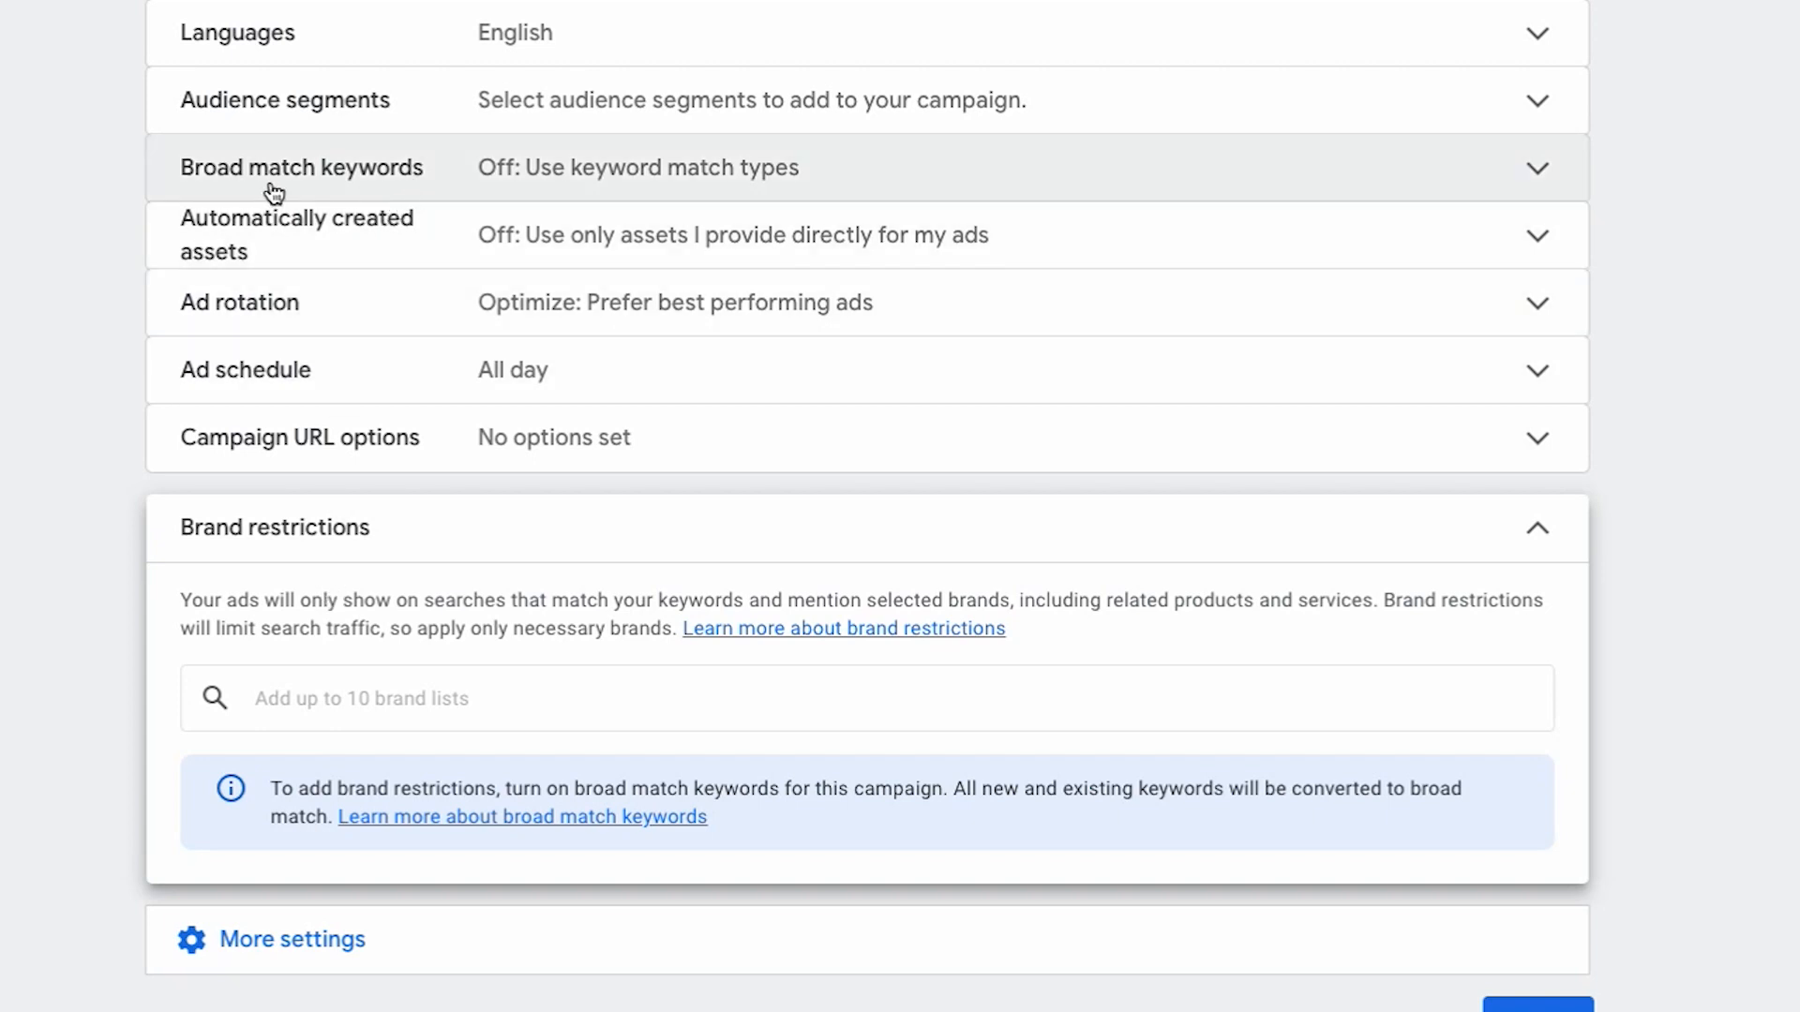
{"action": "left_click", "coordinate": [347, 170]}
{"action": "scroll", "coordinate": [418, 307], "scroll_direction": "down", "scroll_amount": 3}
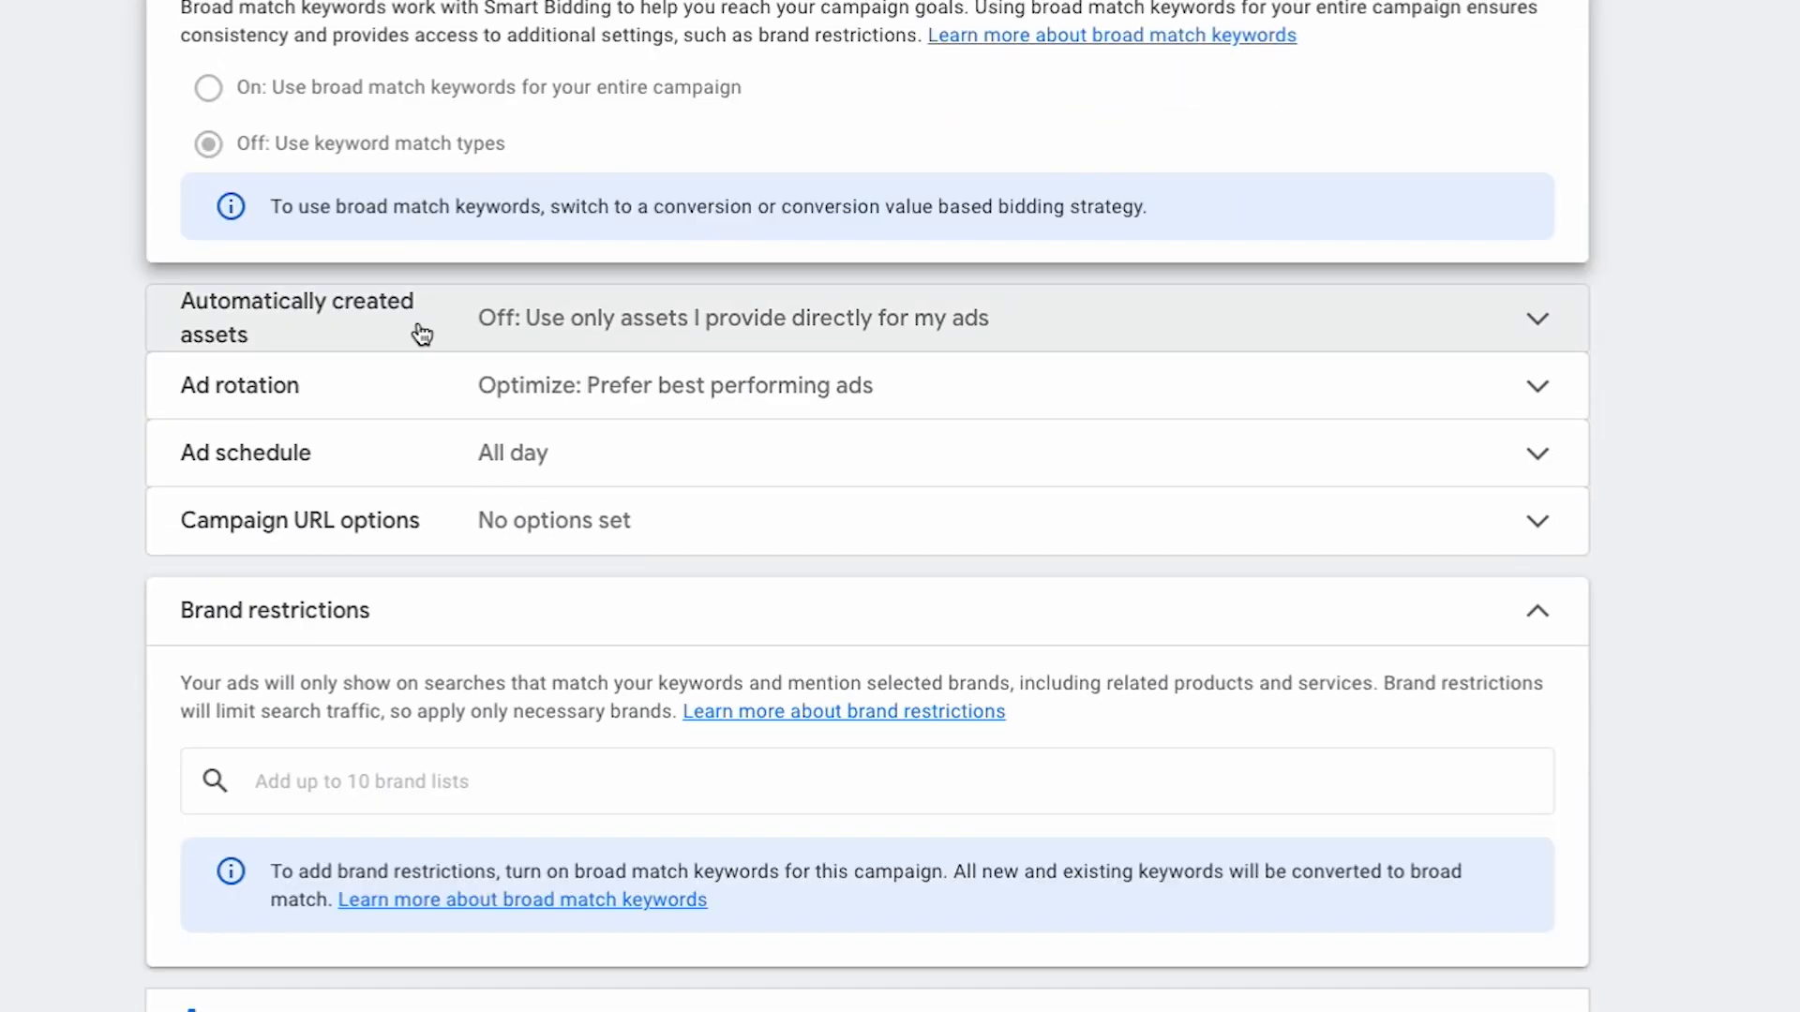
{"action": "scroll", "coordinate": [421, 530], "scroll_direction": "down", "scroll_amount": 2}
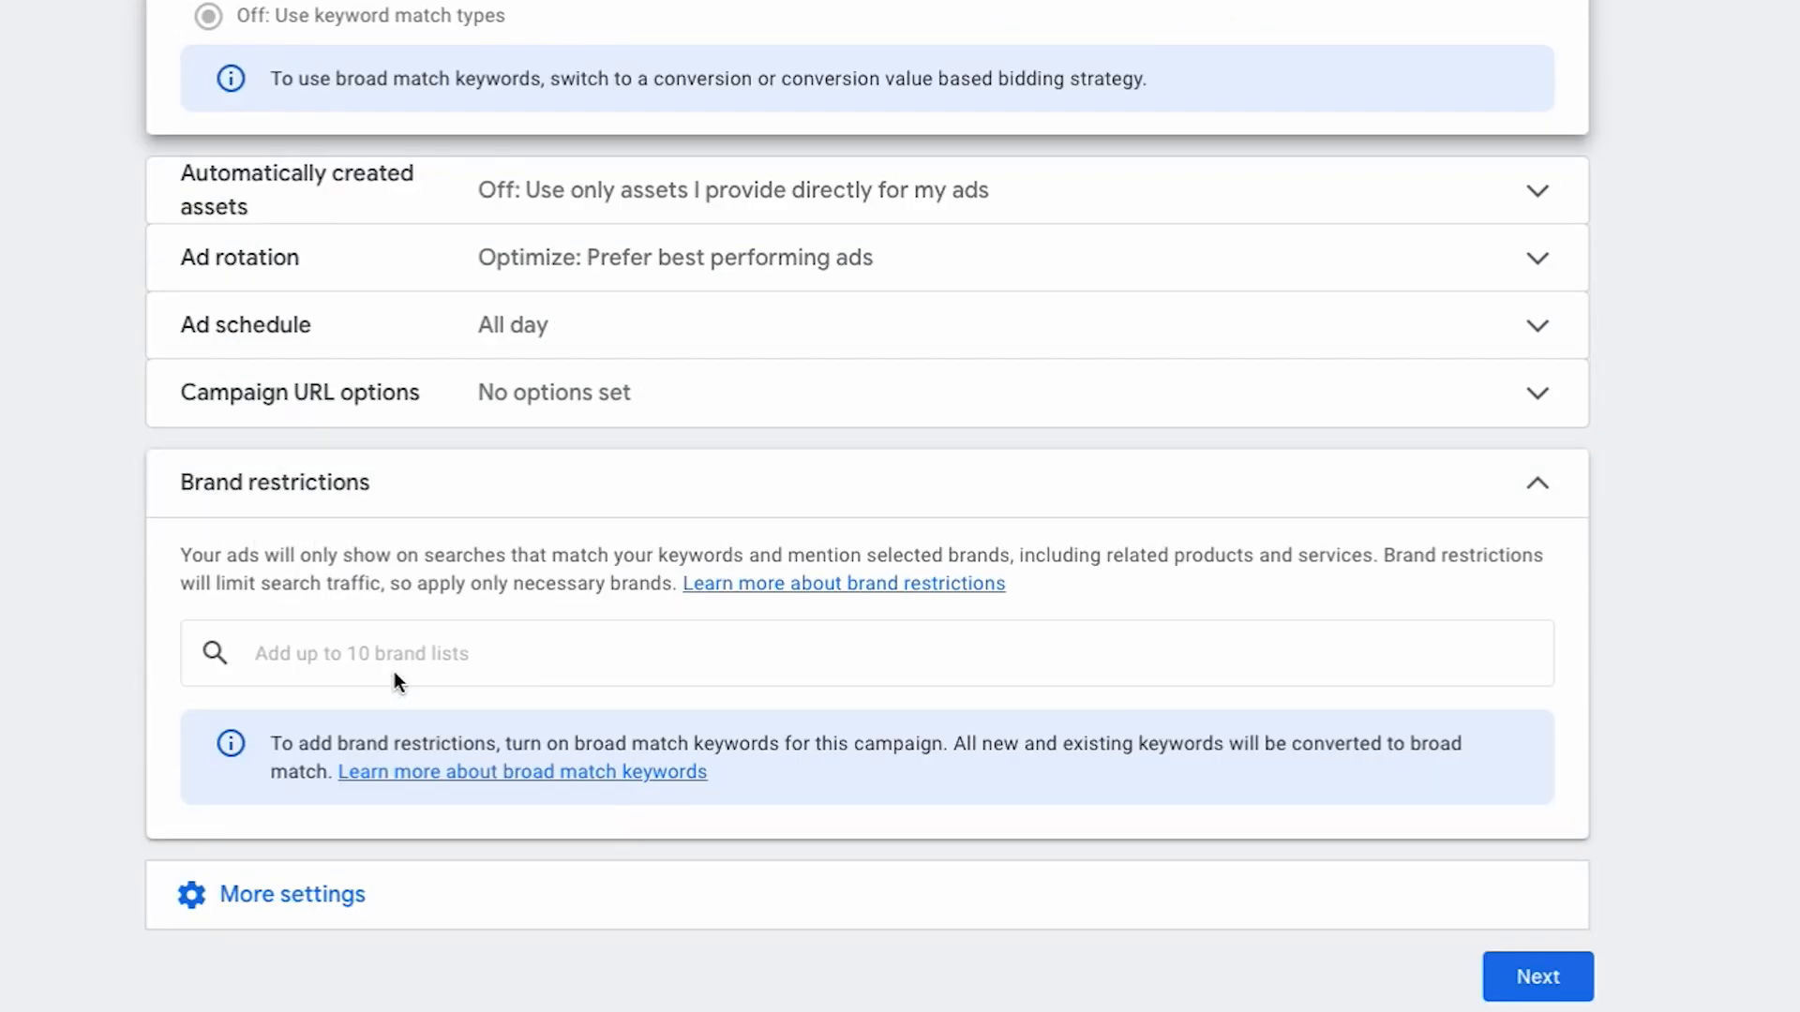
{"action": "left_click", "coordinate": [1410, 485]}
{"action": "left_click", "coordinate": [1410, 181]}
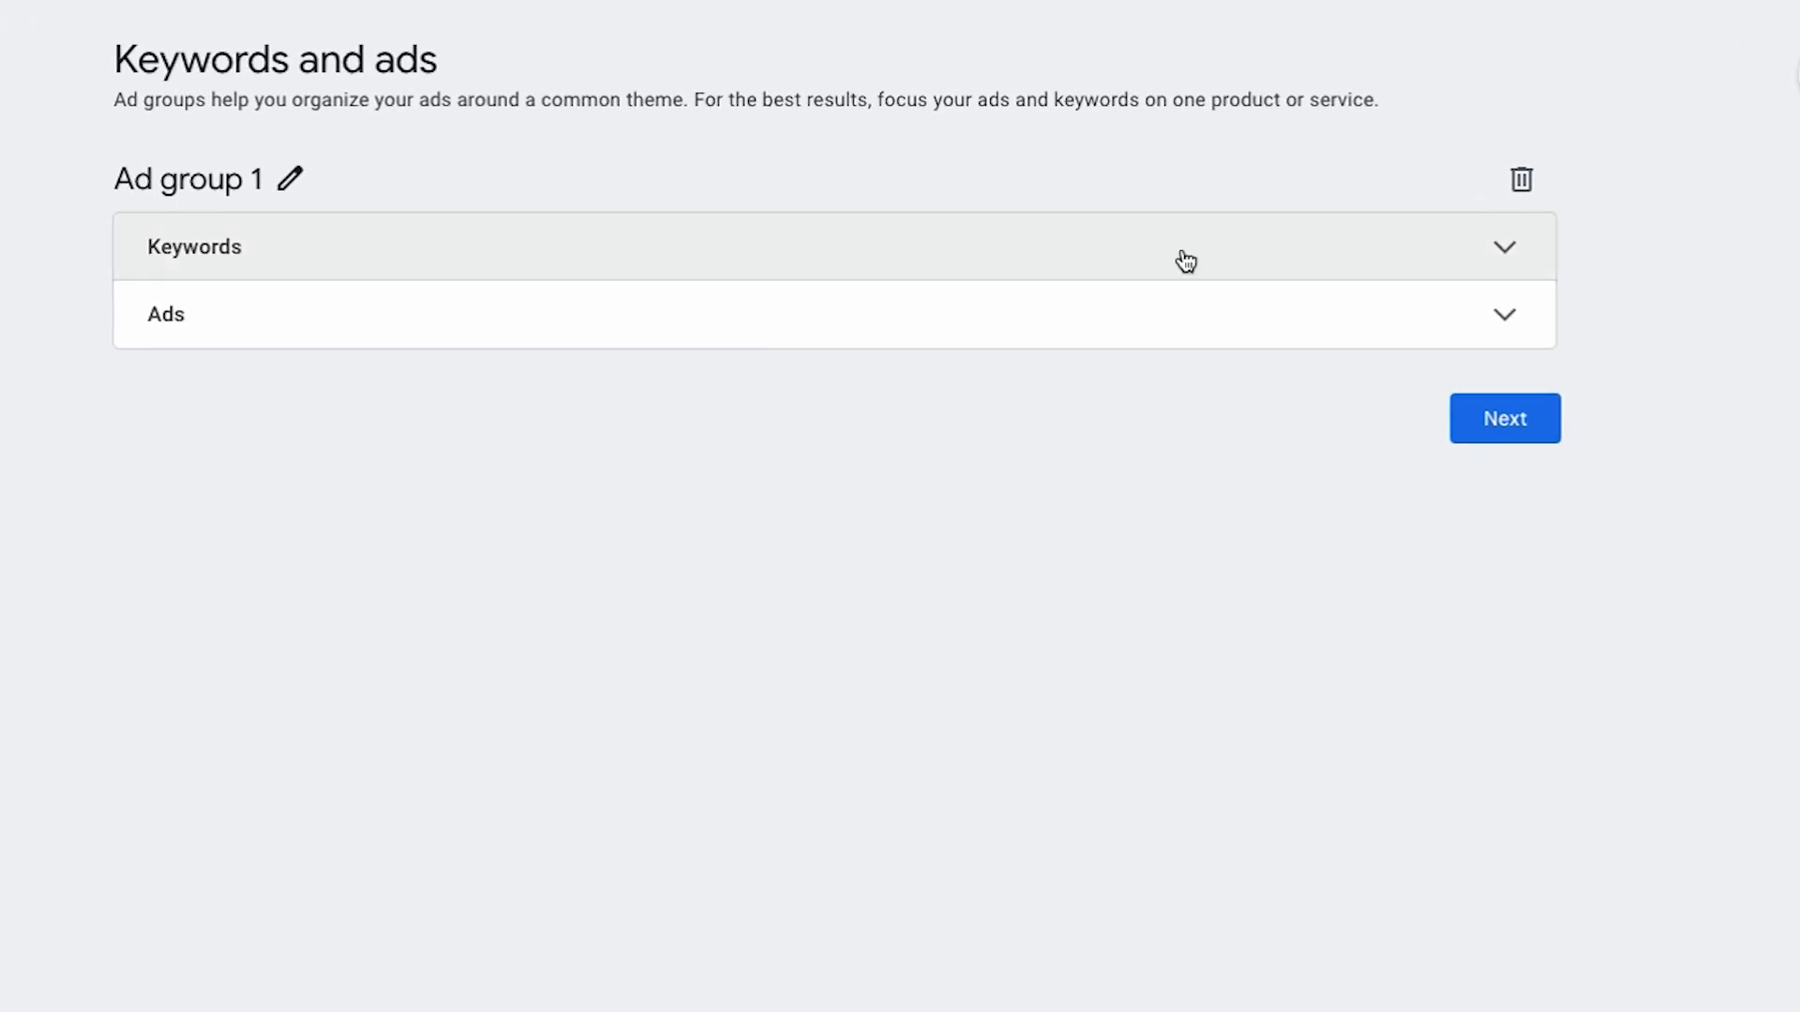
Delete Ad group 1 from the campaign's keywords and ads, and confirm the removal
{"action": "left_click", "coordinate": [1525, 177]}
{"action": "left_click", "coordinate": [1155, 655]}
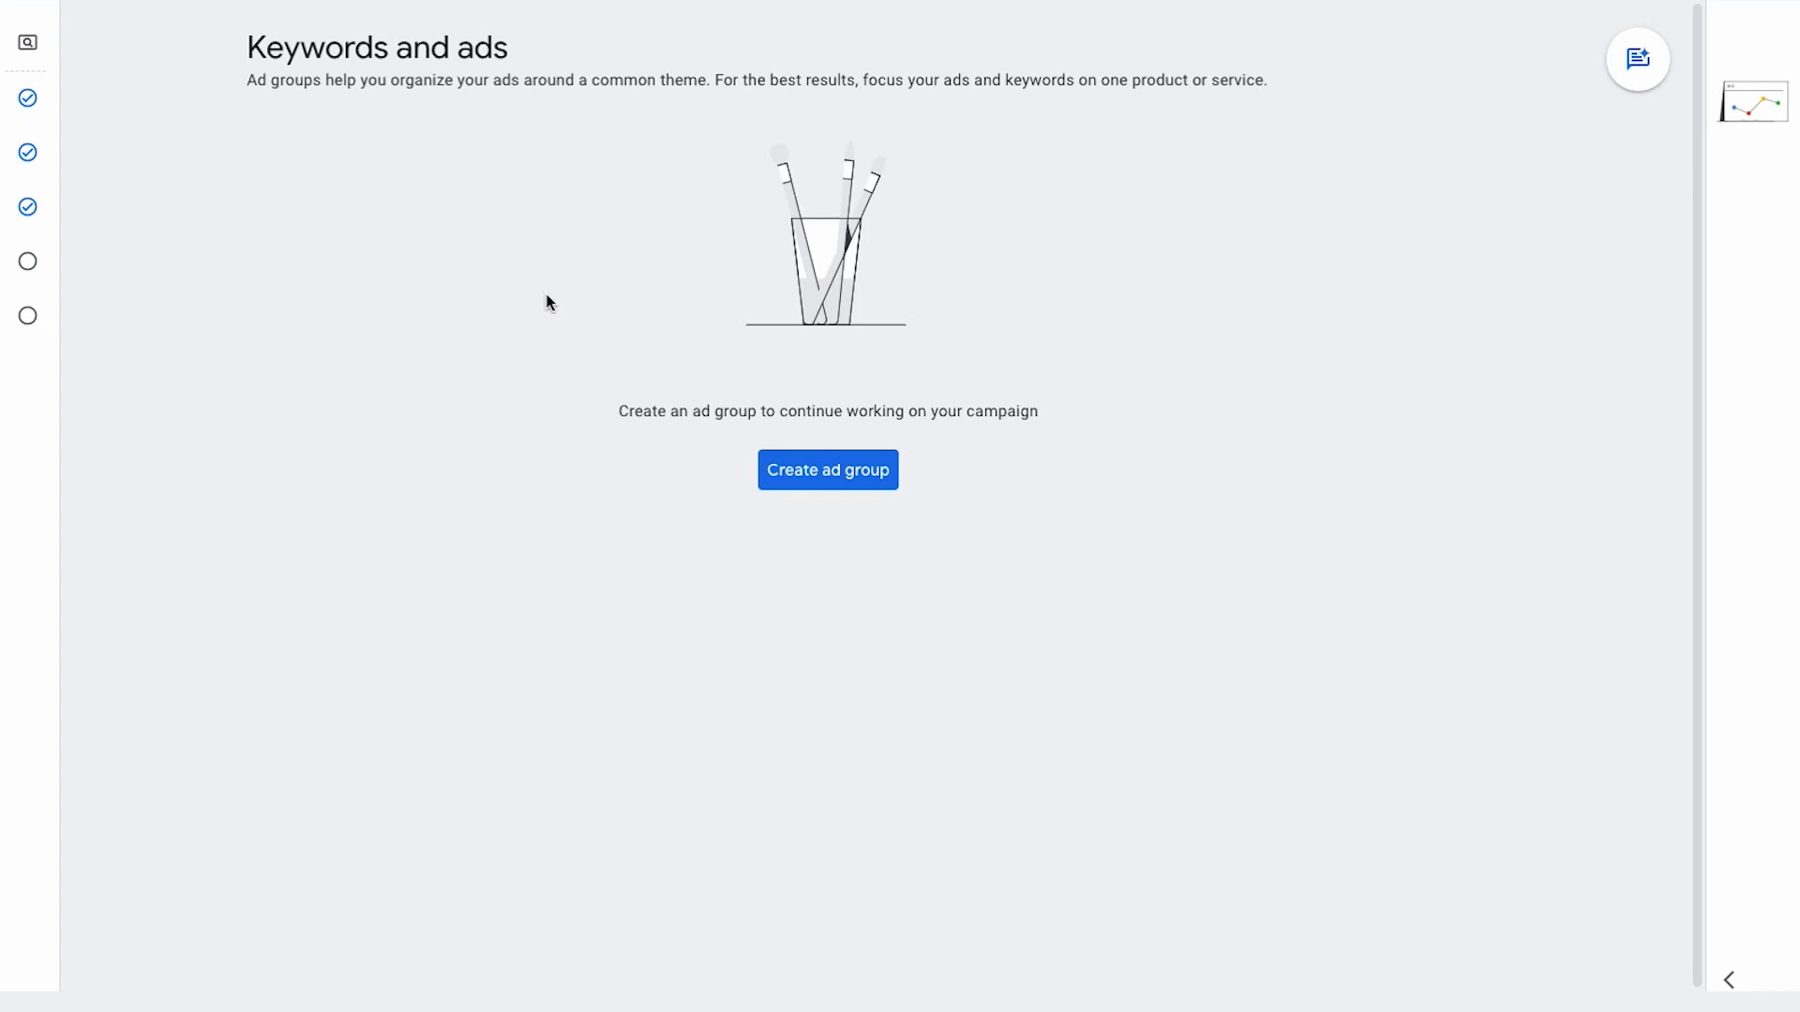
Skip ahead to the budget settings, set the average daily budget to SEK 500, and continue to the campaign review
{"action": "mouse_move", "coordinate": [20, 267]}
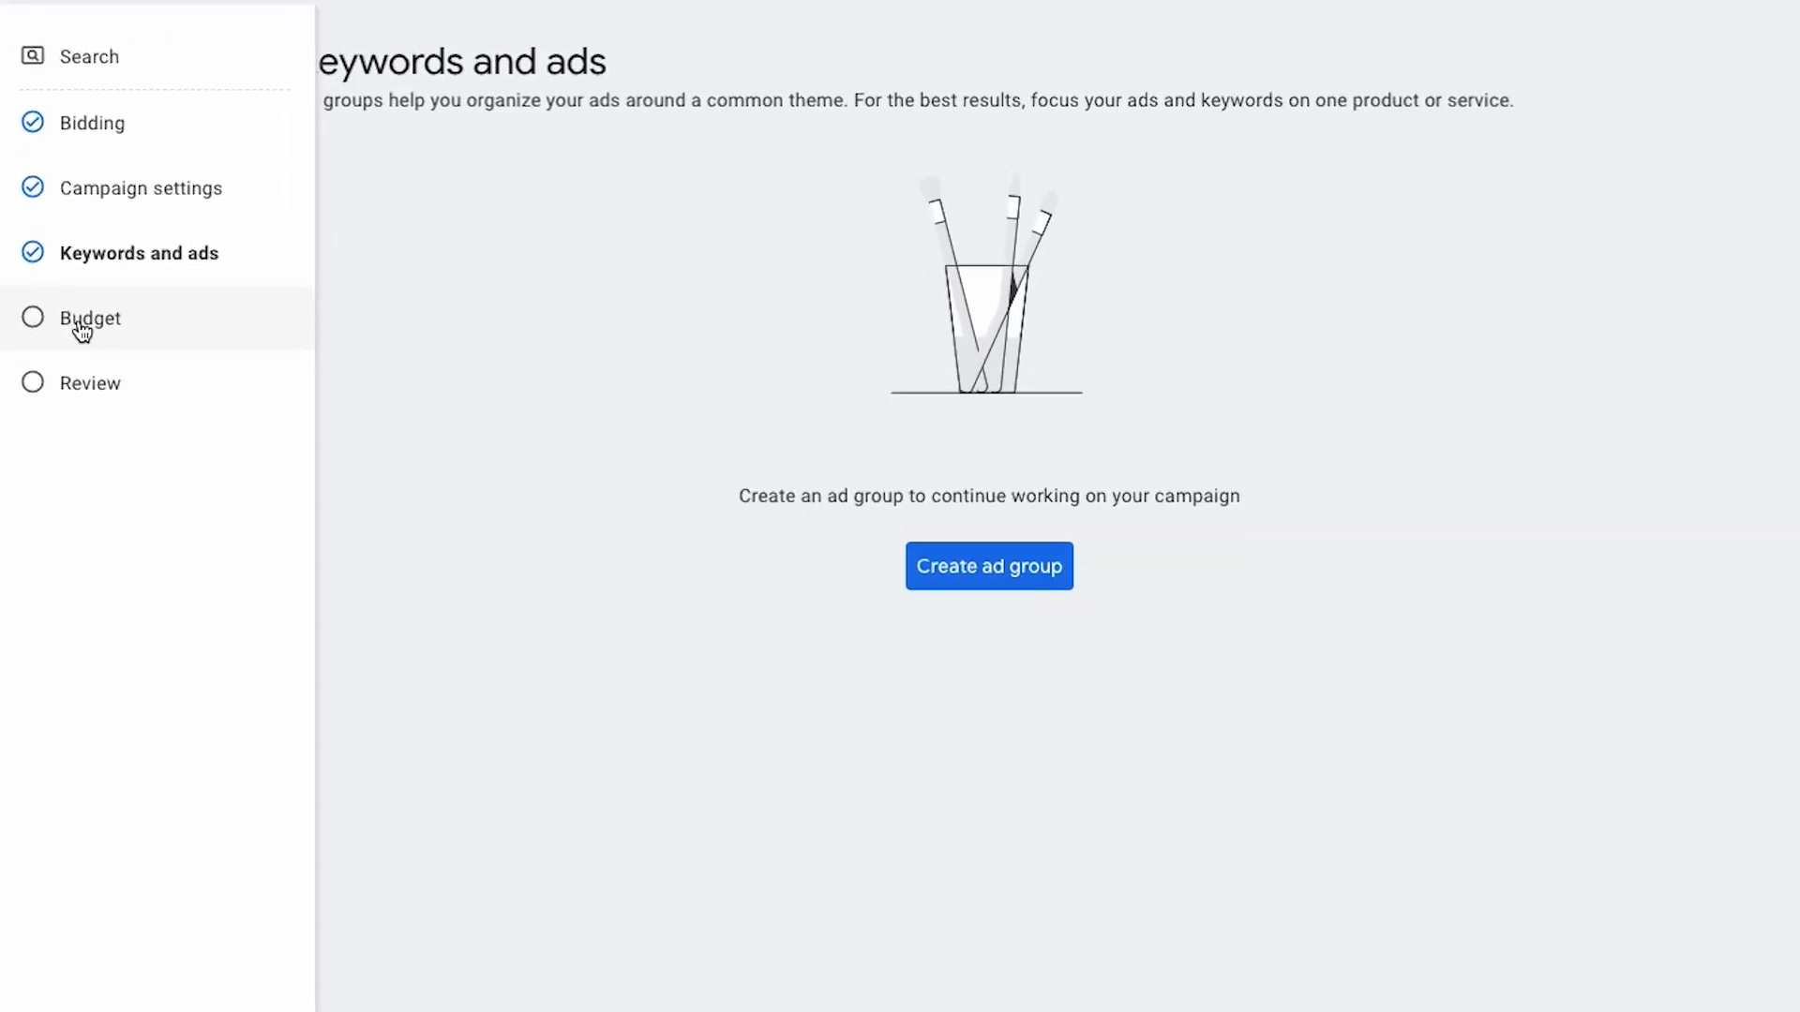
{"action": "left_click", "coordinate": [82, 331]}
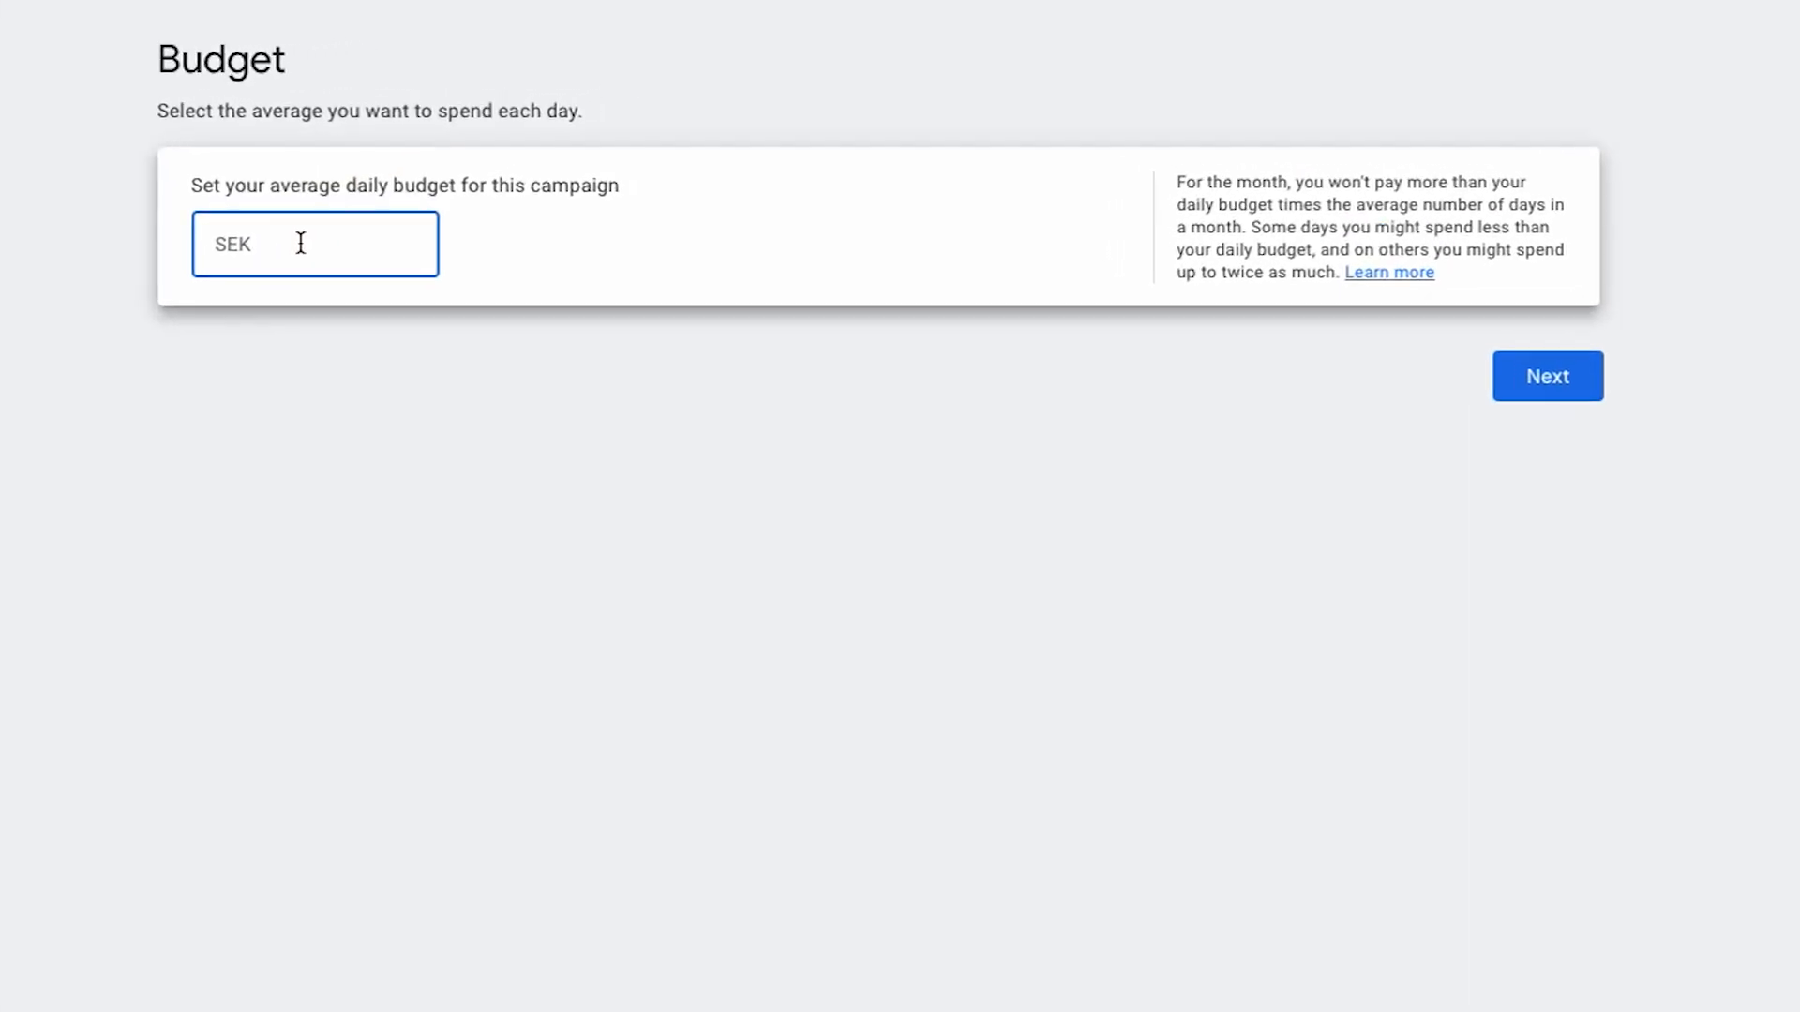
{"action": "type", "text": "500"}
{"action": "left_click", "coordinate": [328, 558]}
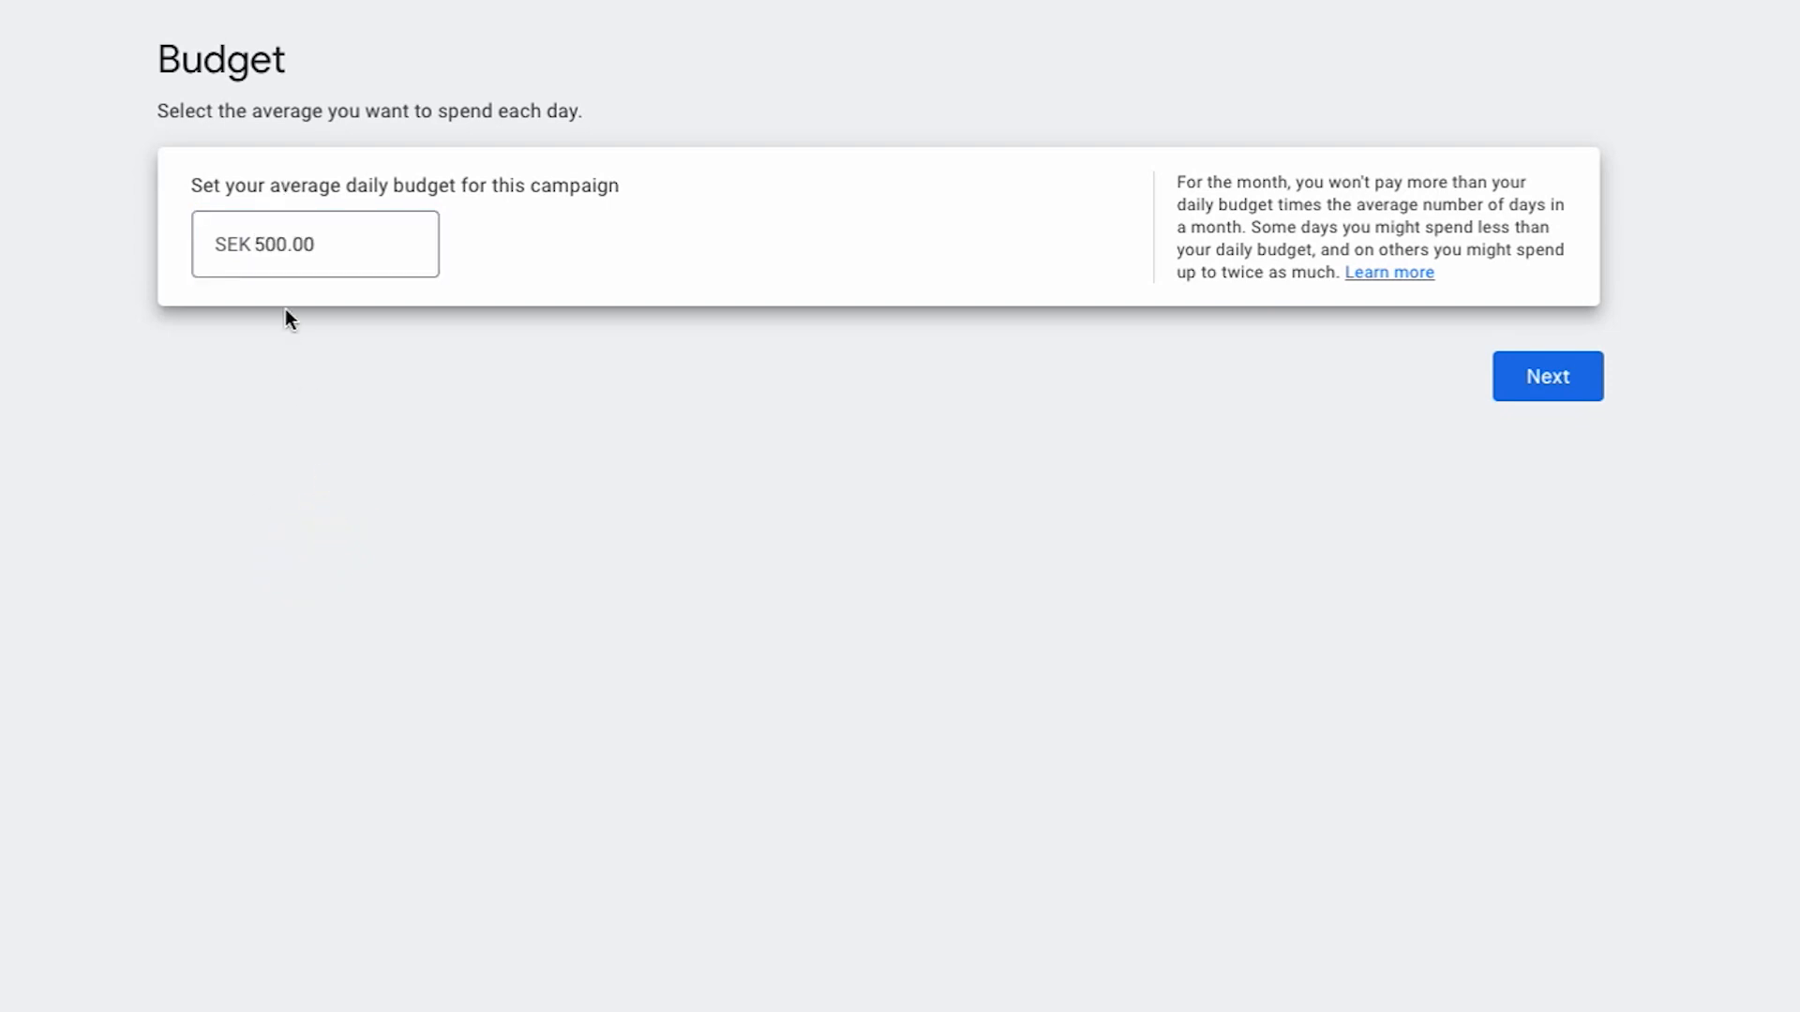
{"action": "left_click", "coordinate": [1556, 390]}
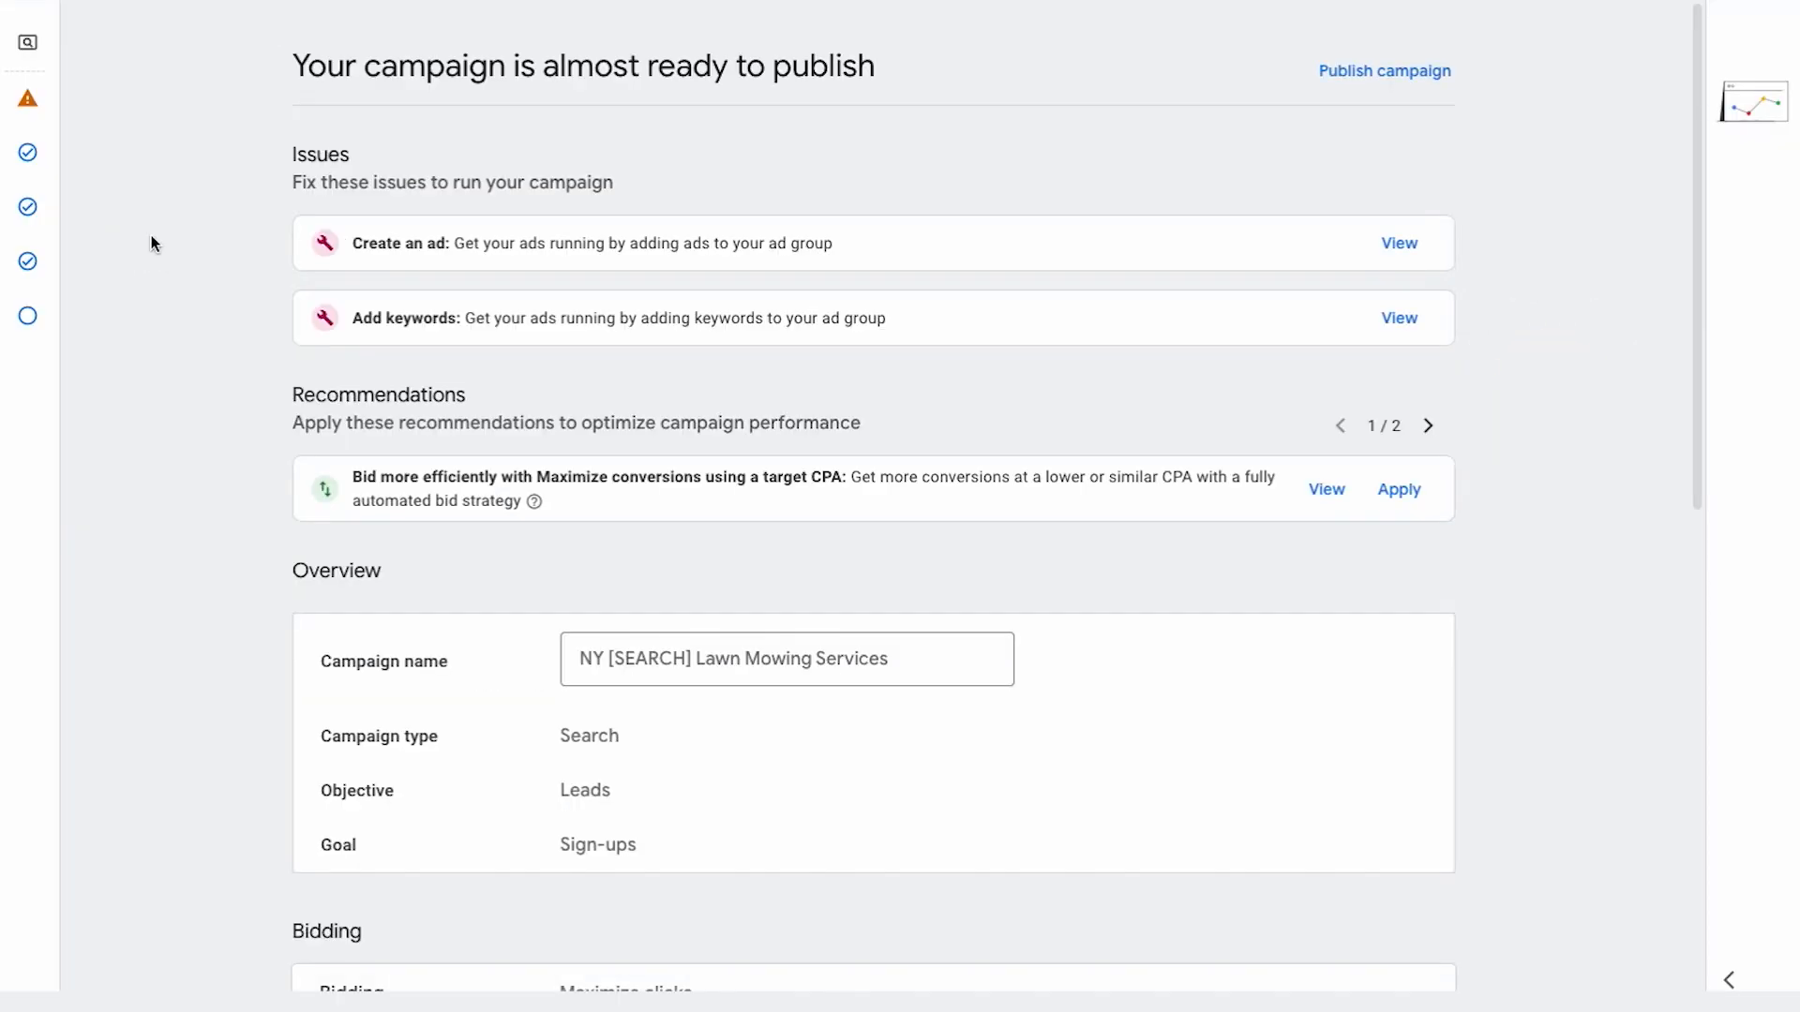
Review the campaign summary, covering the overview, bidding, campaign settings, keywords and ads, and budget
{"action": "scroll", "coordinate": [738, 530], "scroll_direction": "down", "scroll_amount": 3}
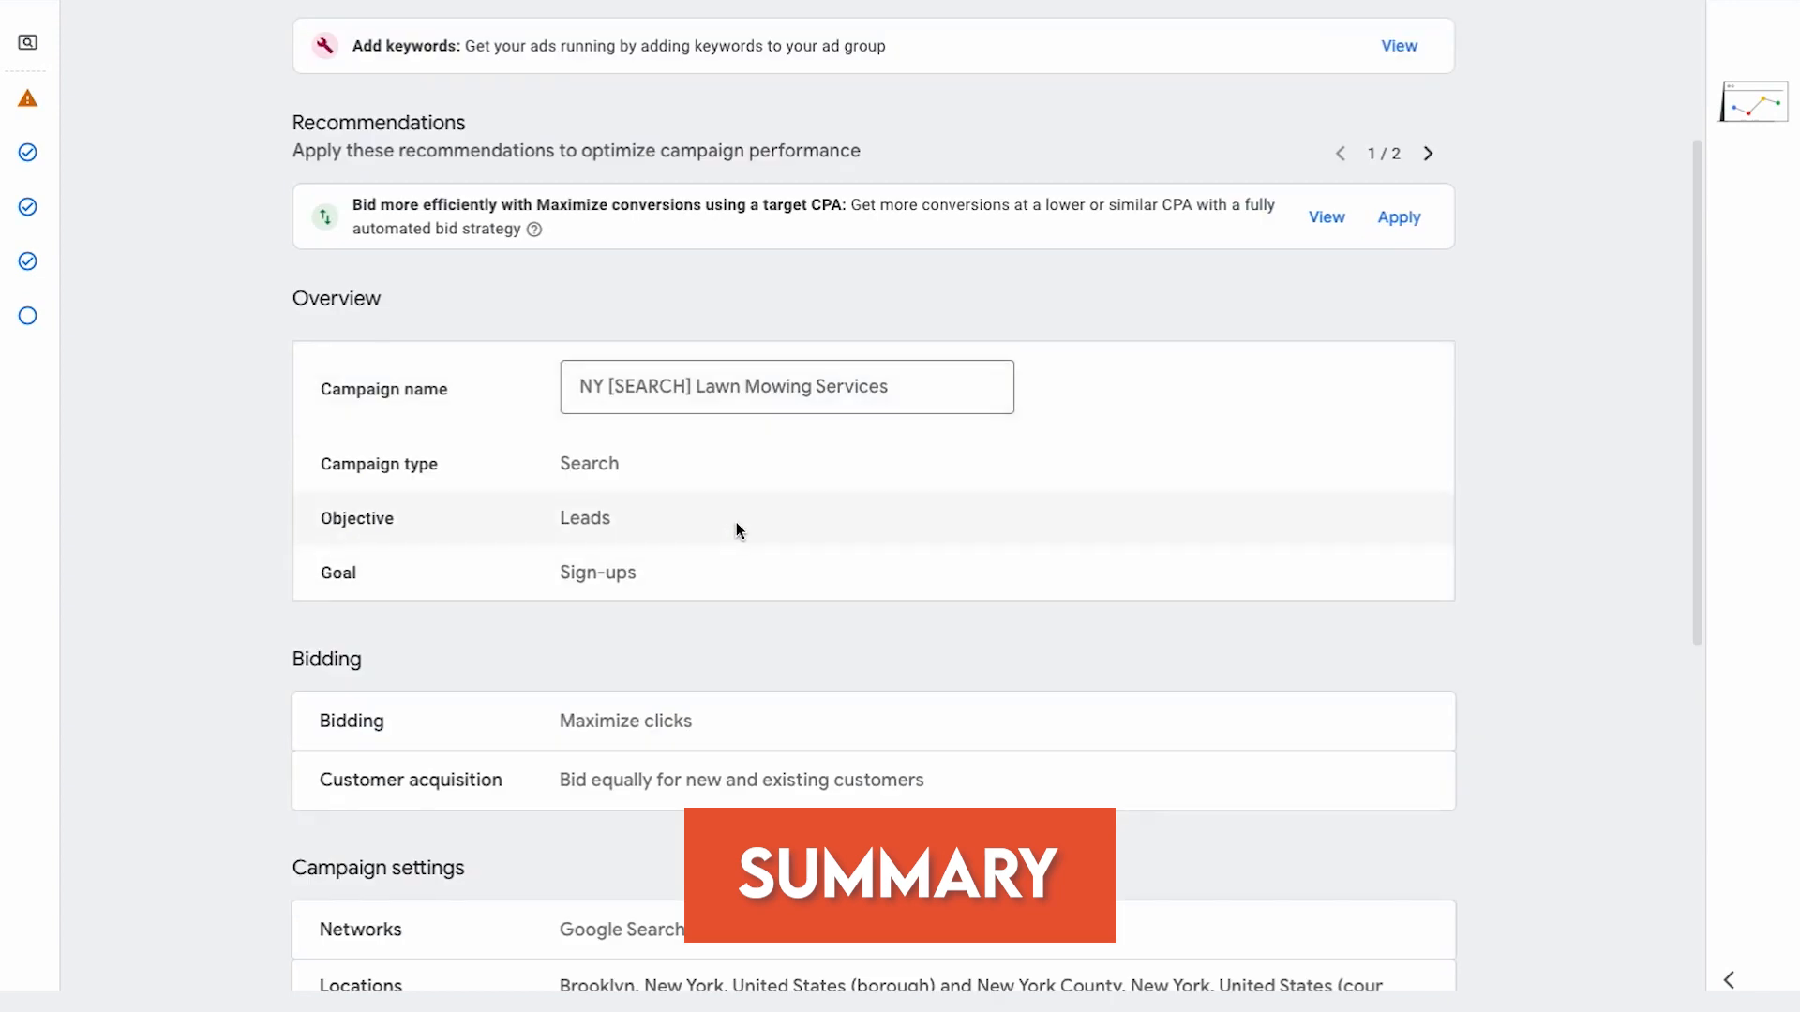
{"action": "scroll", "coordinate": [735, 531], "scroll_direction": "down", "scroll_amount": 6}
{"action": "scroll", "coordinate": [562, 586], "scroll_direction": "down", "scroll_amount": 1}
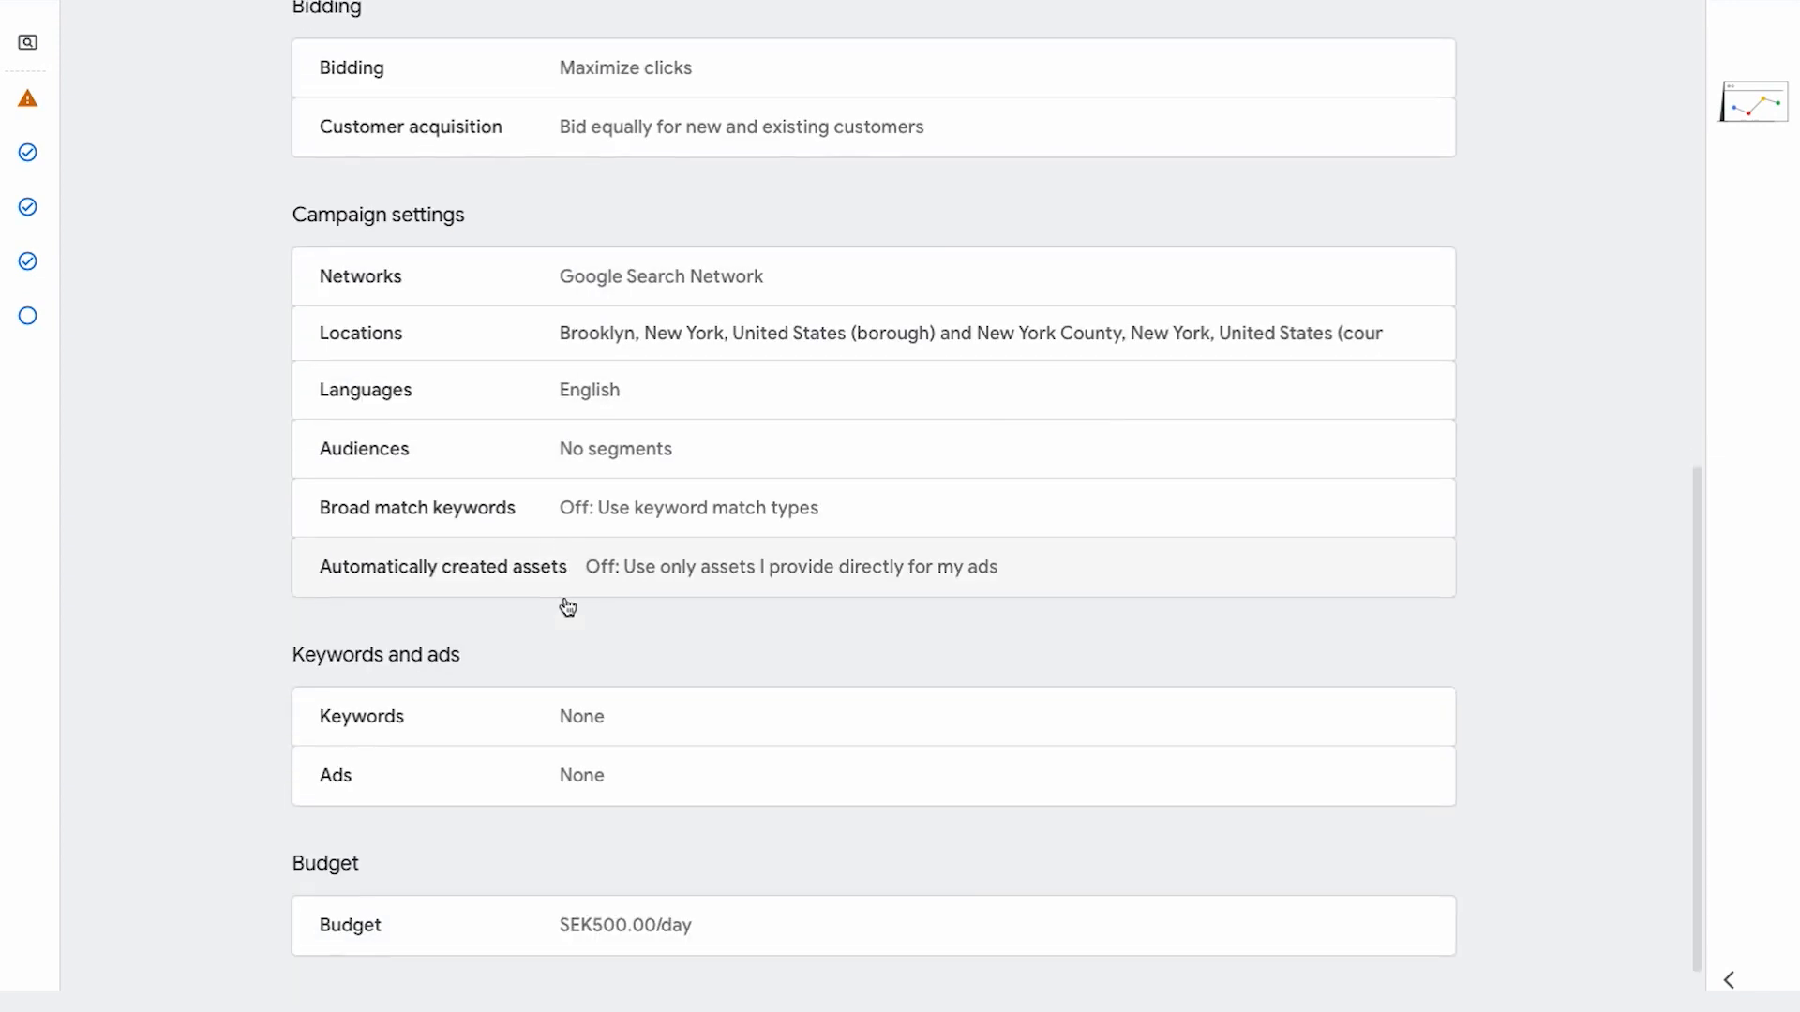
Review the issues and recommendations listed on the campaign review page
{"action": "scroll", "coordinate": [590, 616], "scroll_direction": "down", "scroll_amount": 1}
{"action": "scroll", "coordinate": [651, 603], "scroll_direction": "up", "scroll_amount": 10}
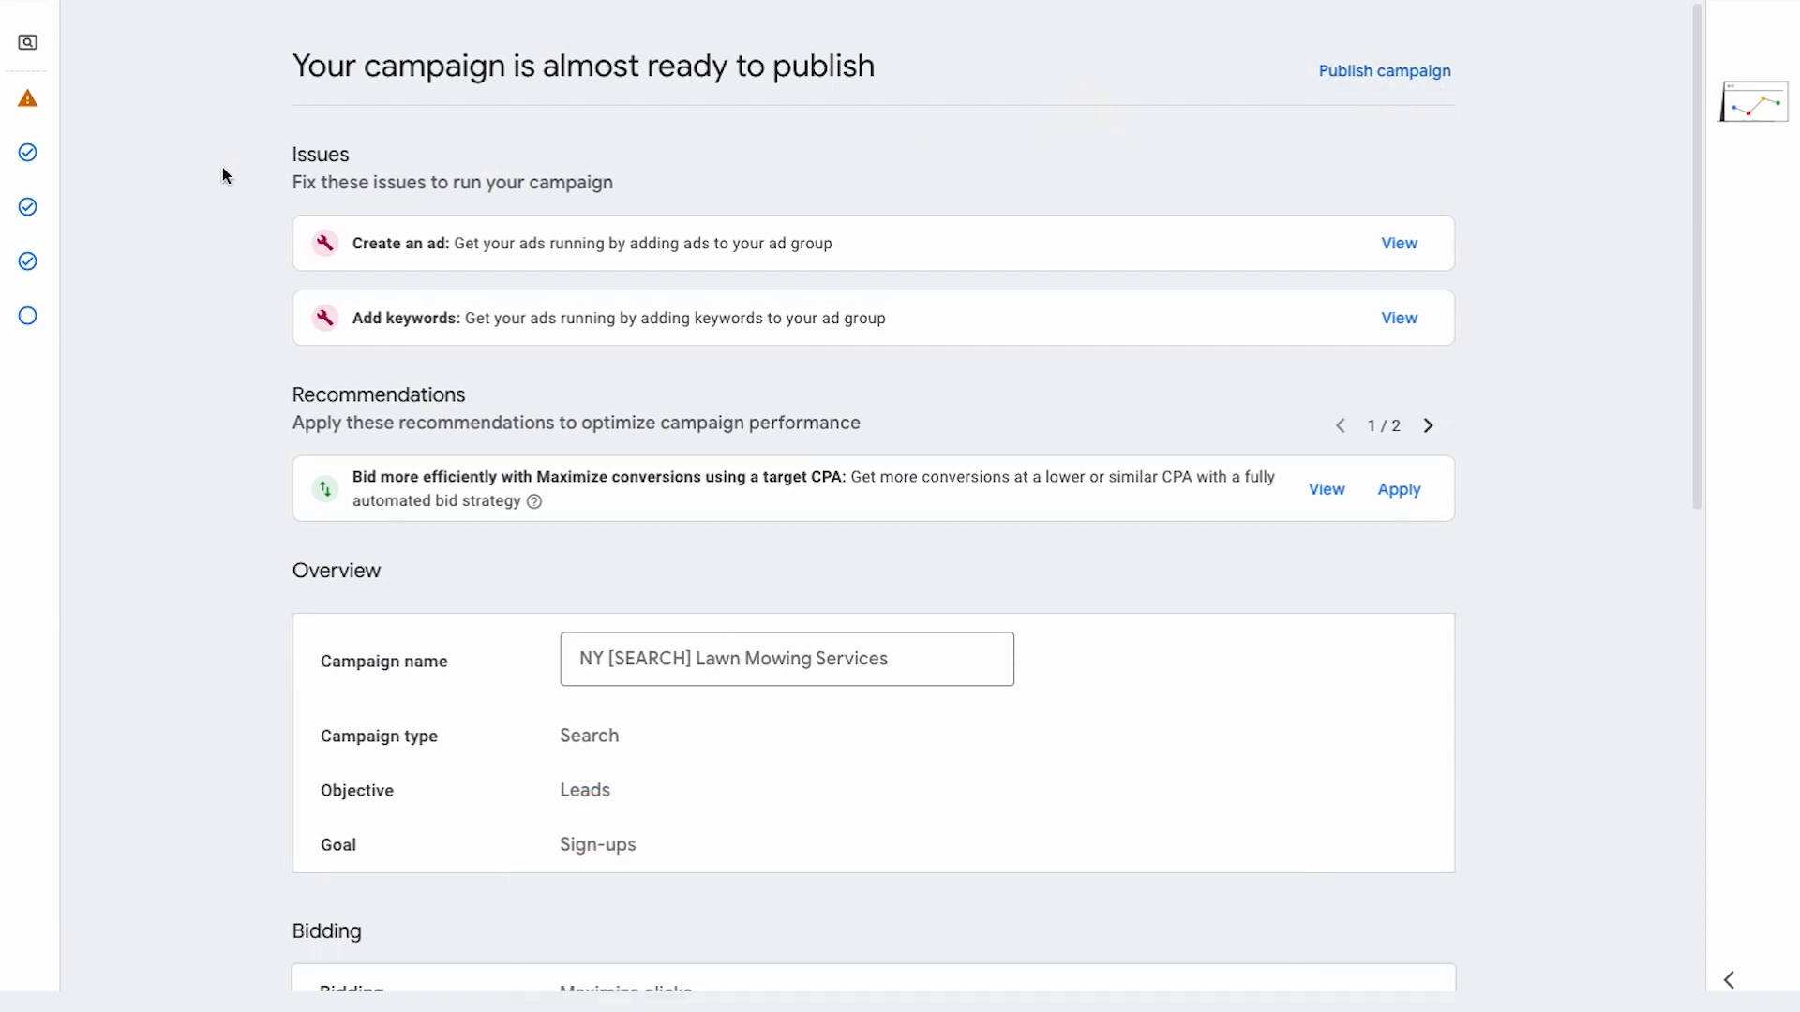
{"action": "mouse_move", "coordinate": [19, 178]}
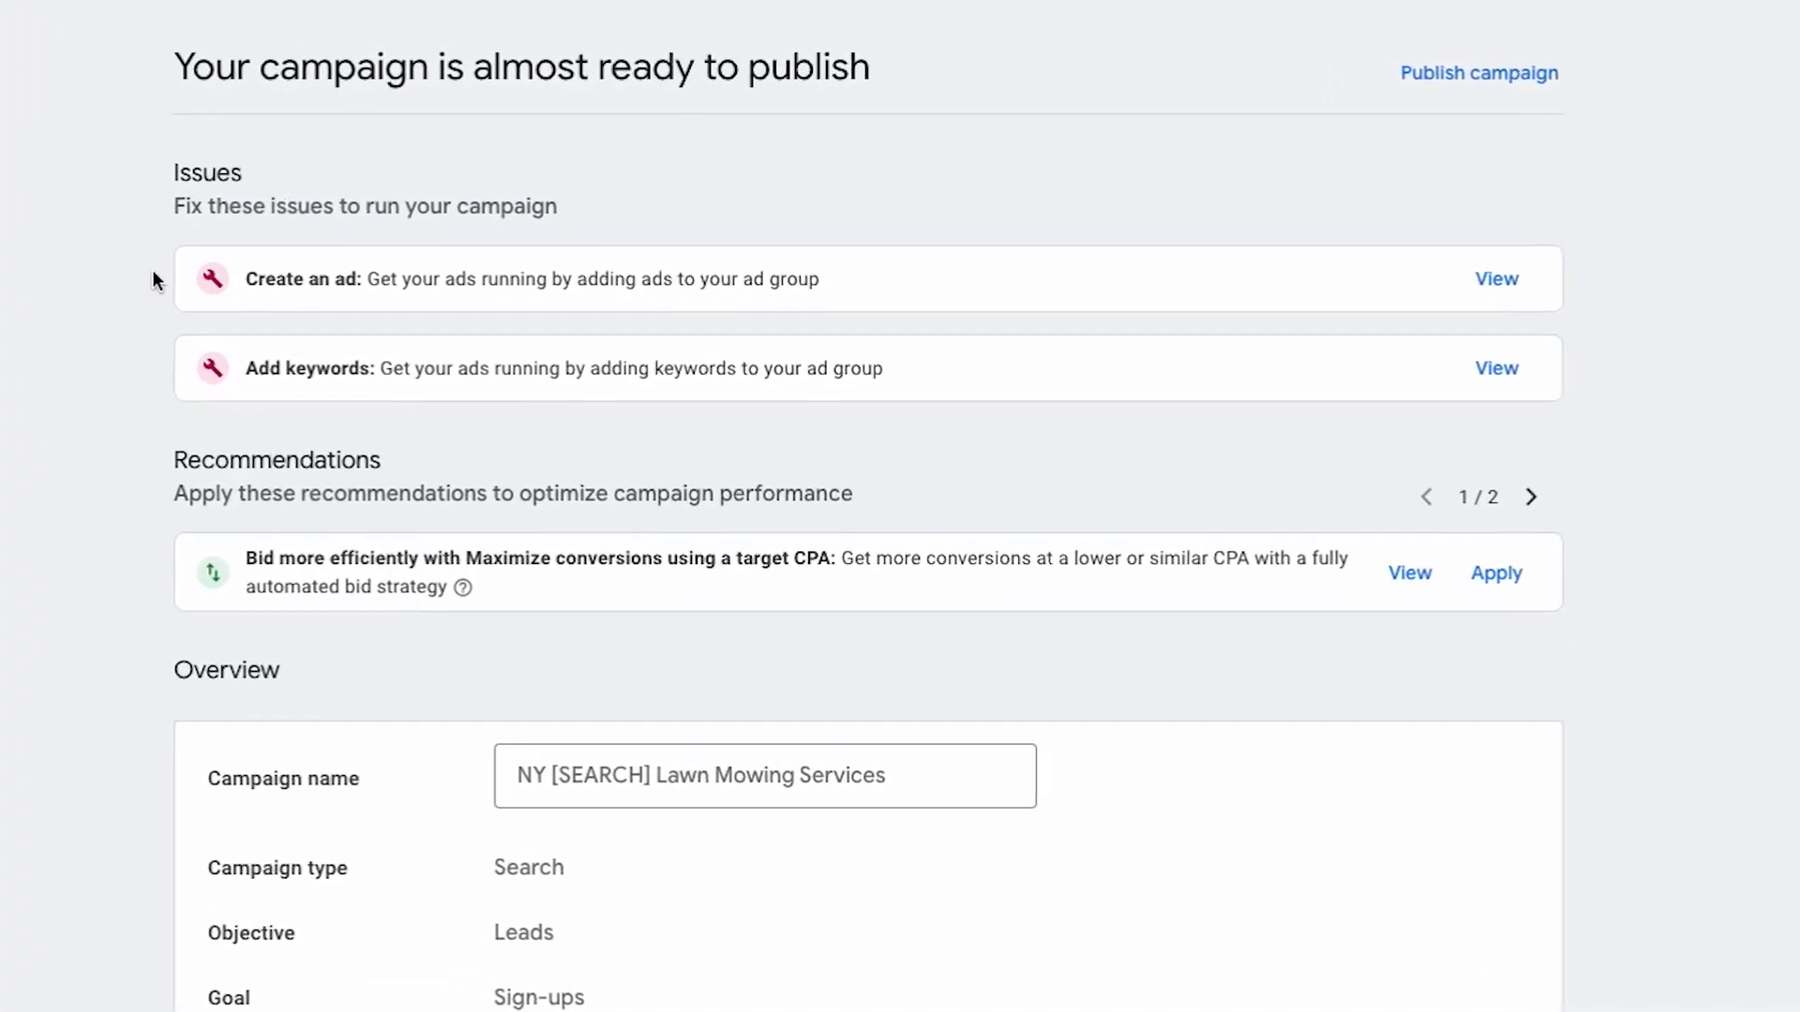
{"action": "mouse_move", "coordinate": [298, 155]}
{"action": "left_mouse_down"}
{"action": "mouse_move", "coordinate": [385, 152]}
{"action": "mouse_move", "coordinate": [312, 171]}
{"action": "left_mouse_up"}
{"action": "left_click", "coordinate": [468, 169]}
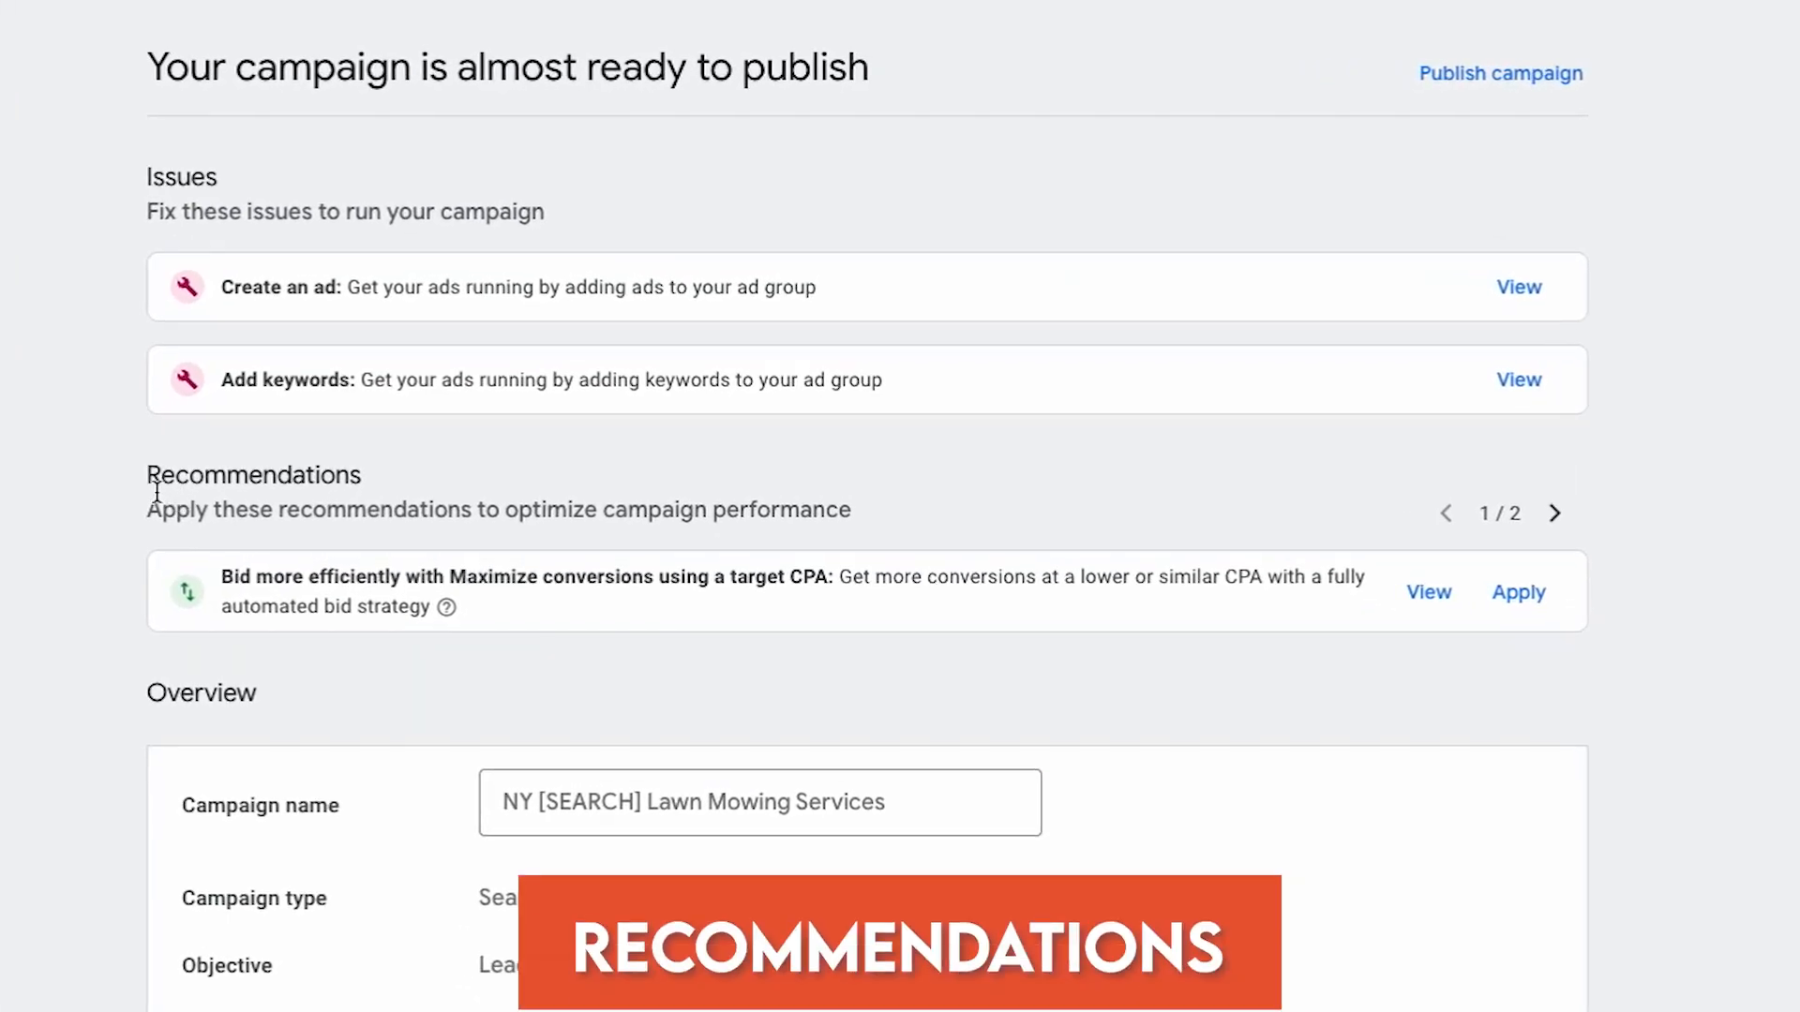
{"action": "left_click_drag", "start_coordinate": [296, 404], "coordinate": [487, 407]}
{"action": "left_click_drag", "start_coordinate": [389, 489], "coordinate": [567, 479]}
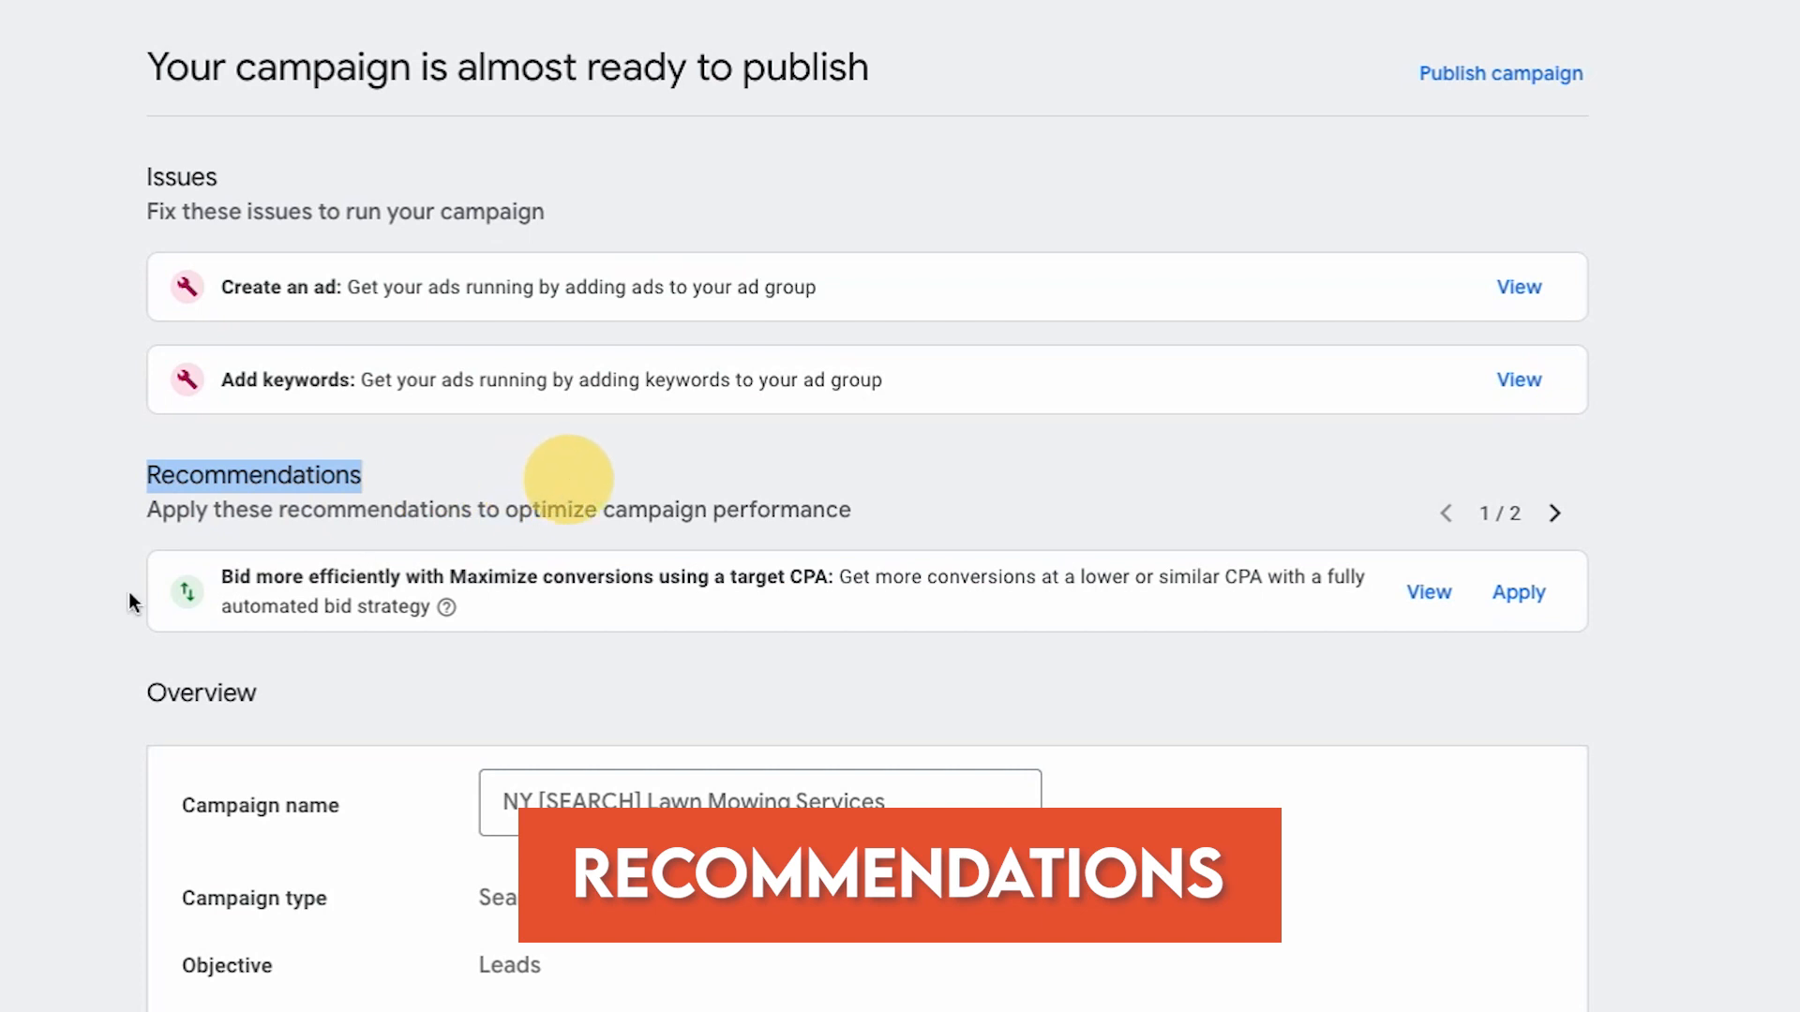
{"action": "left_click", "coordinate": [128, 597]}
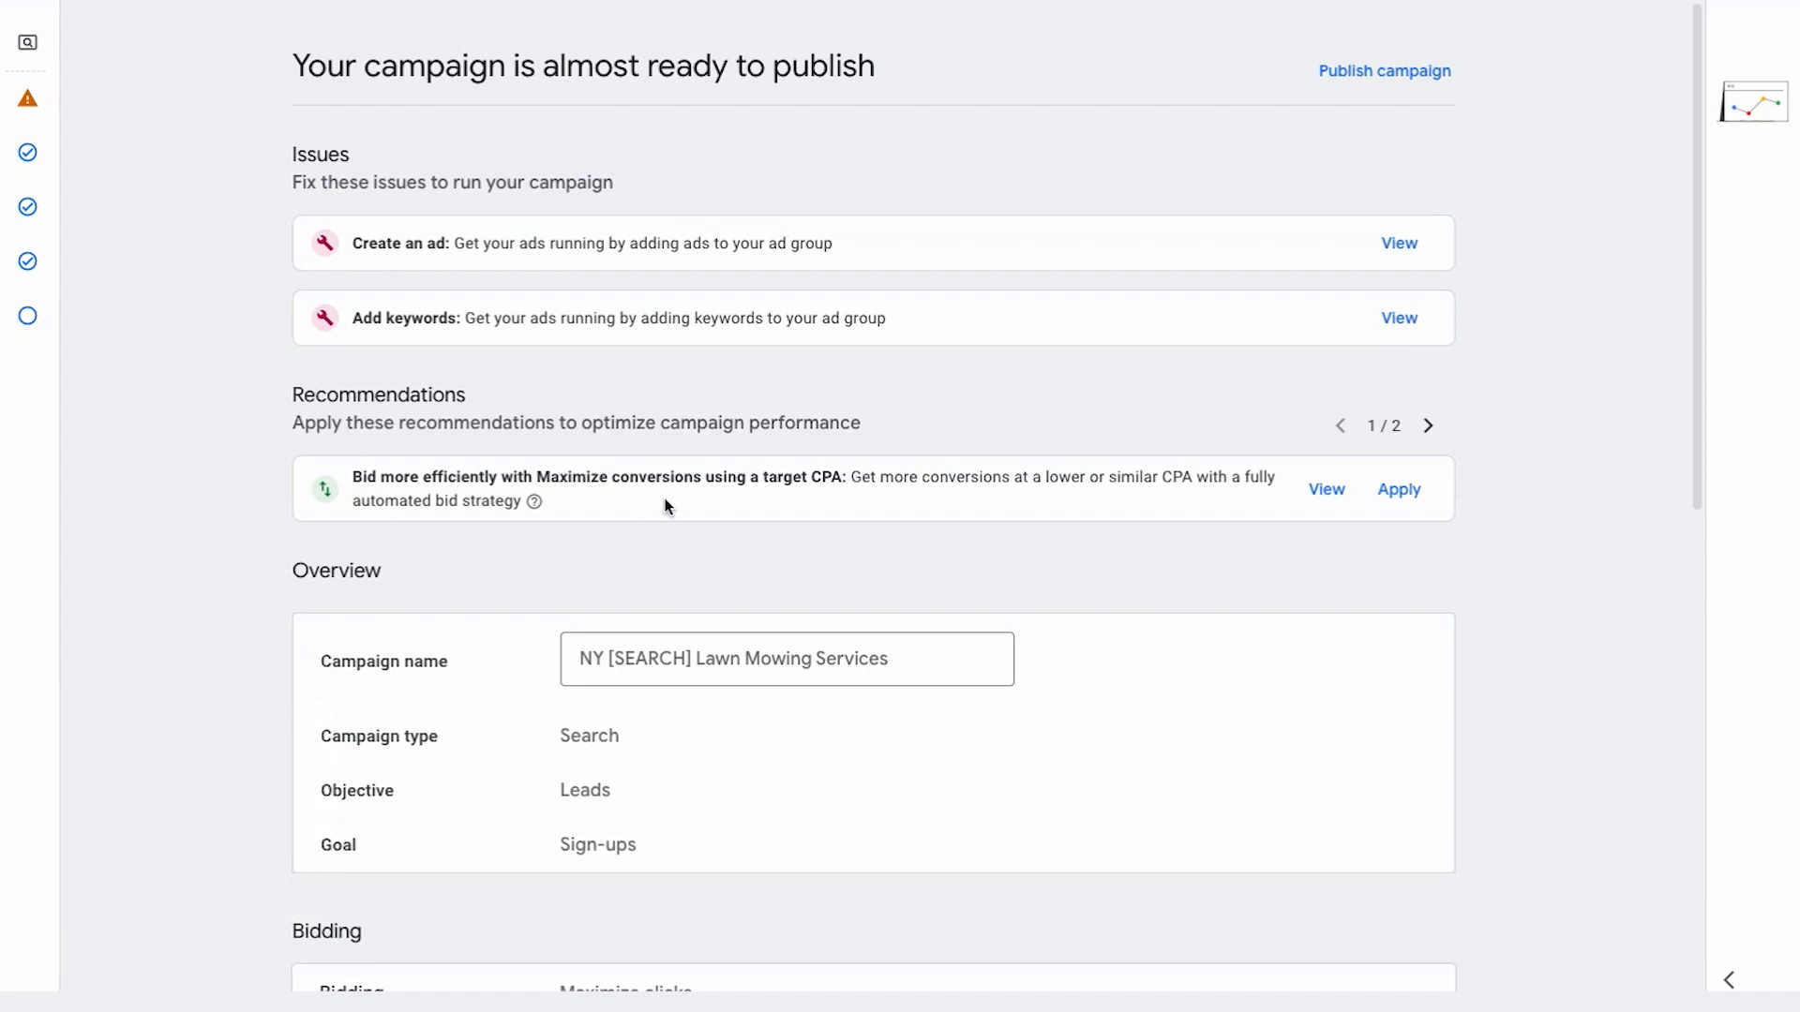
Inspect the flagged Bidding settings, then return to the campaign review and look over its summary
{"action": "mouse_move", "coordinate": [30, 105]}
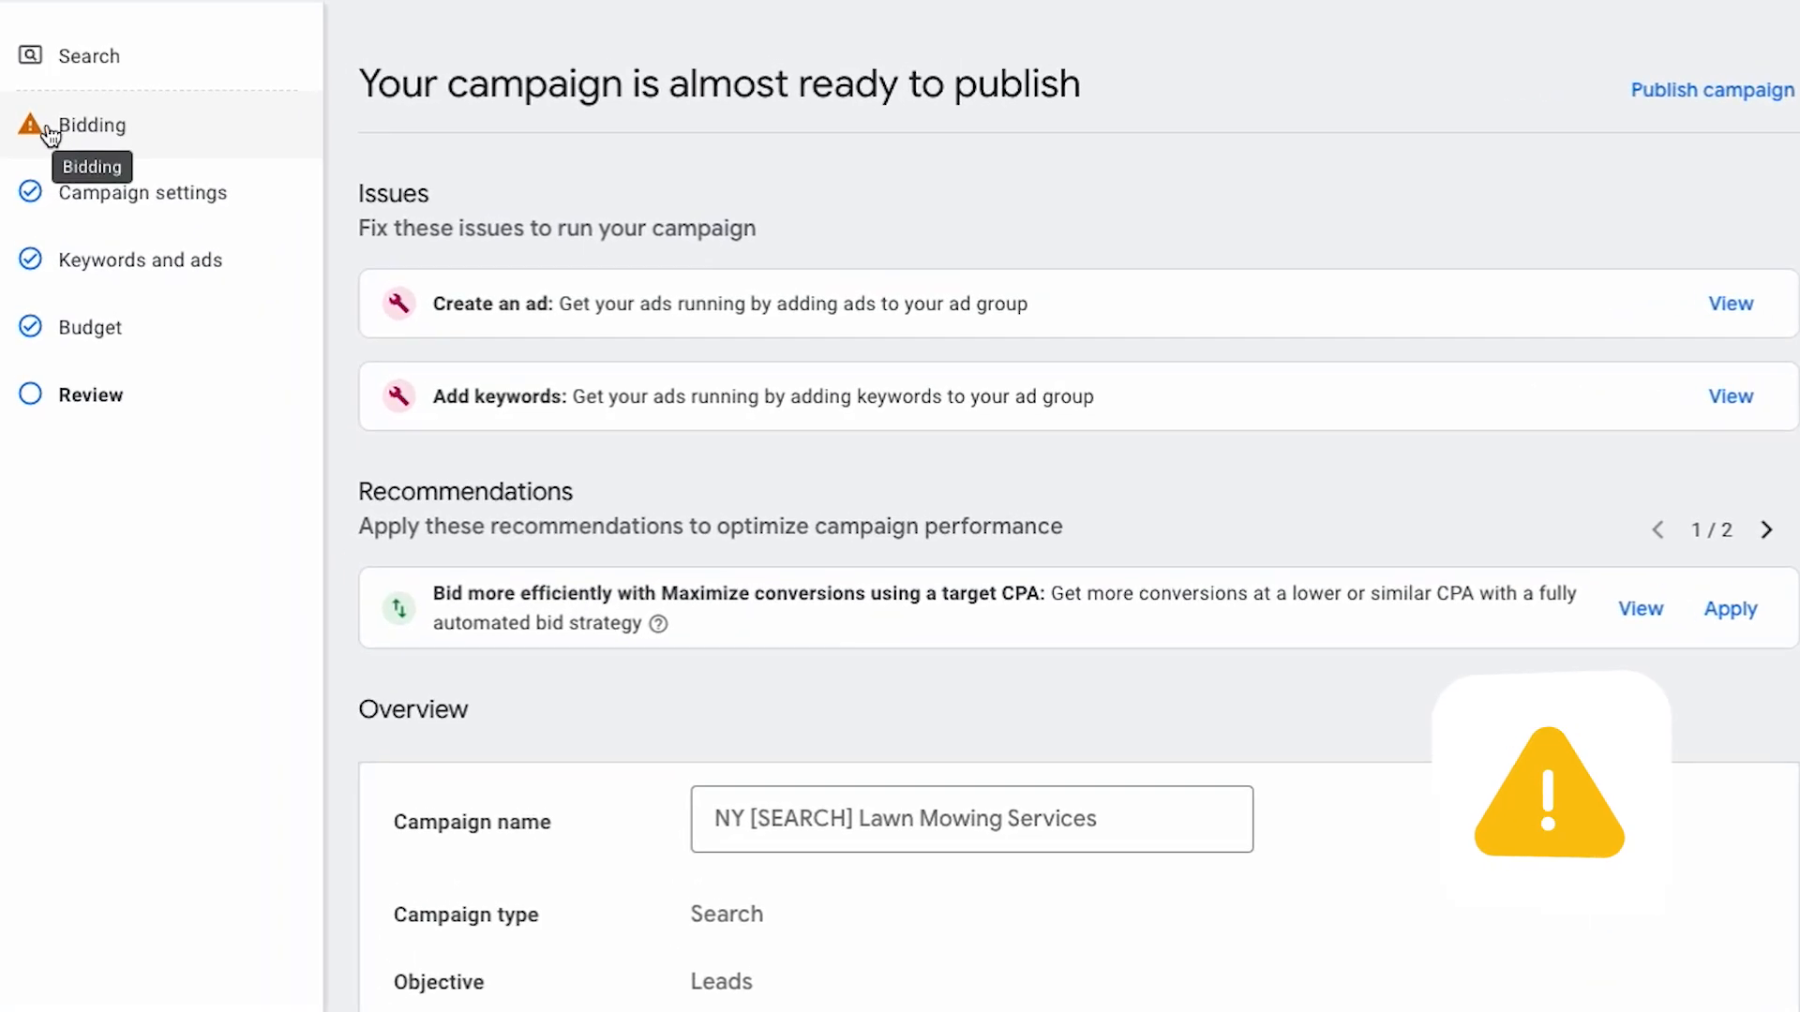
{"action": "left_click", "coordinate": [105, 130]}
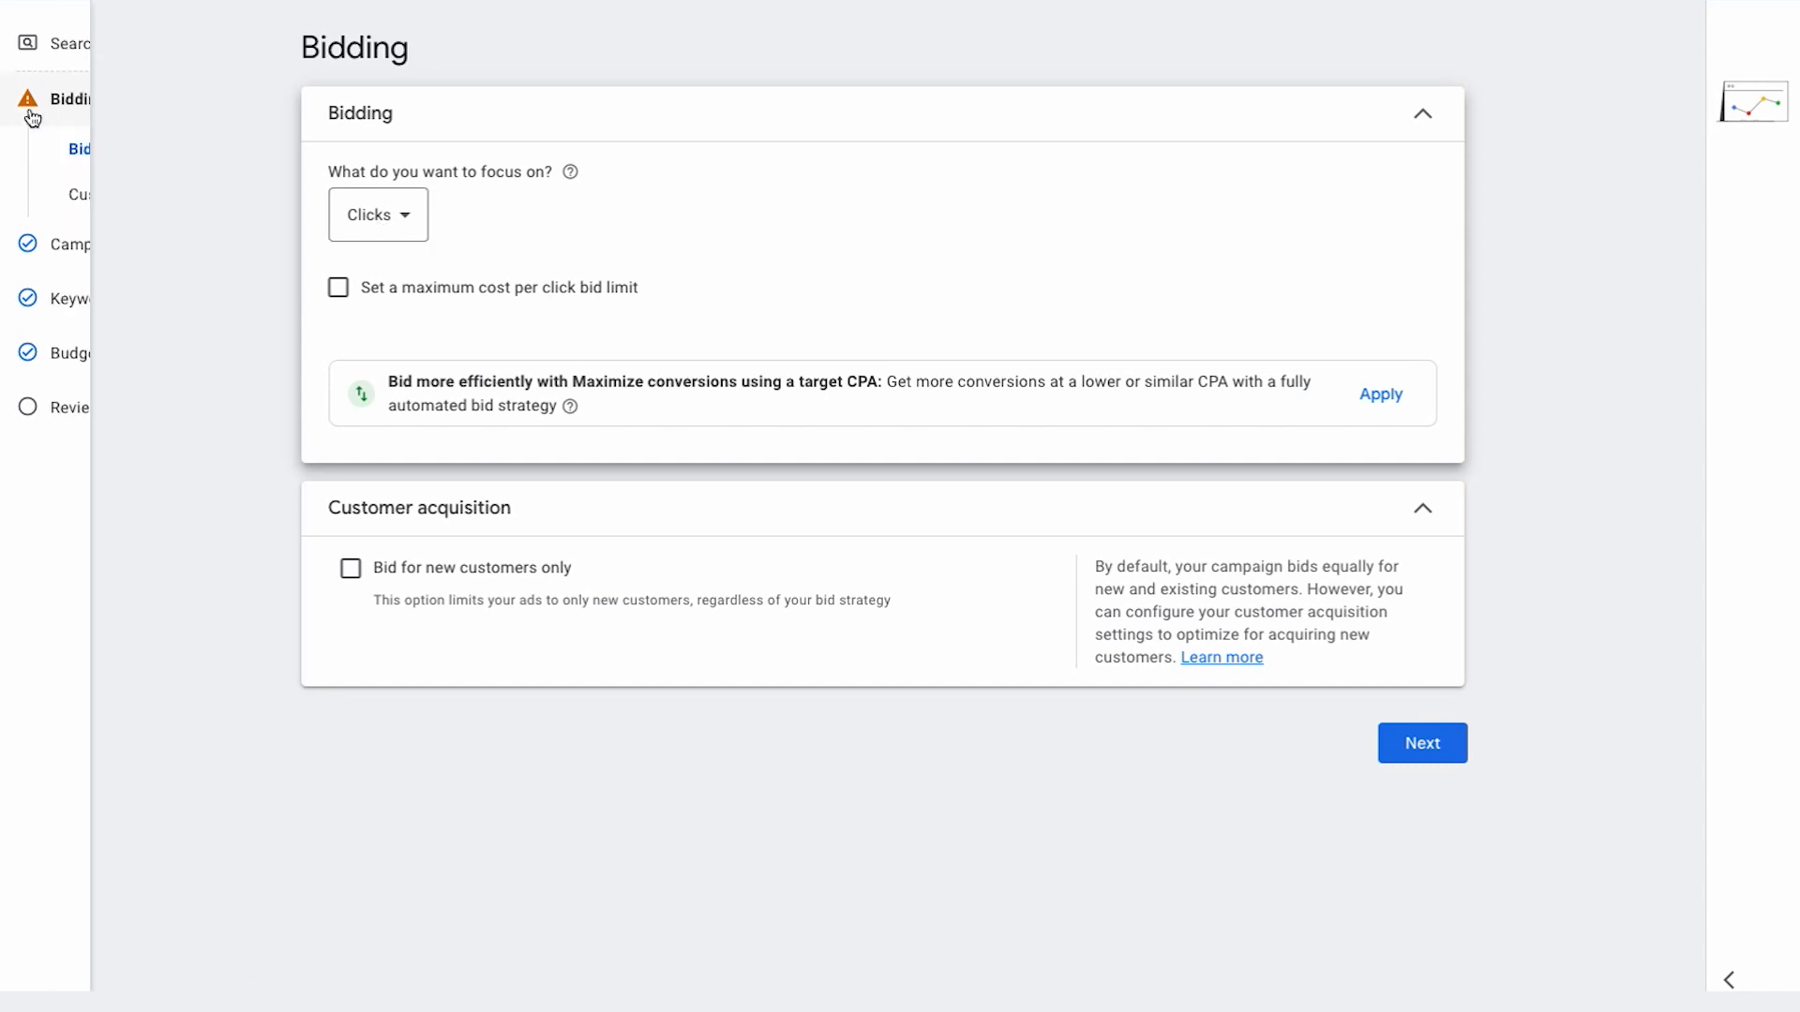
{"action": "mouse_move", "coordinate": [72, 350]}
{"action": "left_click", "coordinate": [73, 410]}
{"action": "scroll", "coordinate": [844, 335], "scroll_direction": "down", "scroll_amount": 5}
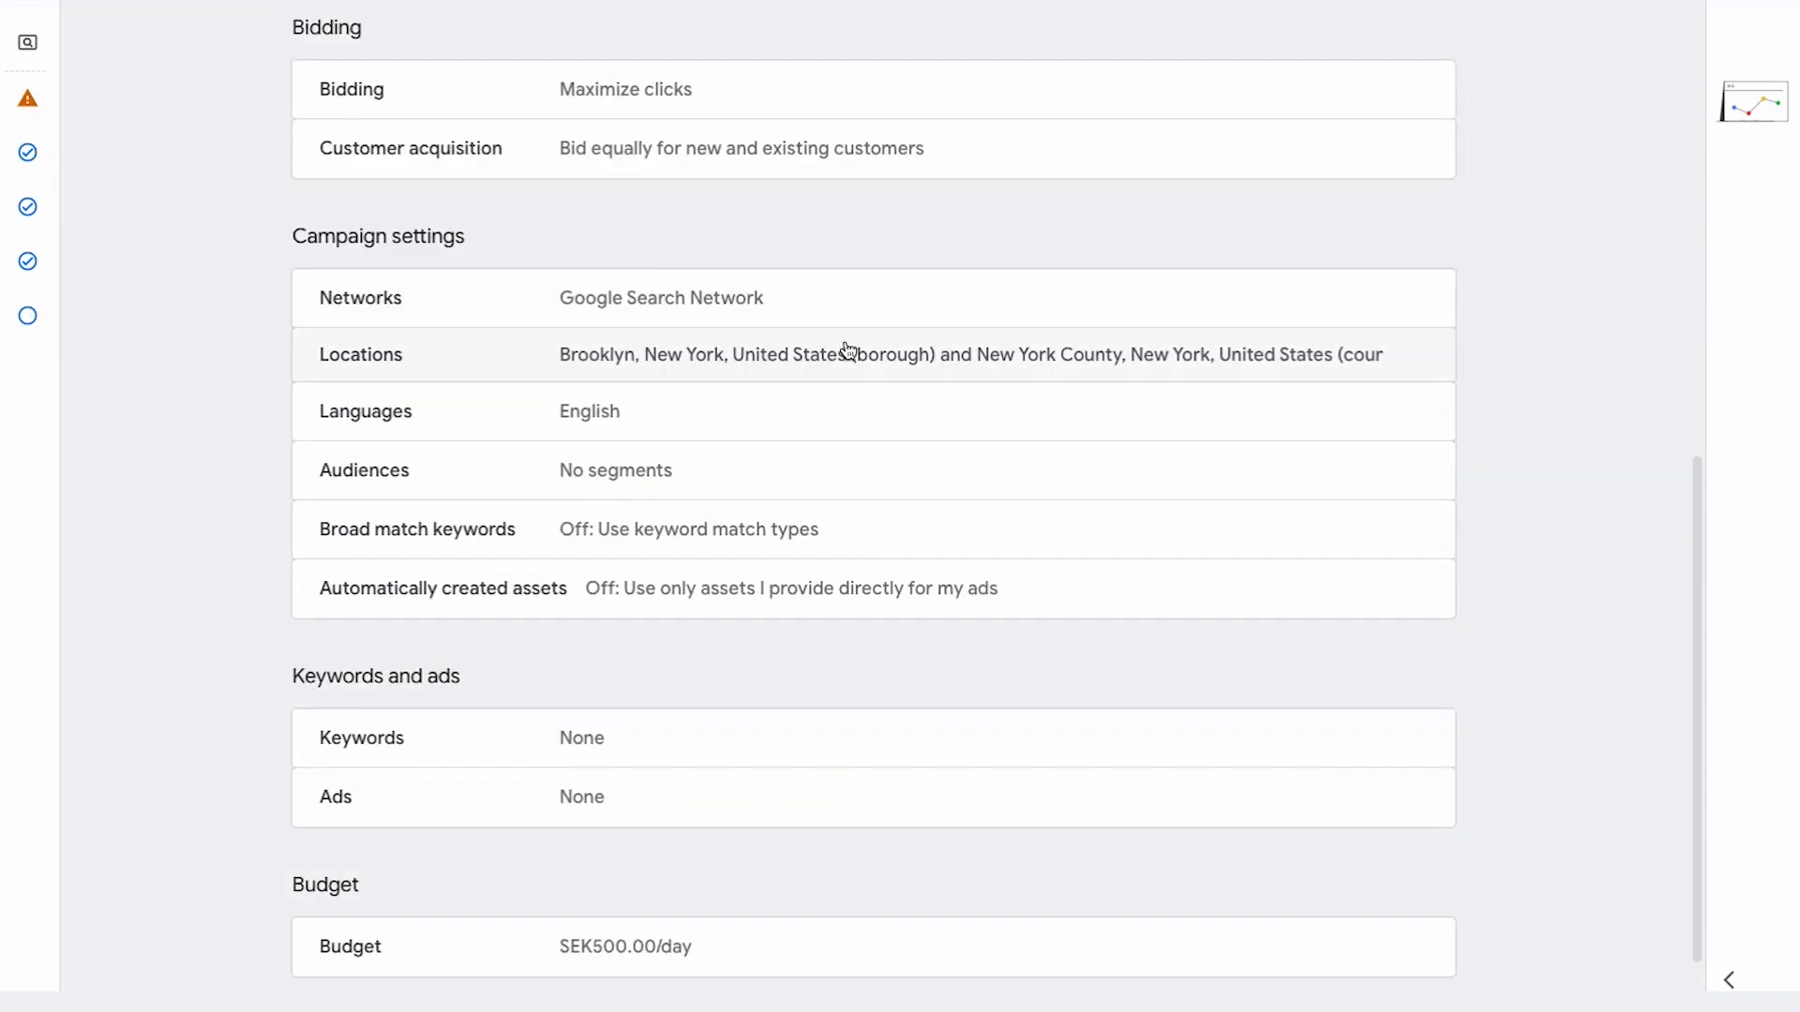
{"action": "scroll", "coordinate": [848, 375], "scroll_direction": "down", "scroll_amount": 1}
{"action": "scroll", "coordinate": [863, 475], "scroll_direction": "up", "scroll_amount": 10}
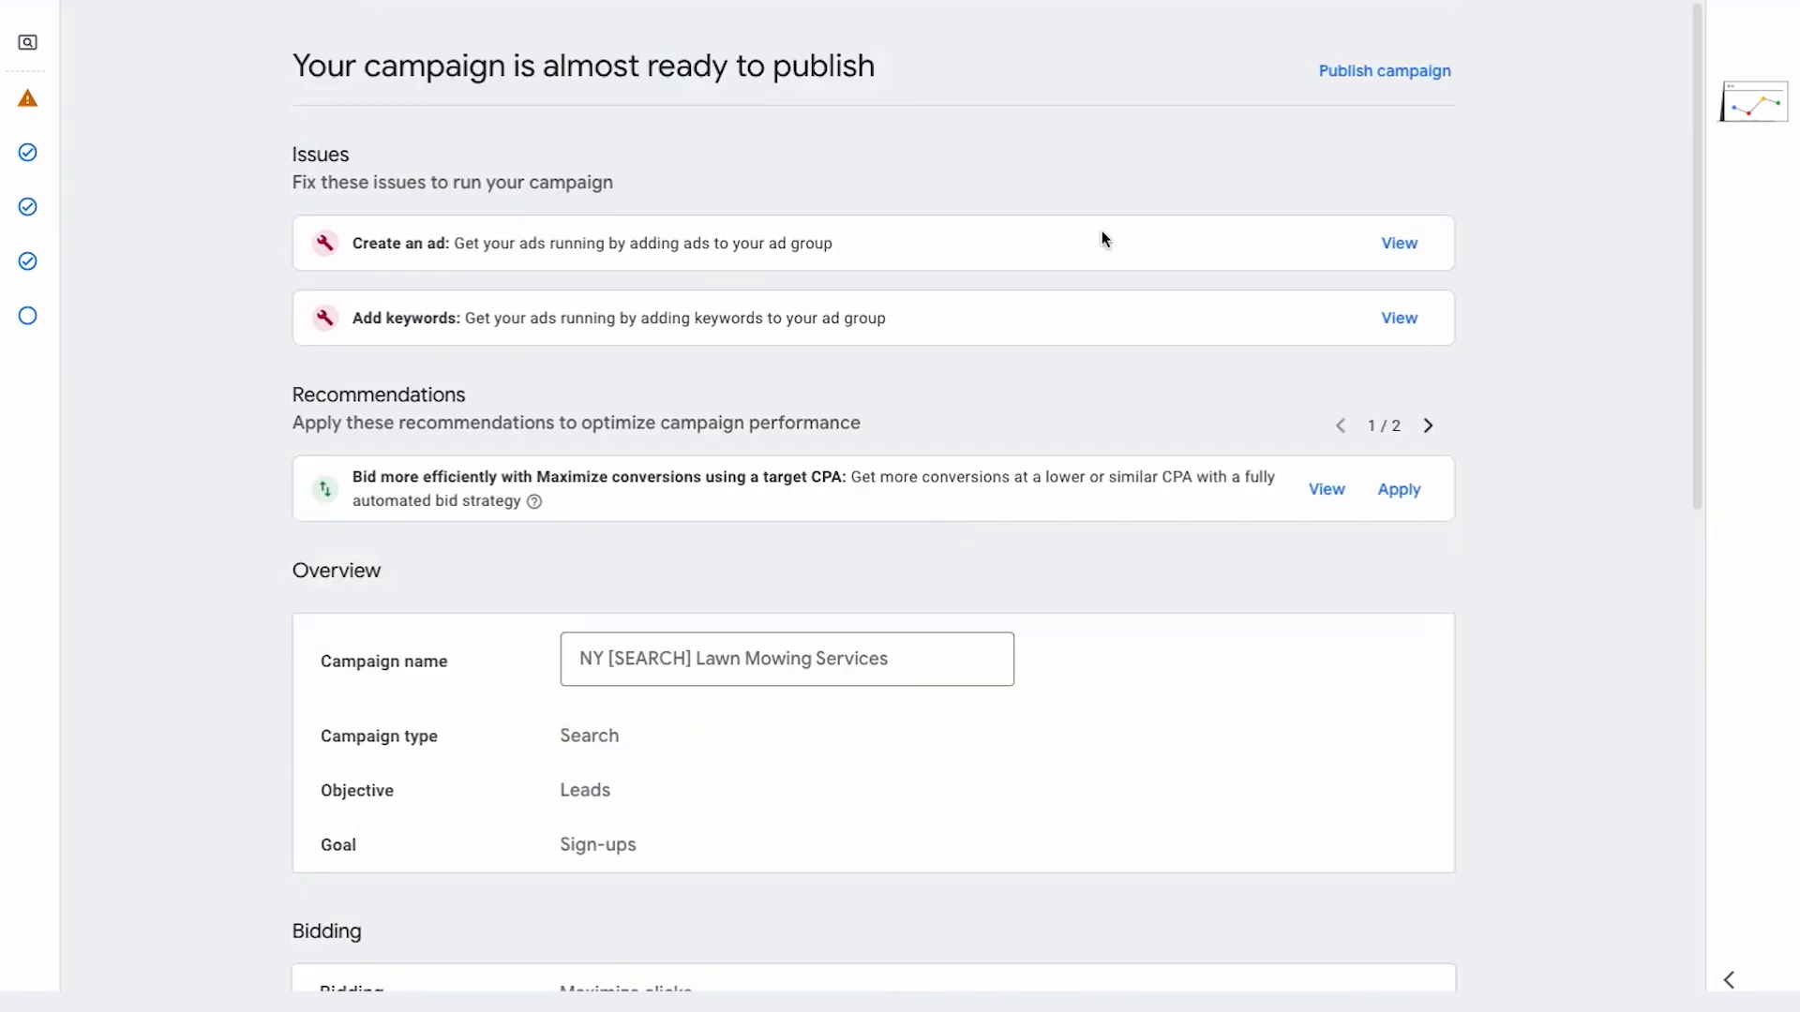
Publish the campaign and confirm publishing it with the missing information
{"action": "left_click", "coordinate": [1359, 72]}
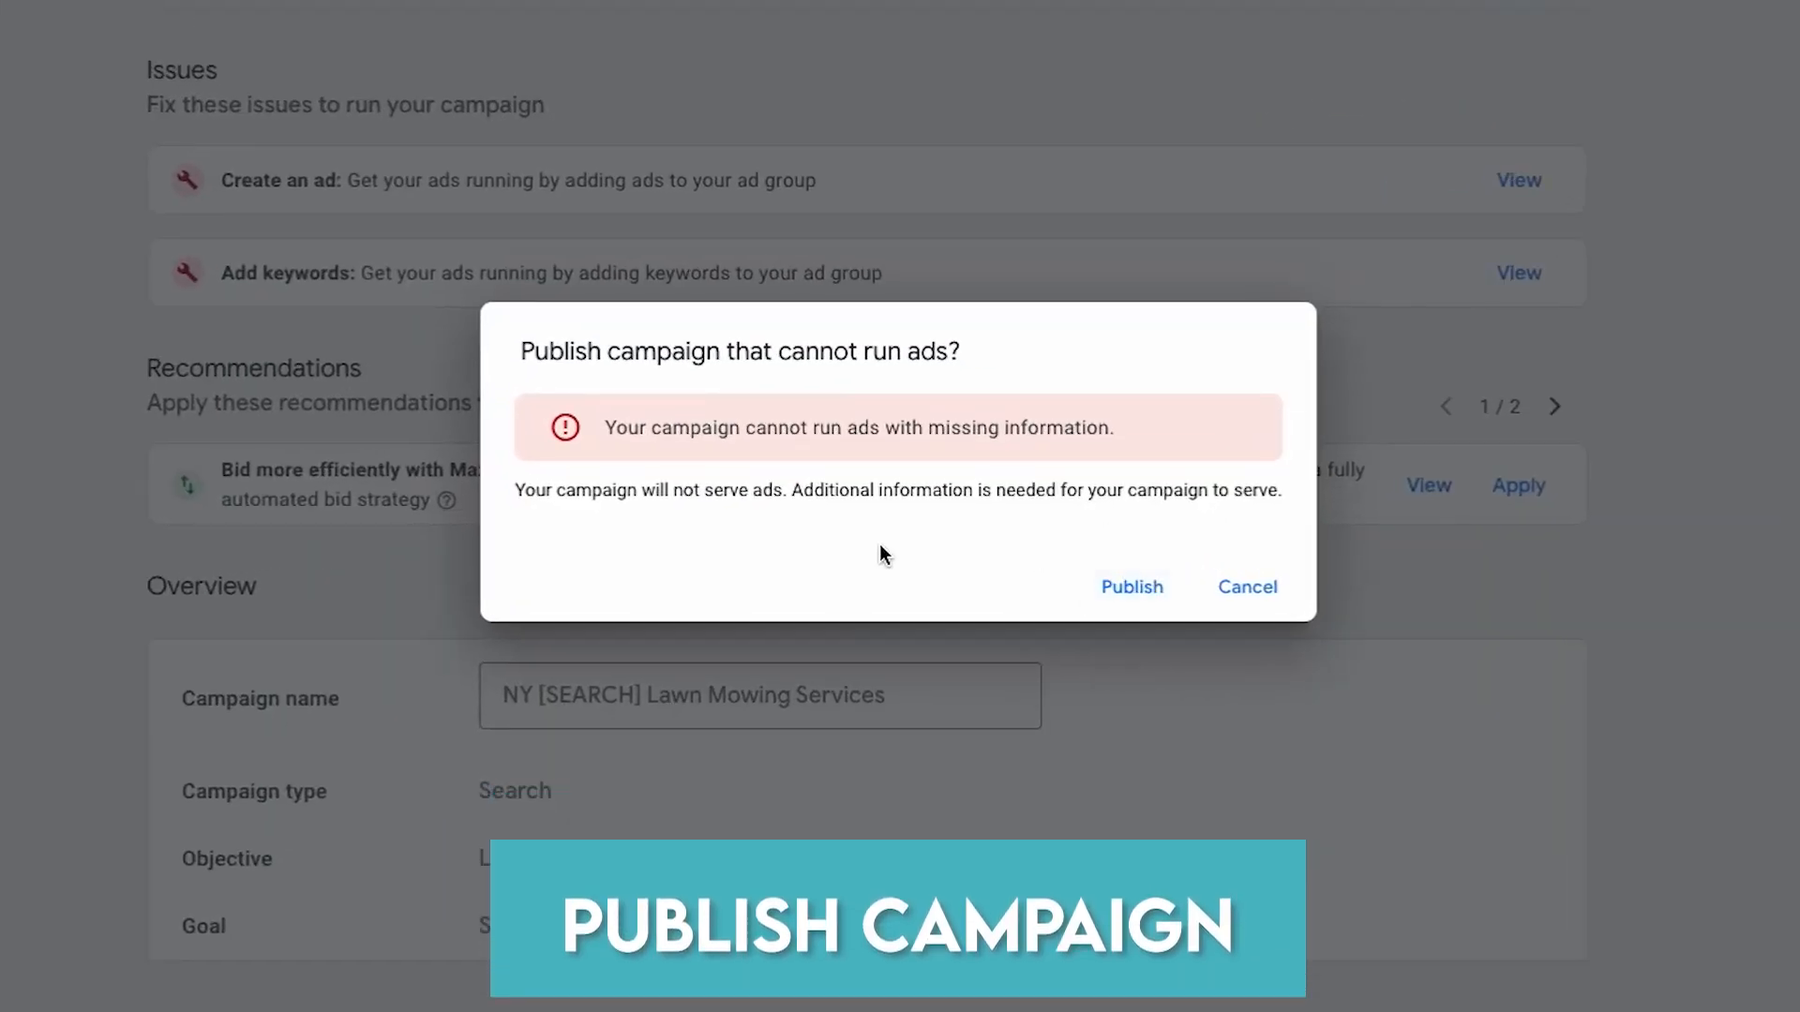
{"action": "left_click_drag", "start_coordinate": [604, 428], "coordinate": [958, 457]}
{"action": "left_click", "coordinate": [1161, 434]}
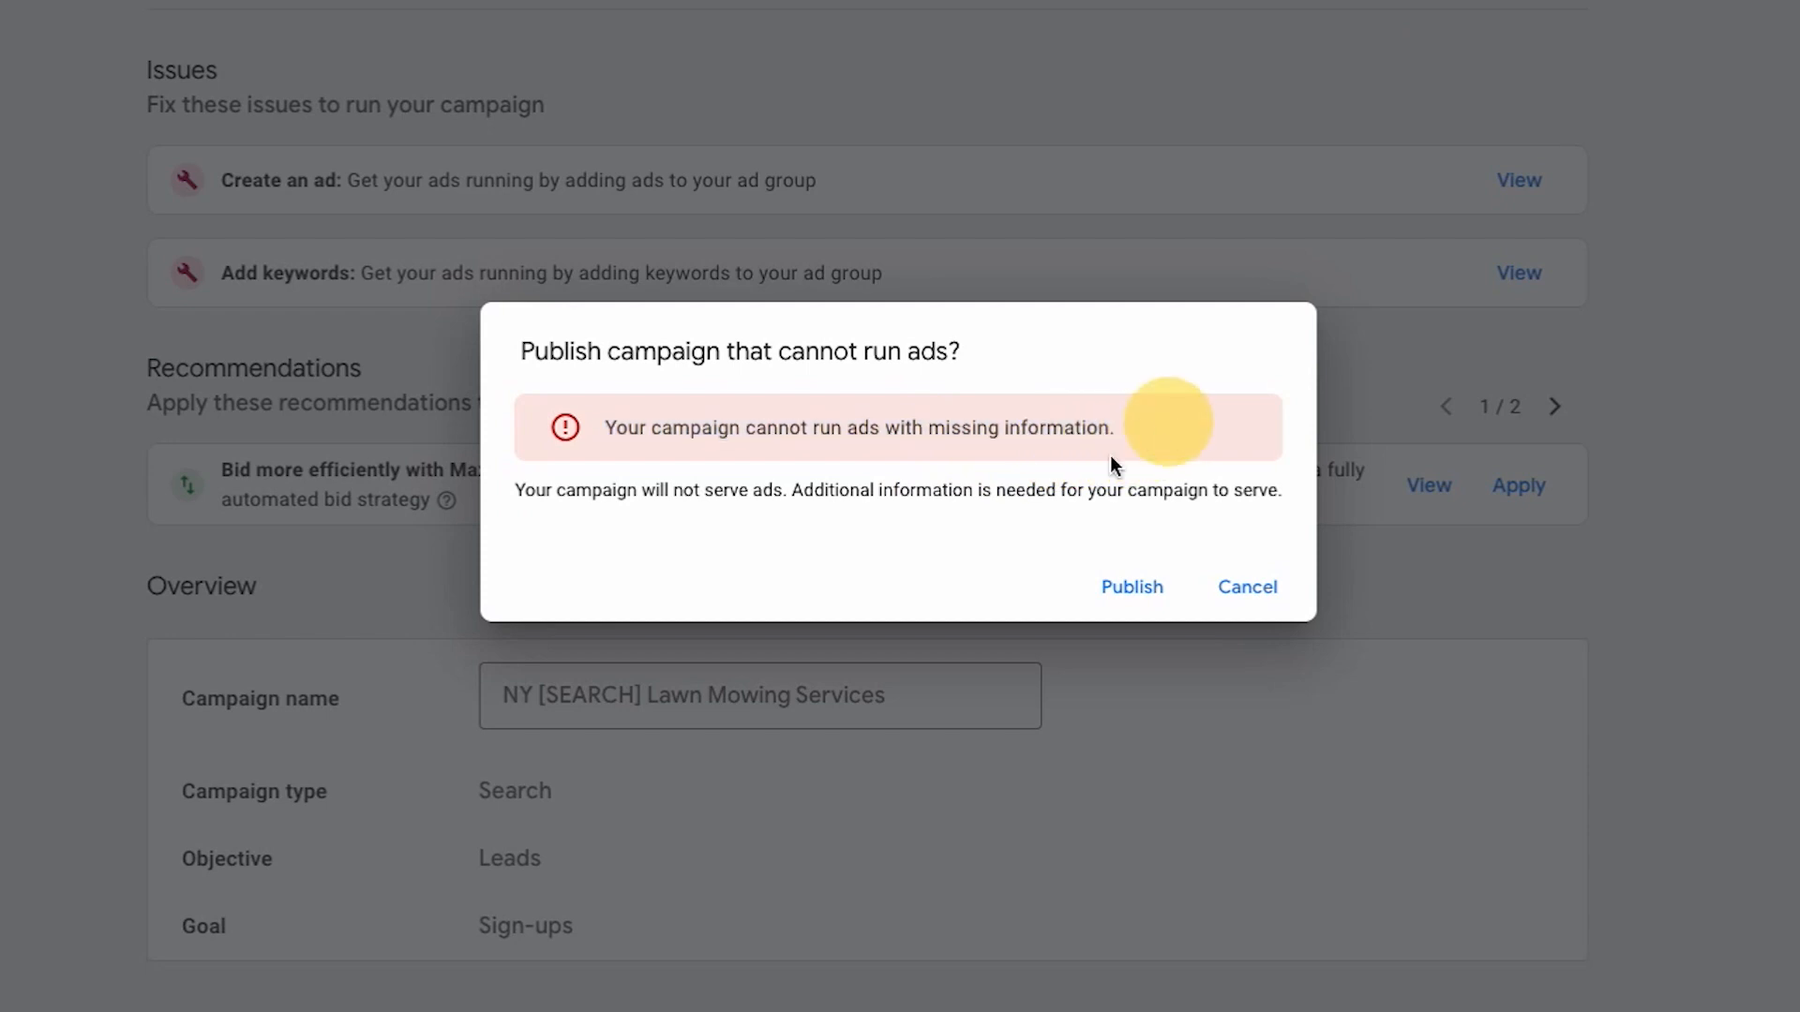
{"action": "left_click", "coordinate": [1118, 591]}
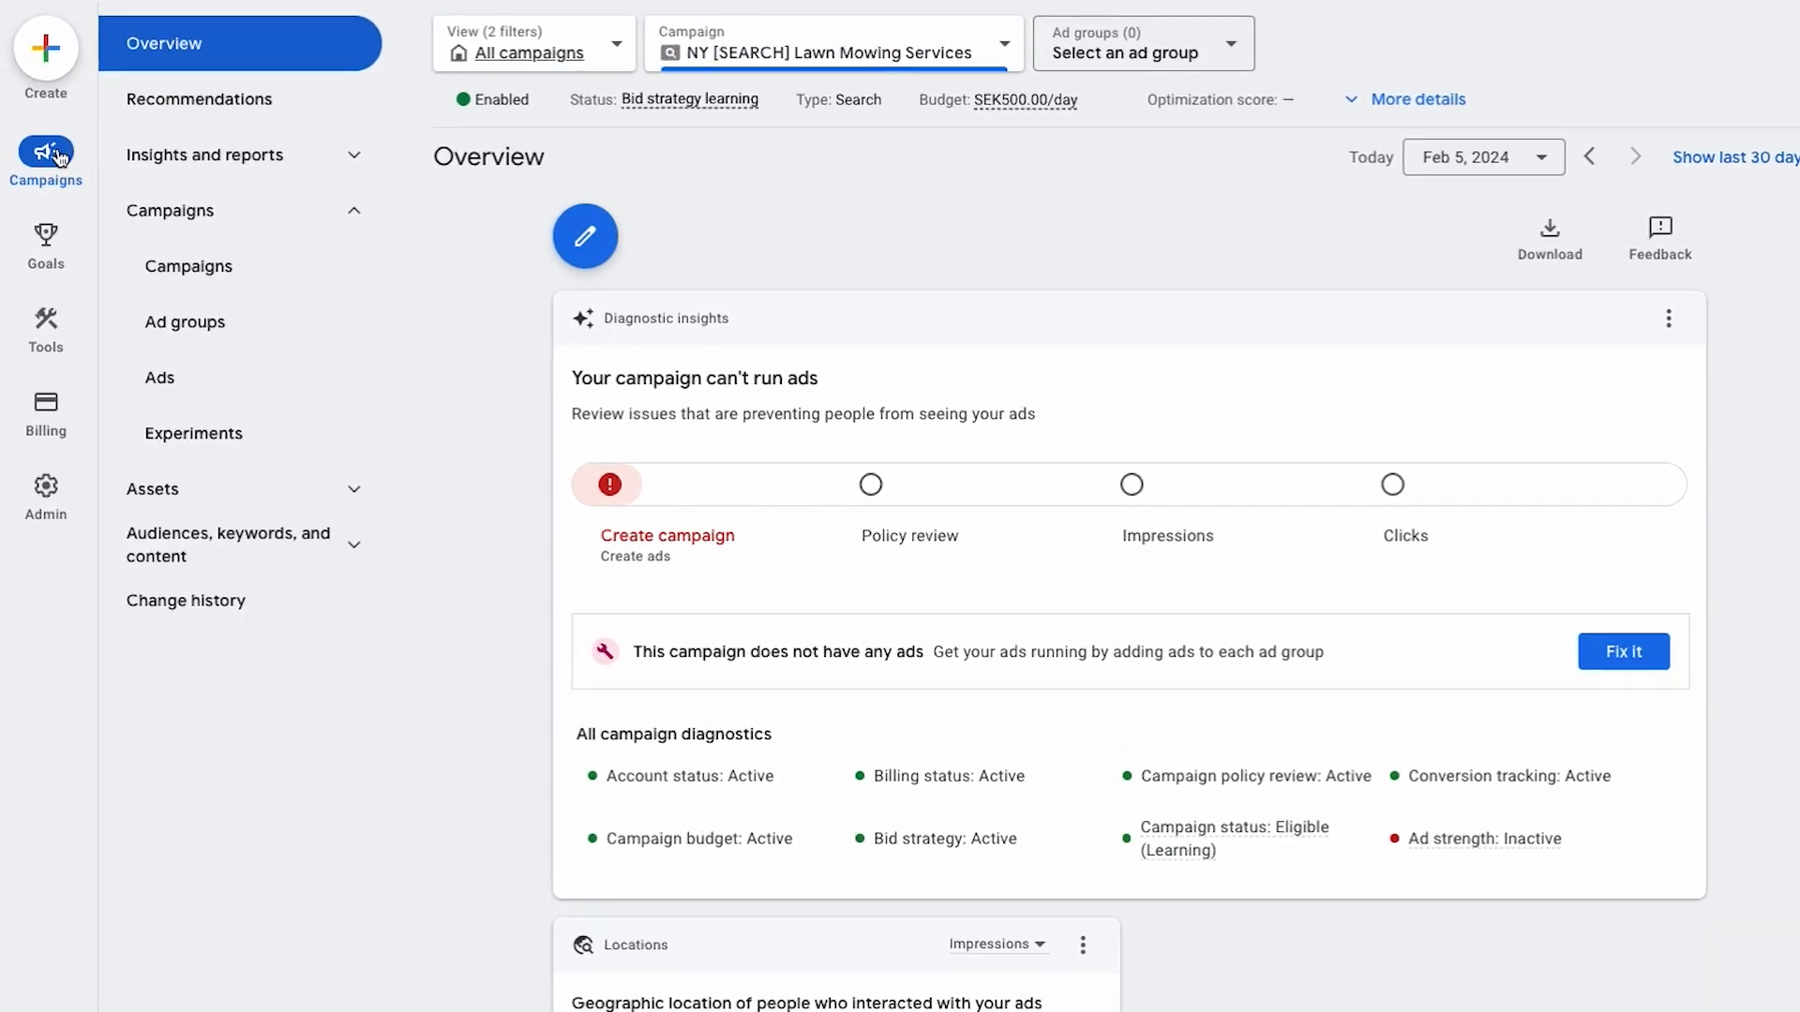
Create an ad group in the NY [SEARCH] Lawn Mowing Services campaign and name it Lawn Mowing Services
{"action": "left_click", "coordinate": [195, 267]}
{"action": "left_click", "coordinate": [195, 267]}
{"action": "left_click", "coordinate": [223, 403]}
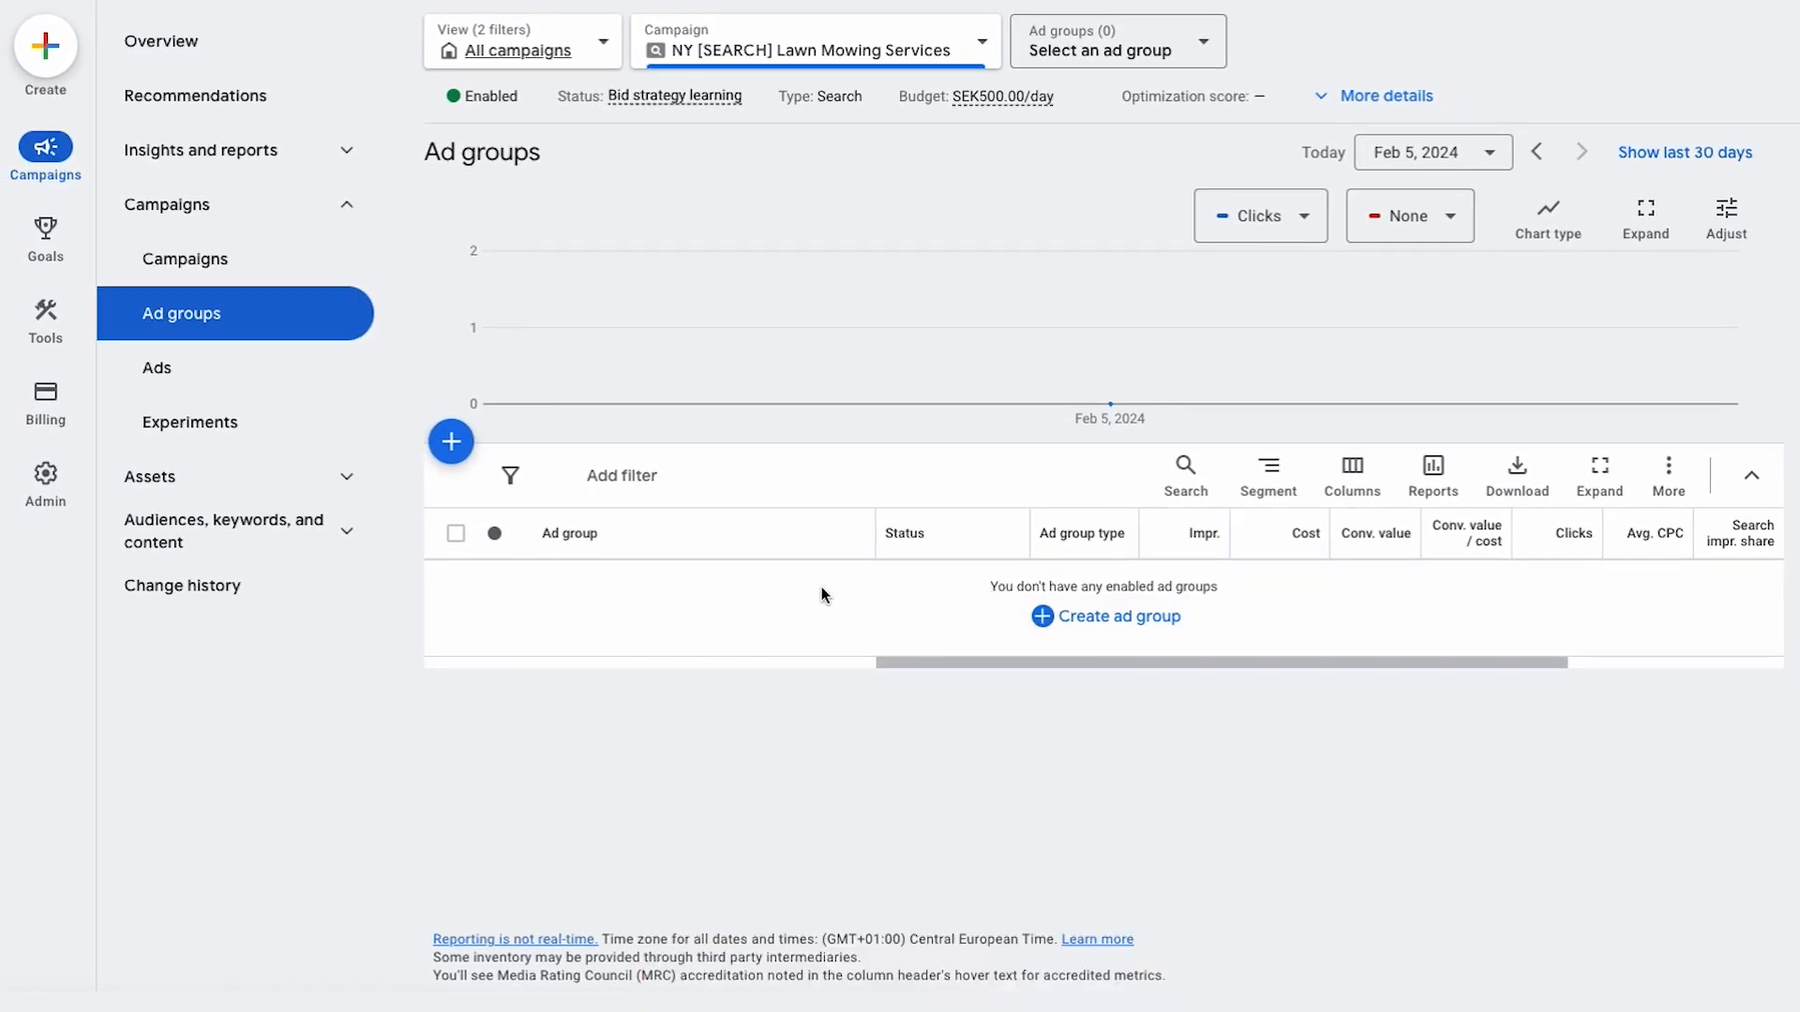
{"action": "left_click", "coordinate": [1132, 624]}
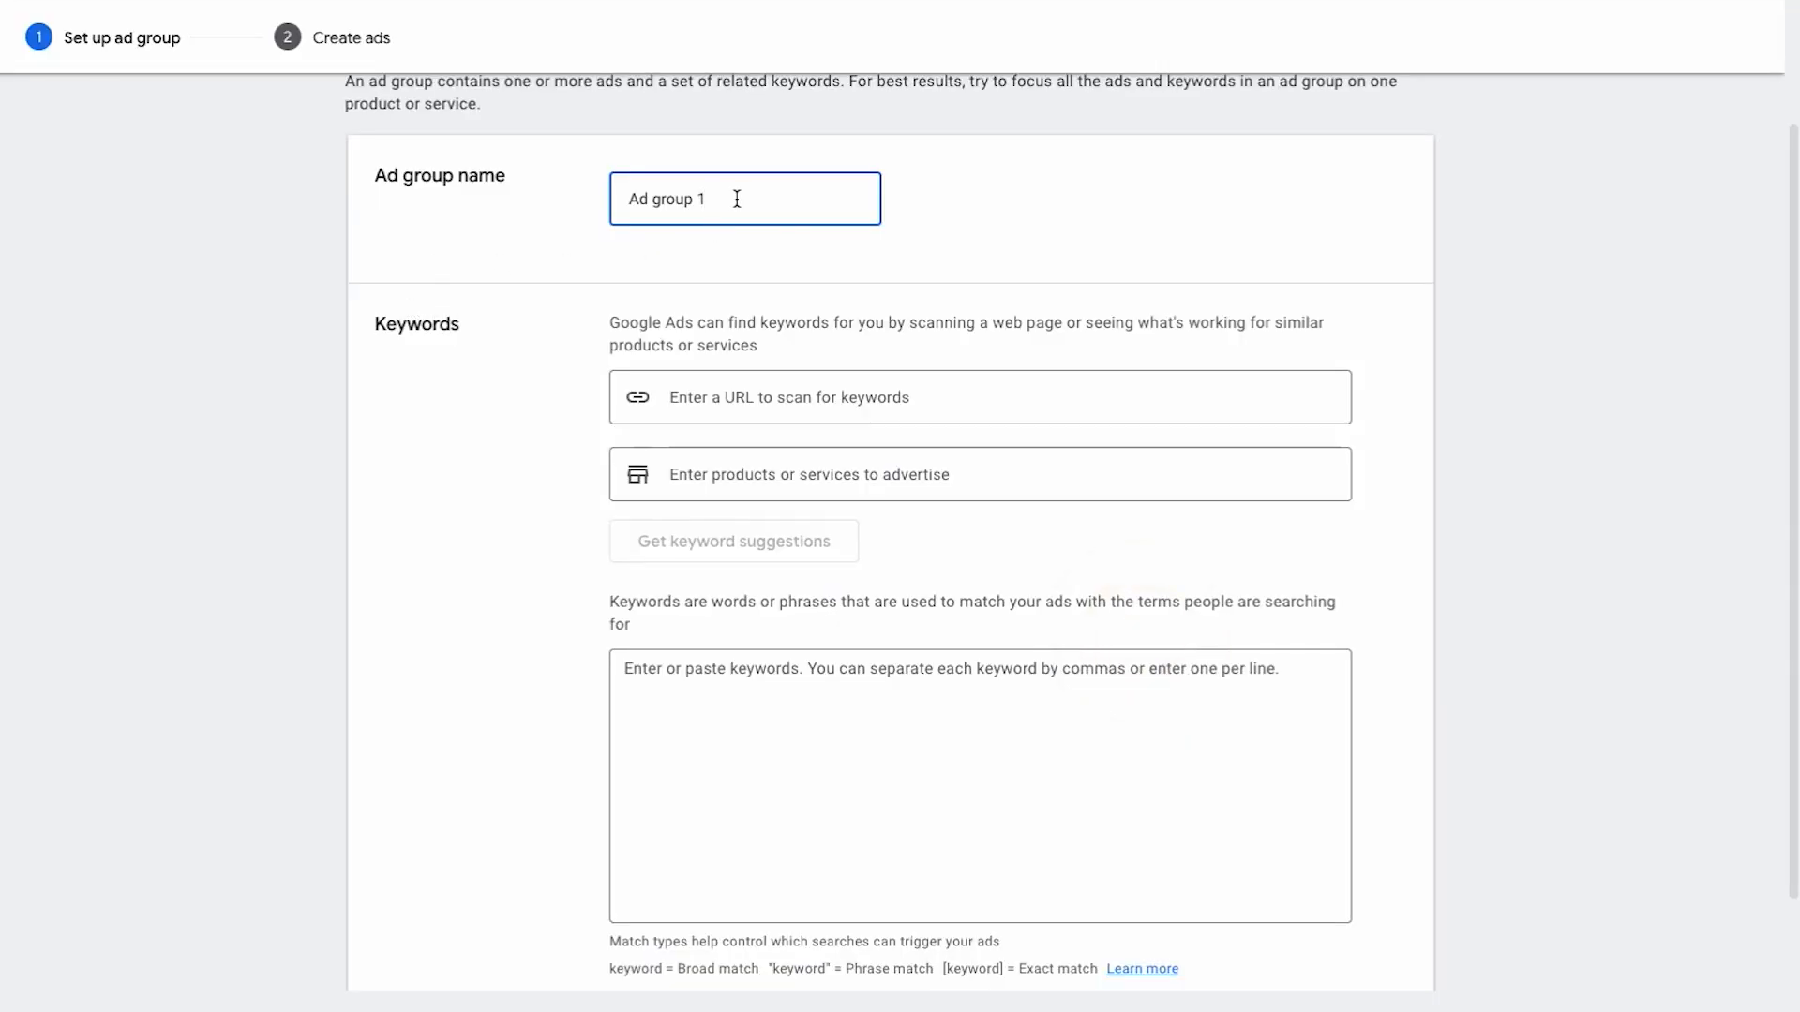
{"action": "left_click_drag", "start_coordinate": [731, 206], "coordinate": [540, 195]}
{"action": "type", "text": "Lawn Mowing Services"}
{"action": "left_click", "coordinate": [403, 221]}
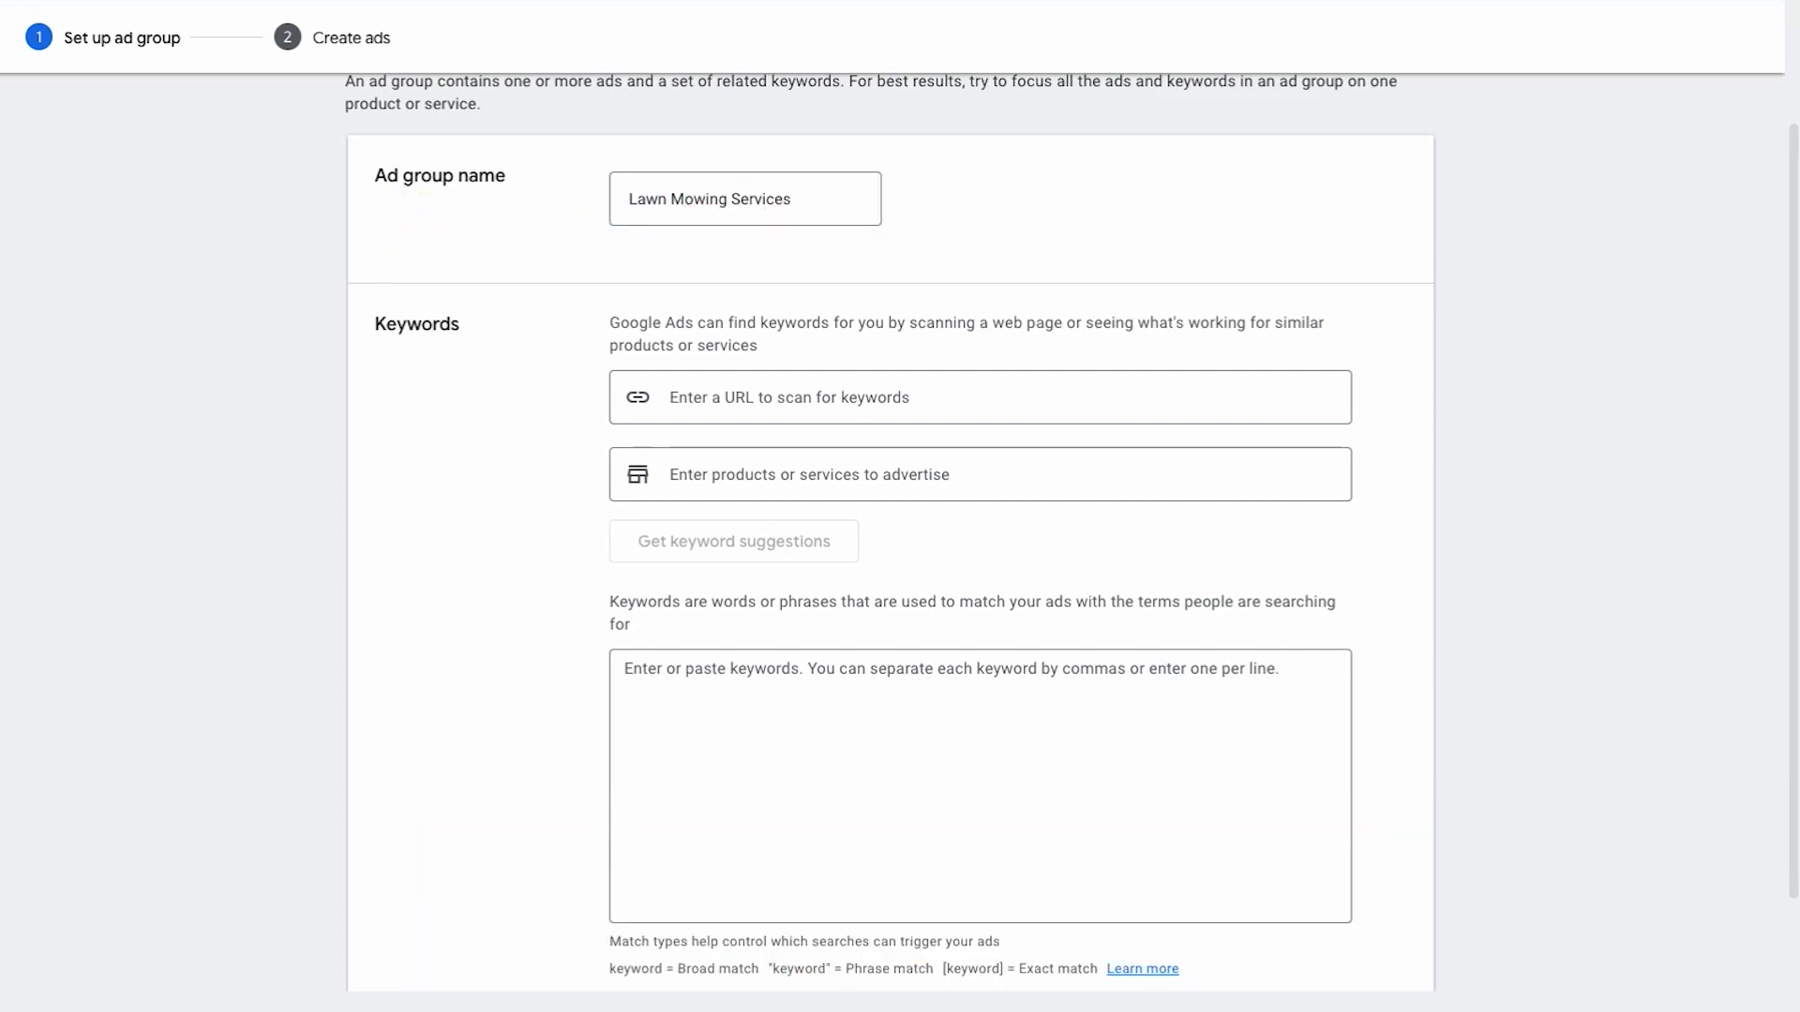
Add the broad match keyword "lawn mowing services" to the ad group and continue to ad creation
{"action": "left_click", "coordinate": [667, 677]}
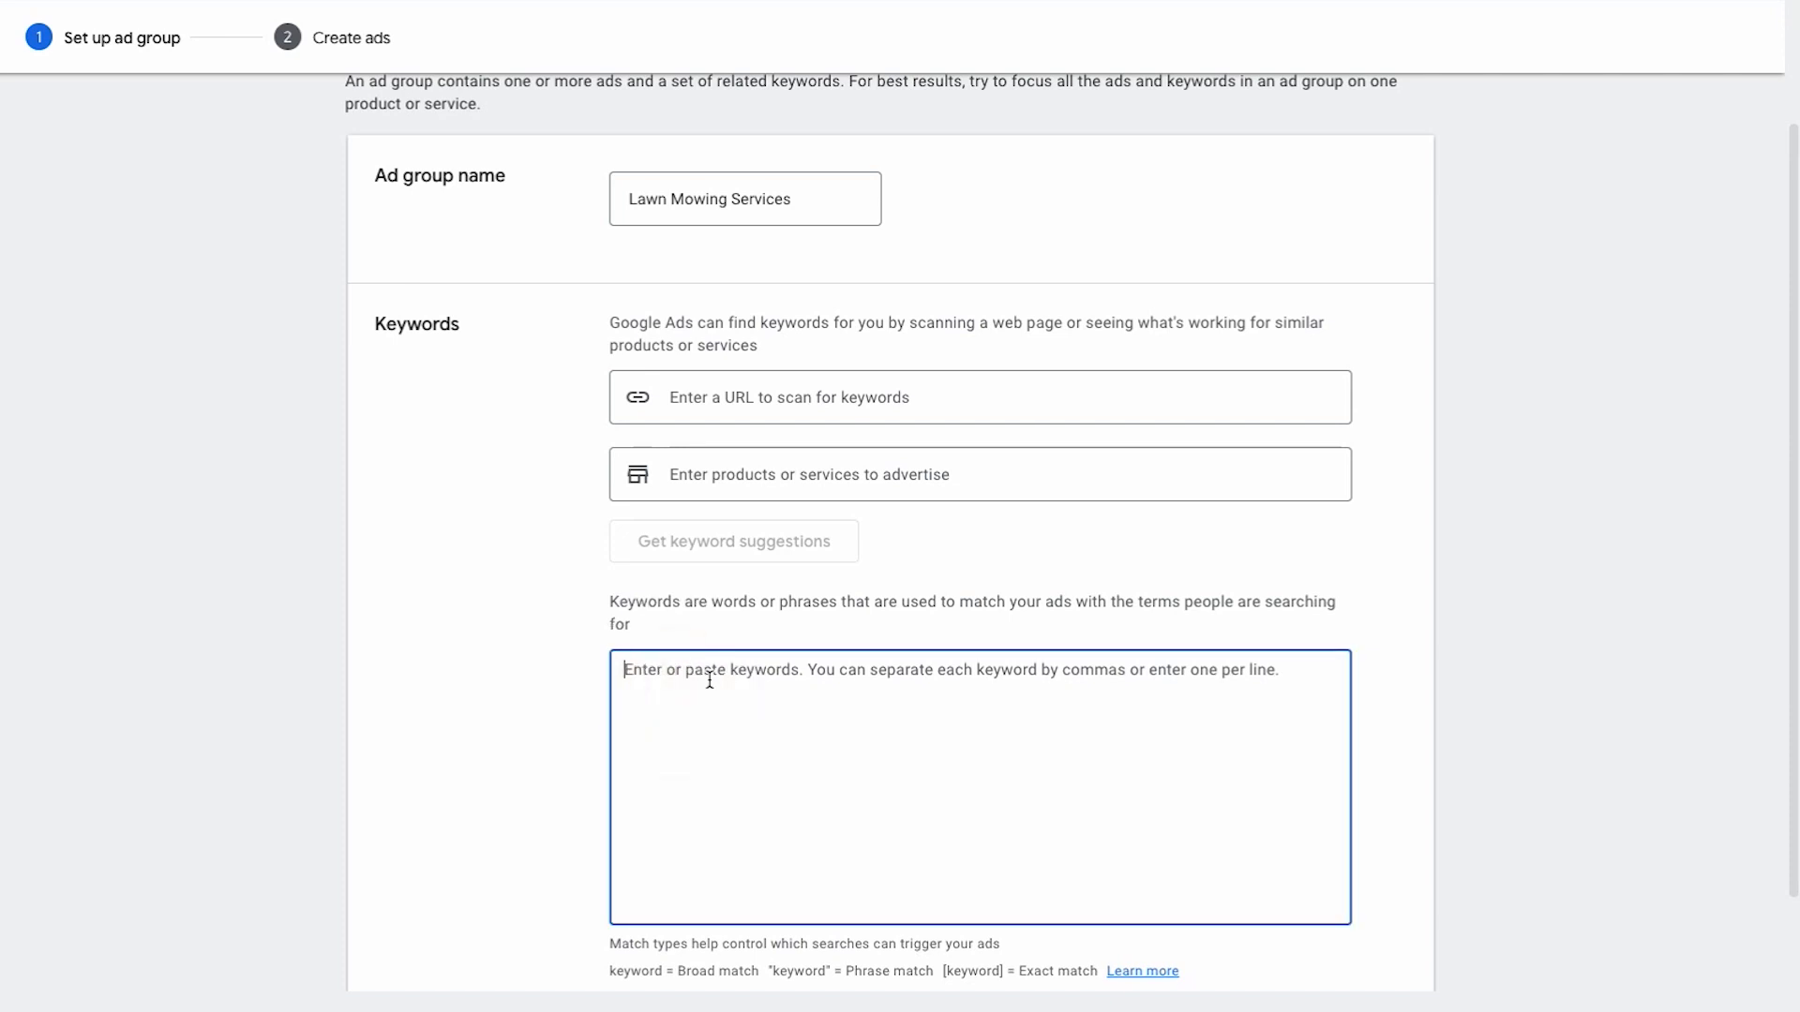
{"action": "type", "text": "lawn mowing services"}
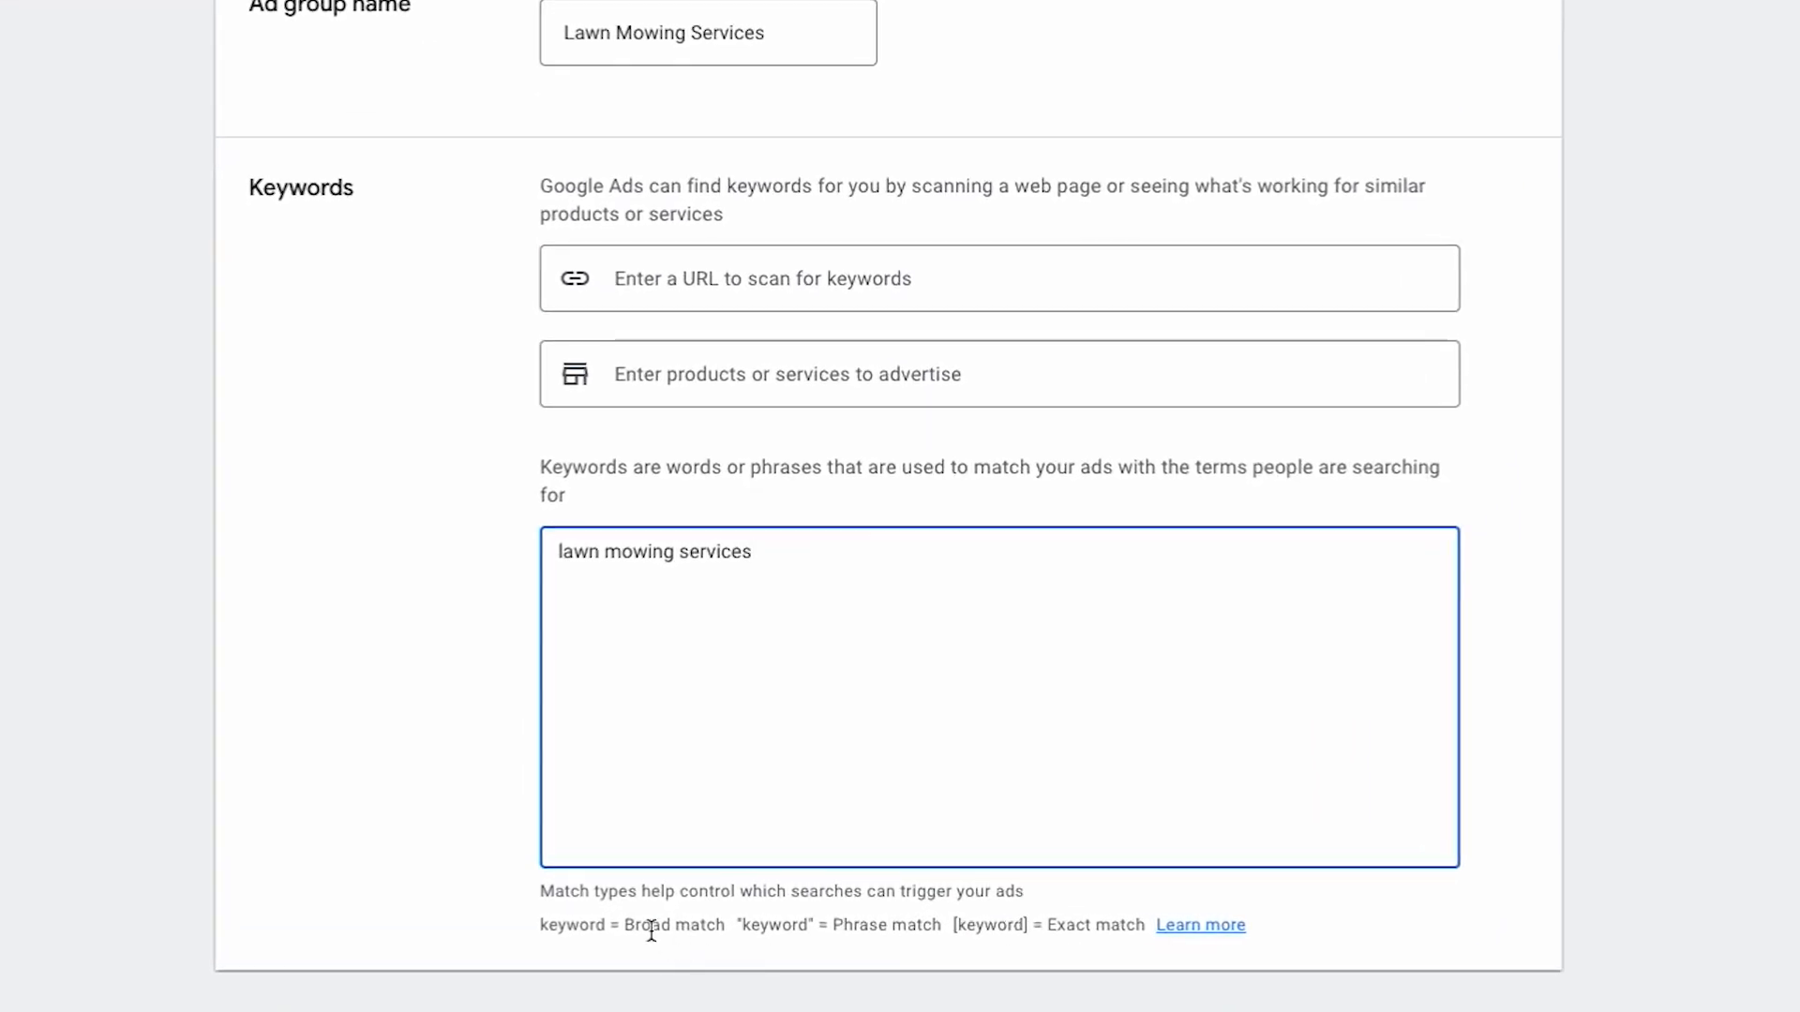
{"action": "double_click", "coordinate": [802, 923]}
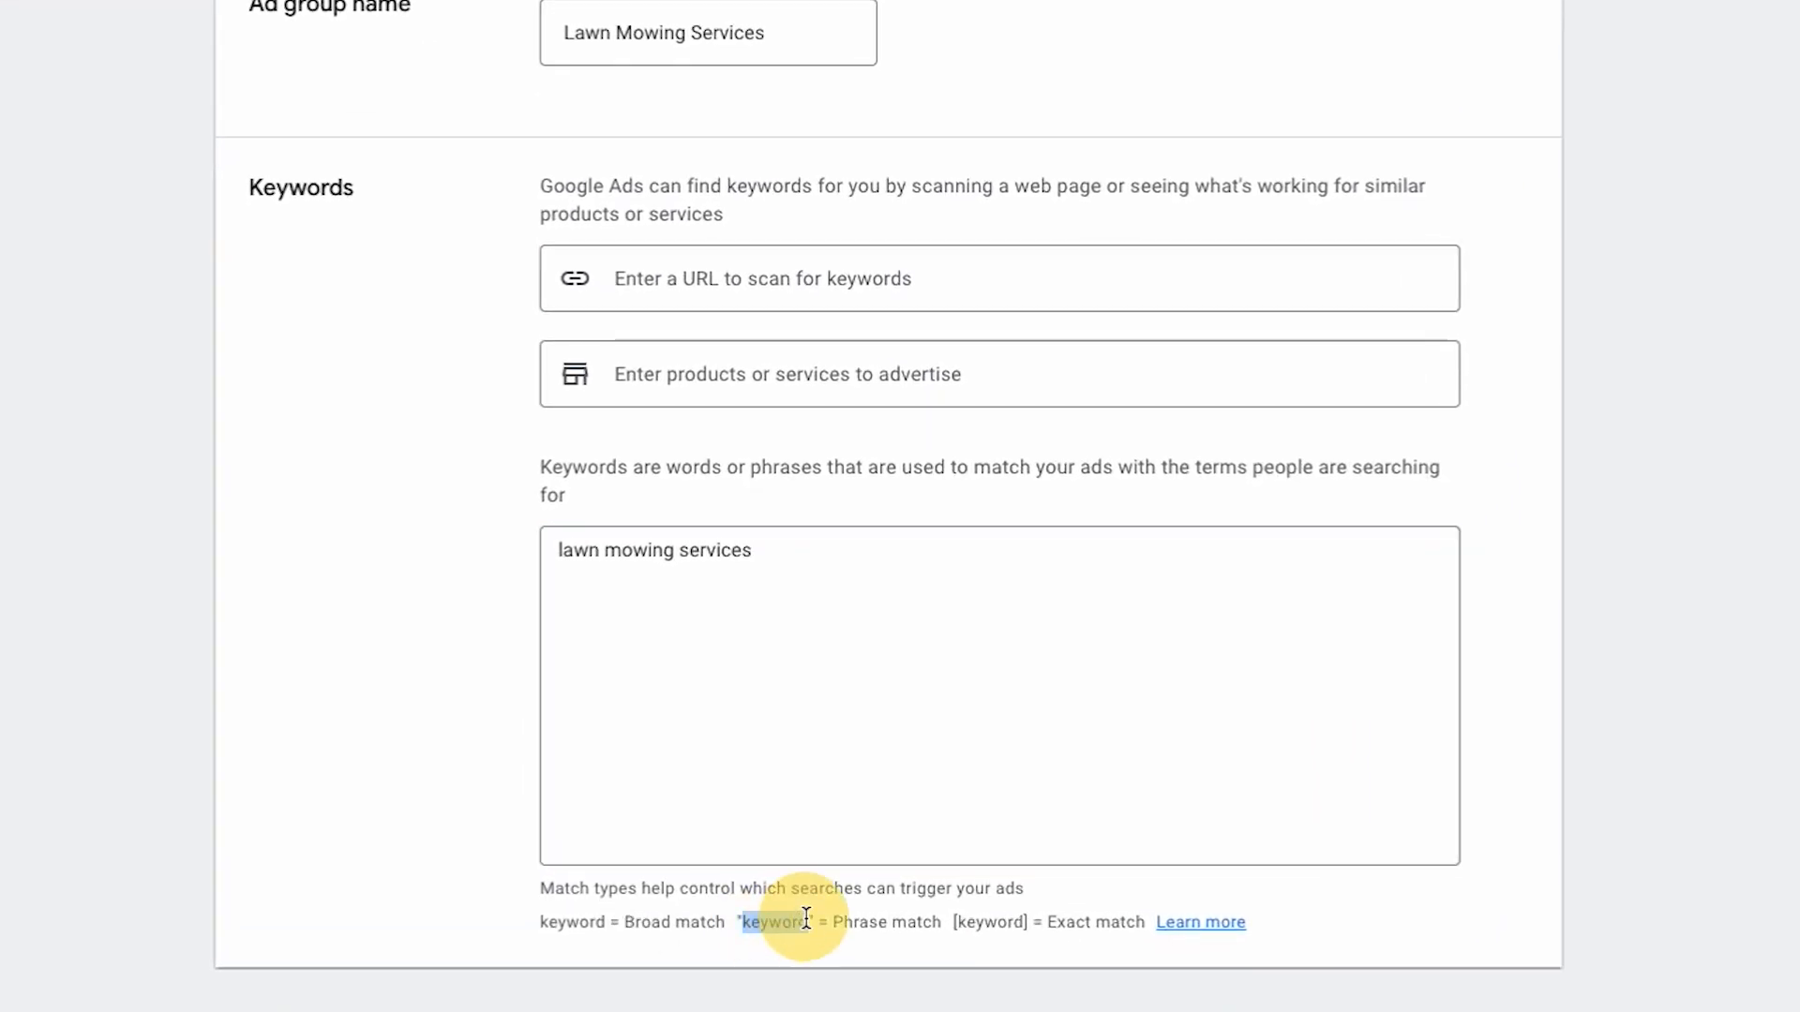
{"action": "left_click_drag", "start_coordinate": [834, 924], "coordinate": [1143, 924]}
{"action": "left_click", "coordinate": [944, 933]}
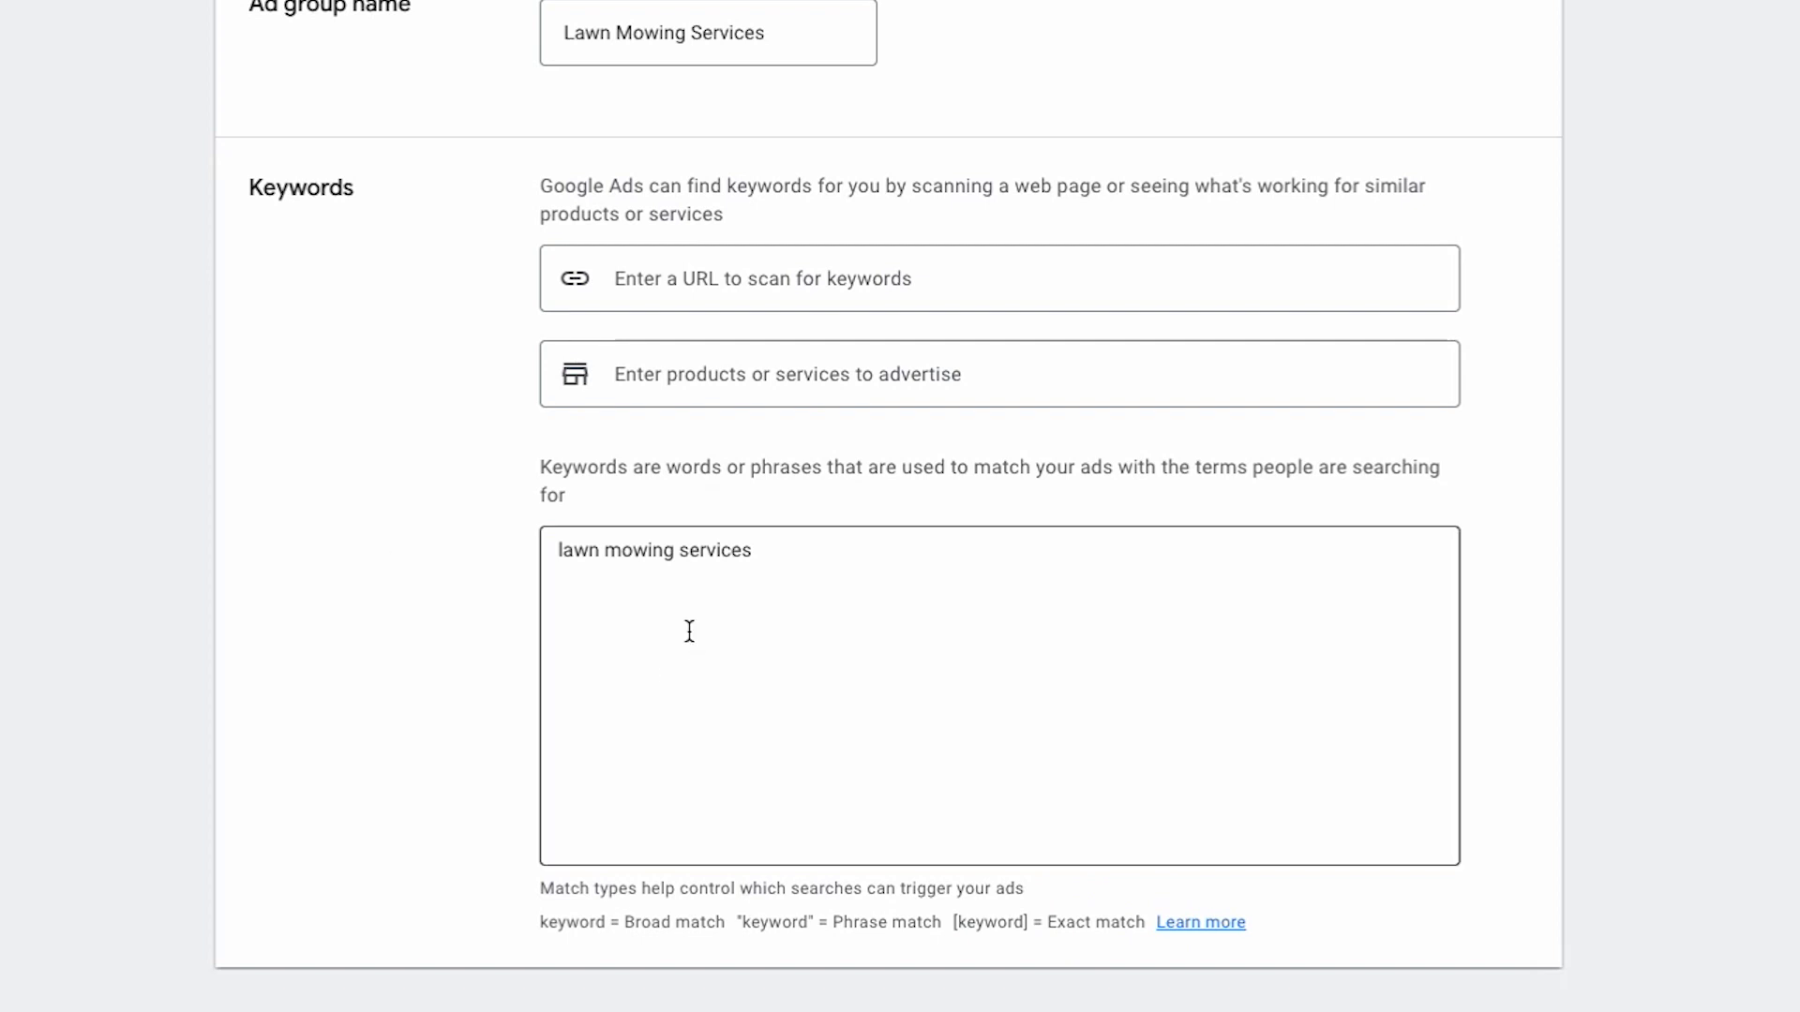
{"action": "scroll", "coordinate": [694, 631], "scroll_direction": "down", "scroll_amount": 1}
{"action": "left_click", "coordinate": [328, 954]}
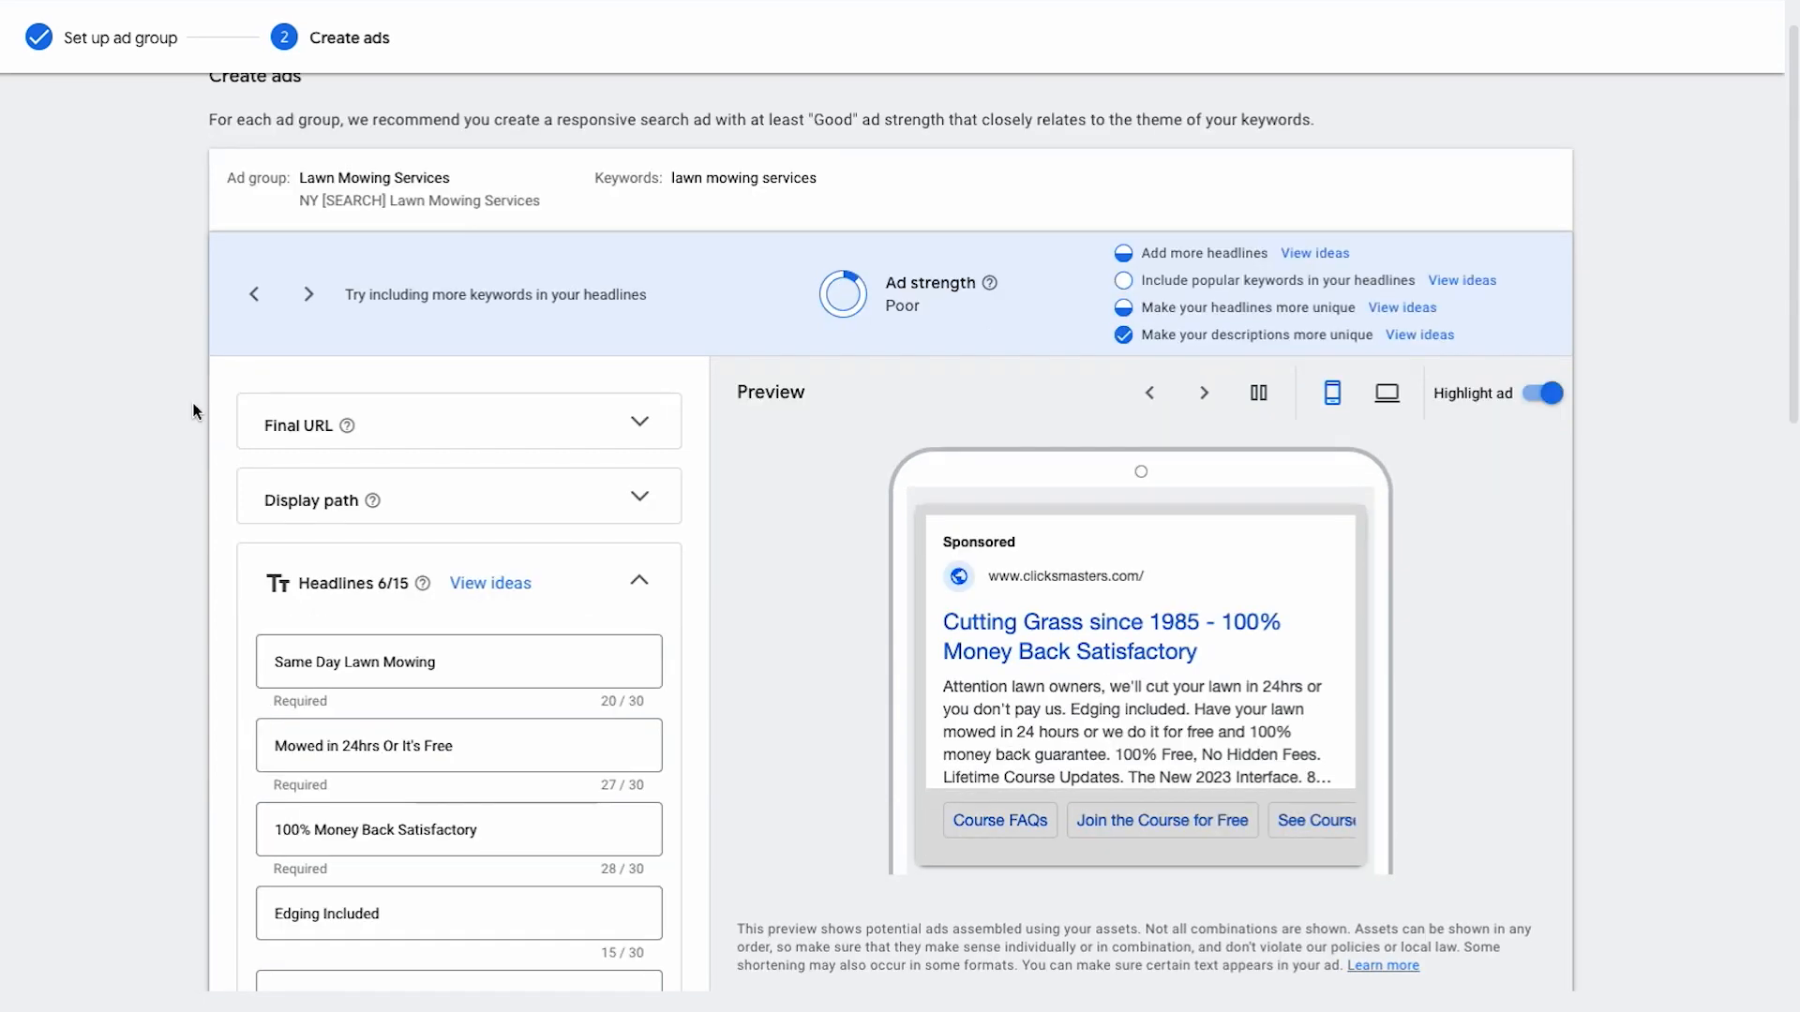
Check the ad's final URL and review its headlines
{"action": "left_click", "coordinate": [272, 422]}
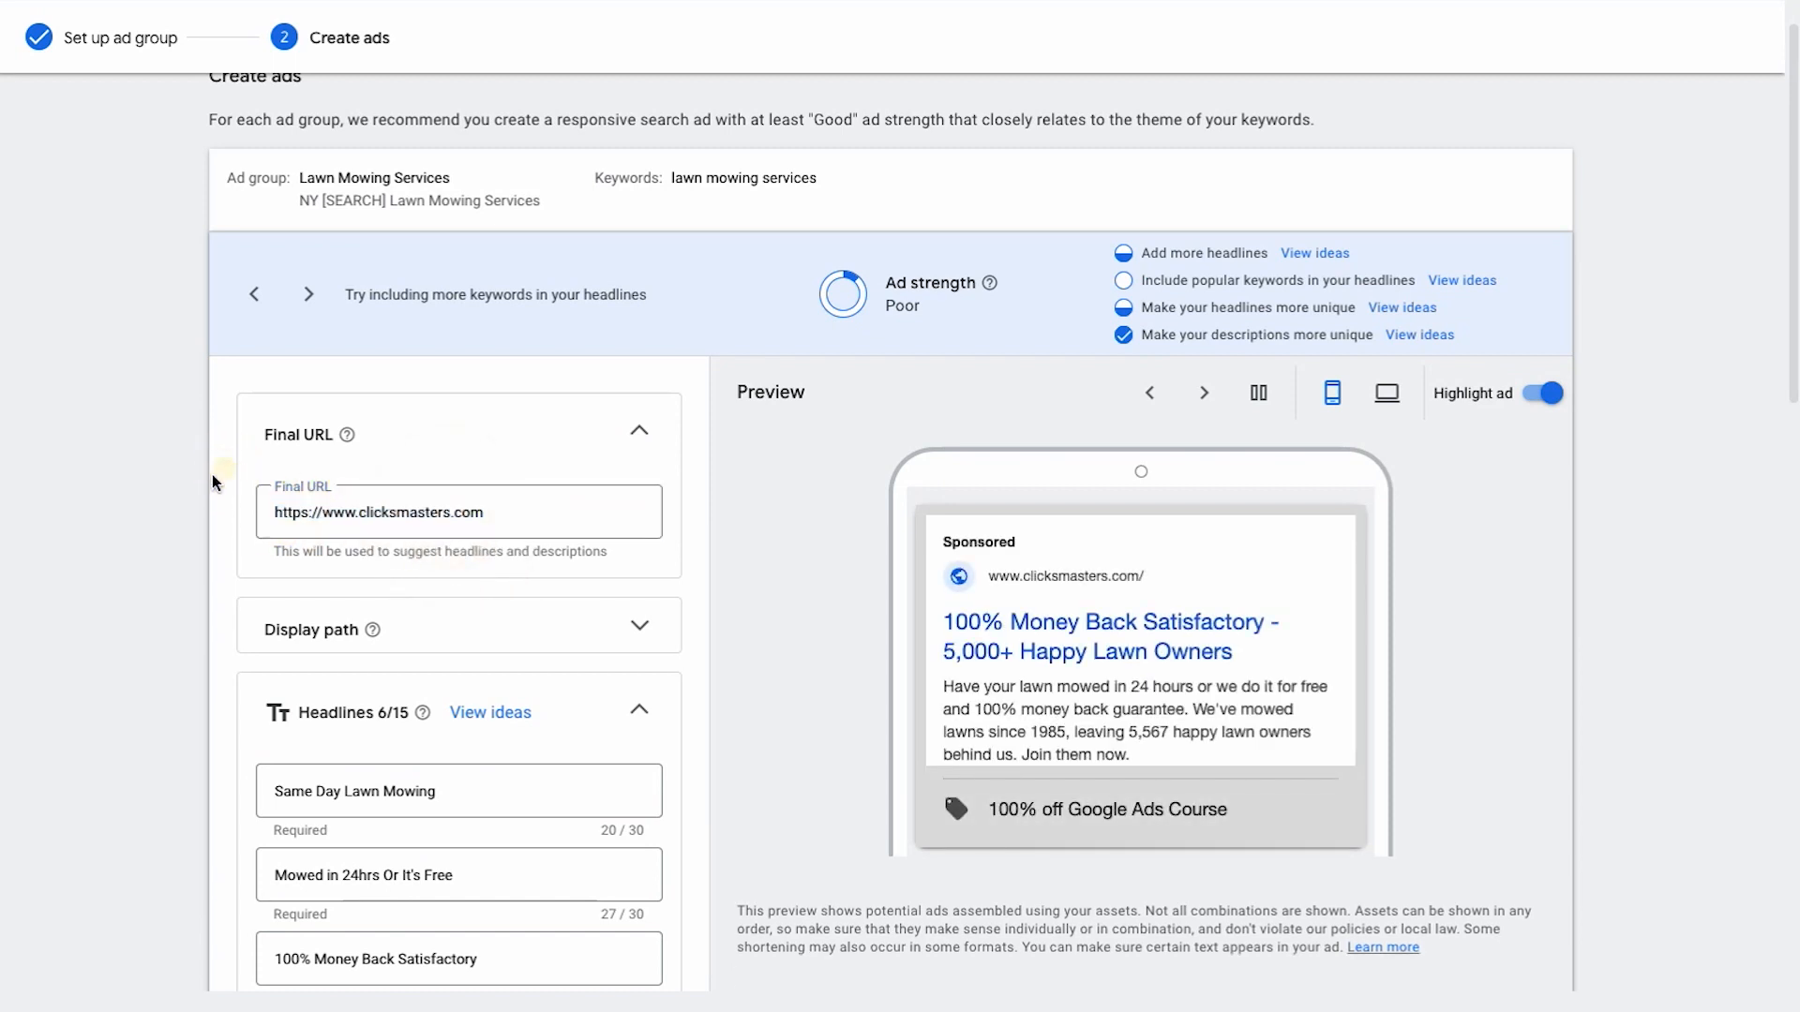
{"action": "scroll", "coordinate": [207, 474], "scroll_direction": "down", "scroll_amount": 3}
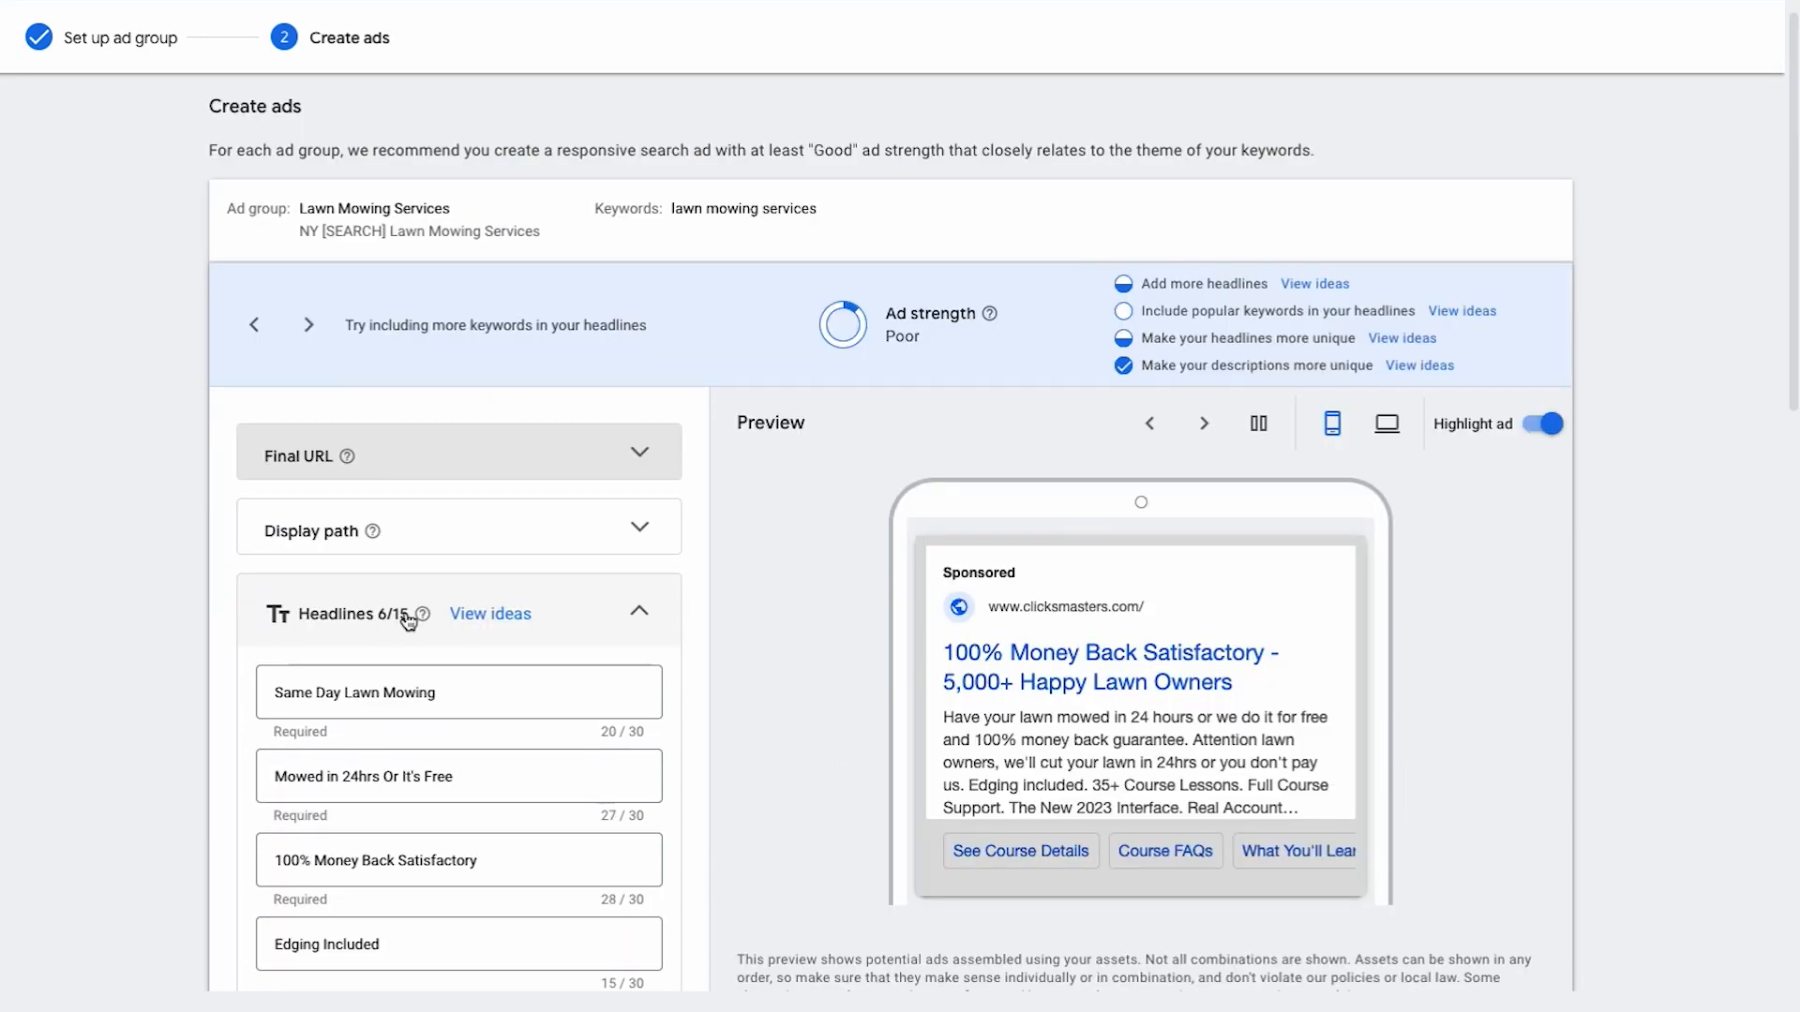
{"action": "scroll", "coordinate": [470, 604], "scroll_direction": "down", "scroll_amount": 2}
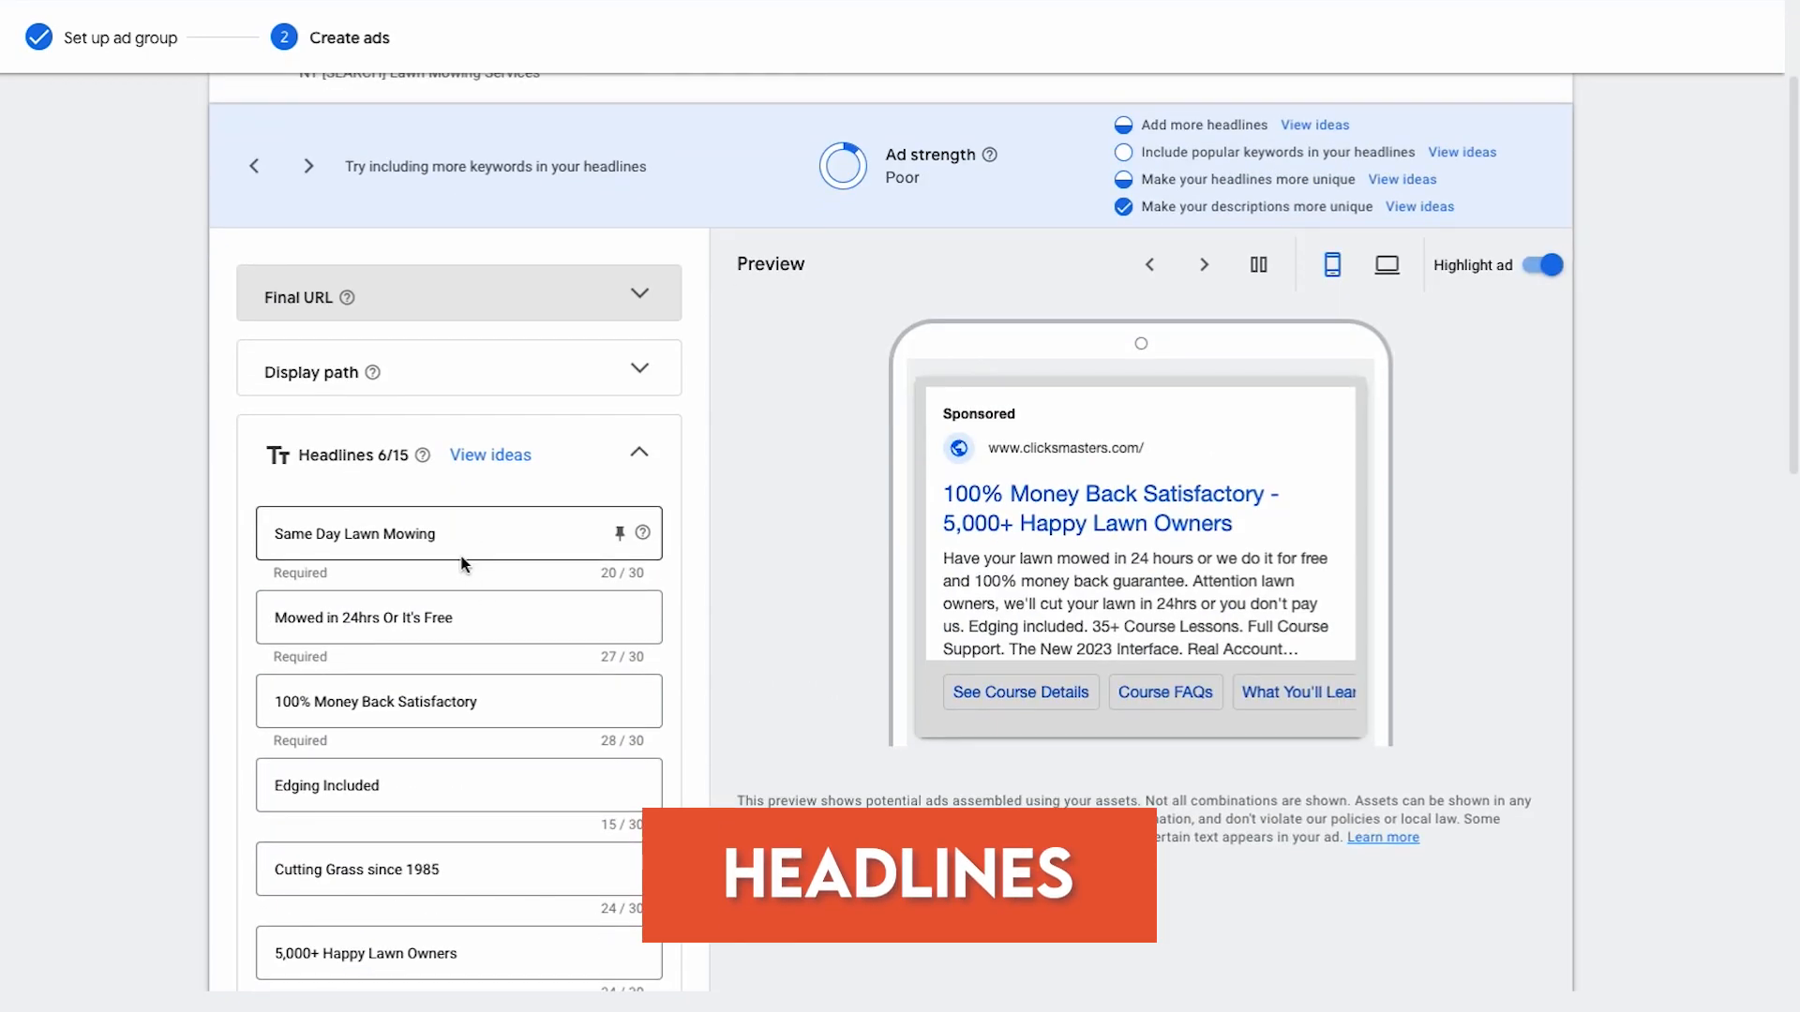
{"action": "scroll", "coordinate": [490, 527], "scroll_direction": "down", "scroll_amount": 5}
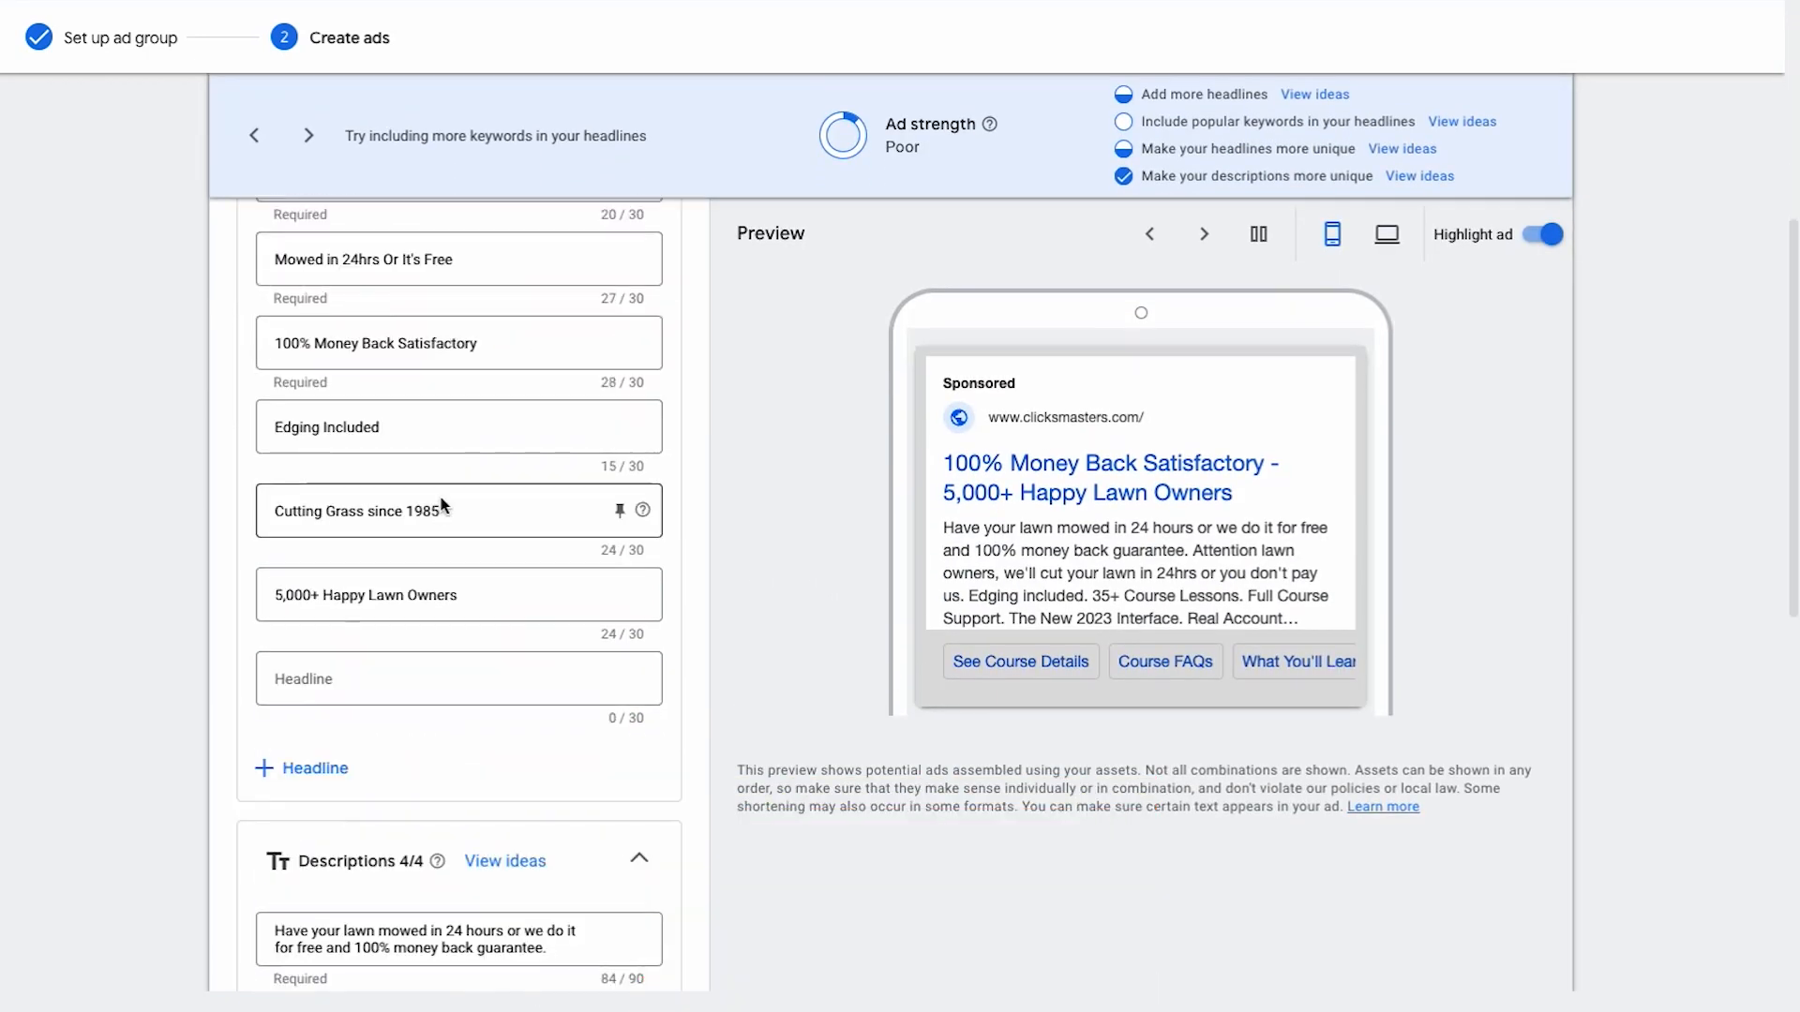
{"action": "scroll", "coordinate": [444, 506], "scroll_direction": "up", "scroll_amount": 2}
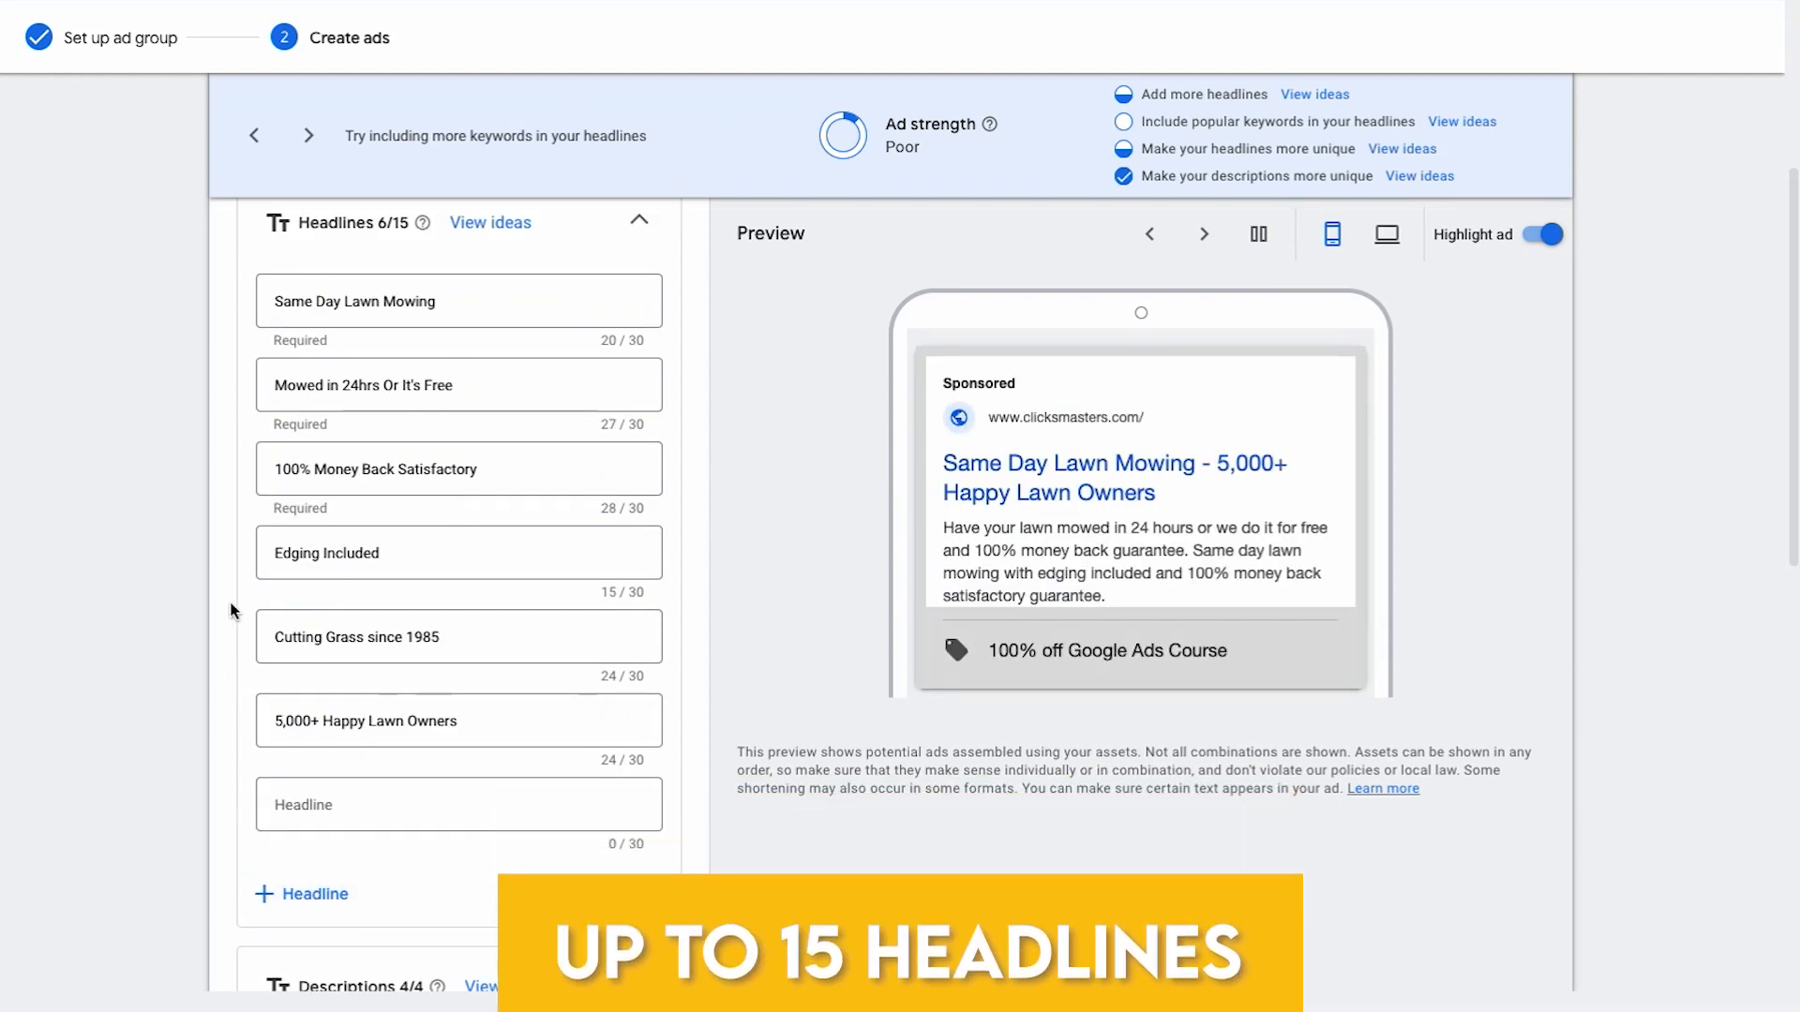
{"action": "scroll", "coordinate": [222, 582], "scroll_direction": "up", "scroll_amount": 1}
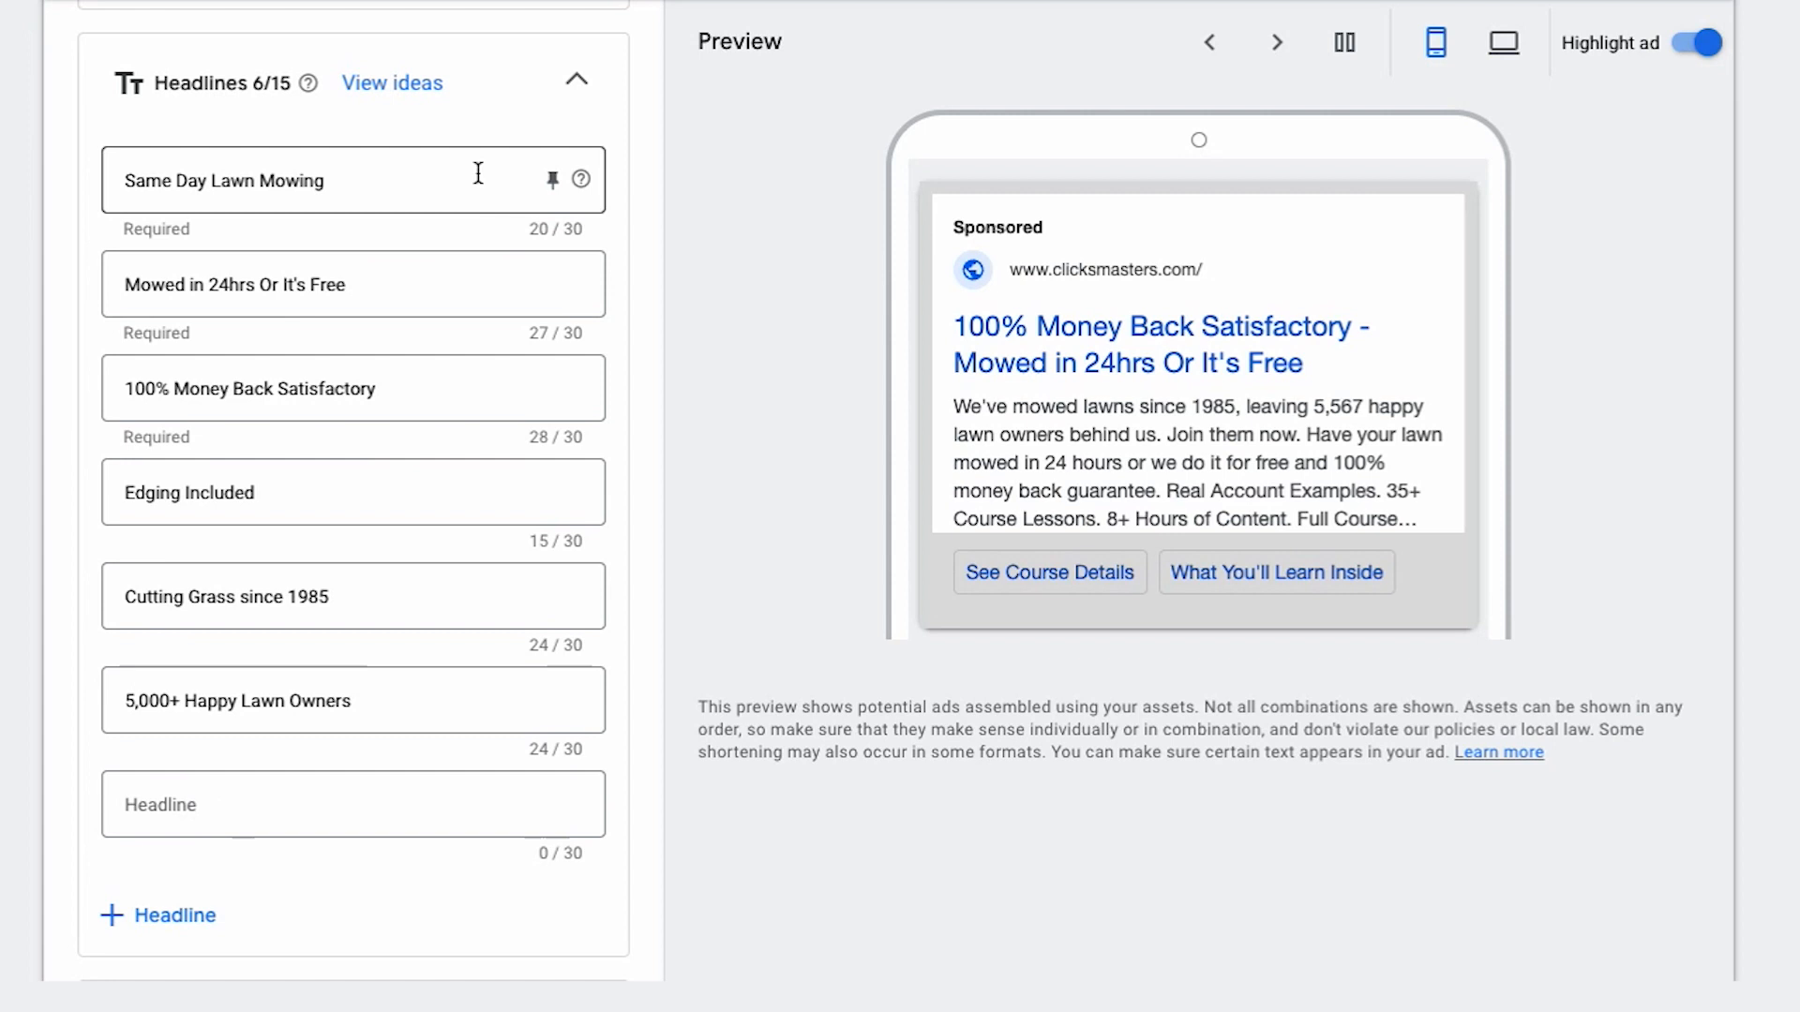
Check the pinning positions for the Same Day Lawn Mowing headline and examine the ad strength rating
{"action": "left_click", "coordinate": [552, 180]}
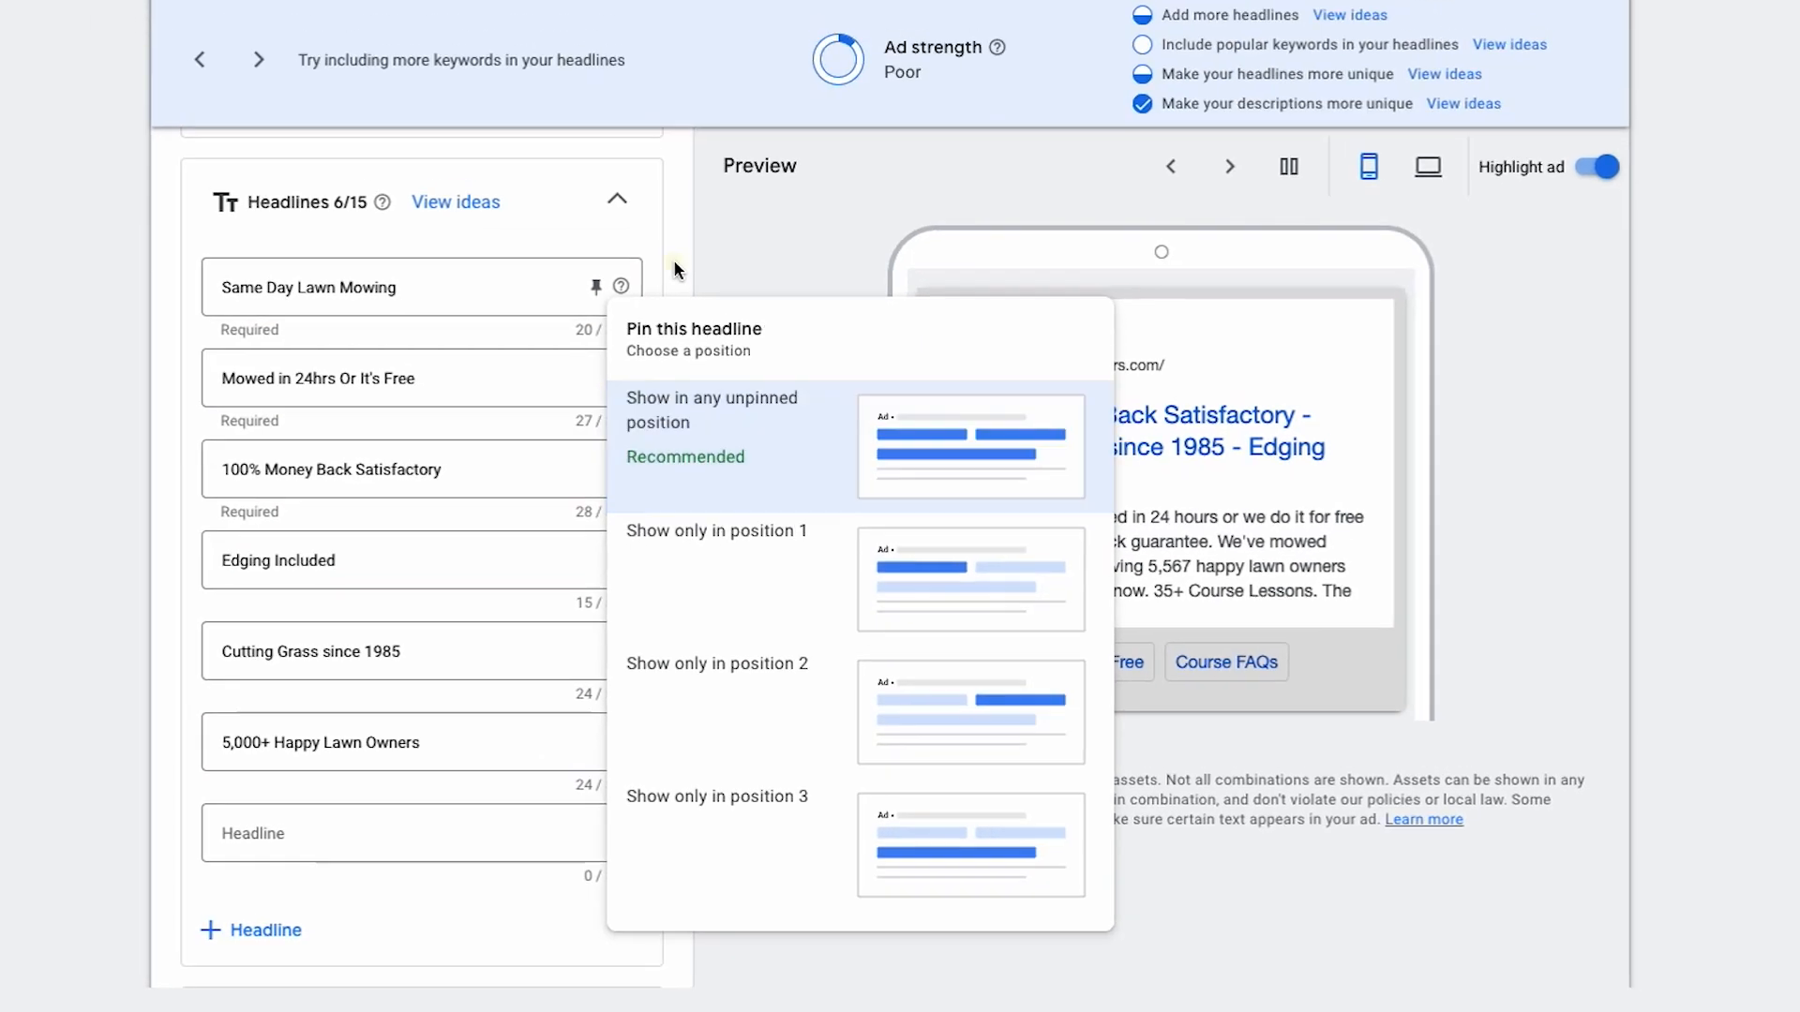
{"action": "left_click", "coordinate": [641, 159]}
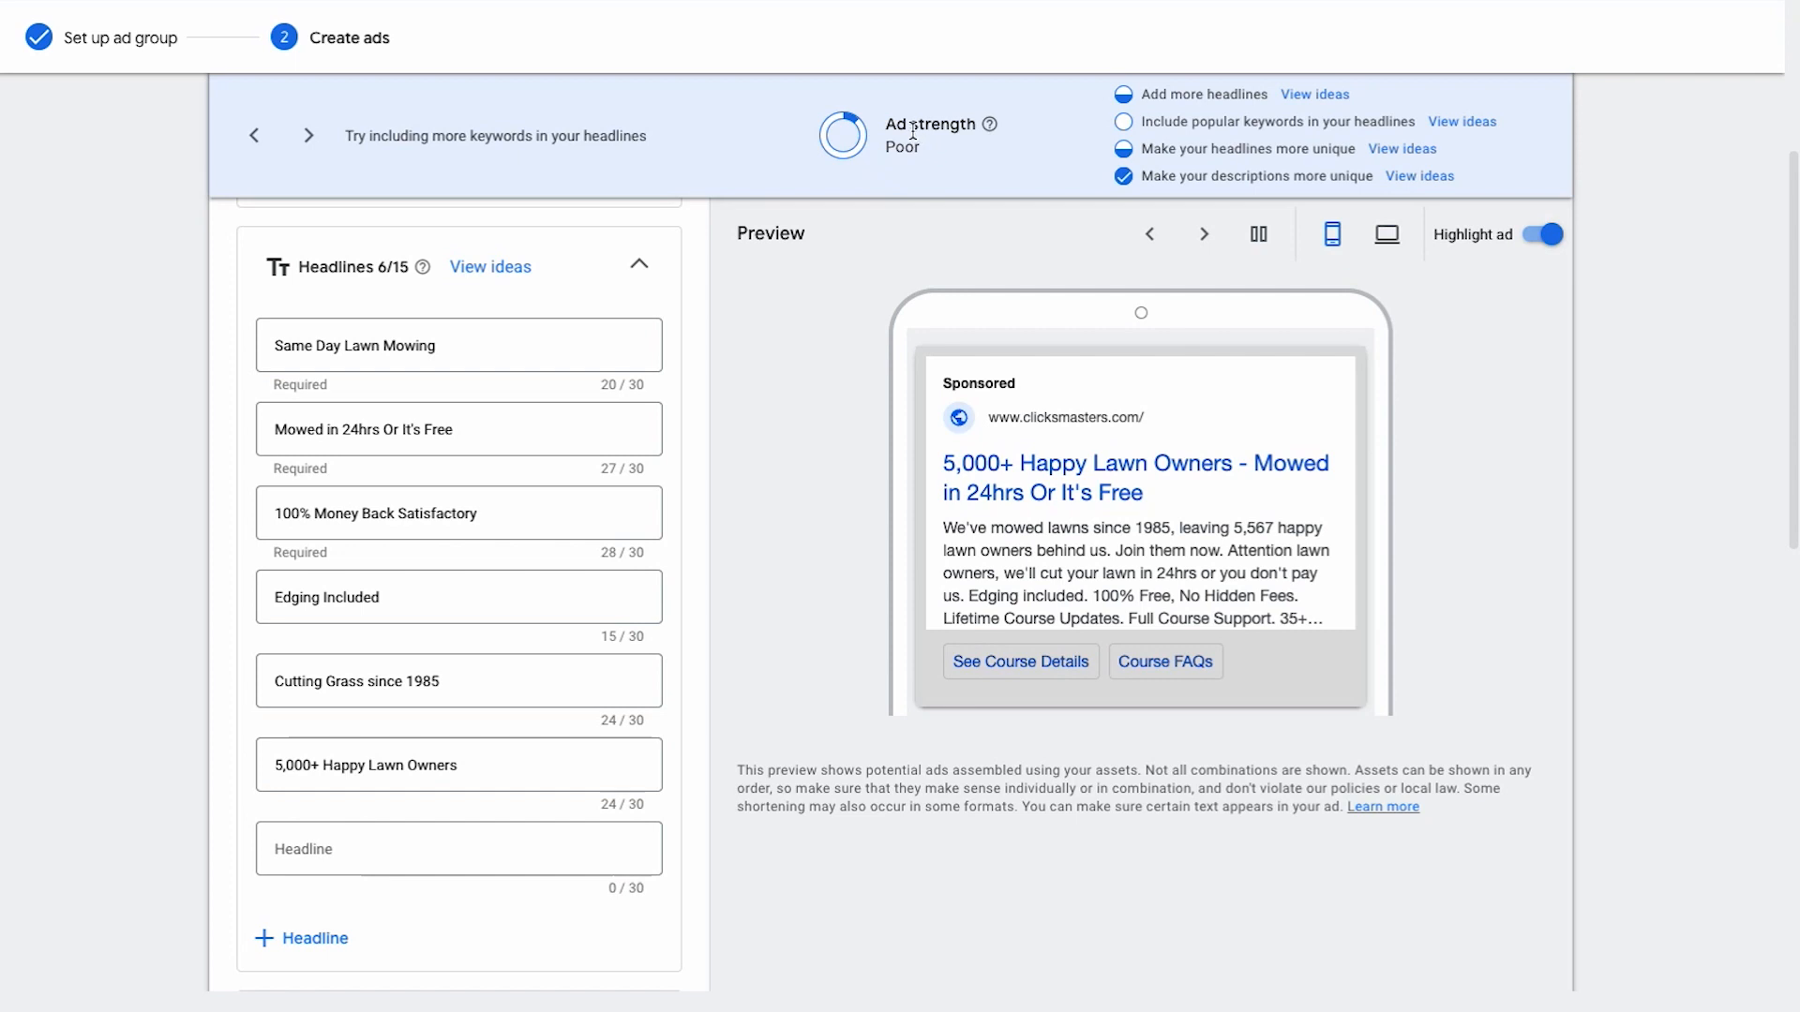
{"action": "triple_click", "coordinate": [914, 132]}
{"action": "left_click", "coordinate": [958, 194]}
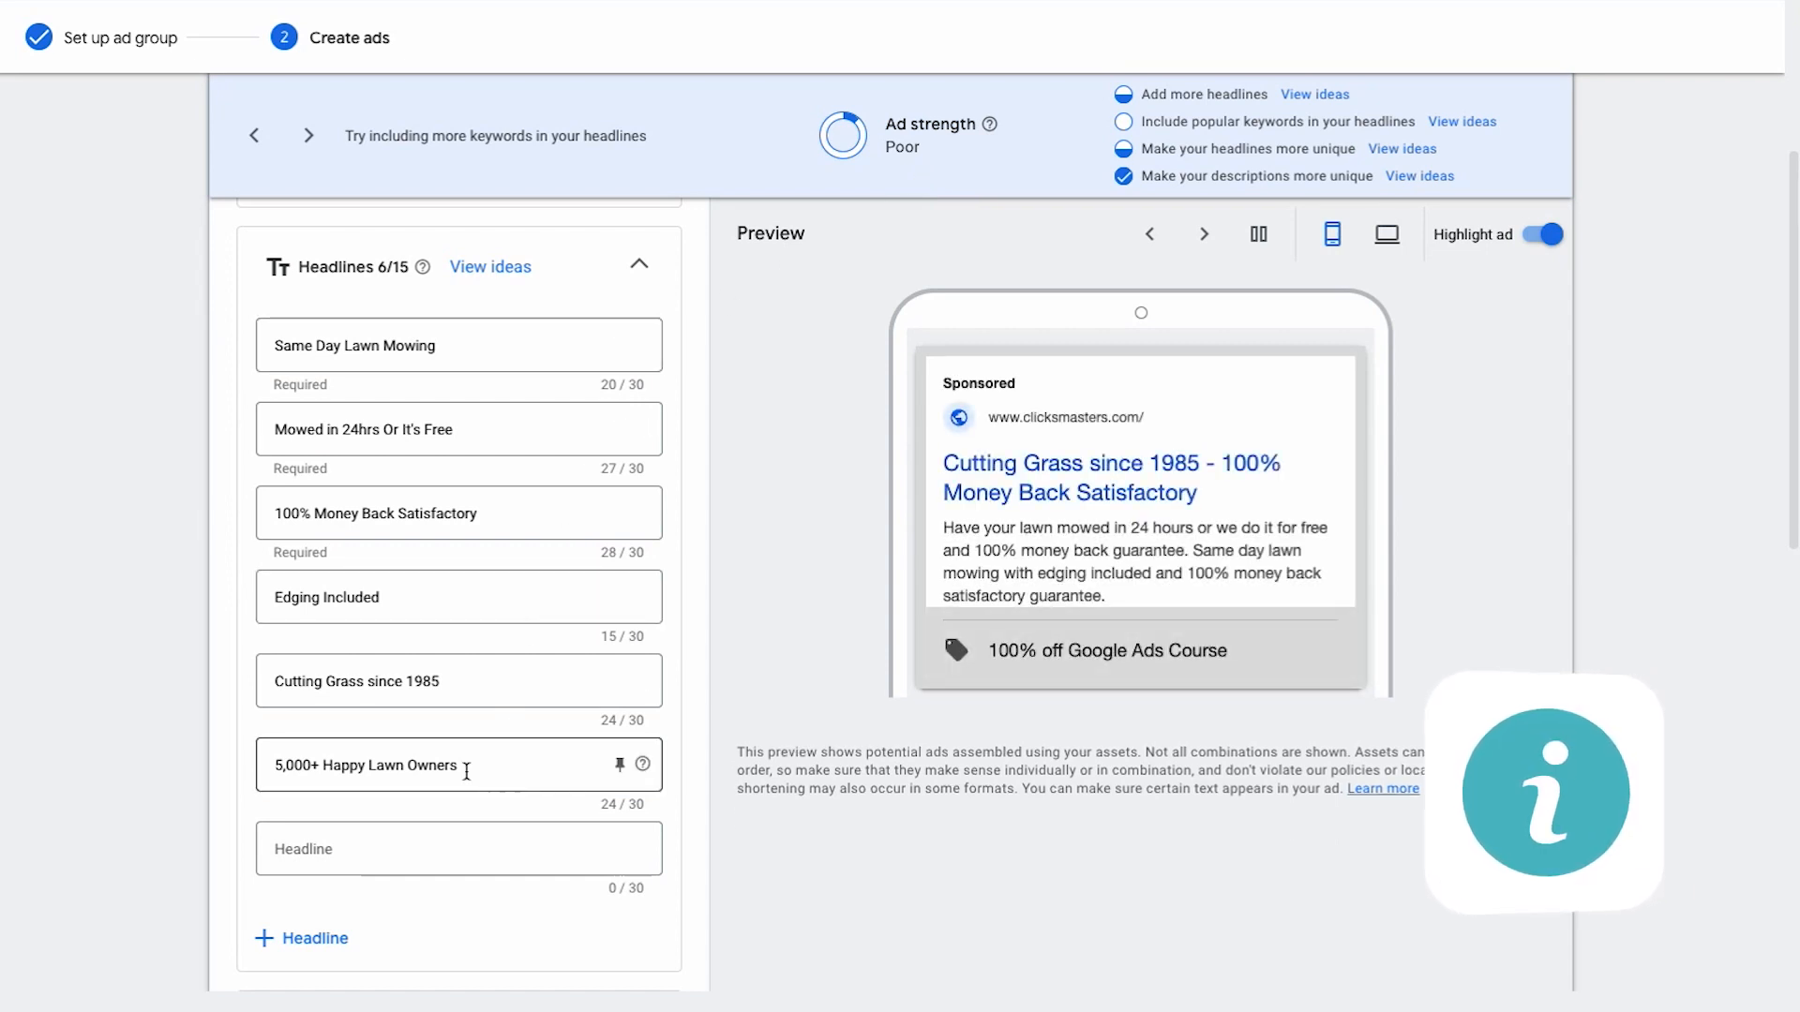
{"action": "left_click", "coordinate": [403, 845]}
{"action": "left_click", "coordinate": [225, 623]}
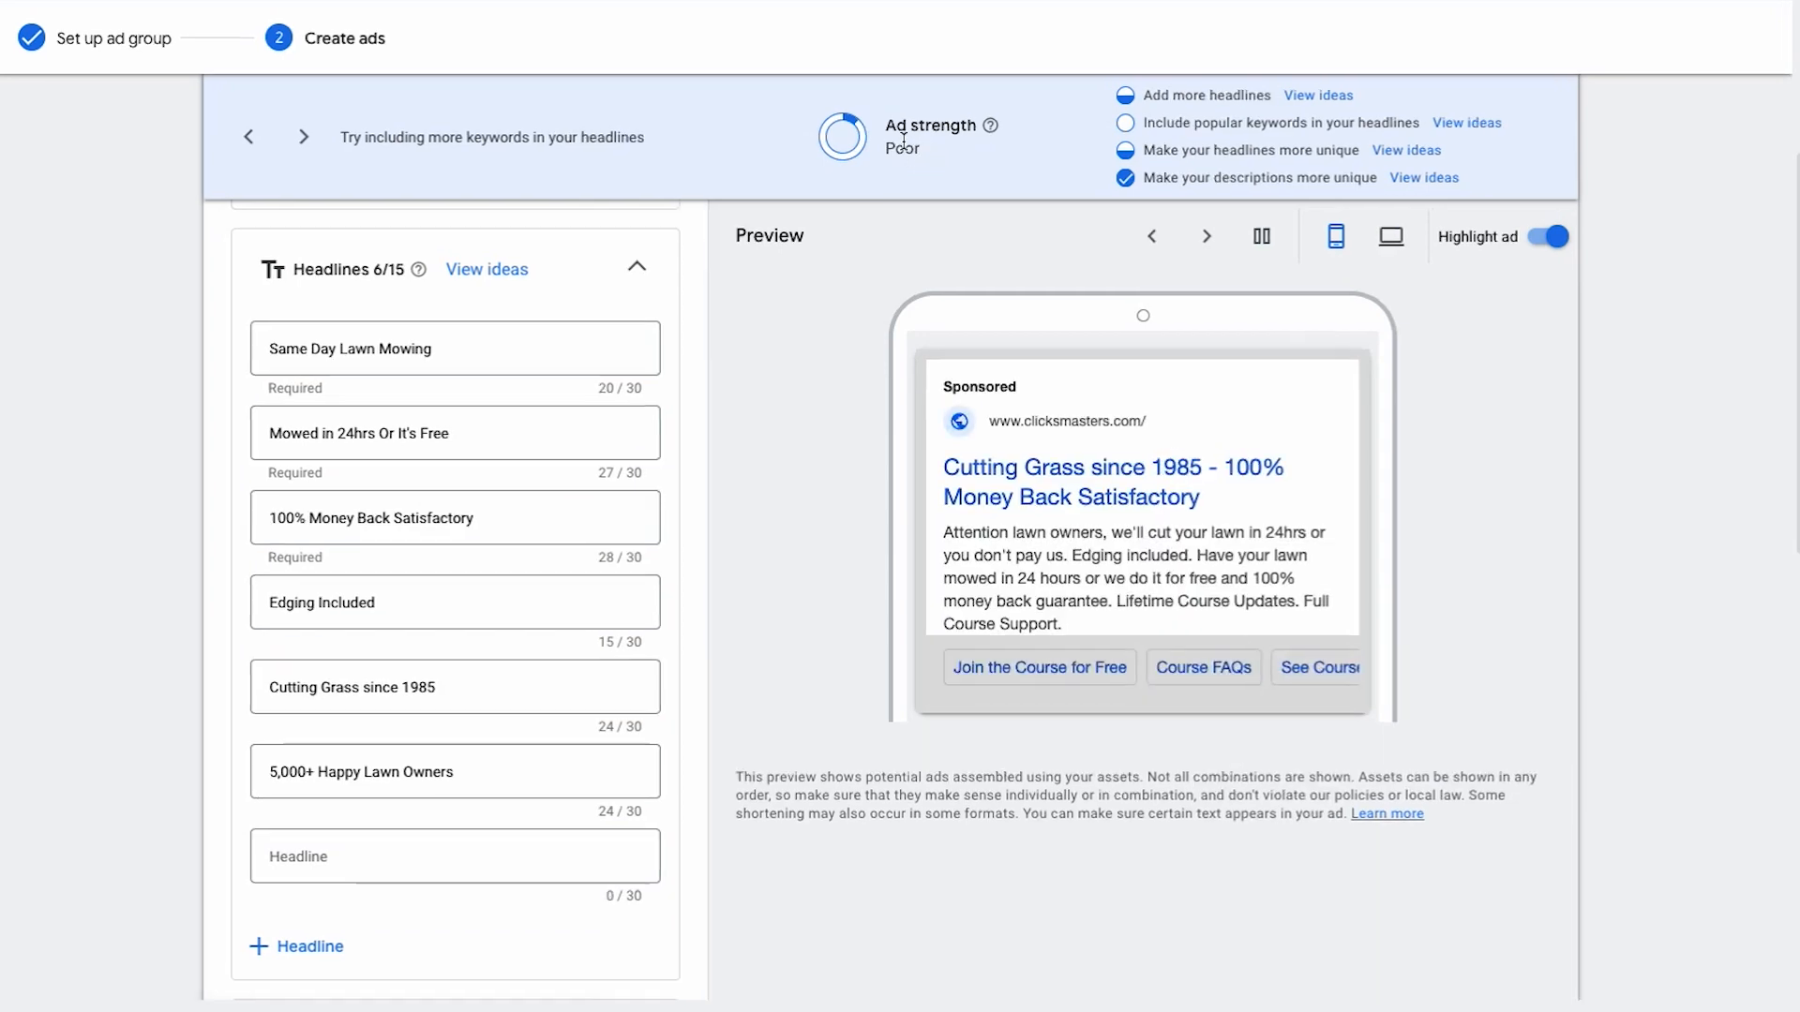
{"action": "scroll", "coordinate": [866, 186], "scroll_direction": "up", "scroll_amount": 1}
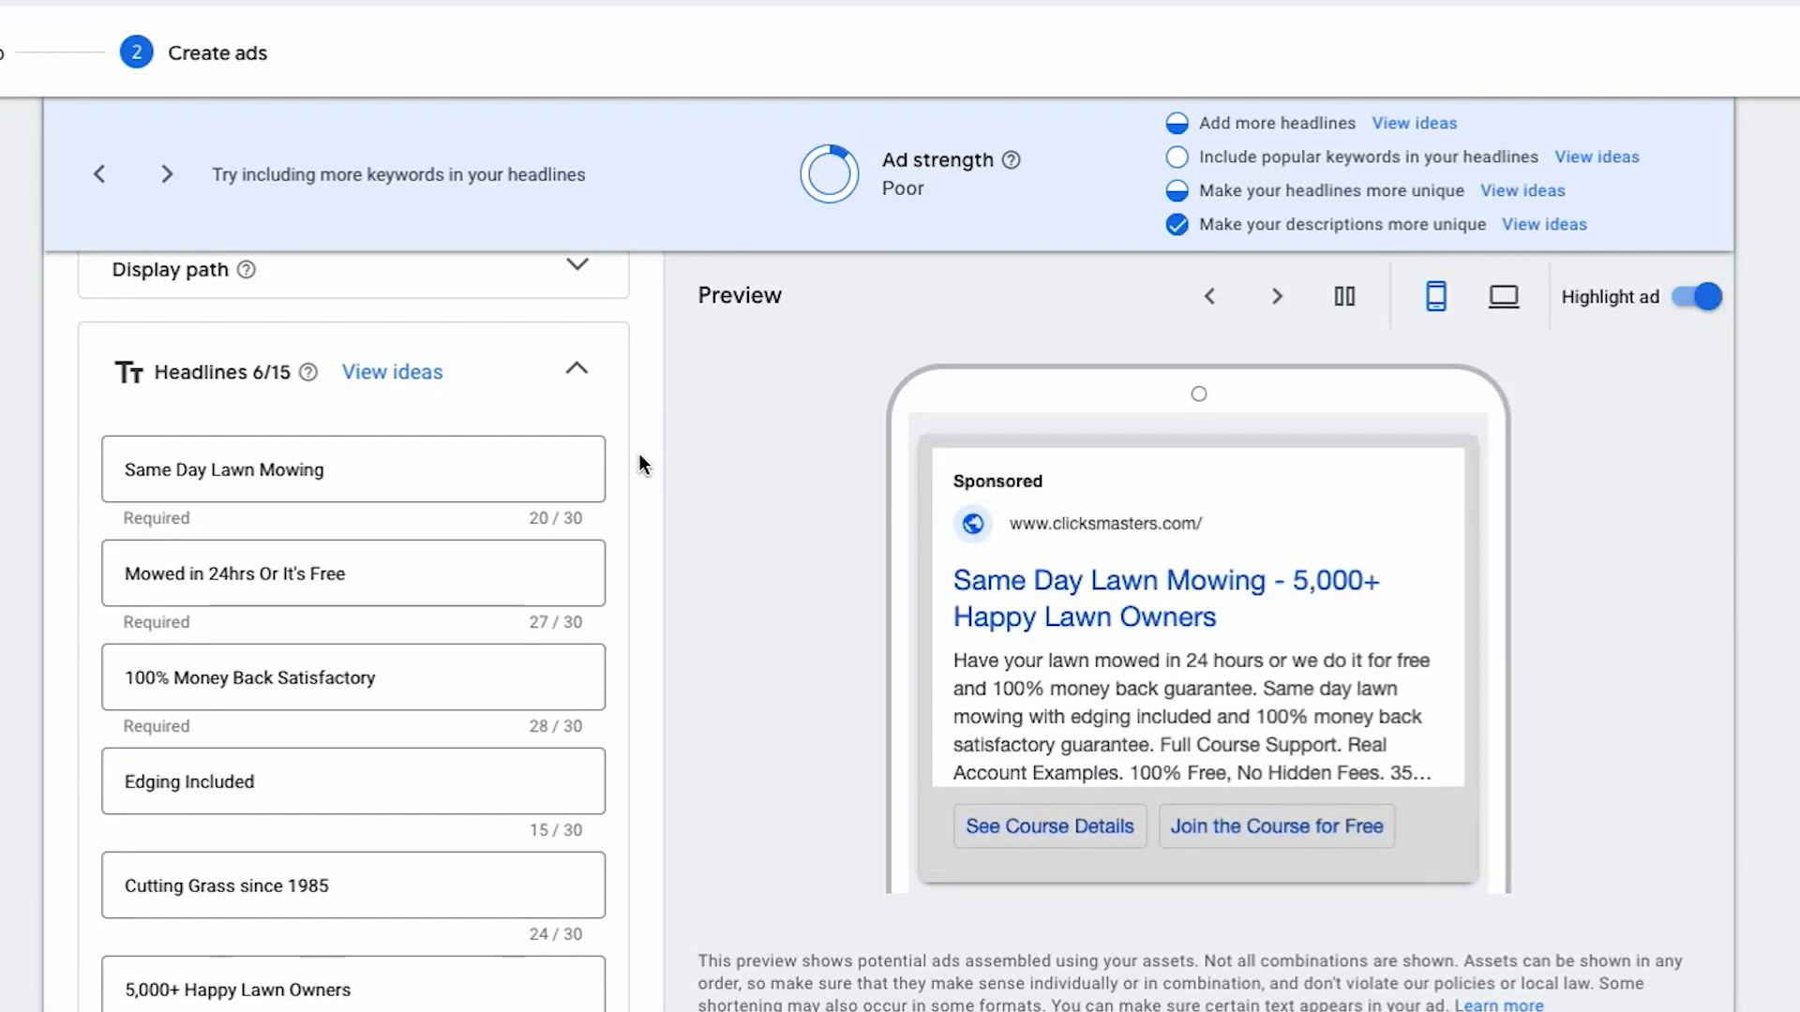
Review the ad descriptions and check the pinning positions for the first one, leaving it unpinned
{"action": "scroll", "coordinate": [642, 496], "scroll_direction": "down", "scroll_amount": 5}
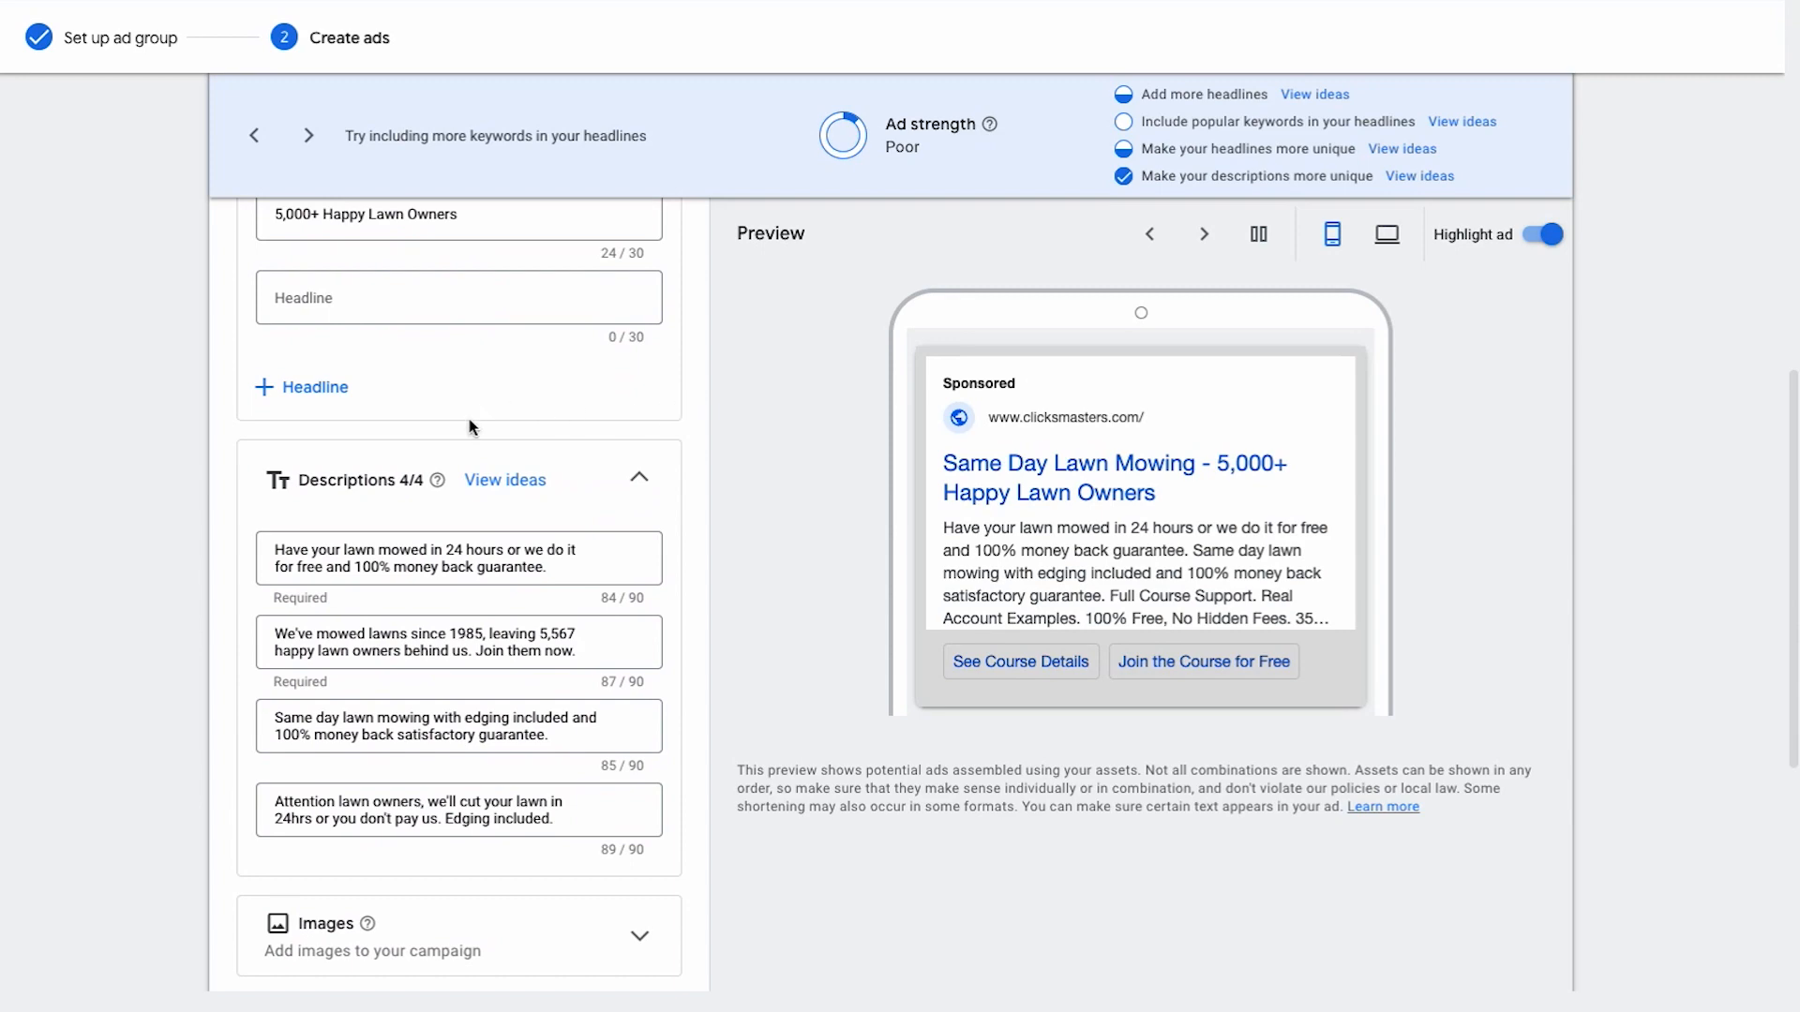
{"action": "scroll", "coordinate": [362, 451], "scroll_direction": "down", "scroll_amount": 1}
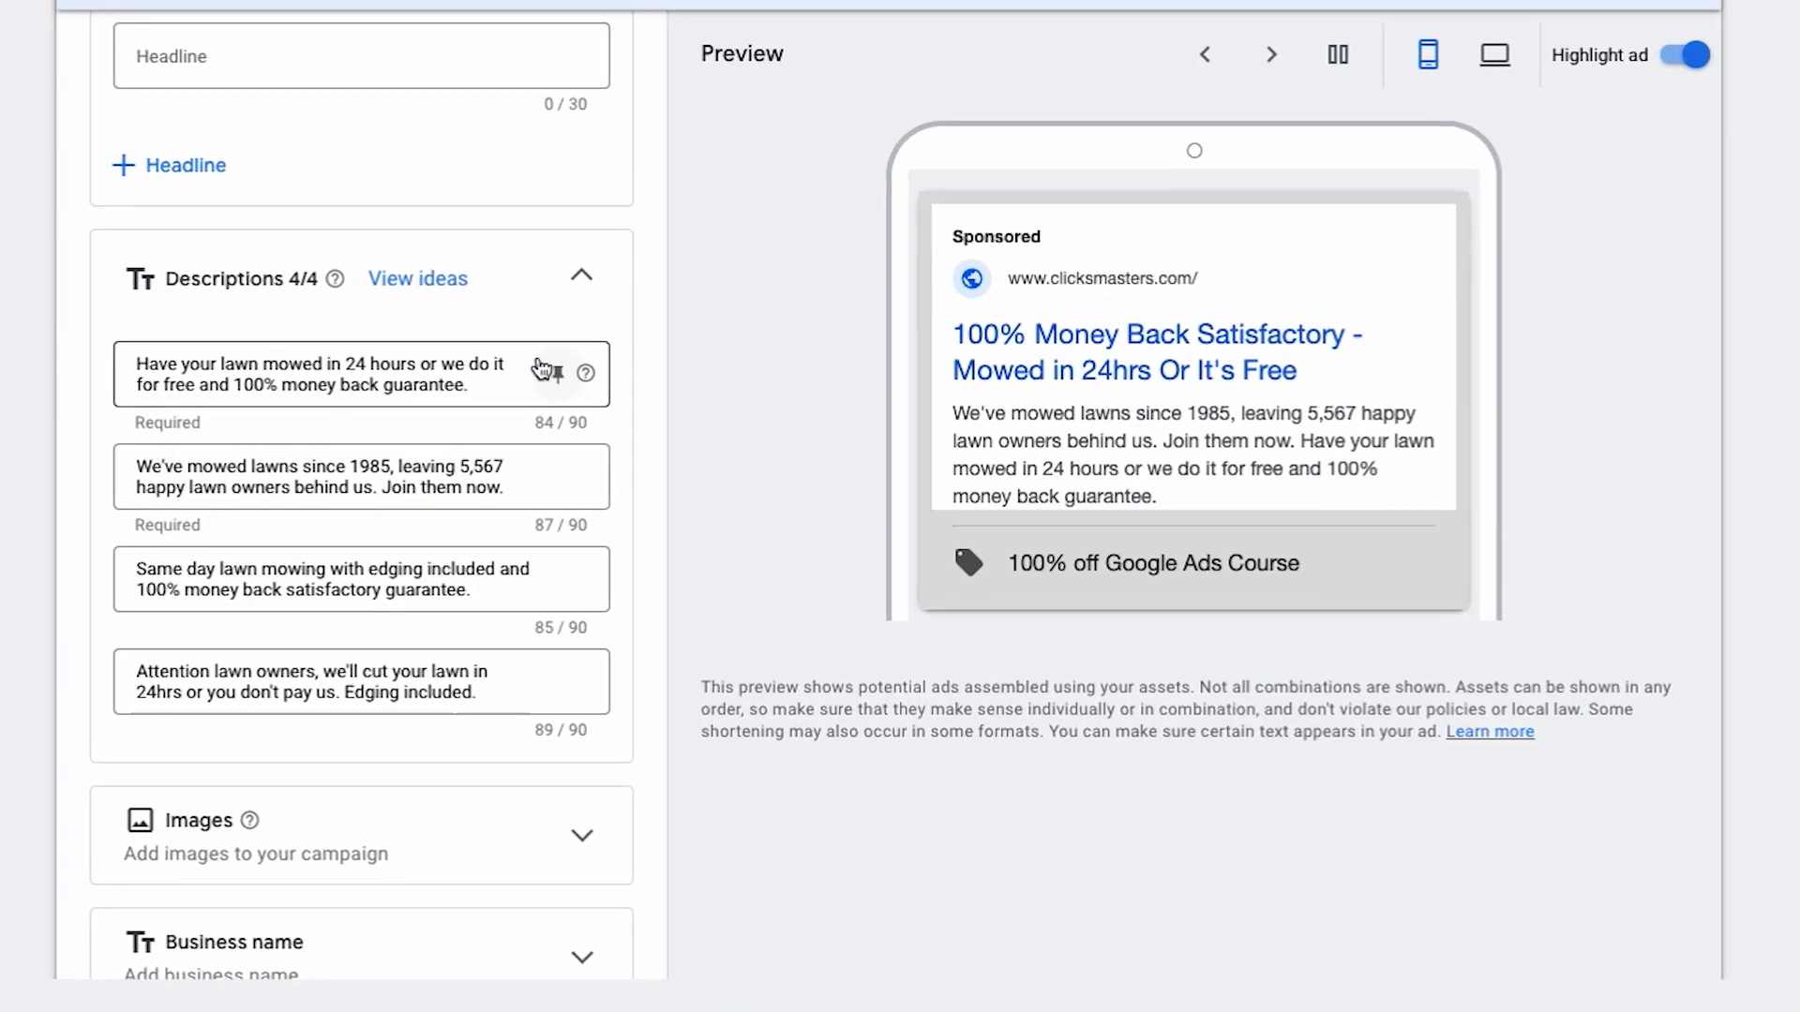
{"action": "left_click", "coordinate": [620, 495]}
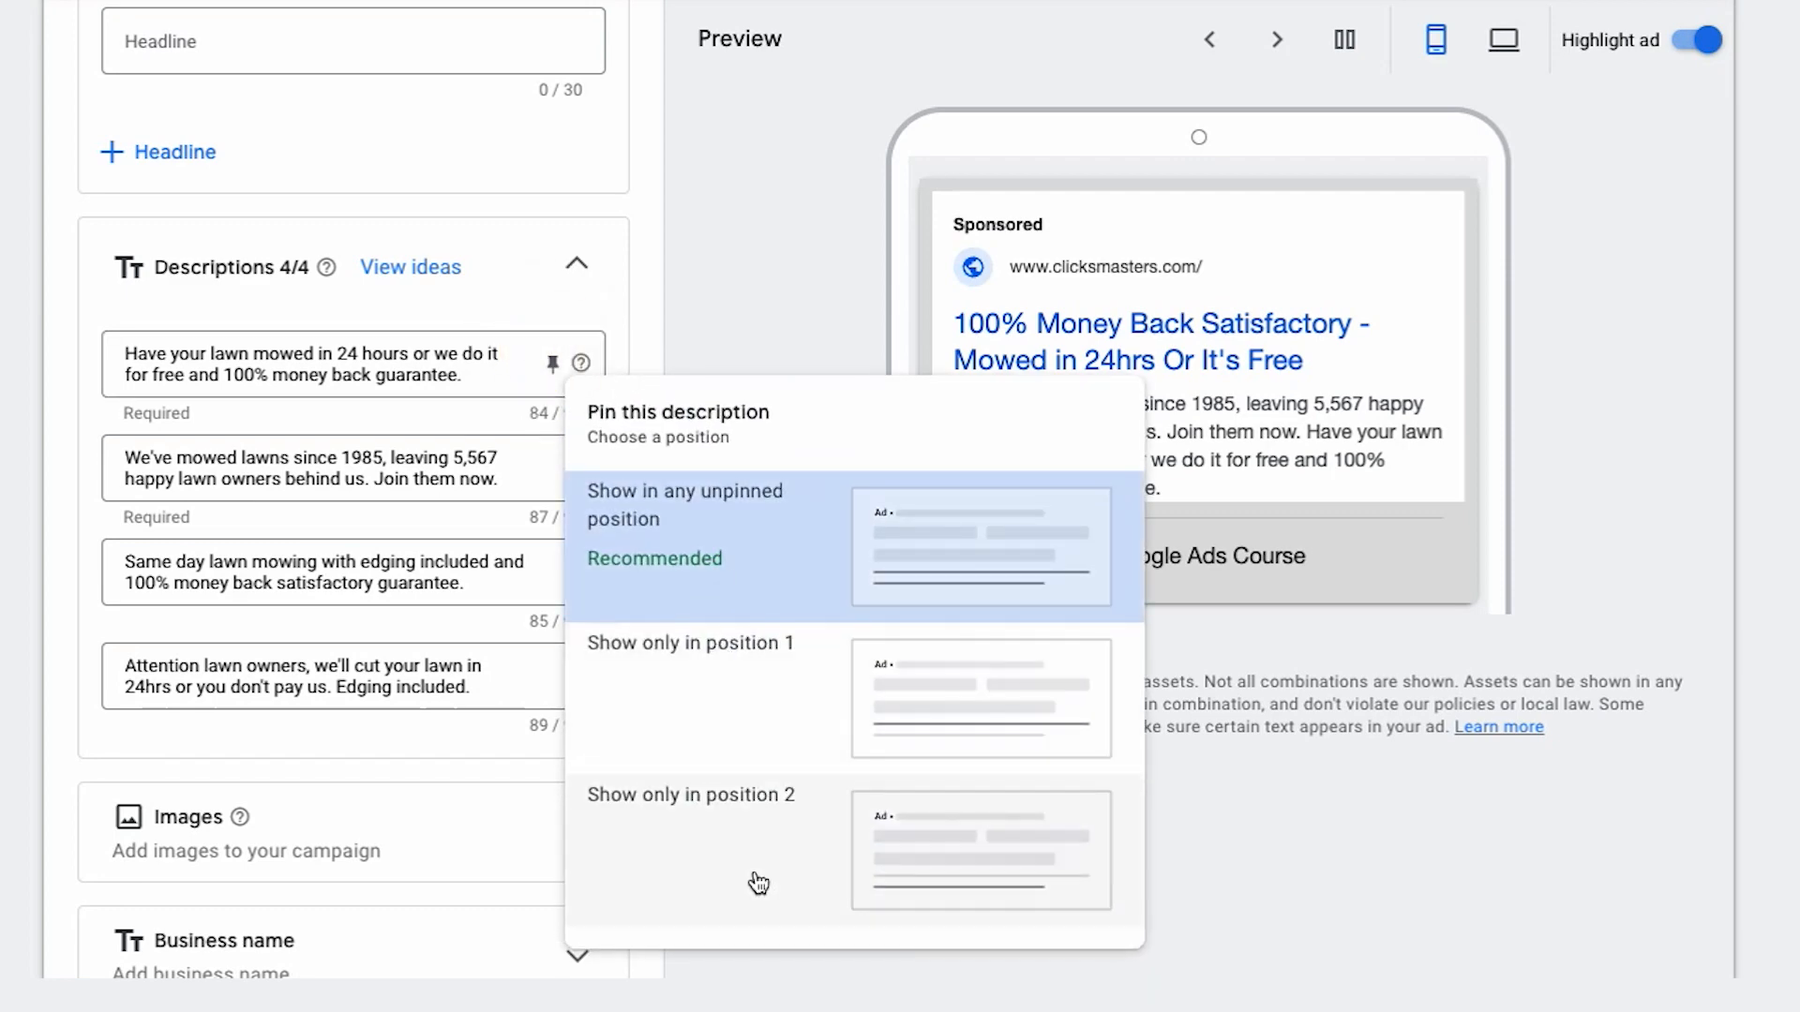
{"action": "left_click", "coordinate": [728, 484]}
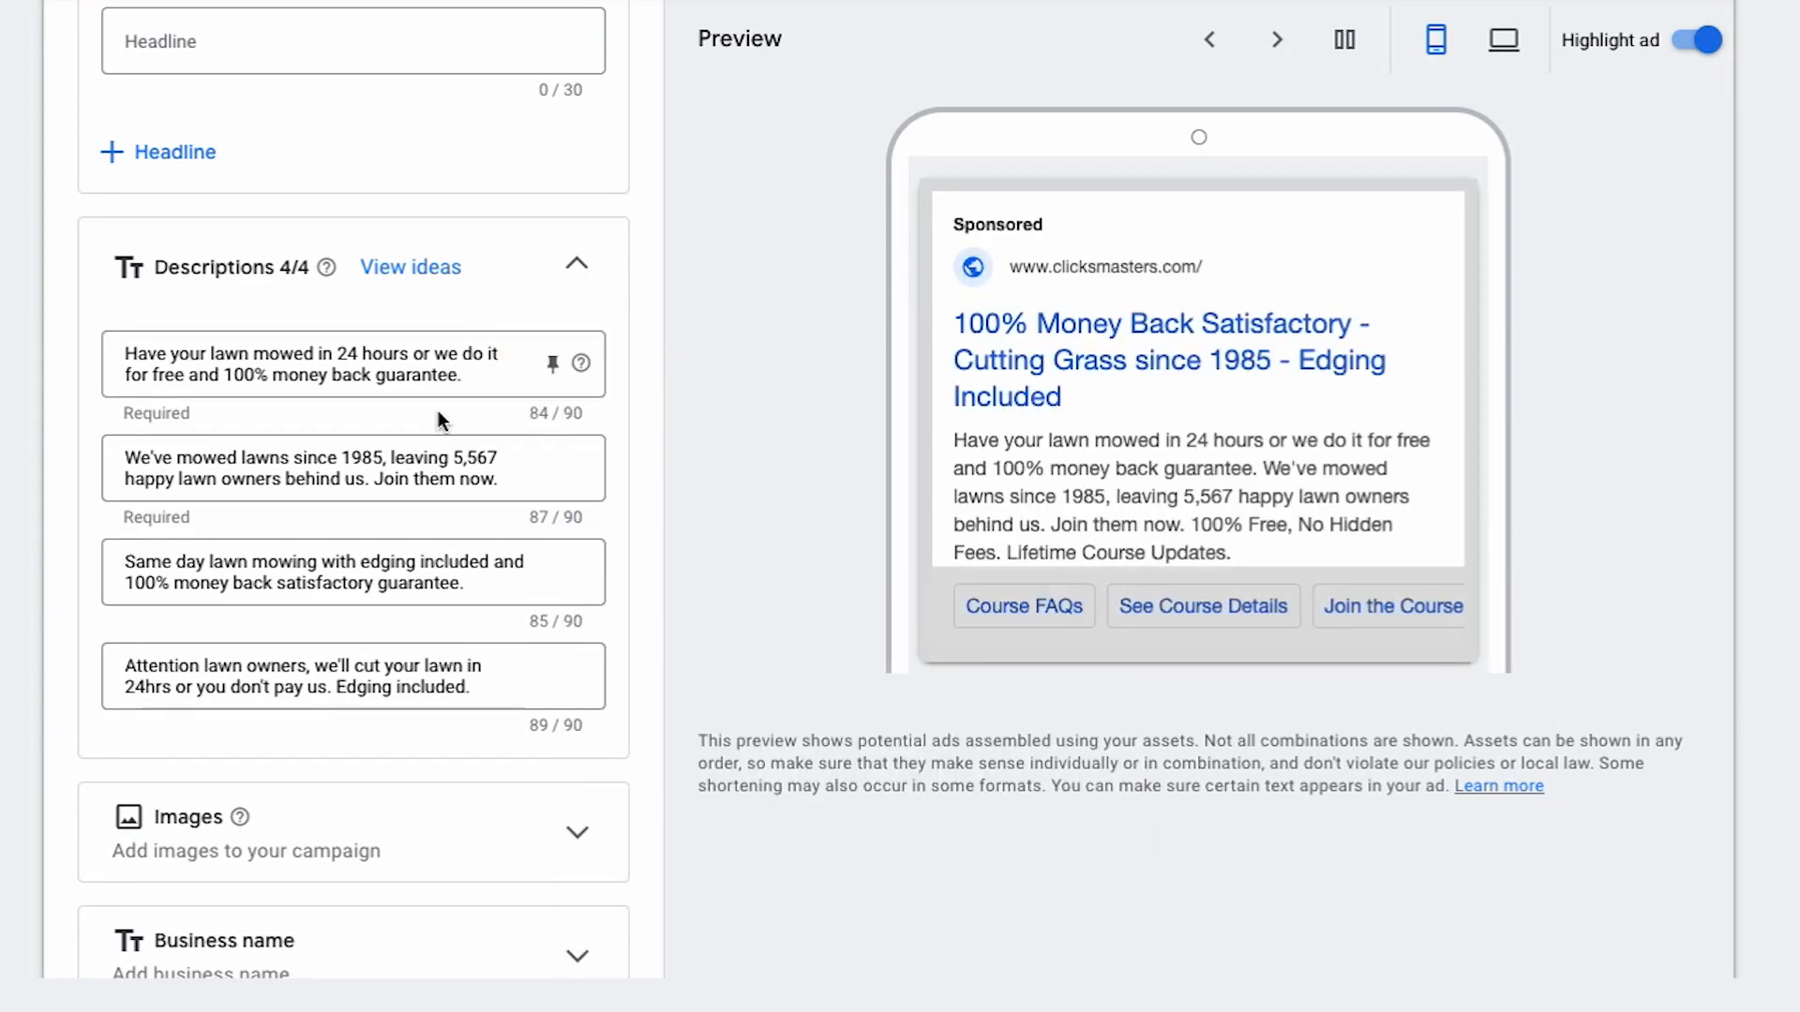
Review the headlines and the optional ad assets, including sitelinks, promotions, prices, calls, callouts, structured snippets and lead forms
{"action": "scroll", "coordinate": [438, 477], "scroll_direction": "up", "scroll_amount": 6}
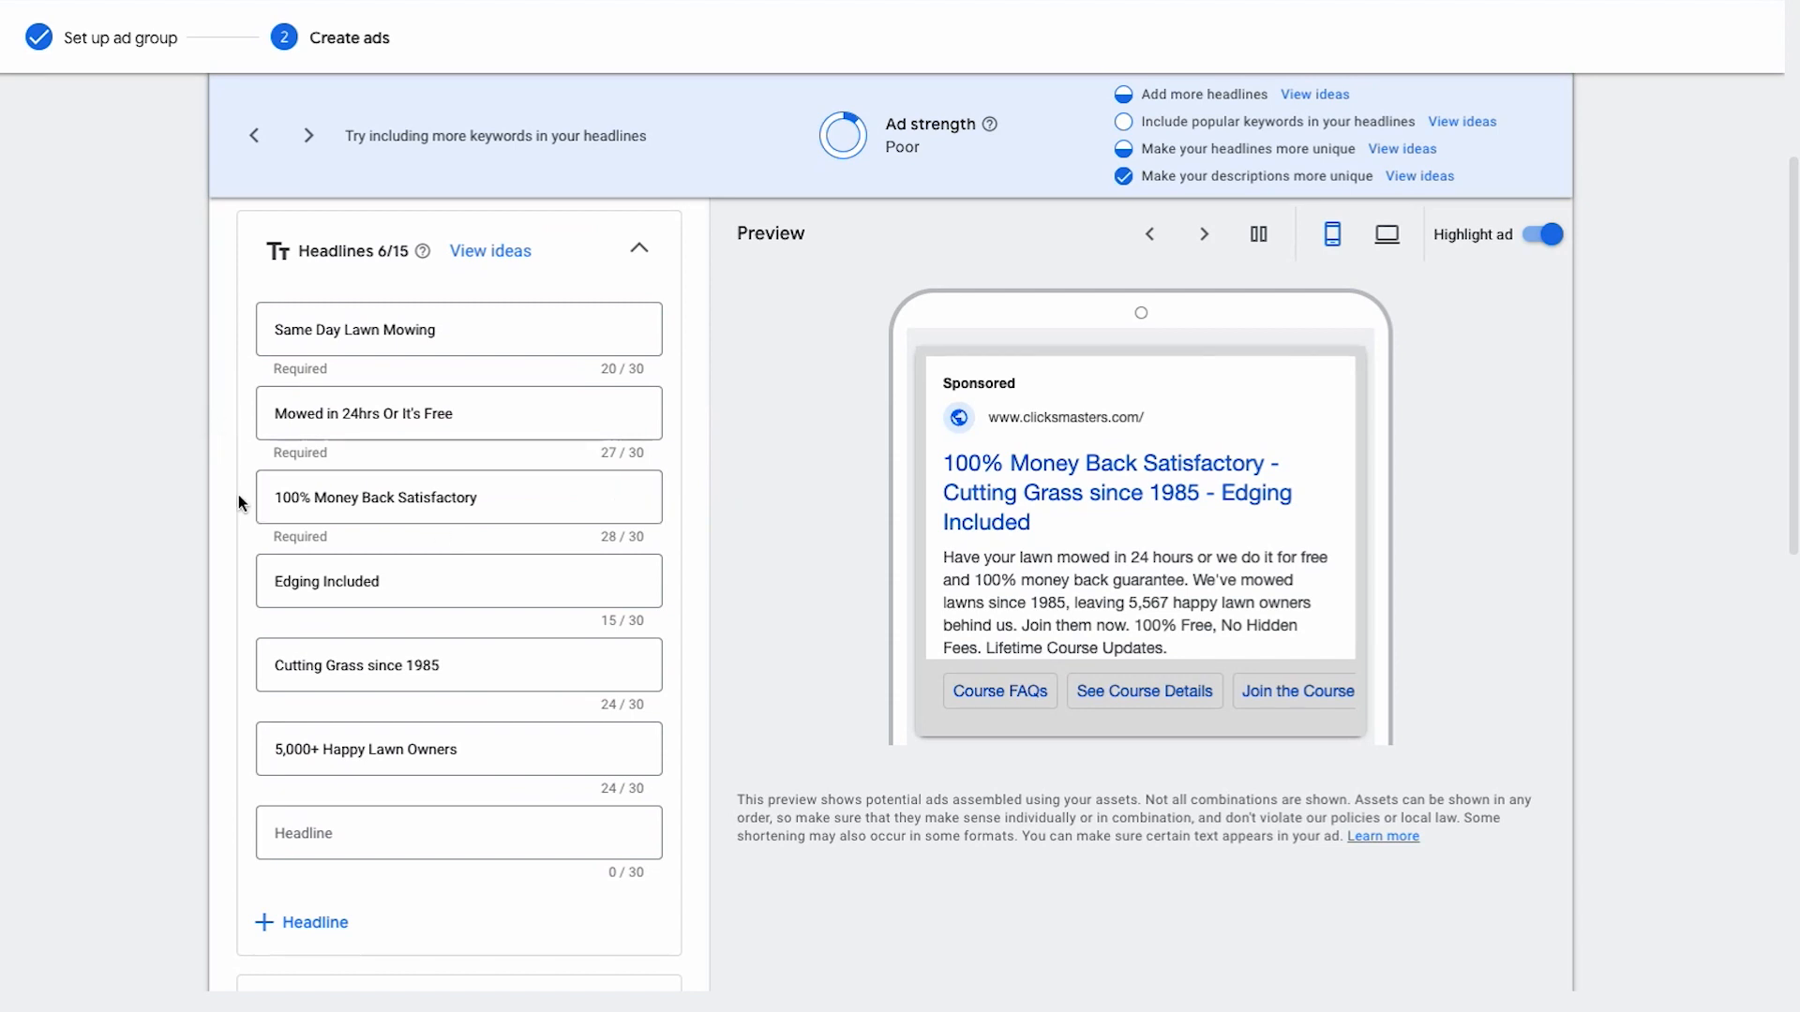
{"action": "scroll", "coordinate": [238, 493], "scroll_direction": "down", "scroll_amount": 10}
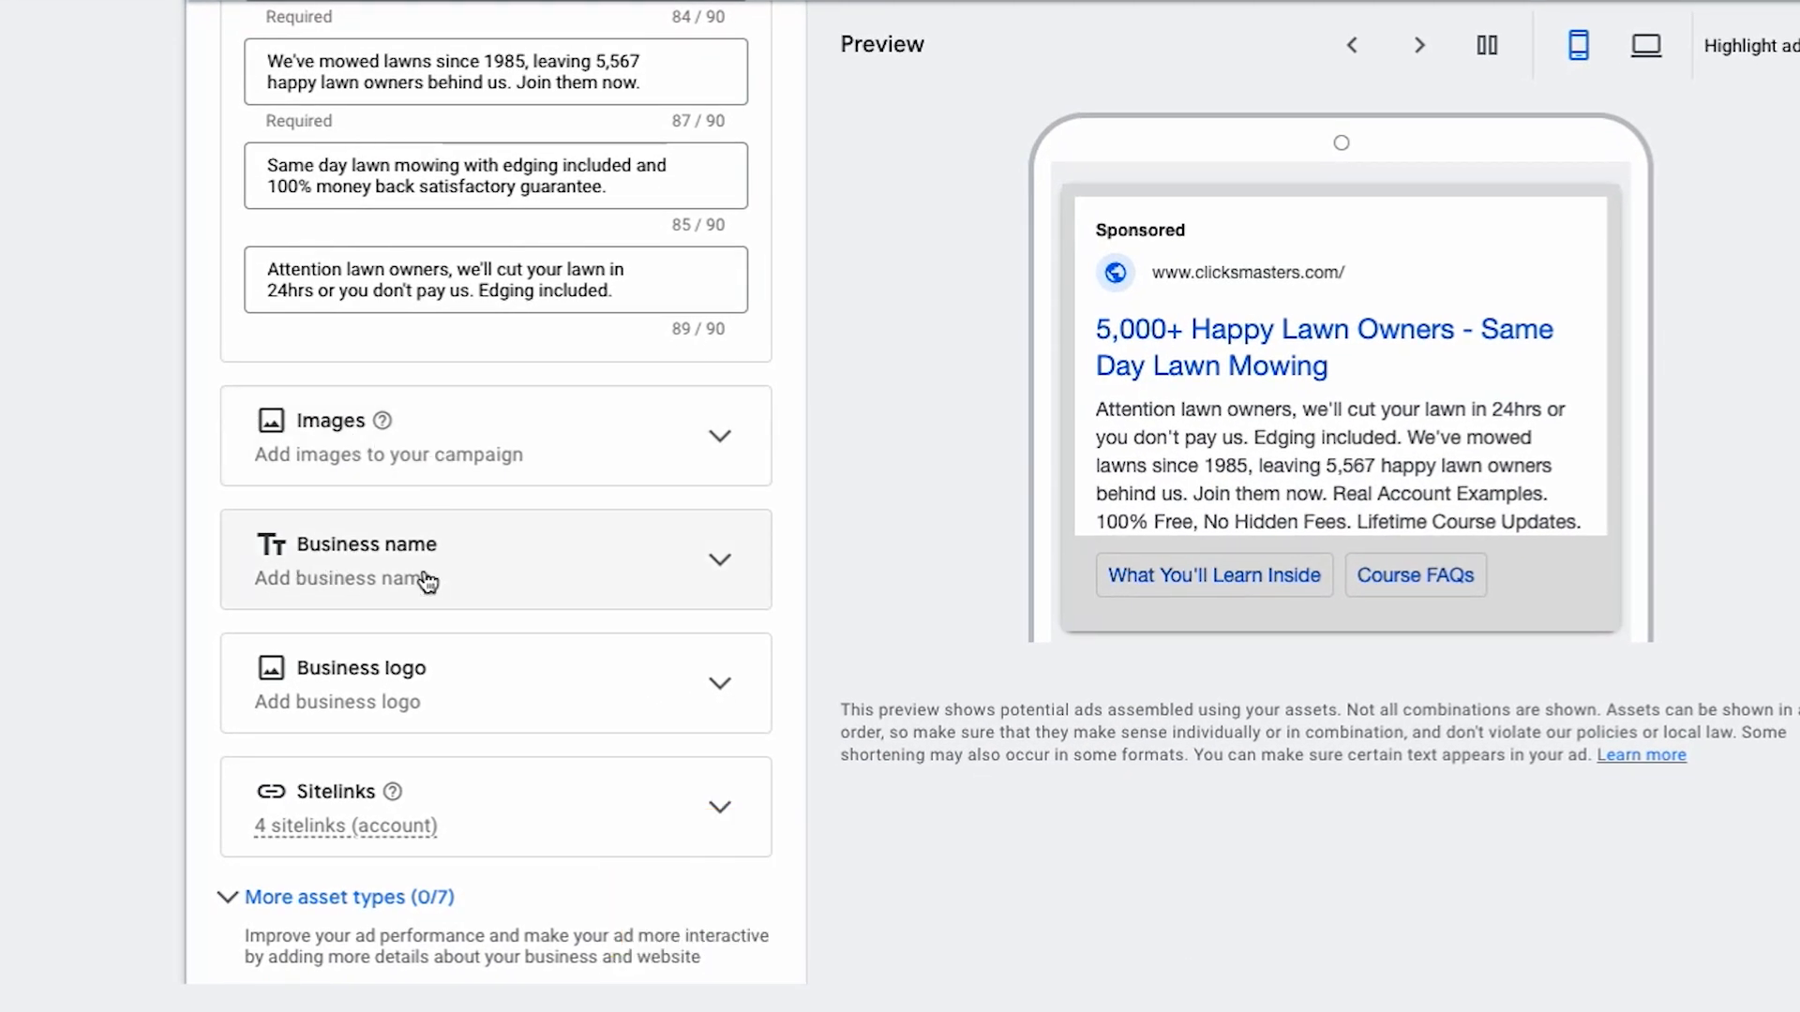
{"action": "left_click", "coordinate": [502, 800]}
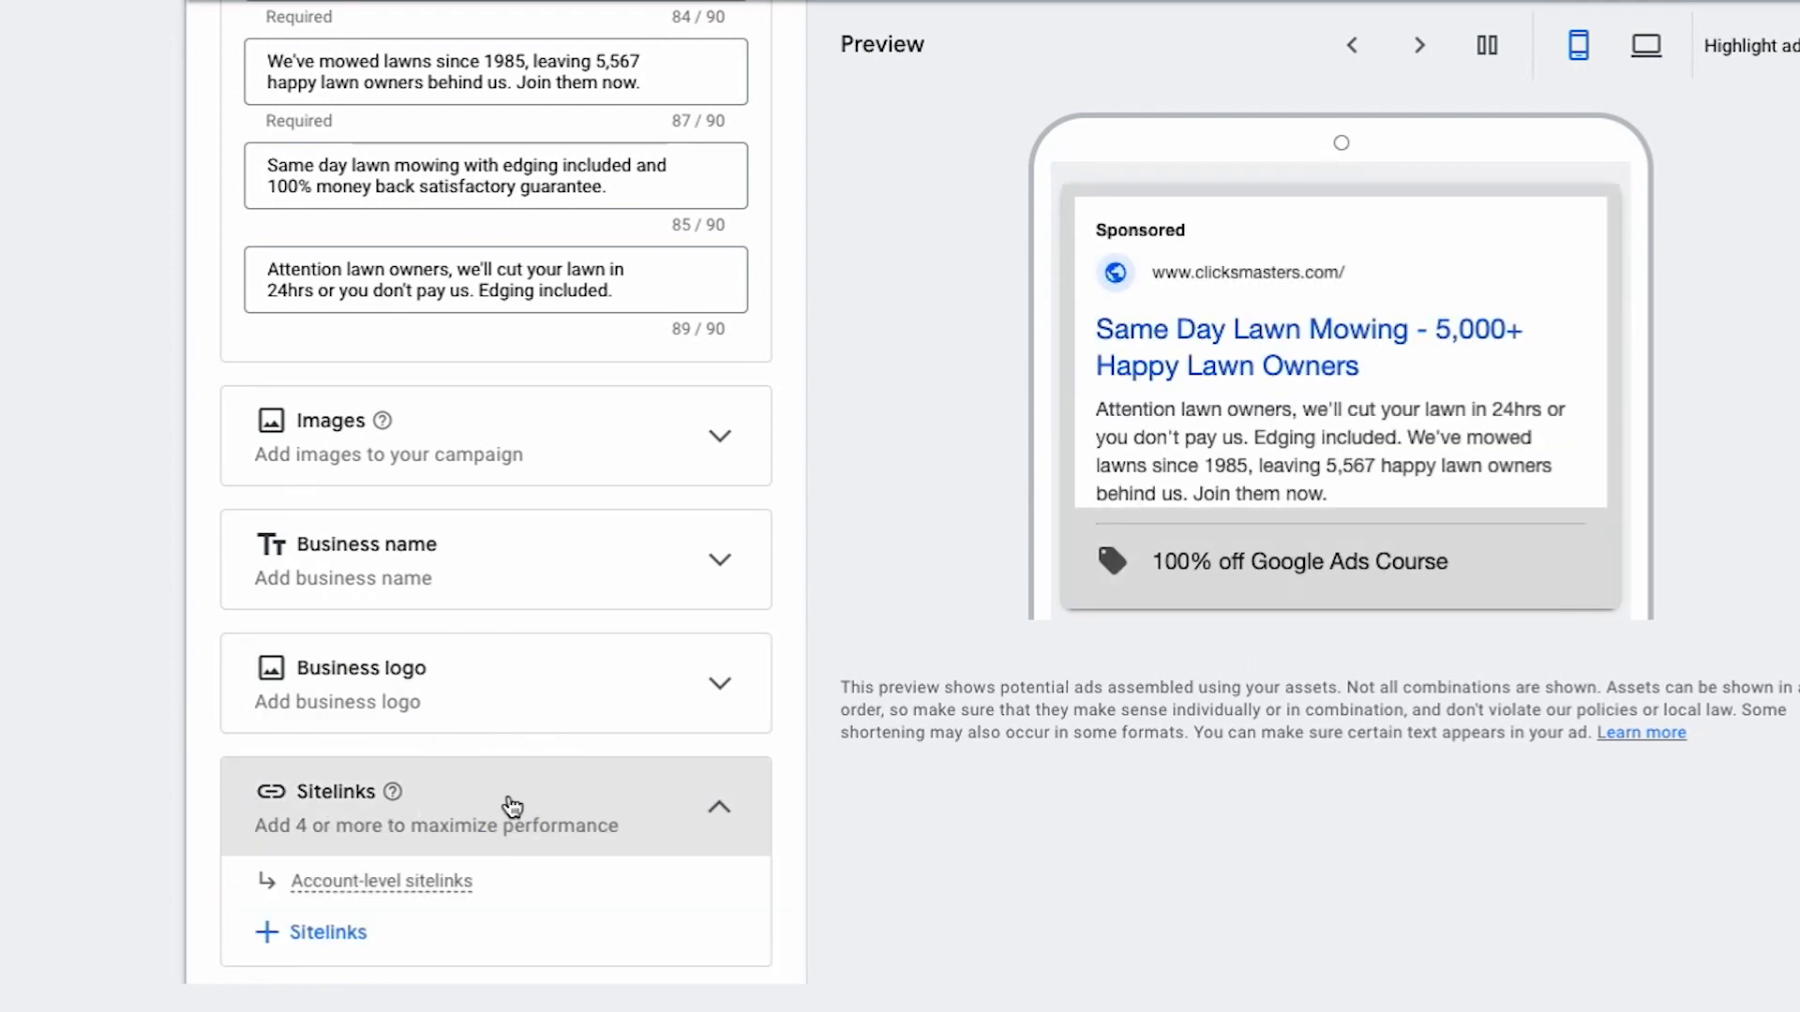
{"action": "left_click", "coordinate": [515, 799]}
{"action": "scroll", "coordinate": [518, 787], "scroll_direction": "down", "scroll_amount": 1}
{"action": "left_click", "coordinate": [229, 817]}
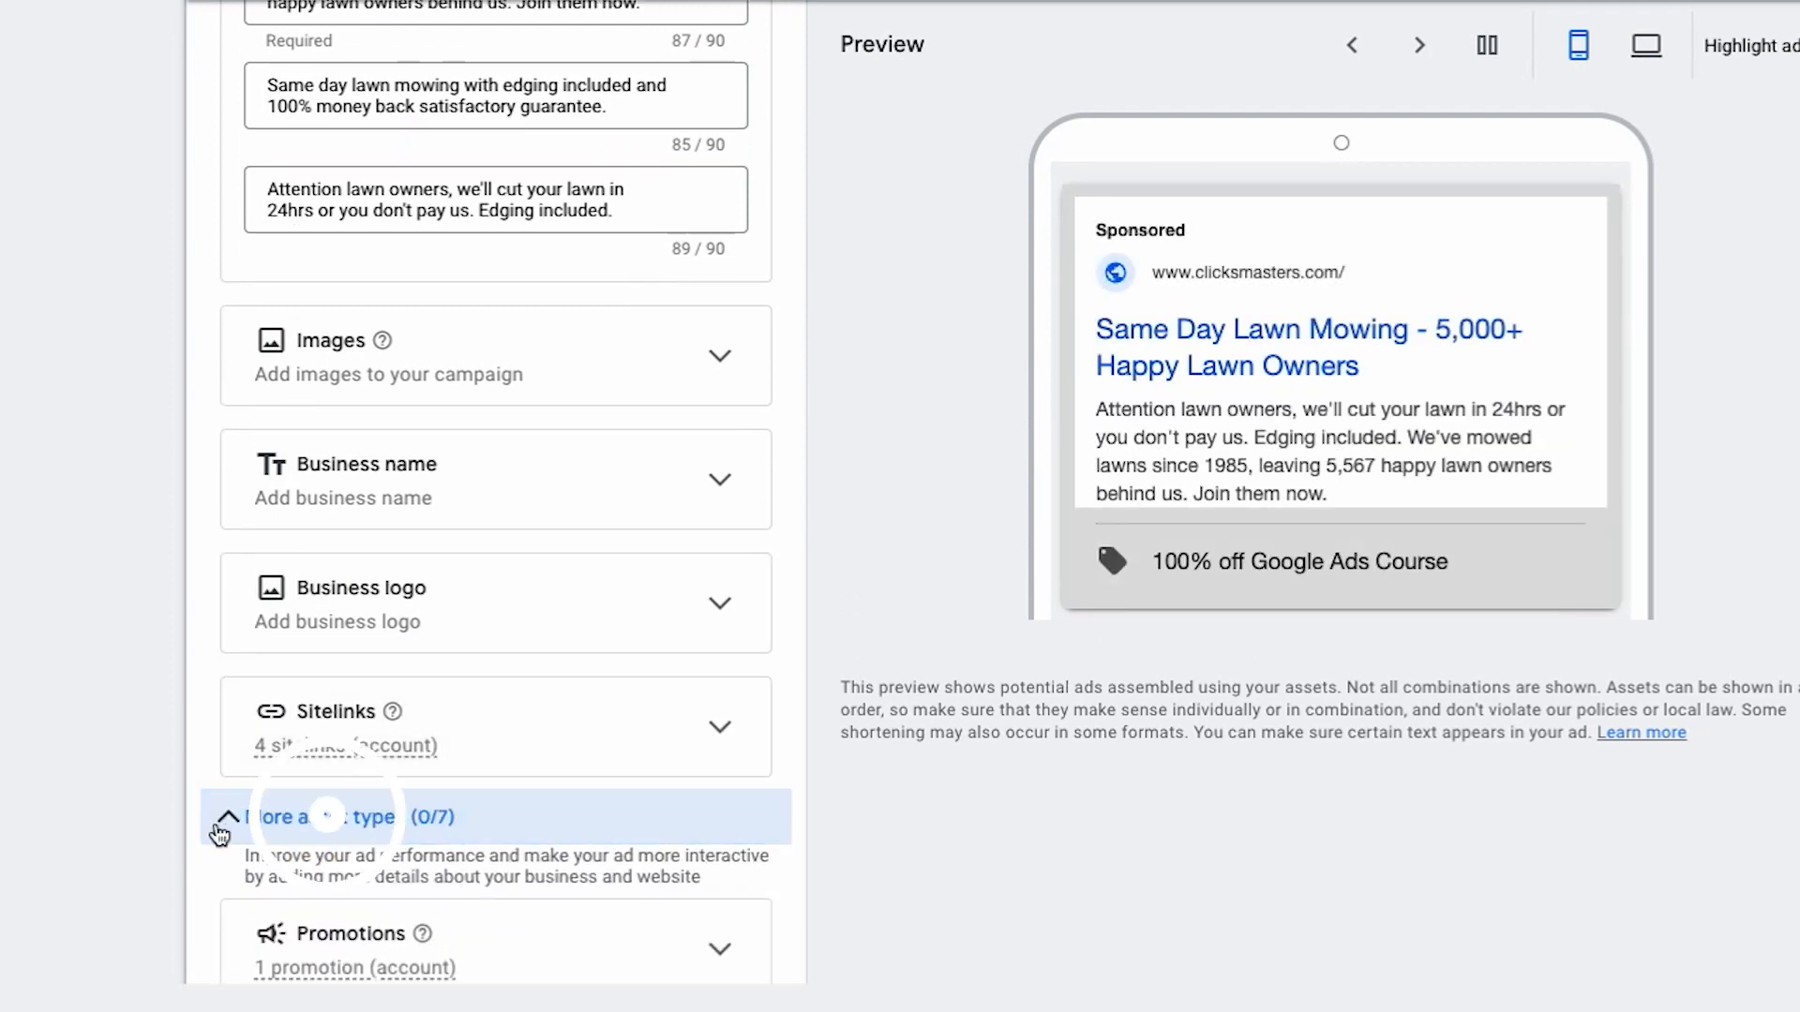
{"action": "scroll", "coordinate": [454, 775], "scroll_direction": "down", "scroll_amount": 4}
{"action": "scroll", "coordinate": [366, 711], "scroll_direction": "down", "scroll_amount": 4}
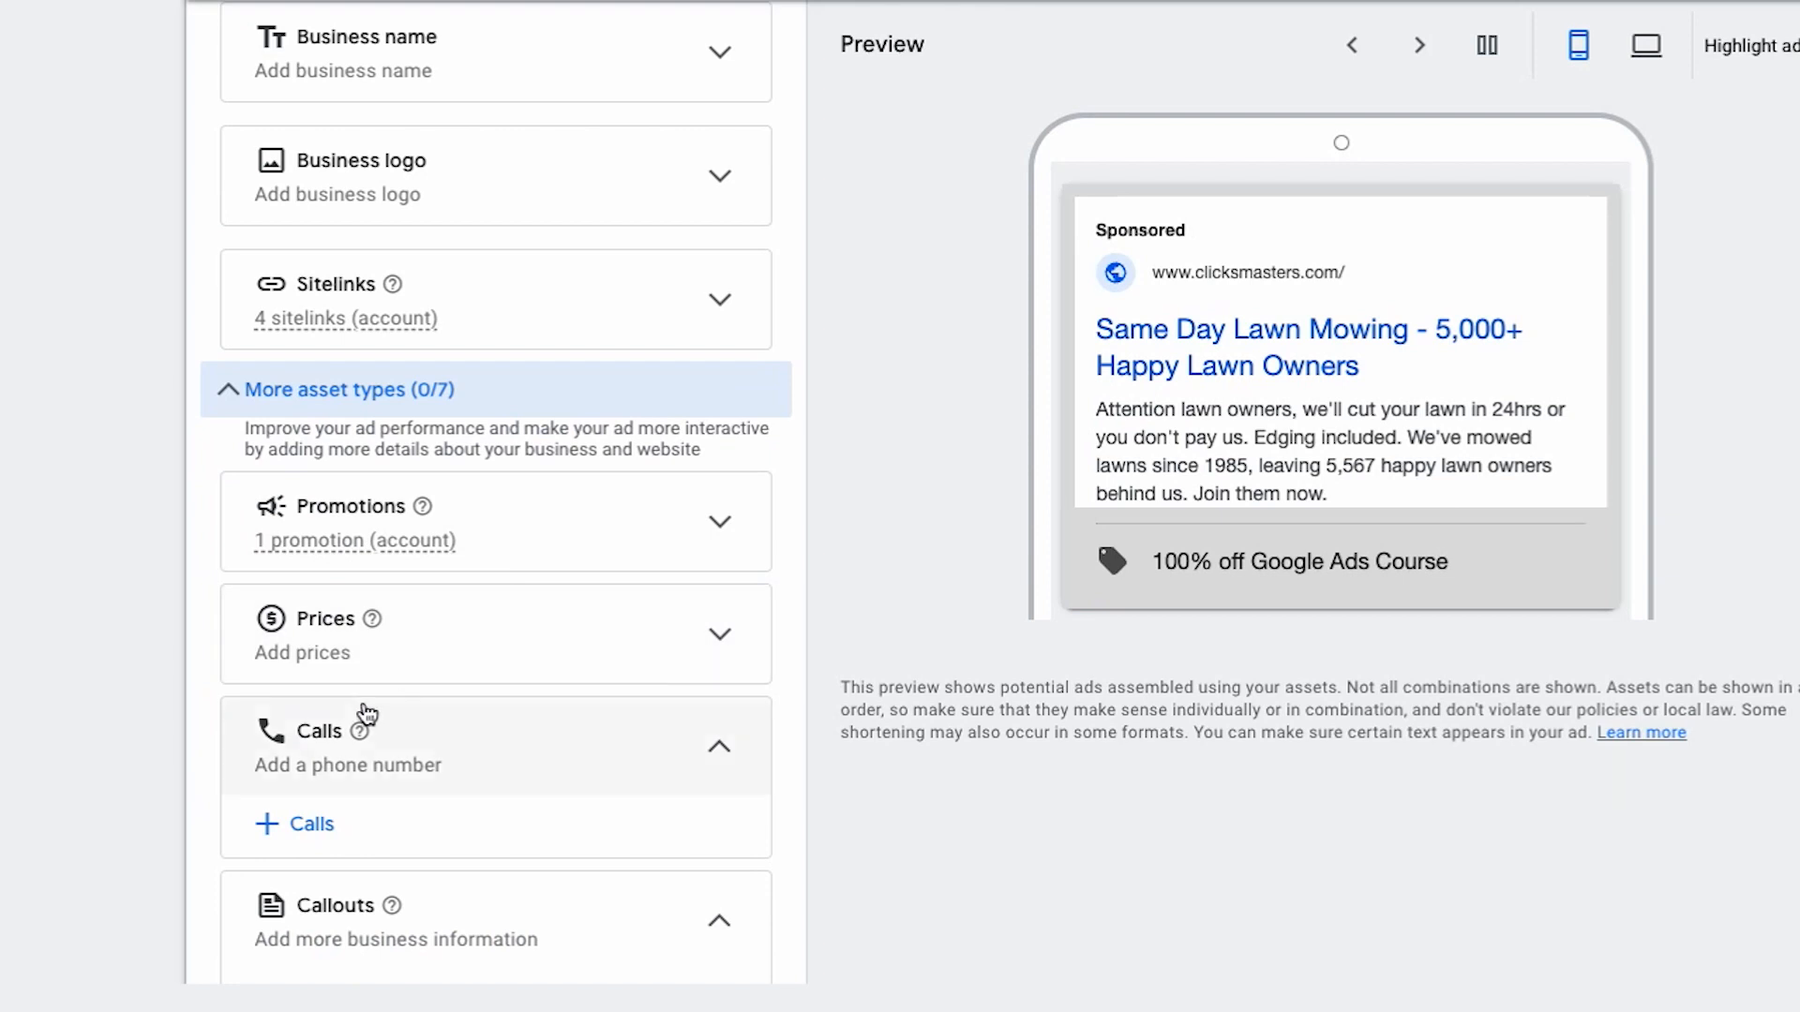
{"action": "scroll", "coordinate": [385, 703], "scroll_direction": "down", "scroll_amount": 2}
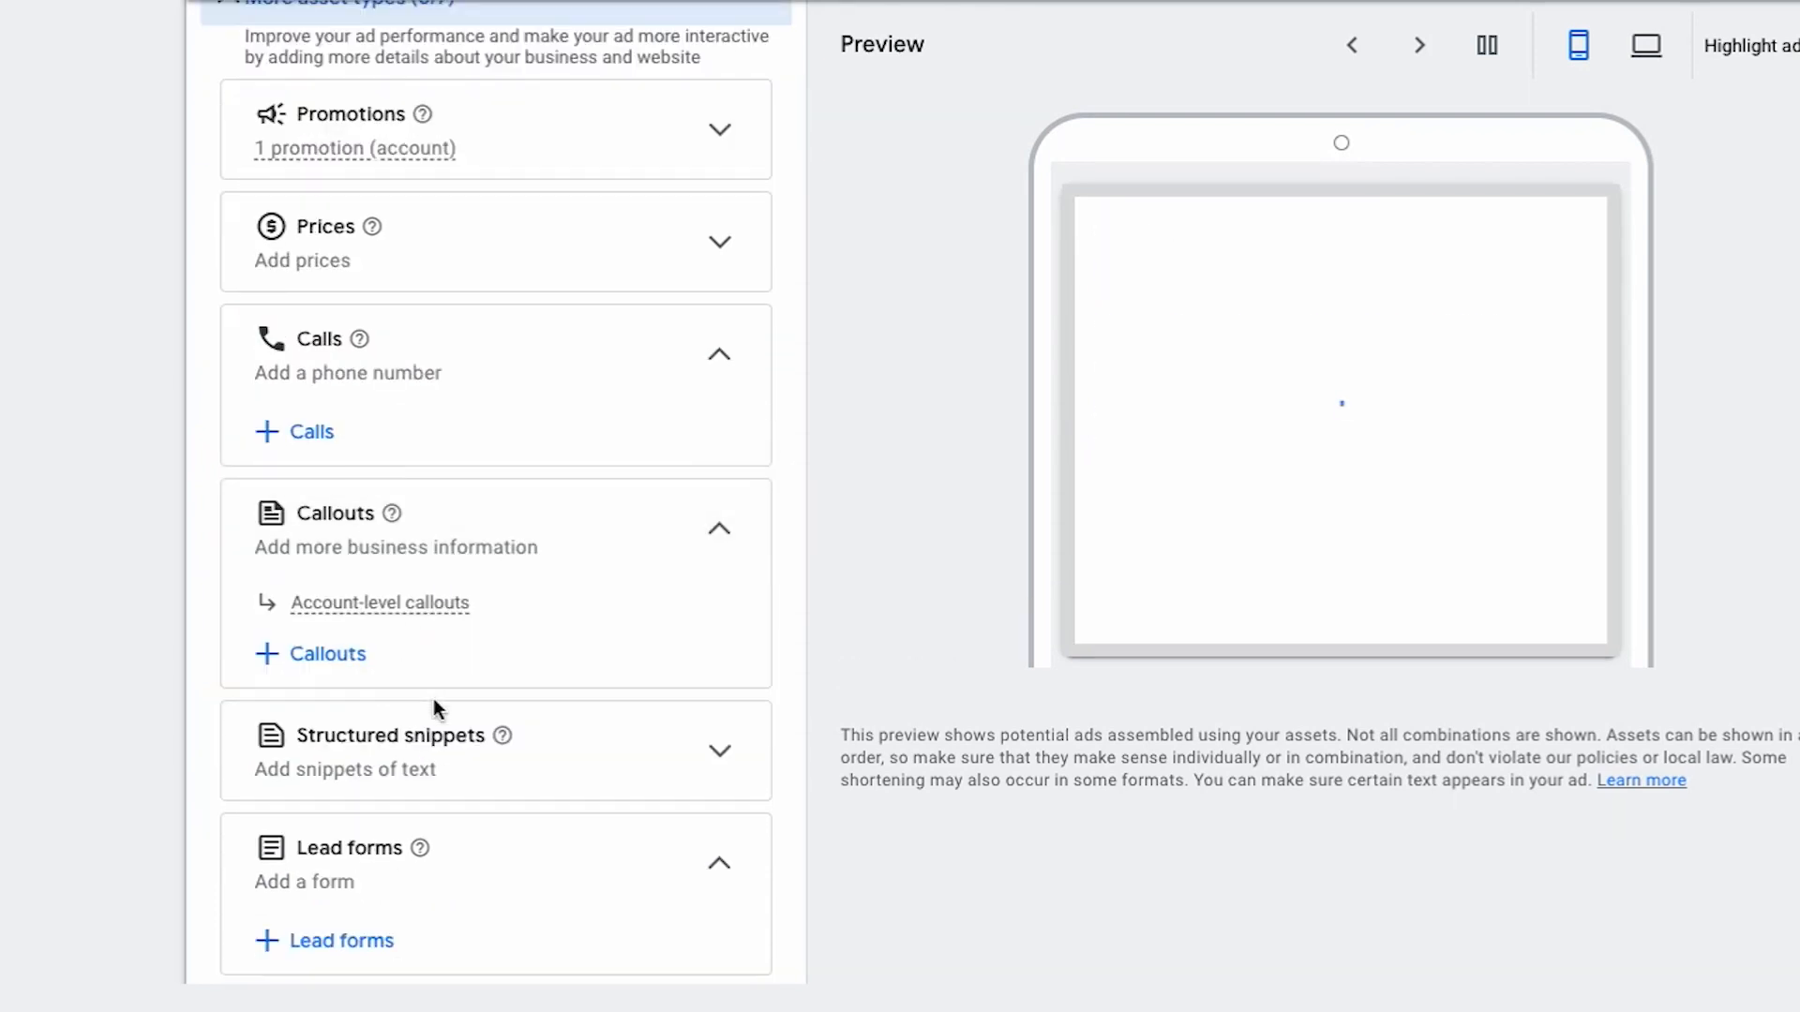
{"action": "scroll", "coordinate": [418, 746], "scroll_direction": "down", "scroll_amount": 1}
{"action": "scroll", "coordinate": [418, 727], "scroll_direction": "up", "scroll_amount": 4}
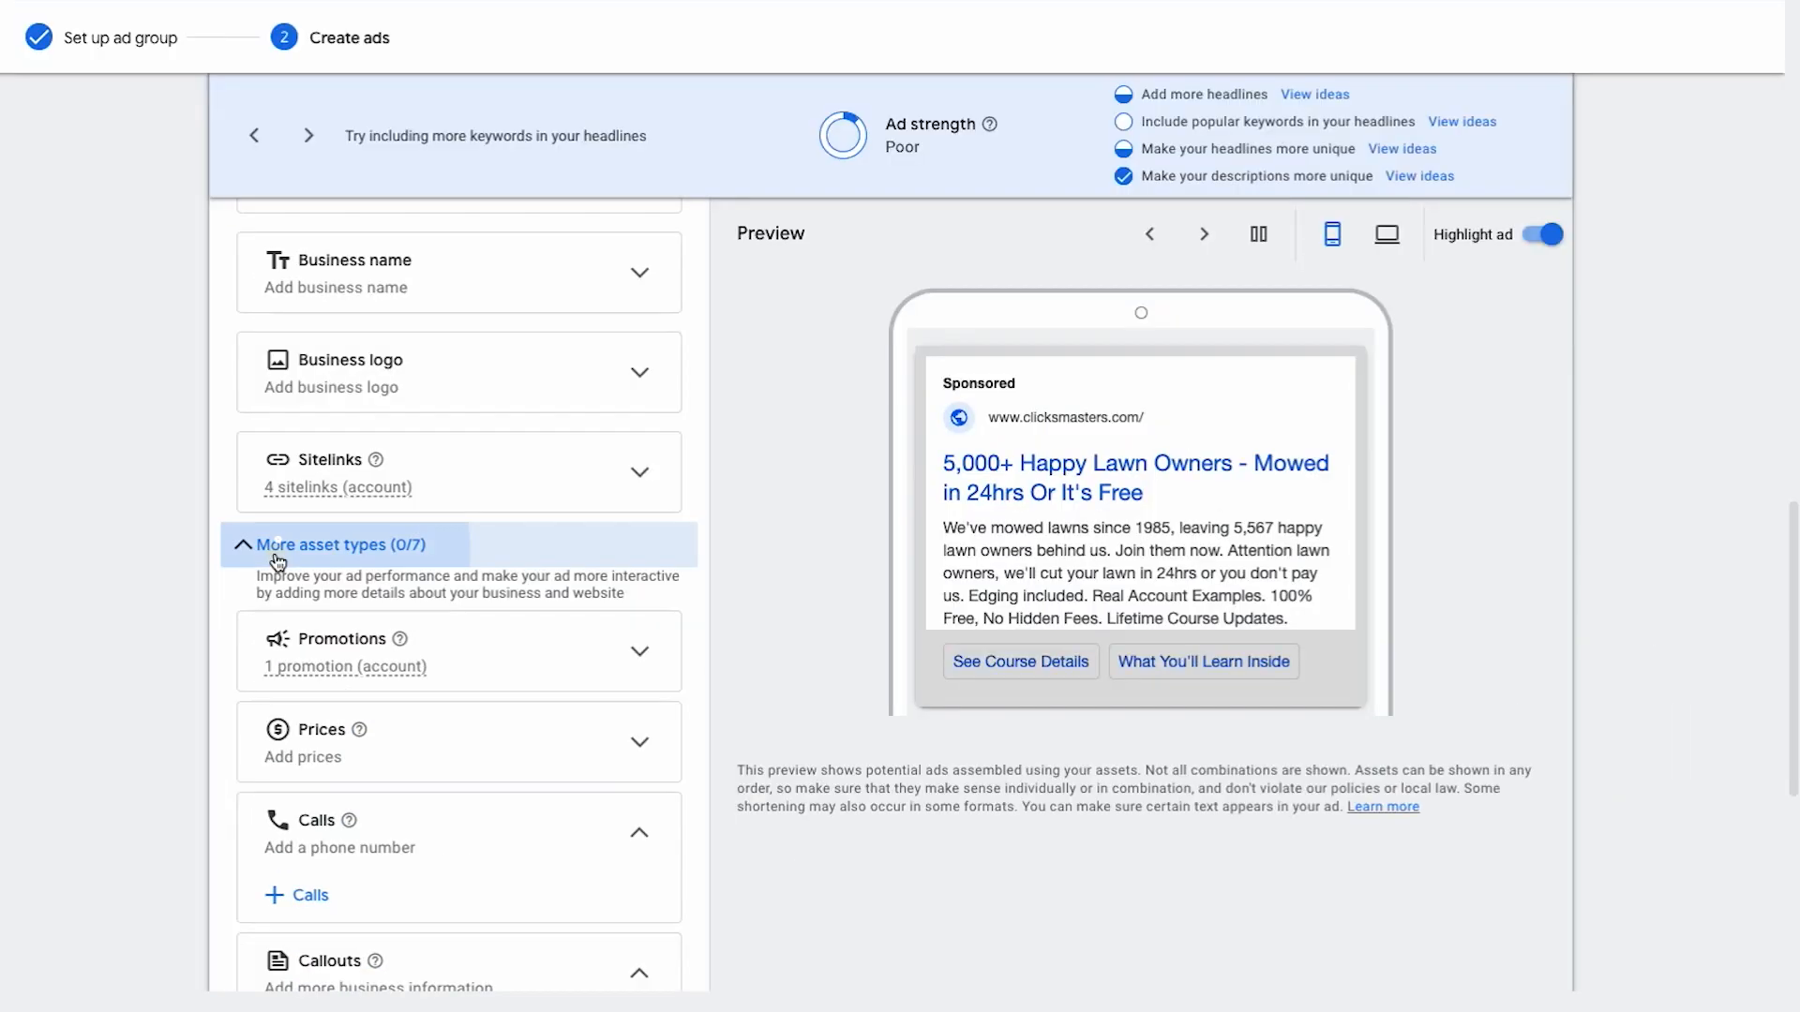
{"action": "left_click", "coordinate": [278, 558]}
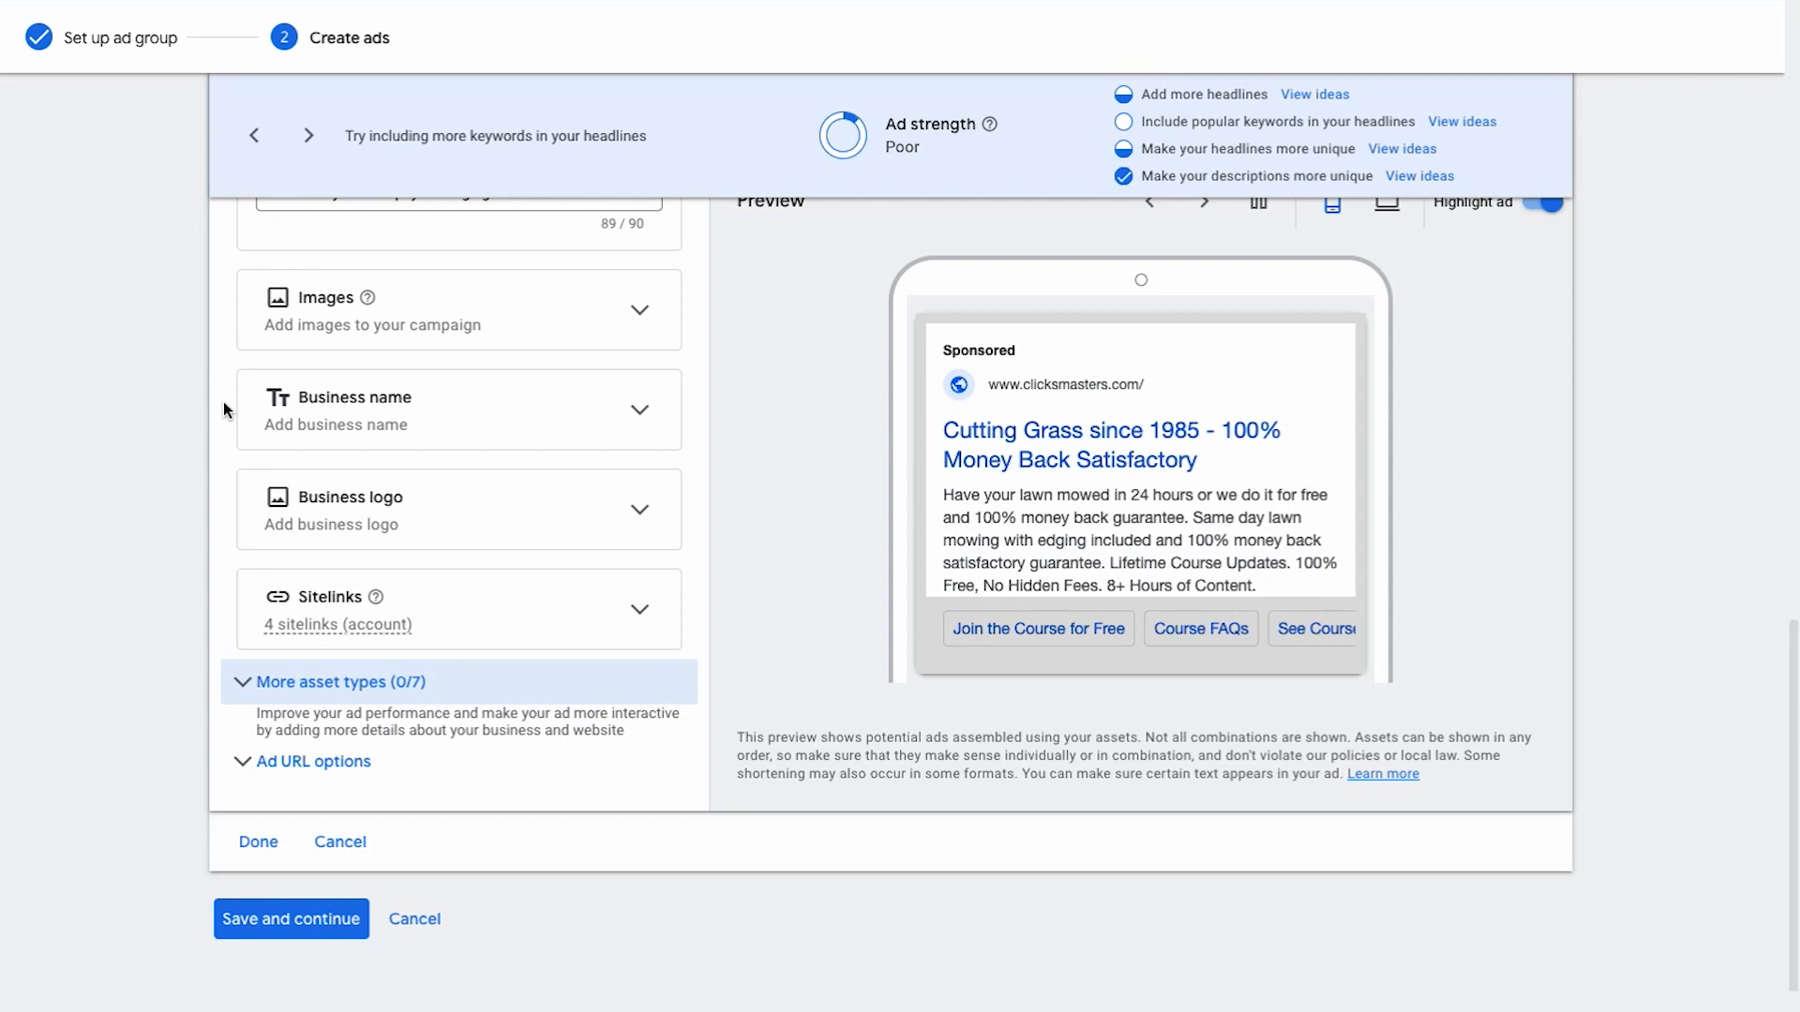
Finish the responsive search ad without adding further assets and save it to the Lawn Mowing Services ad group
{"action": "scroll", "coordinate": [376, 528], "scroll_direction": "up", "scroll_amount": 1}
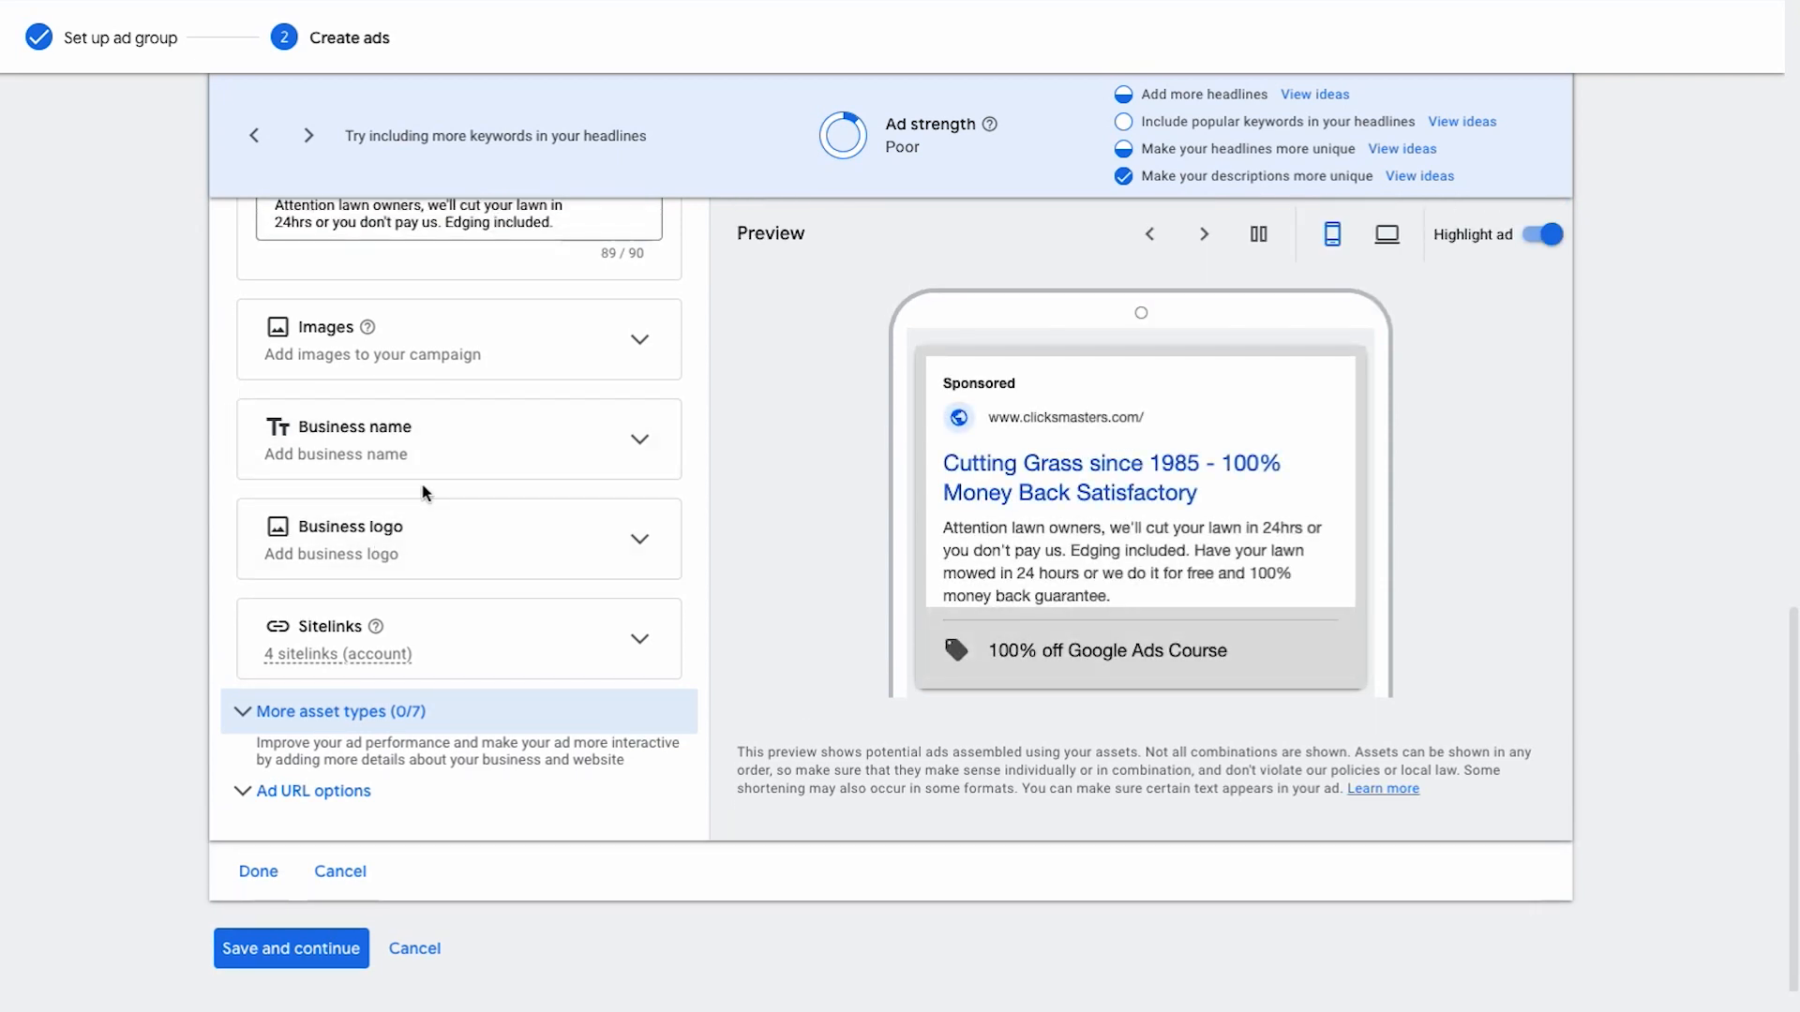
{"action": "scroll", "coordinate": [434, 499], "scroll_direction": "up", "scroll_amount": 3}
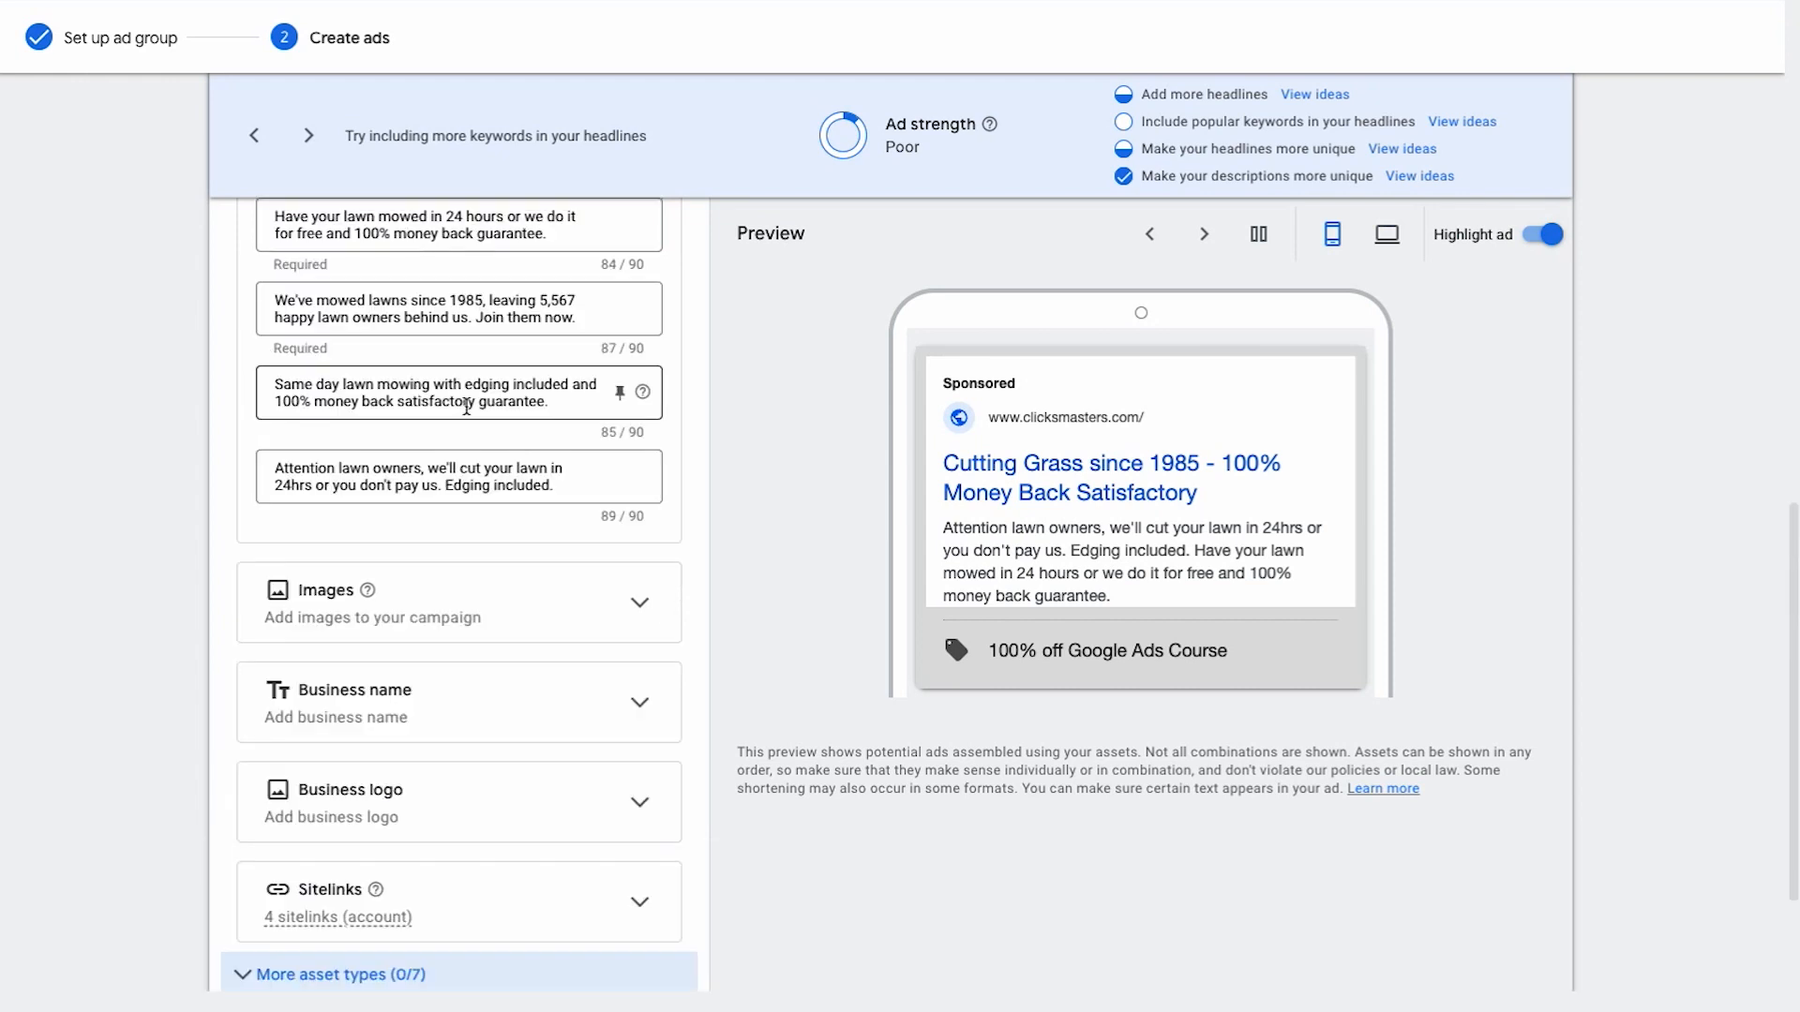
{"action": "scroll", "coordinate": [435, 500], "scroll_direction": "down", "scroll_amount": 3}
{"action": "left_click", "coordinate": [259, 871]}
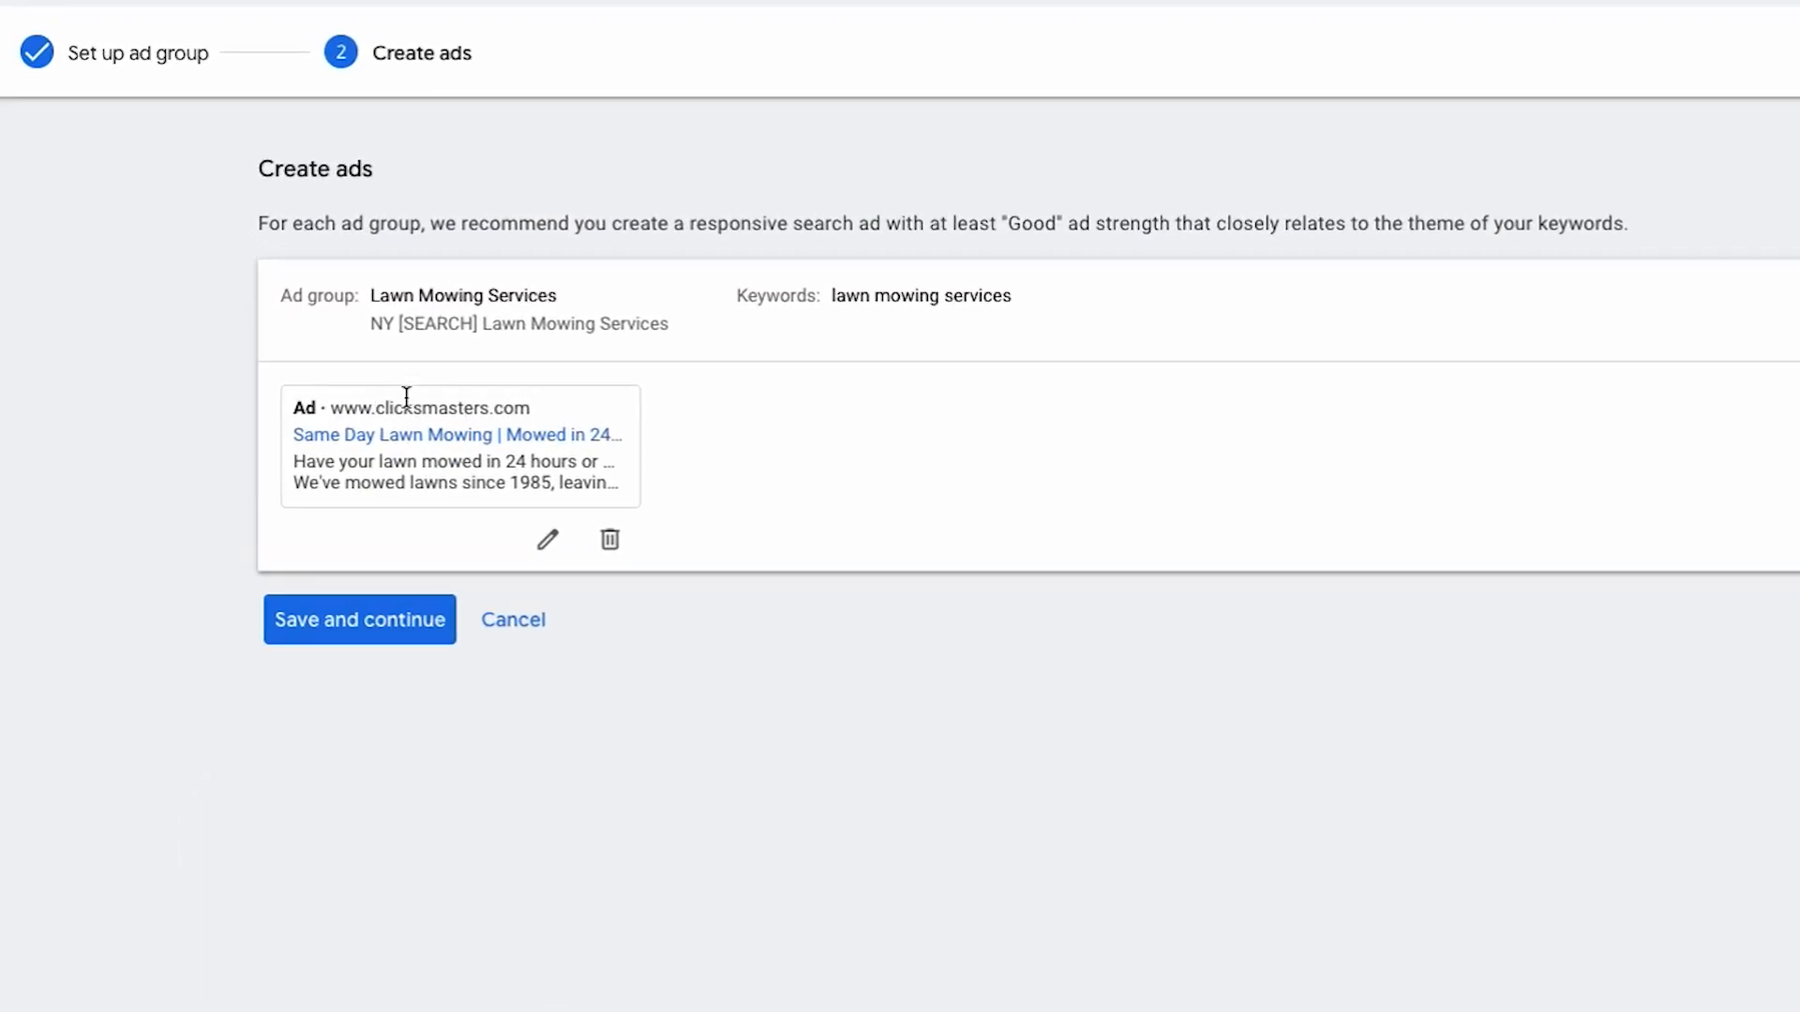
{"action": "left_click", "coordinate": [362, 617]}
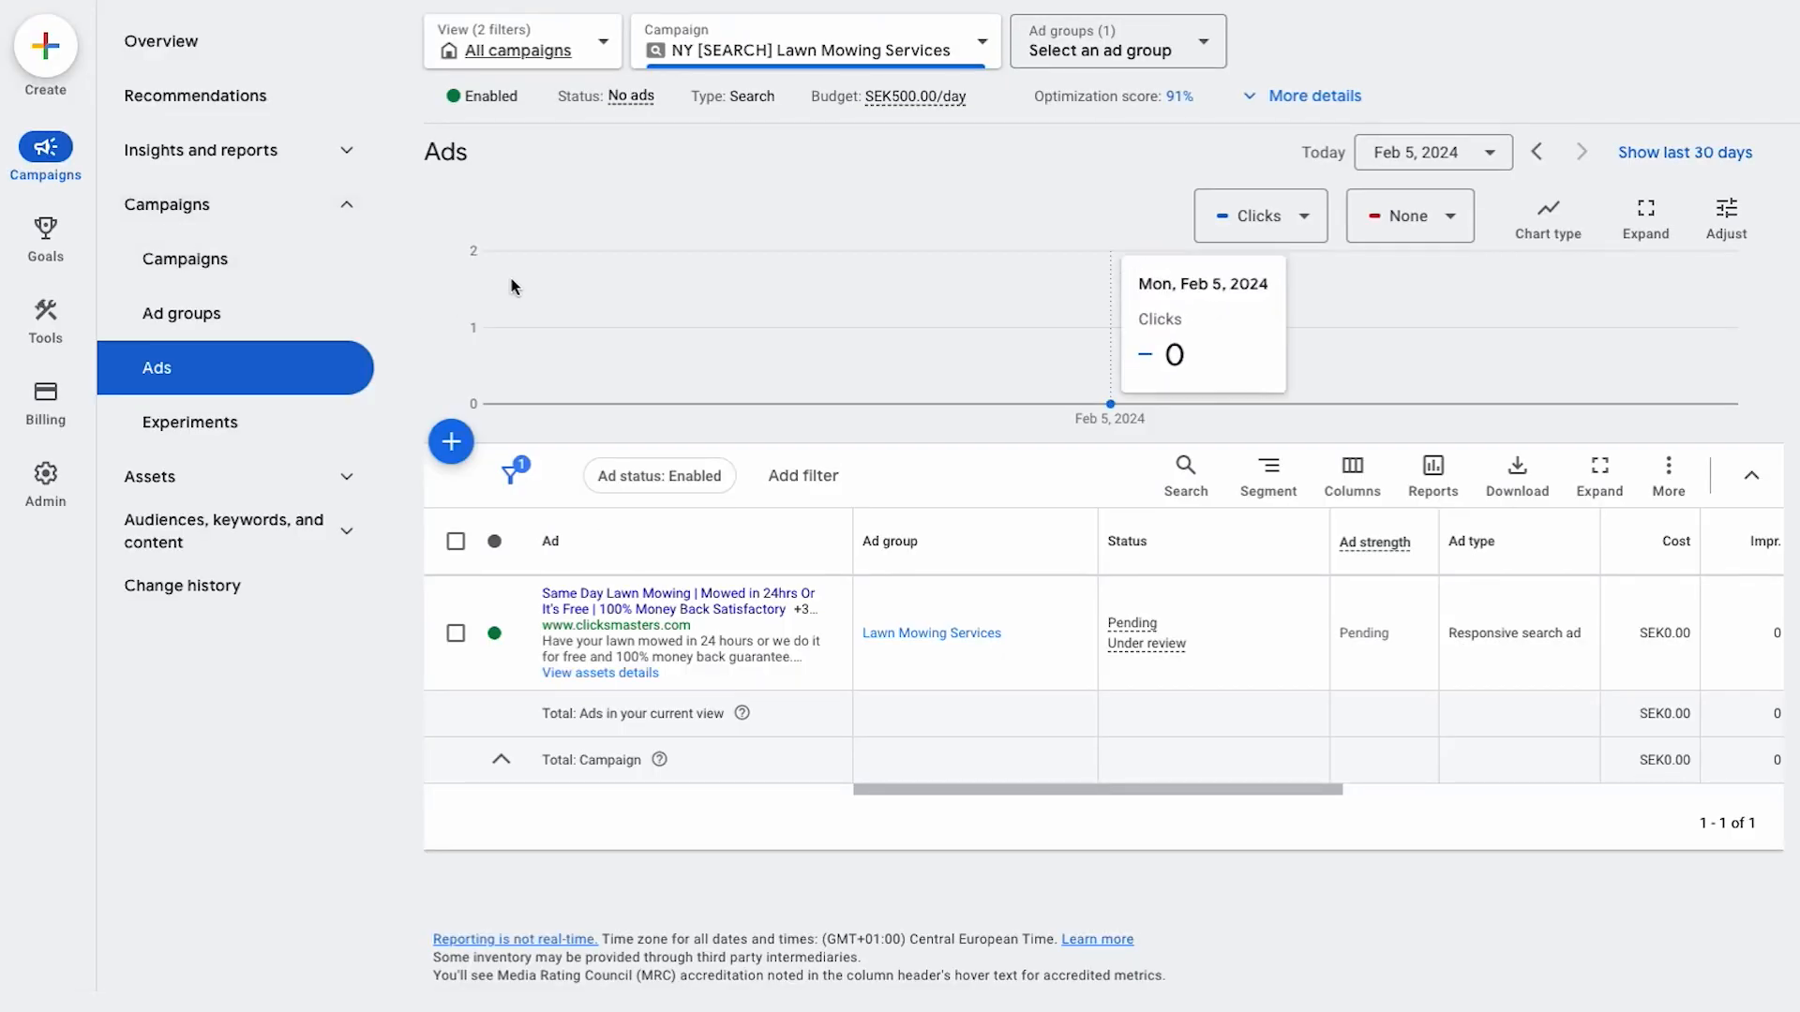
Check the campaign's ad group listing and its ad listing
{"action": "left_click", "coordinate": [200, 313]}
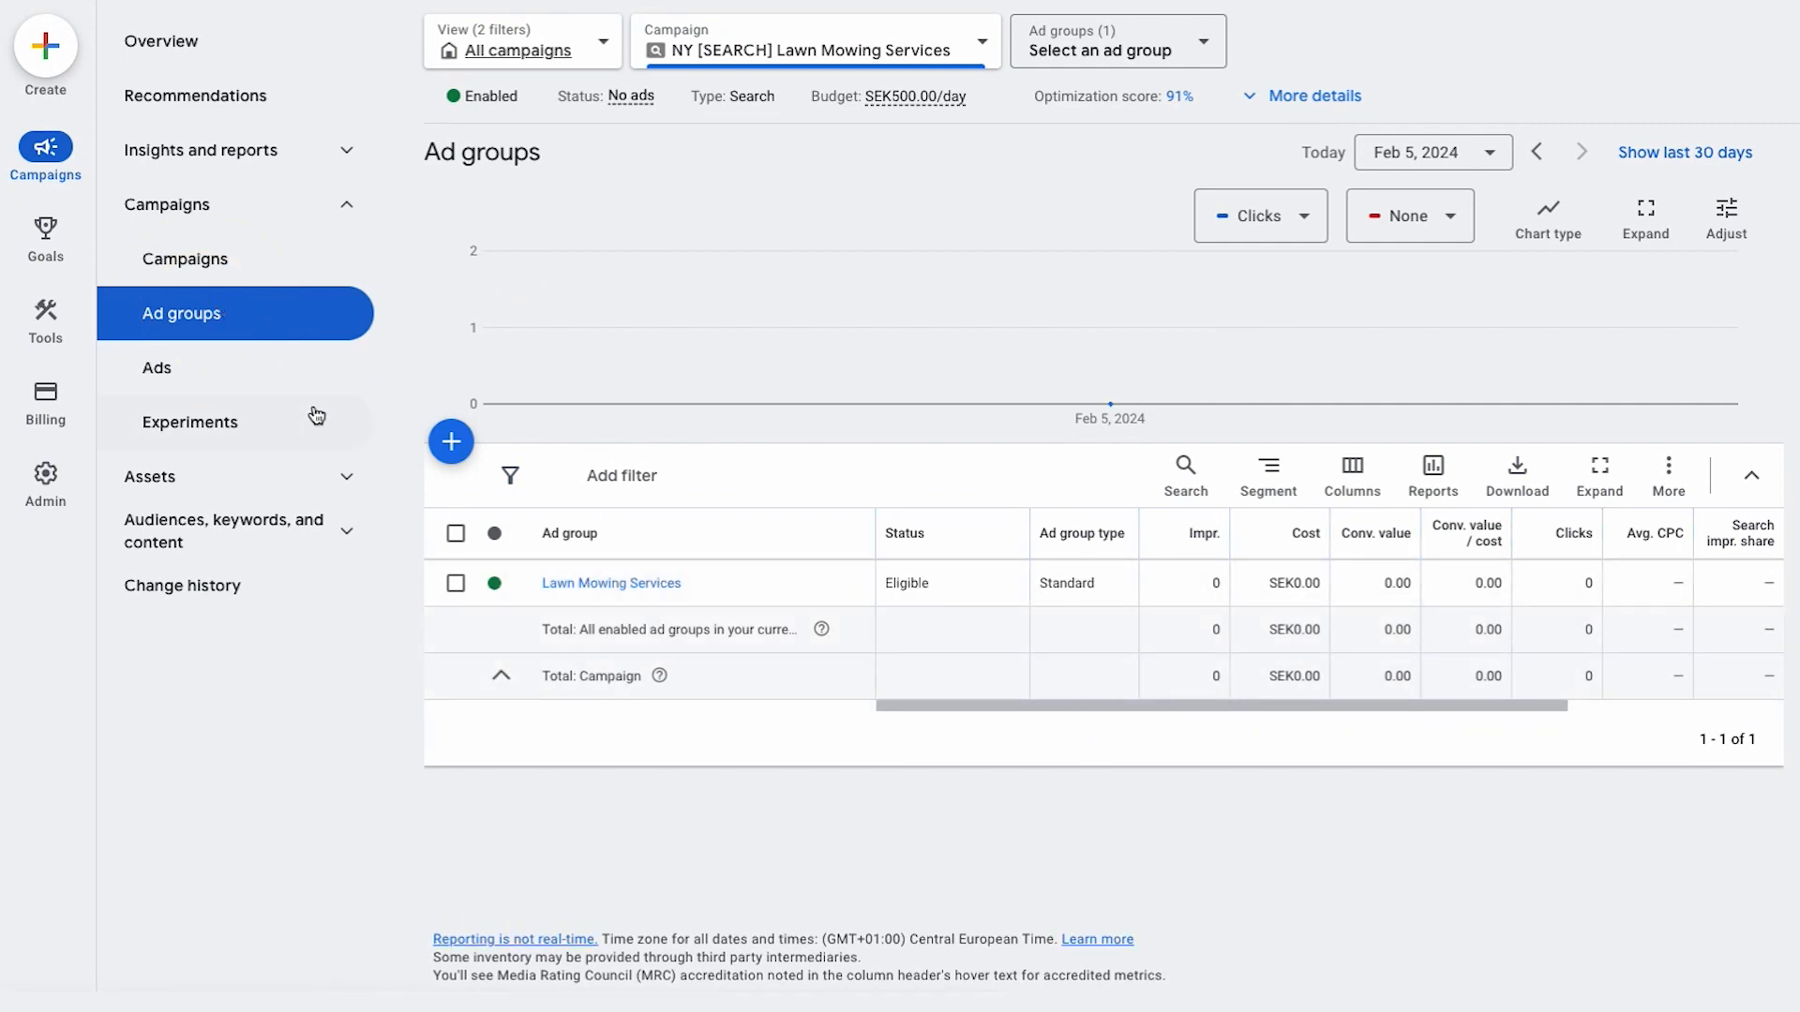
{"action": "left_click", "coordinate": [233, 368]}
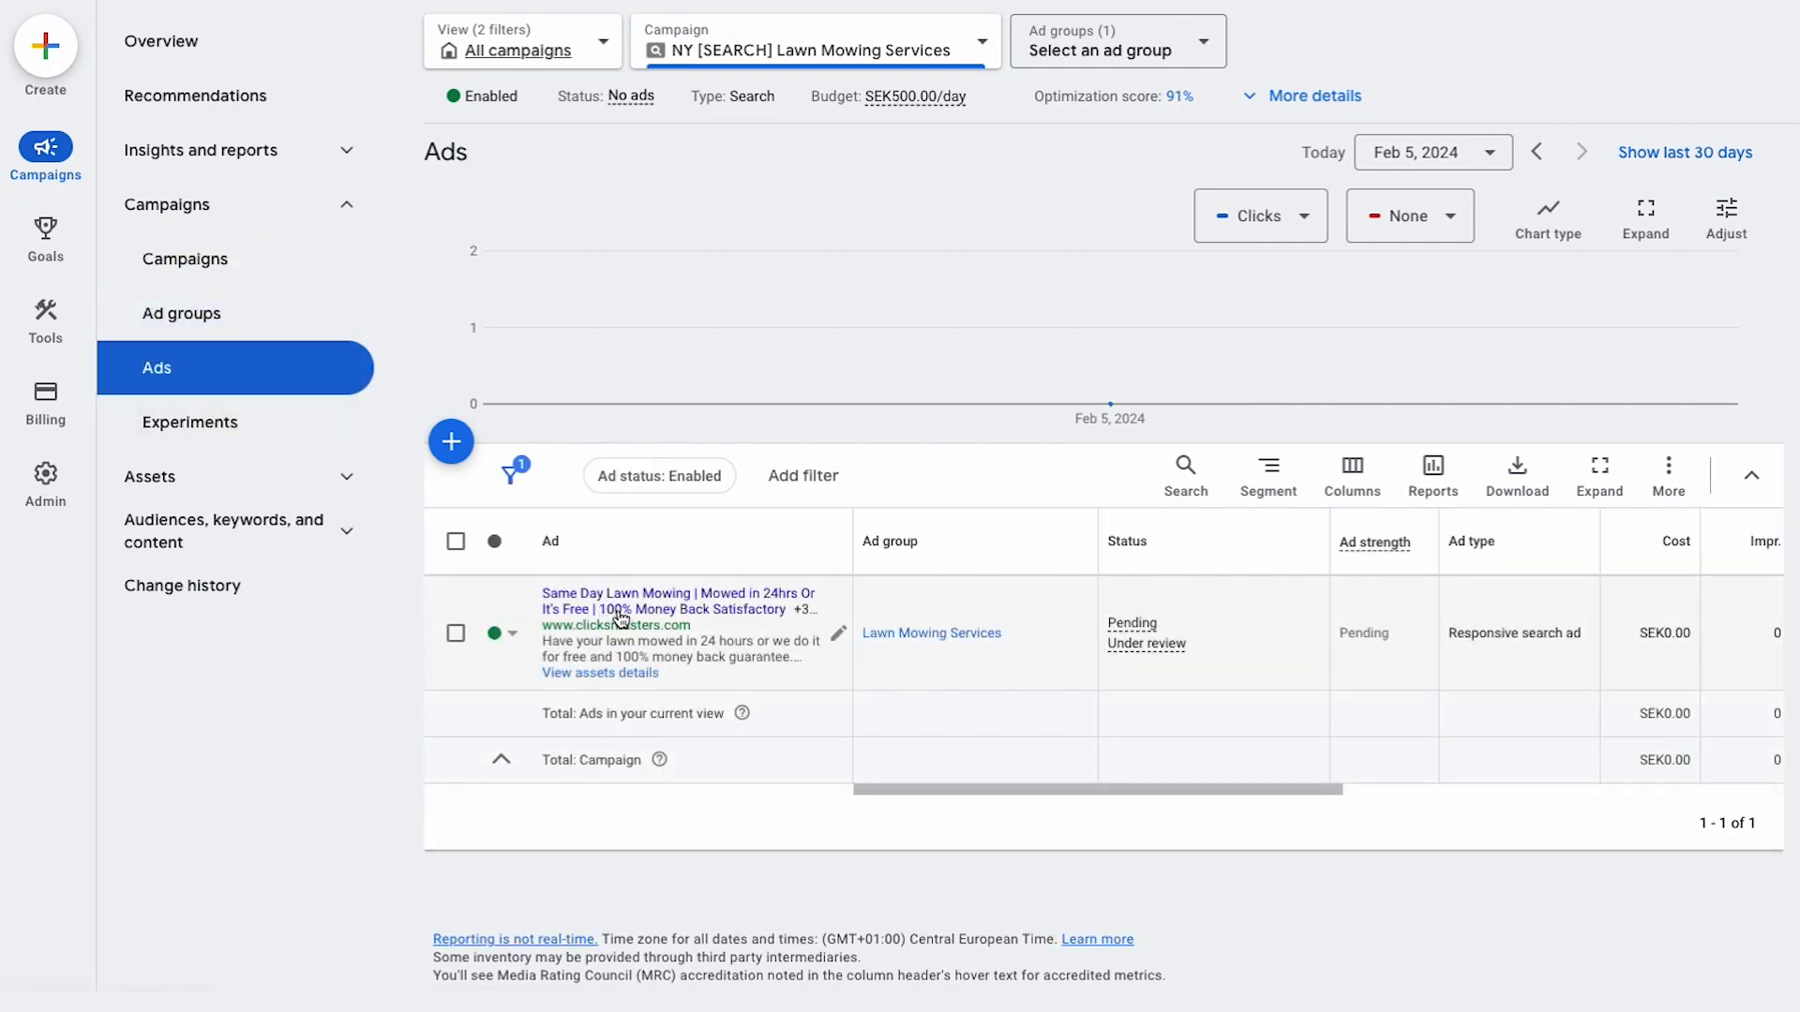
Open audience segment editing at campaign level for the NY [SEARCH] Lawn Mowing Services campaign
{"action": "left_click", "coordinate": [317, 526]}
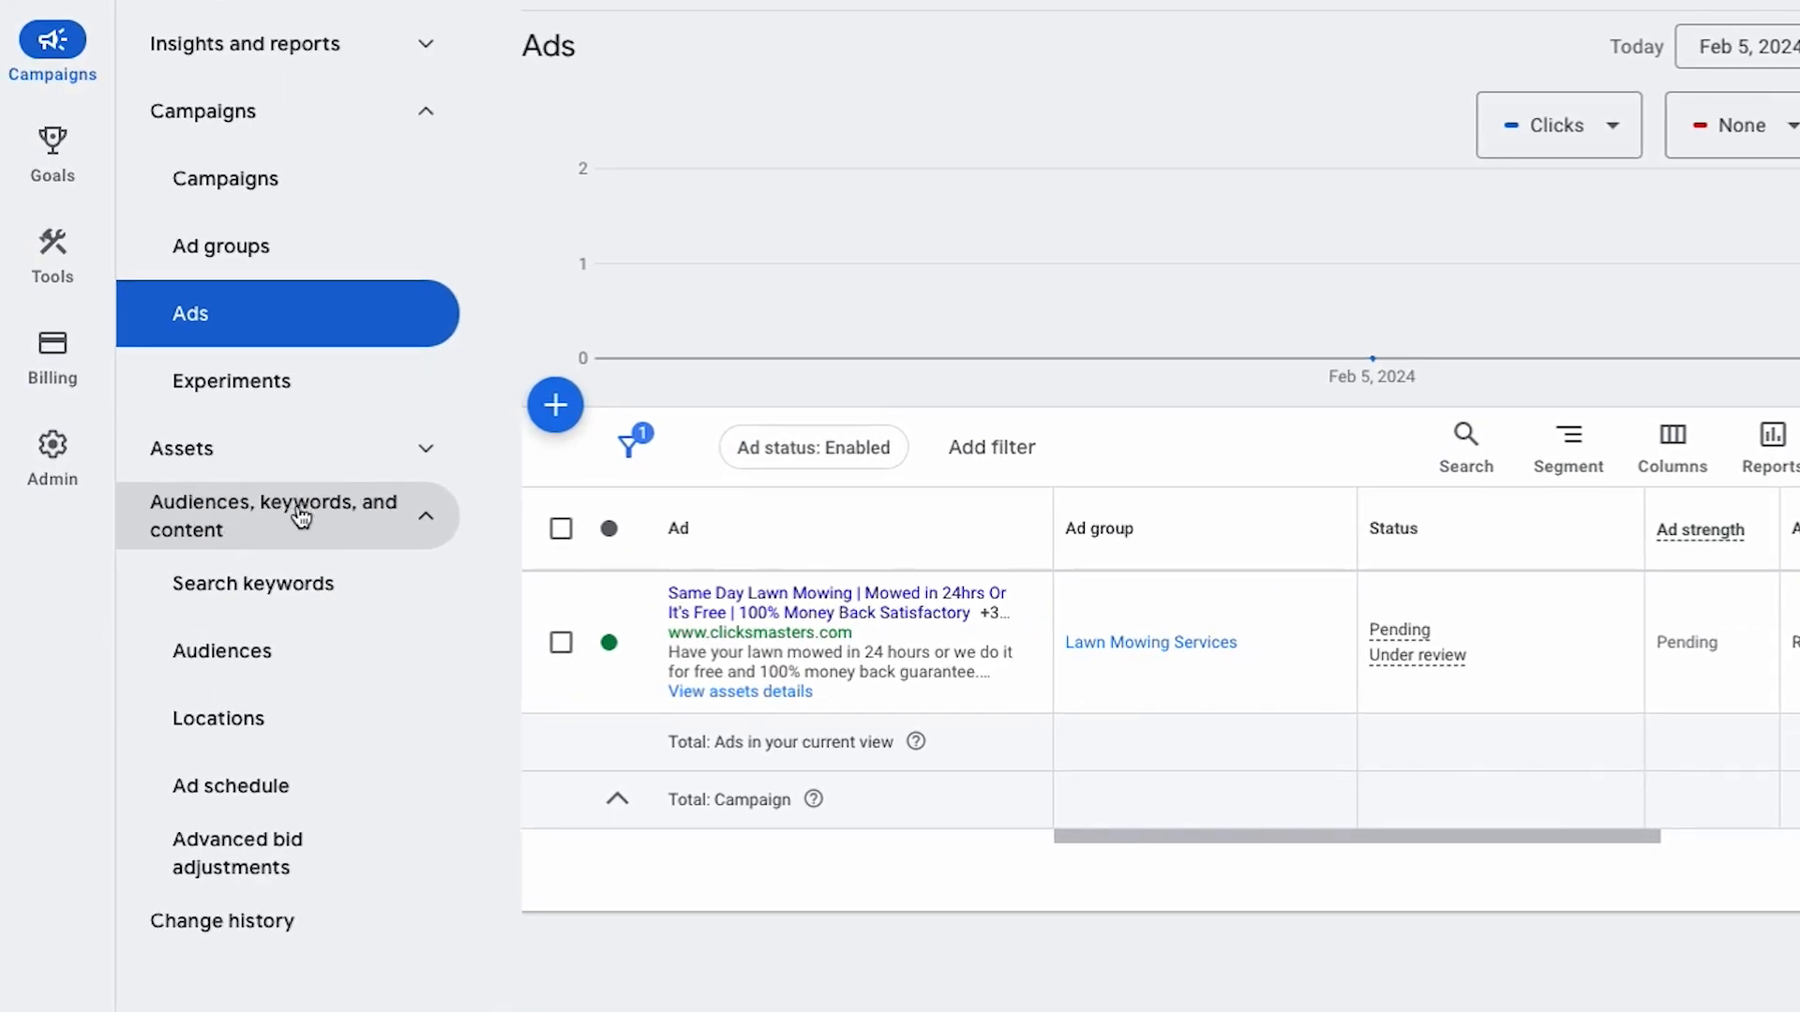
{"action": "left_click", "coordinate": [263, 662]}
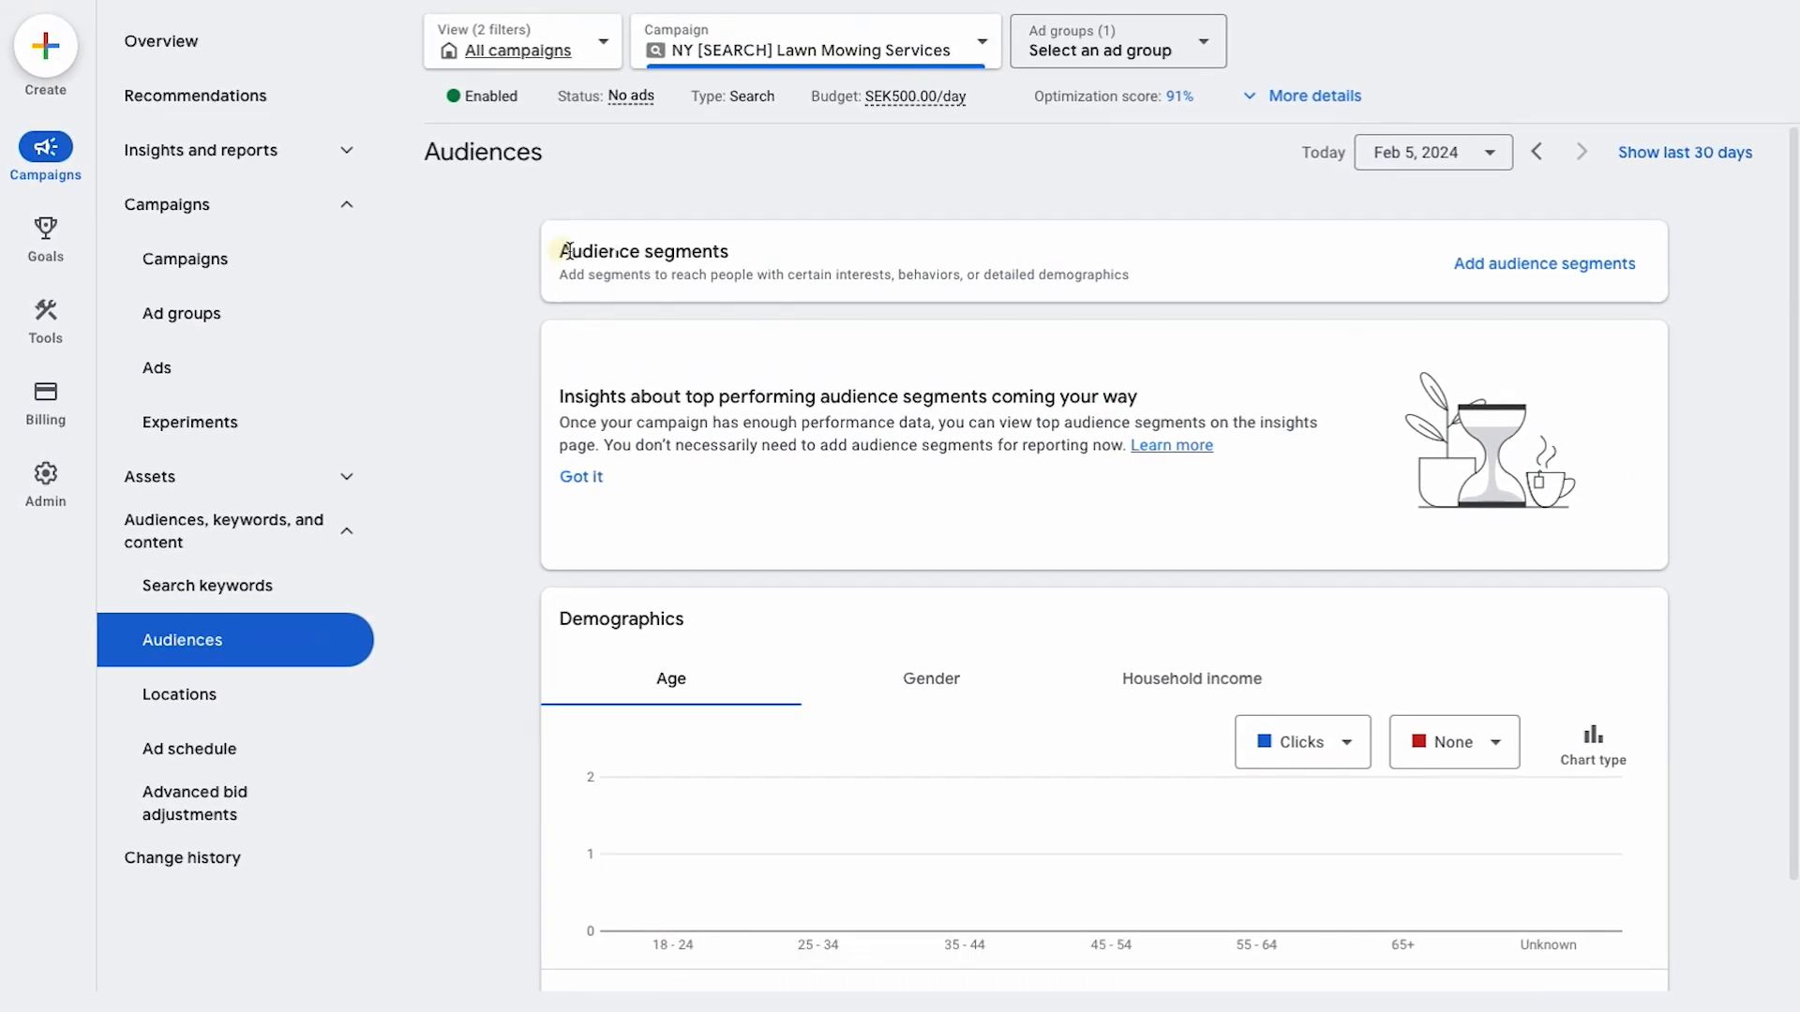
{"action": "left_click_drag", "start_coordinate": [561, 251], "coordinate": [777, 253]}
{"action": "left_click", "coordinate": [1494, 271]}
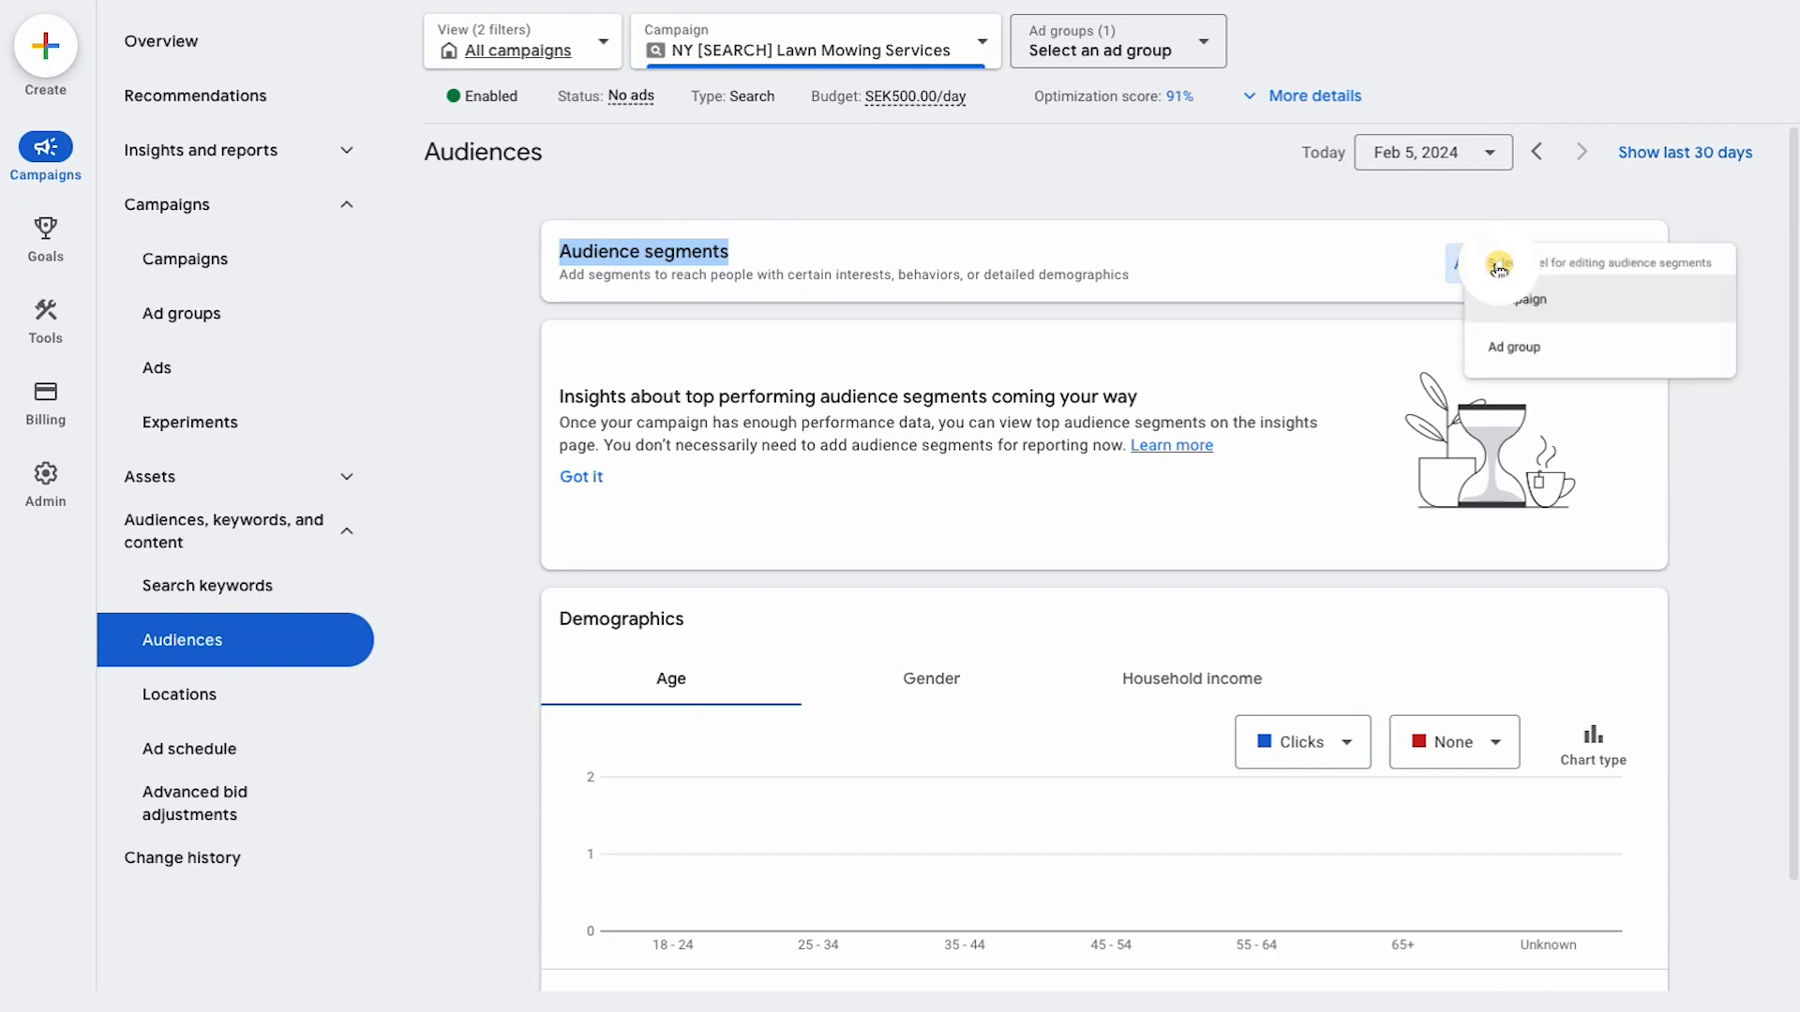
{"action": "left_click", "coordinate": [1502, 306]}
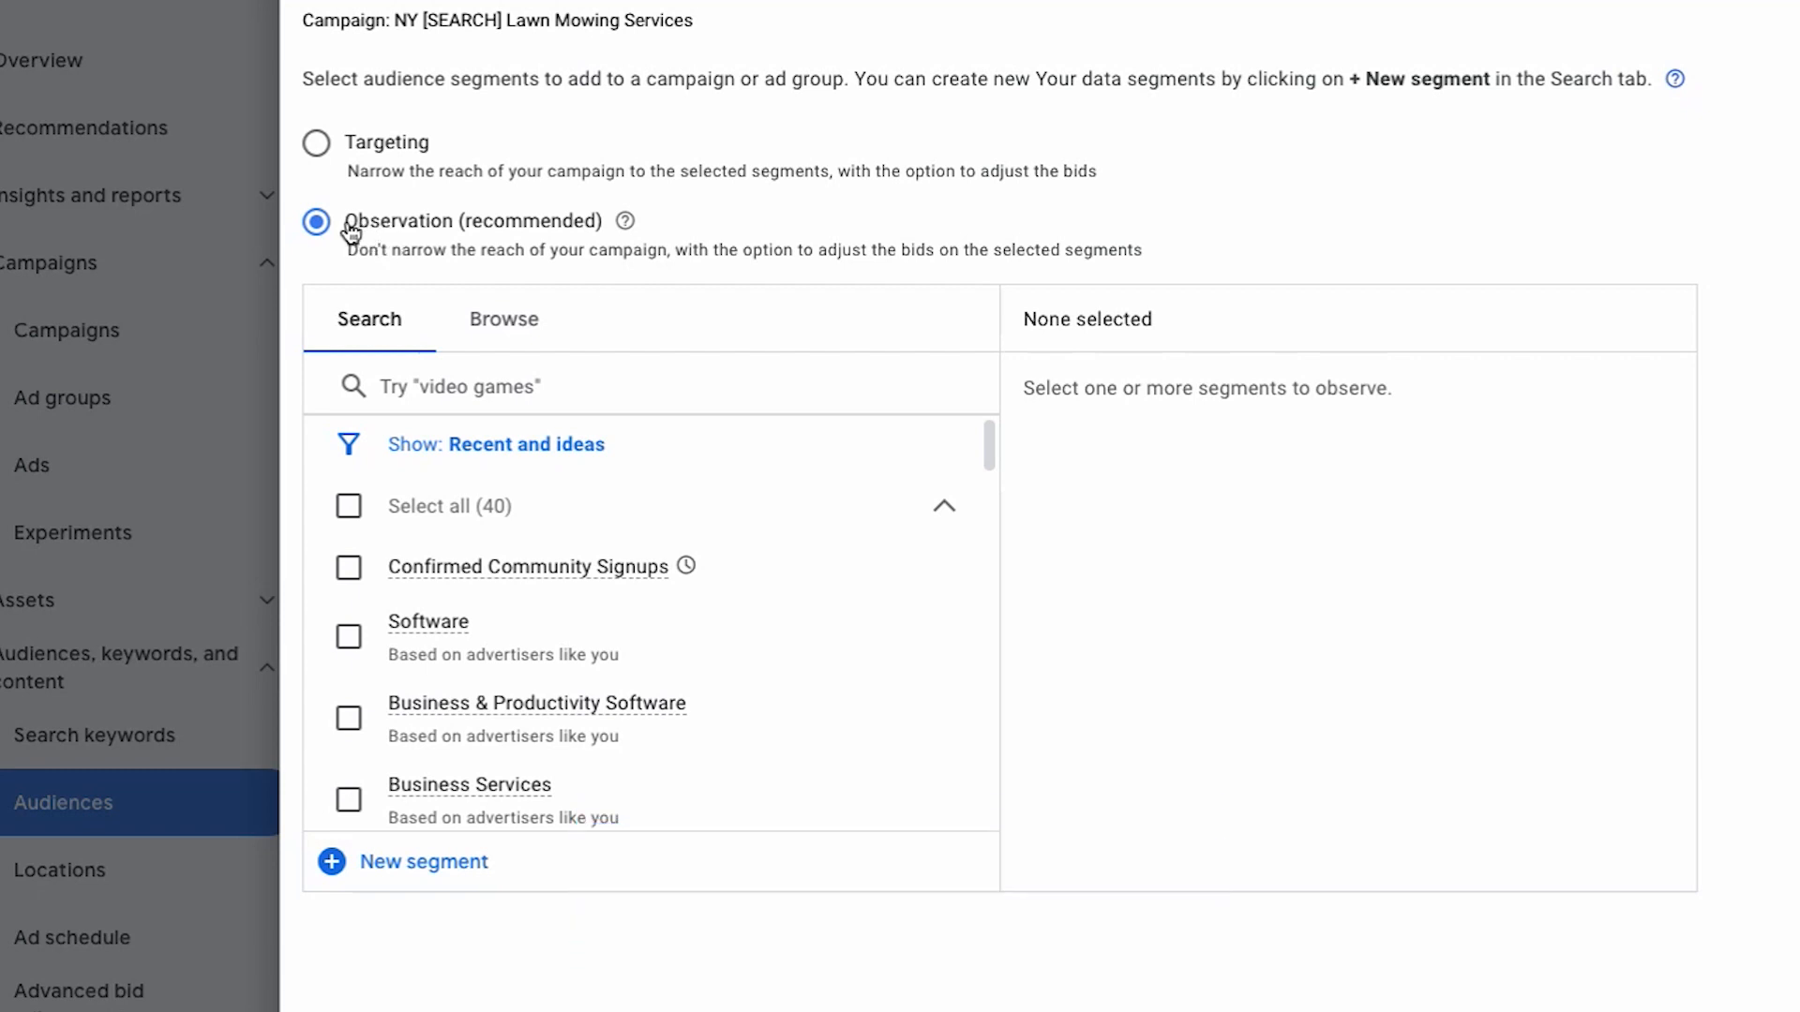
Browse the detailed demographics and select all Parents segments: infants, toddlers, preschoolers, grade-schoolers and teens
{"action": "left_click", "coordinate": [505, 323]}
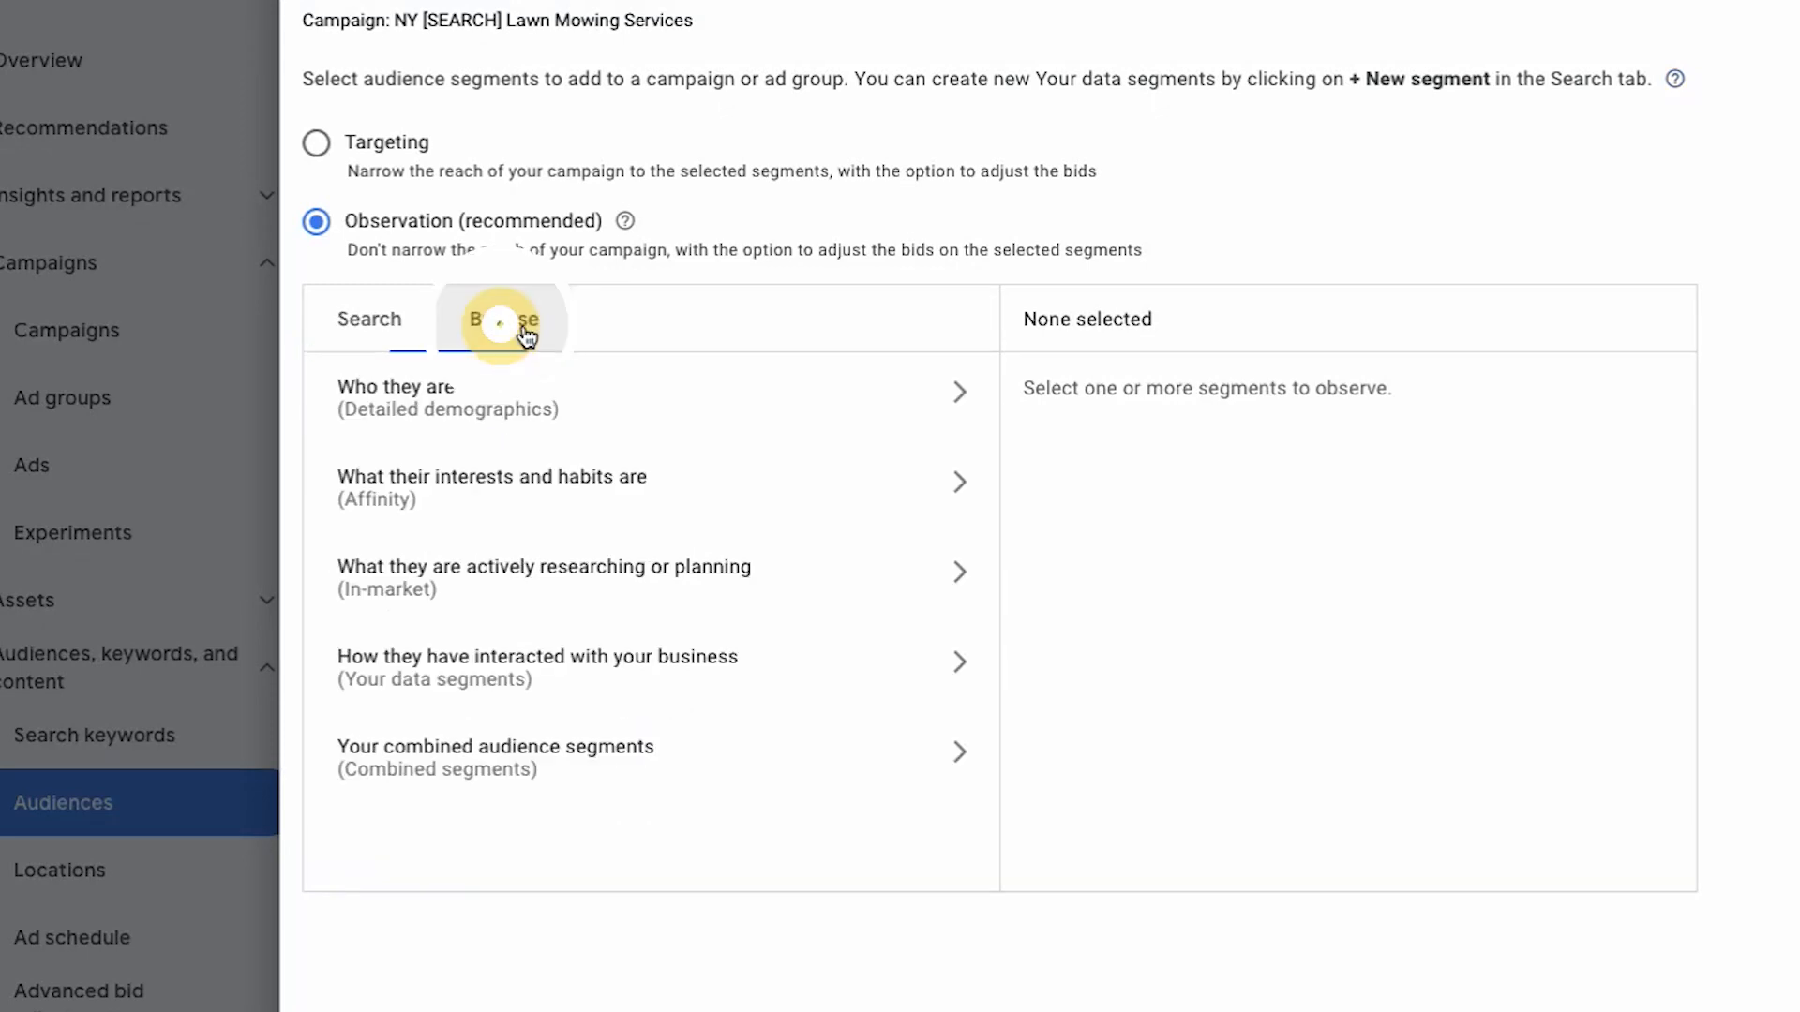
{"action": "left_click", "coordinate": [487, 413]}
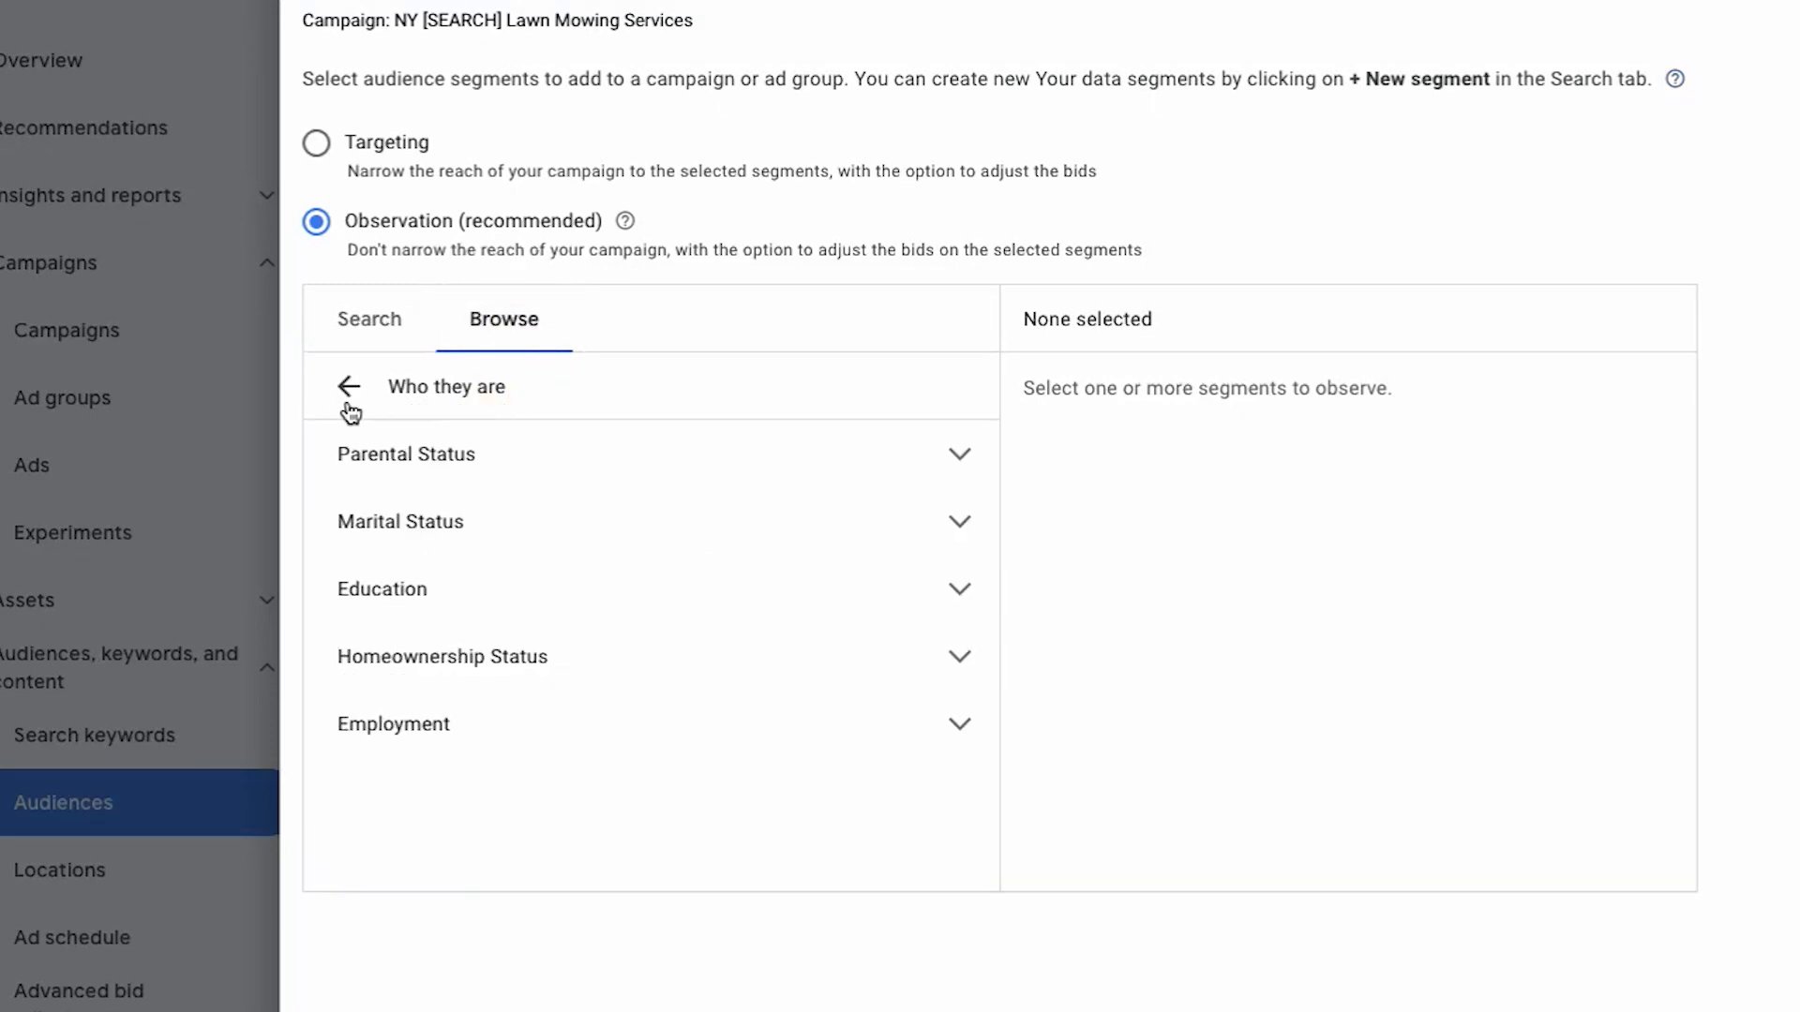
{"action": "left_click", "coordinate": [348, 403]}
{"action": "left_click", "coordinate": [513, 417]}
{"action": "left_click", "coordinate": [356, 454]}
{"action": "left_click", "coordinate": [432, 513]}
{"action": "left_click", "coordinate": [461, 589]}
{"action": "left_click", "coordinate": [461, 723]}
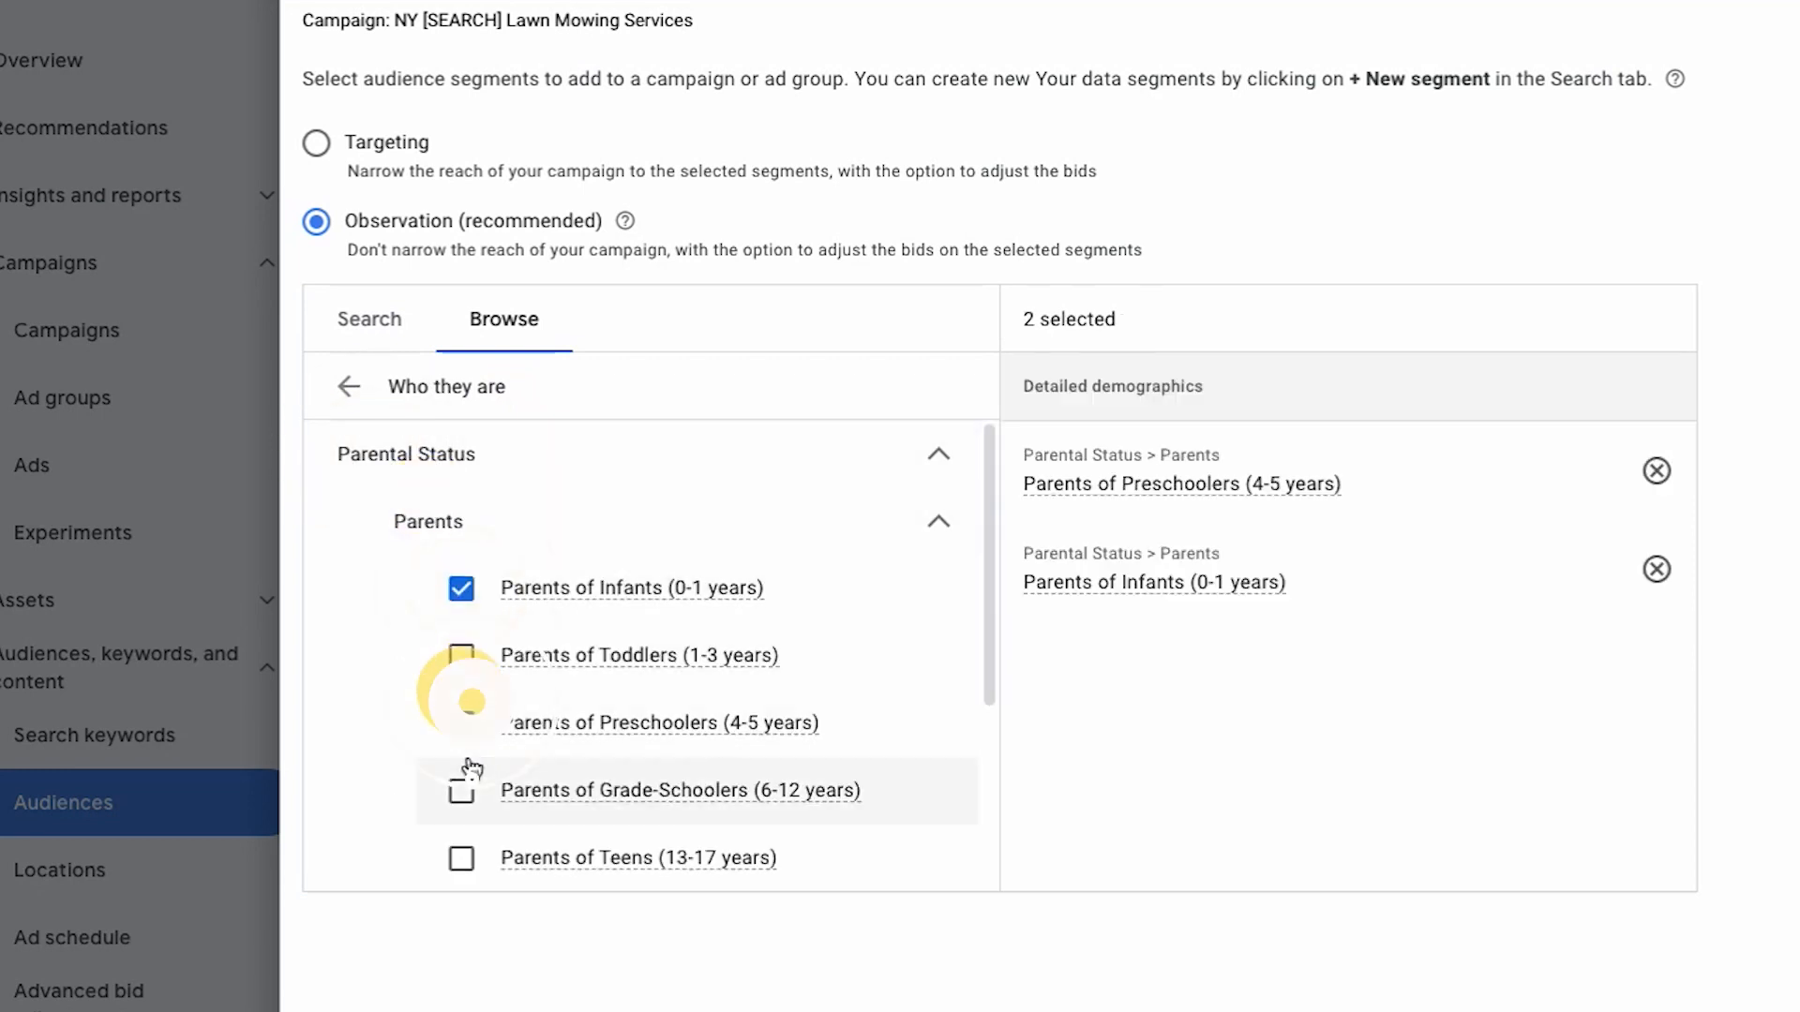
{"action": "left_click", "coordinate": [461, 790]}
{"action": "left_click", "coordinate": [462, 655]}
{"action": "left_click", "coordinate": [461, 858]}
Select the marital status segments Single, In a Relationship and Married
{"action": "scroll", "coordinate": [545, 732], "scroll_direction": "down", "scroll_amount": 3}
{"action": "left_click", "coordinate": [441, 643]}
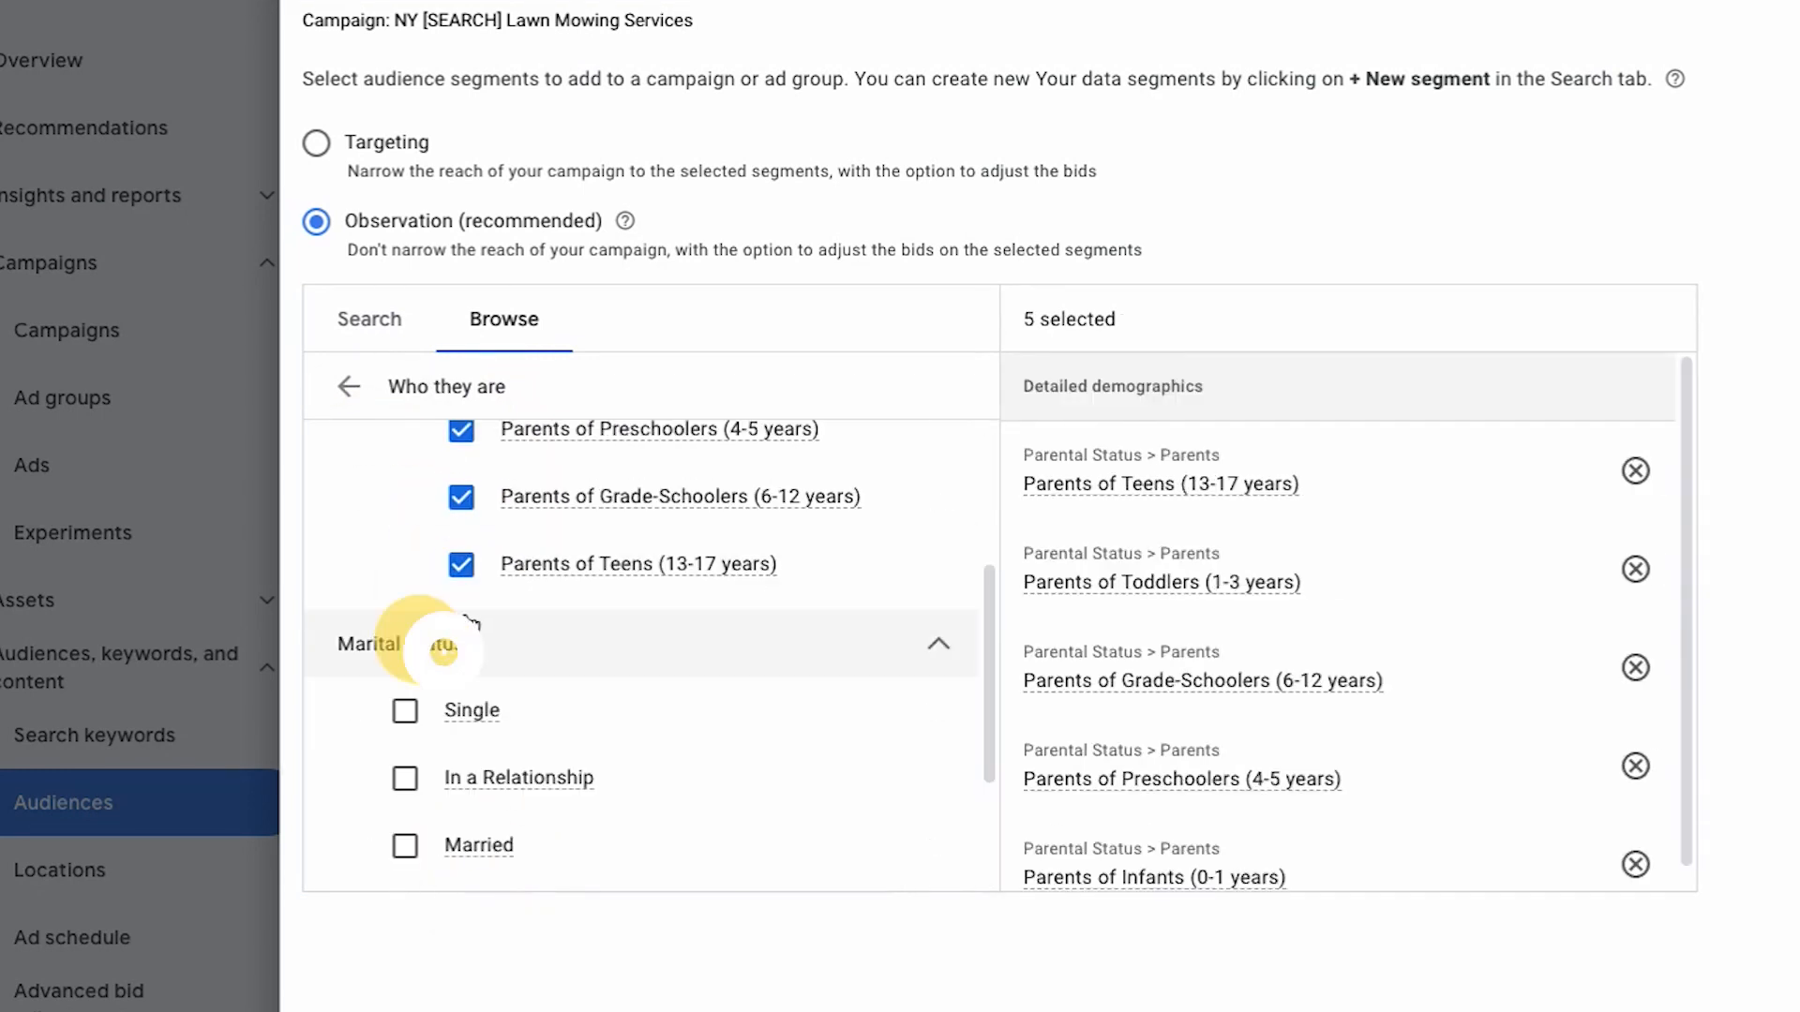
{"action": "left_click", "coordinate": [405, 707]}
{"action": "left_click", "coordinate": [405, 779]}
{"action": "left_click", "coordinate": [405, 848]}
{"action": "scroll", "coordinate": [494, 764], "scroll_direction": "down", "scroll_amount": 2}
{"action": "scroll", "coordinate": [494, 764], "scroll_direction": "down", "scroll_amount": 1}
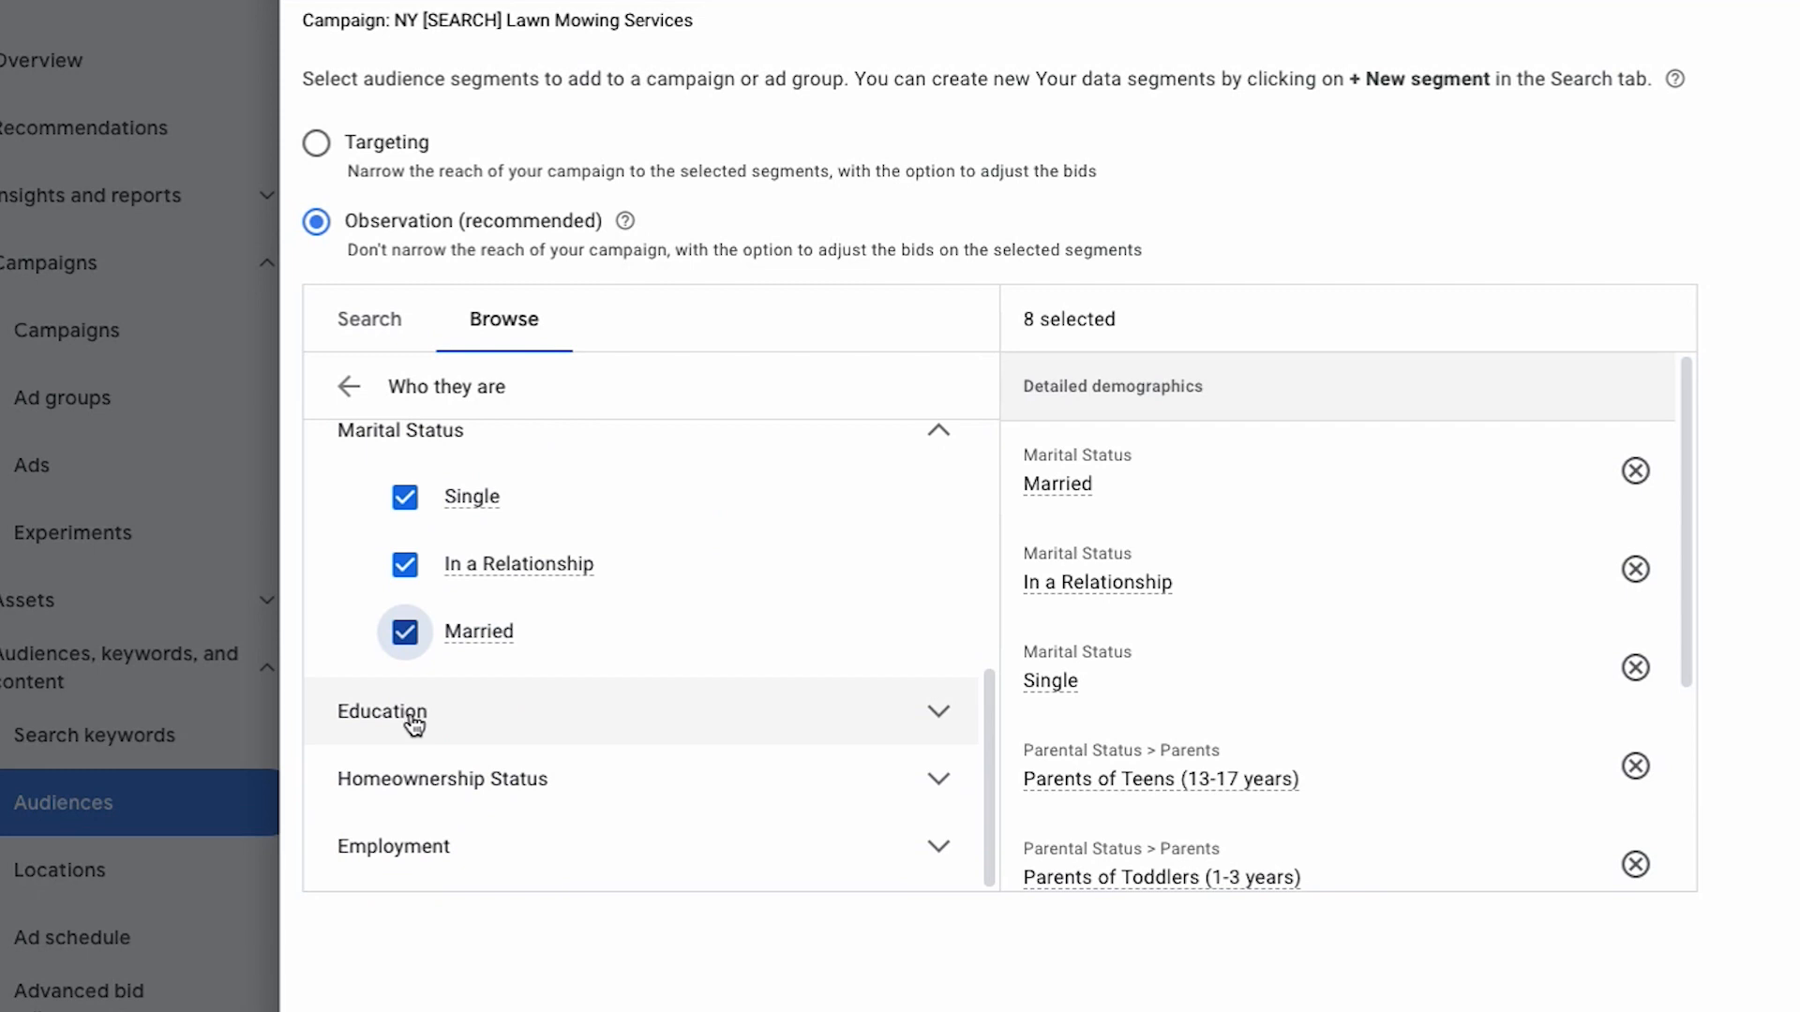
Select the education segments Current College Students, High School Graduate, Bachelor's Degree and Advanced Degree
{"action": "left_click", "coordinate": [413, 717]}
{"action": "left_click", "coordinate": [441, 633]}
{"action": "left_click", "coordinate": [449, 694]}
{"action": "left_click", "coordinate": [461, 730]}
{"action": "left_click", "coordinate": [461, 798]}
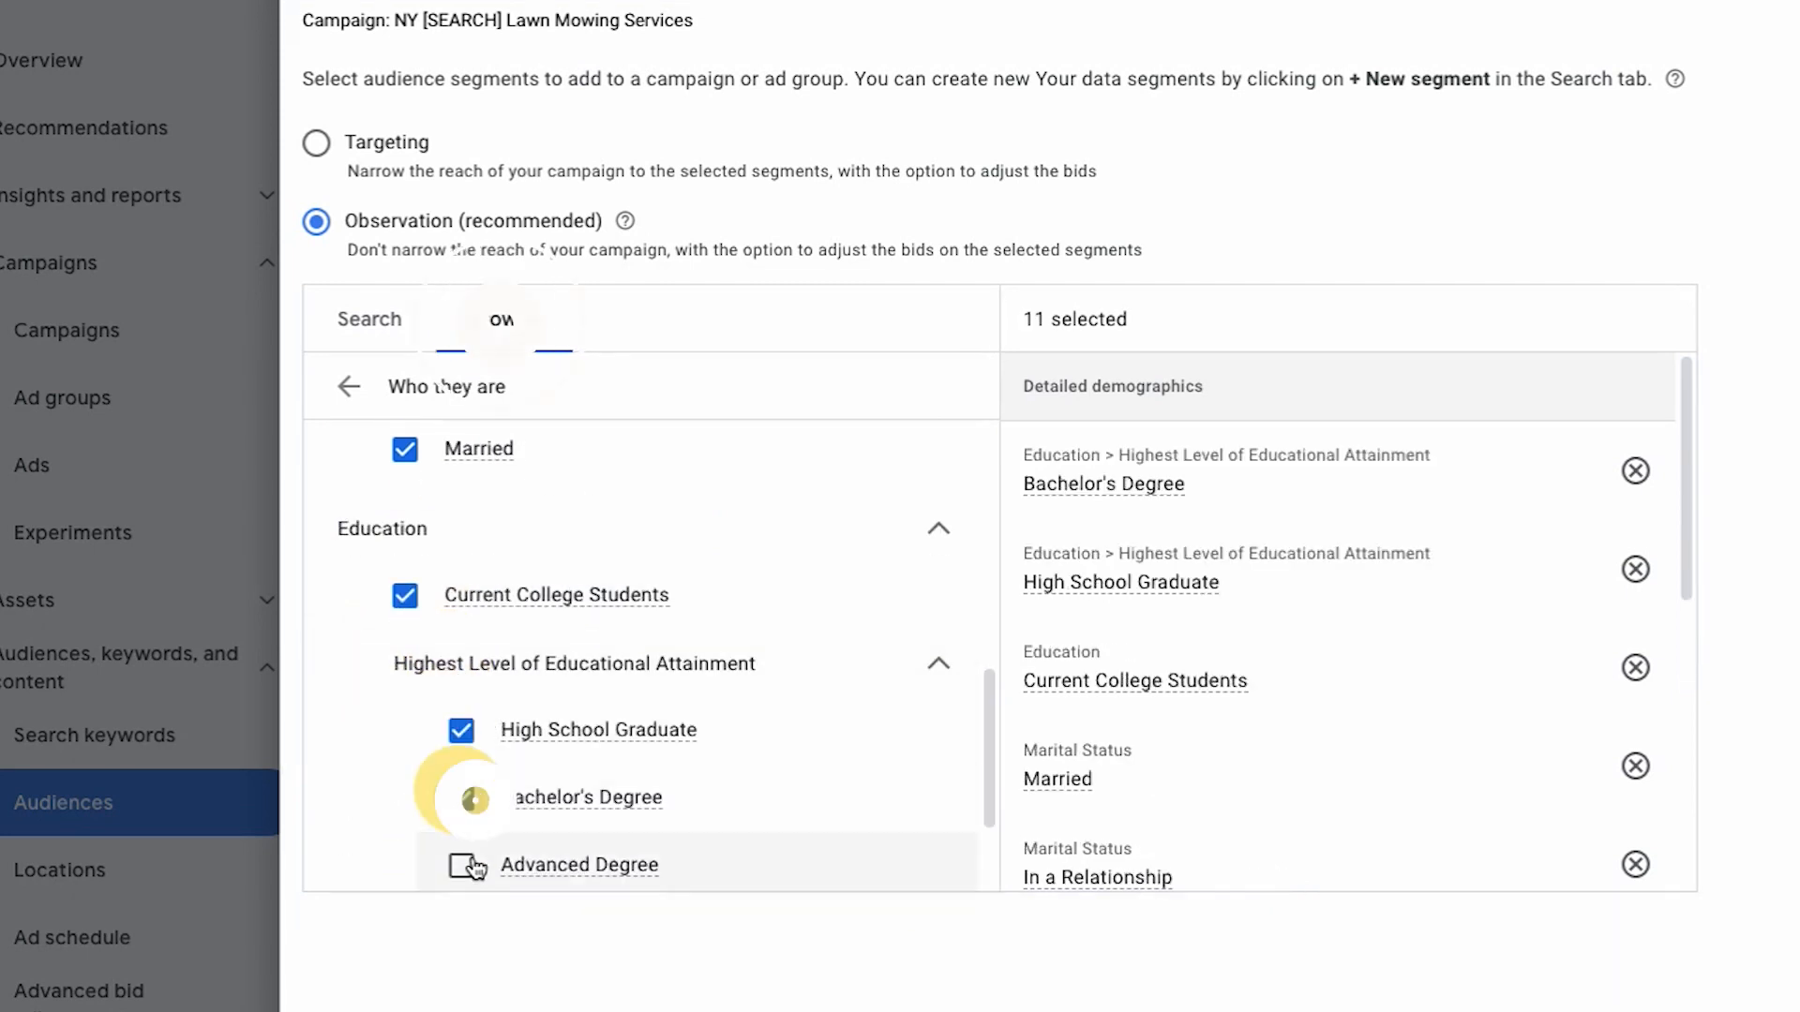
{"action": "left_click", "coordinate": [461, 864]}
Select the homeownership status segments Homeowners and Renters
{"action": "scroll", "coordinate": [553, 779], "scroll_direction": "down", "scroll_amount": 3}
{"action": "left_click", "coordinate": [436, 735]}
{"action": "left_click", "coordinate": [448, 801]}
{"action": "scroll", "coordinate": [450, 801], "scroll_direction": "down", "scroll_amount": 2}
{"action": "left_click", "coordinate": [433, 724]}
Select the employment company size segment Small Employer (1-249 Employees) and return to the audience categories
{"action": "left_click", "coordinate": [434, 797]}
{"action": "scroll", "coordinate": [434, 792], "scroll_direction": "down", "scroll_amount": 2}
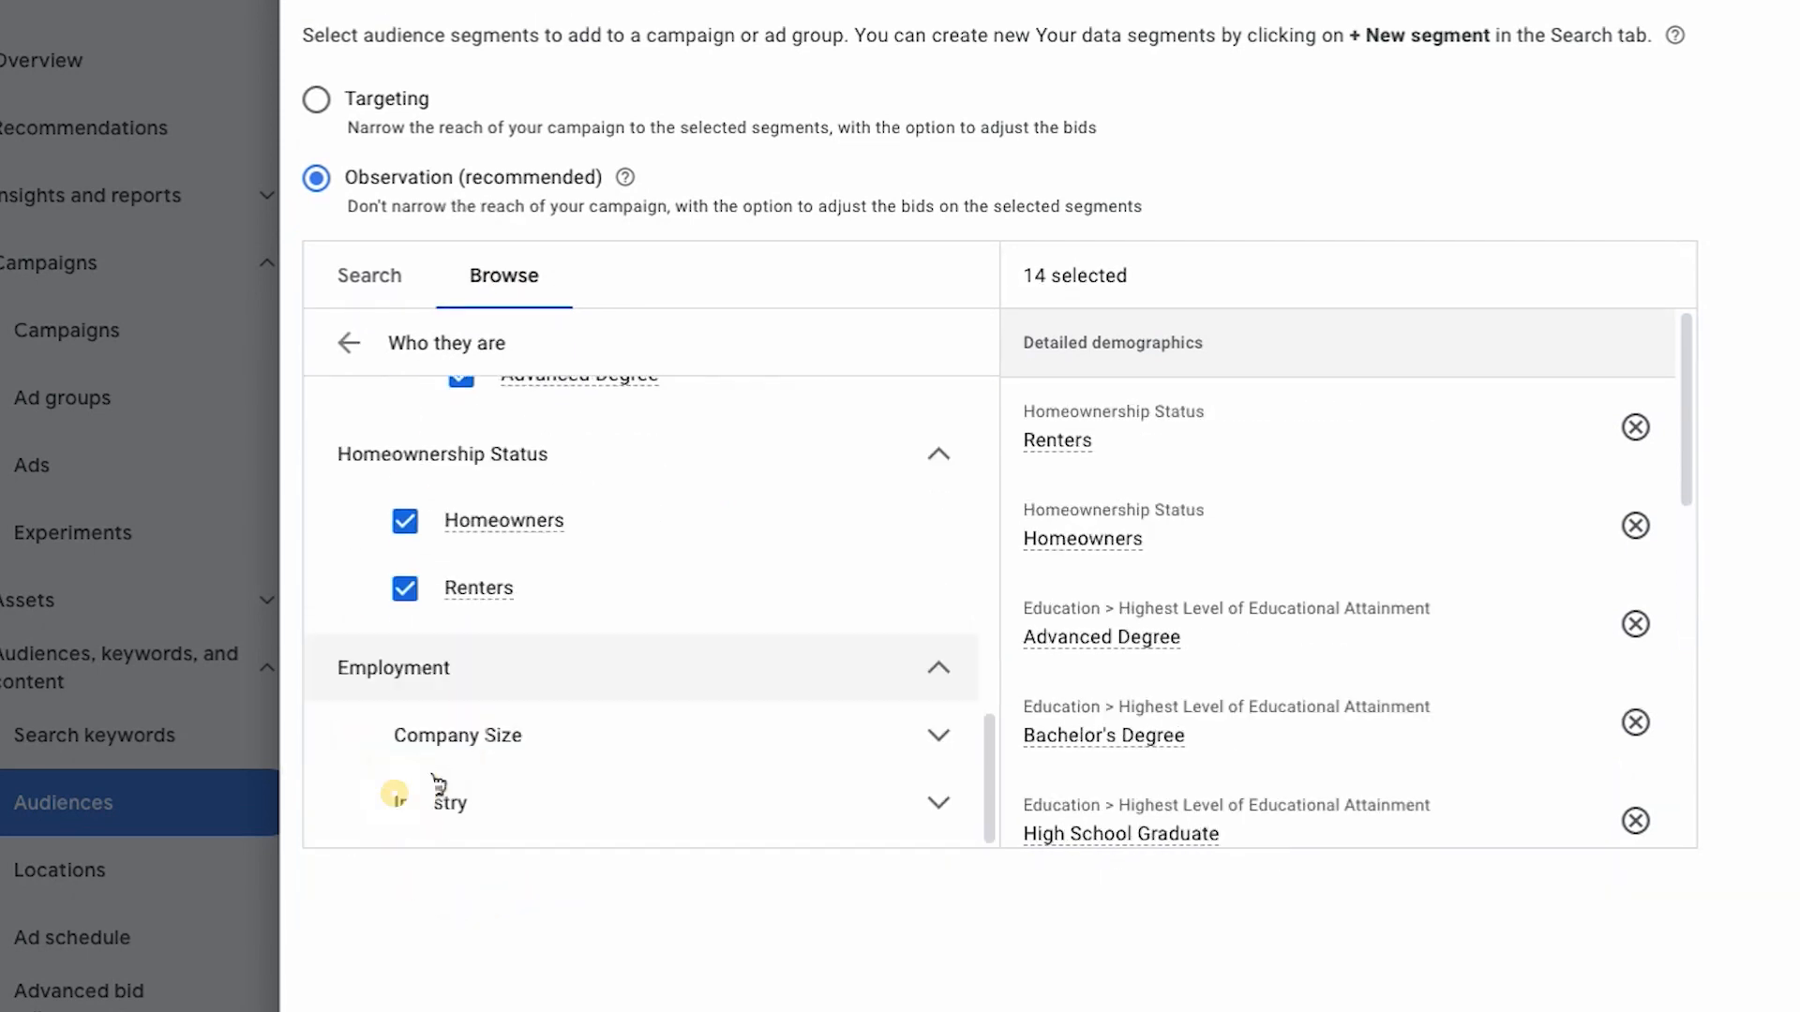
{"action": "left_click", "coordinate": [412, 734]}
{"action": "scroll", "coordinate": [450, 750], "scroll_direction": "down", "scroll_amount": 1}
{"action": "left_click", "coordinate": [461, 764]}
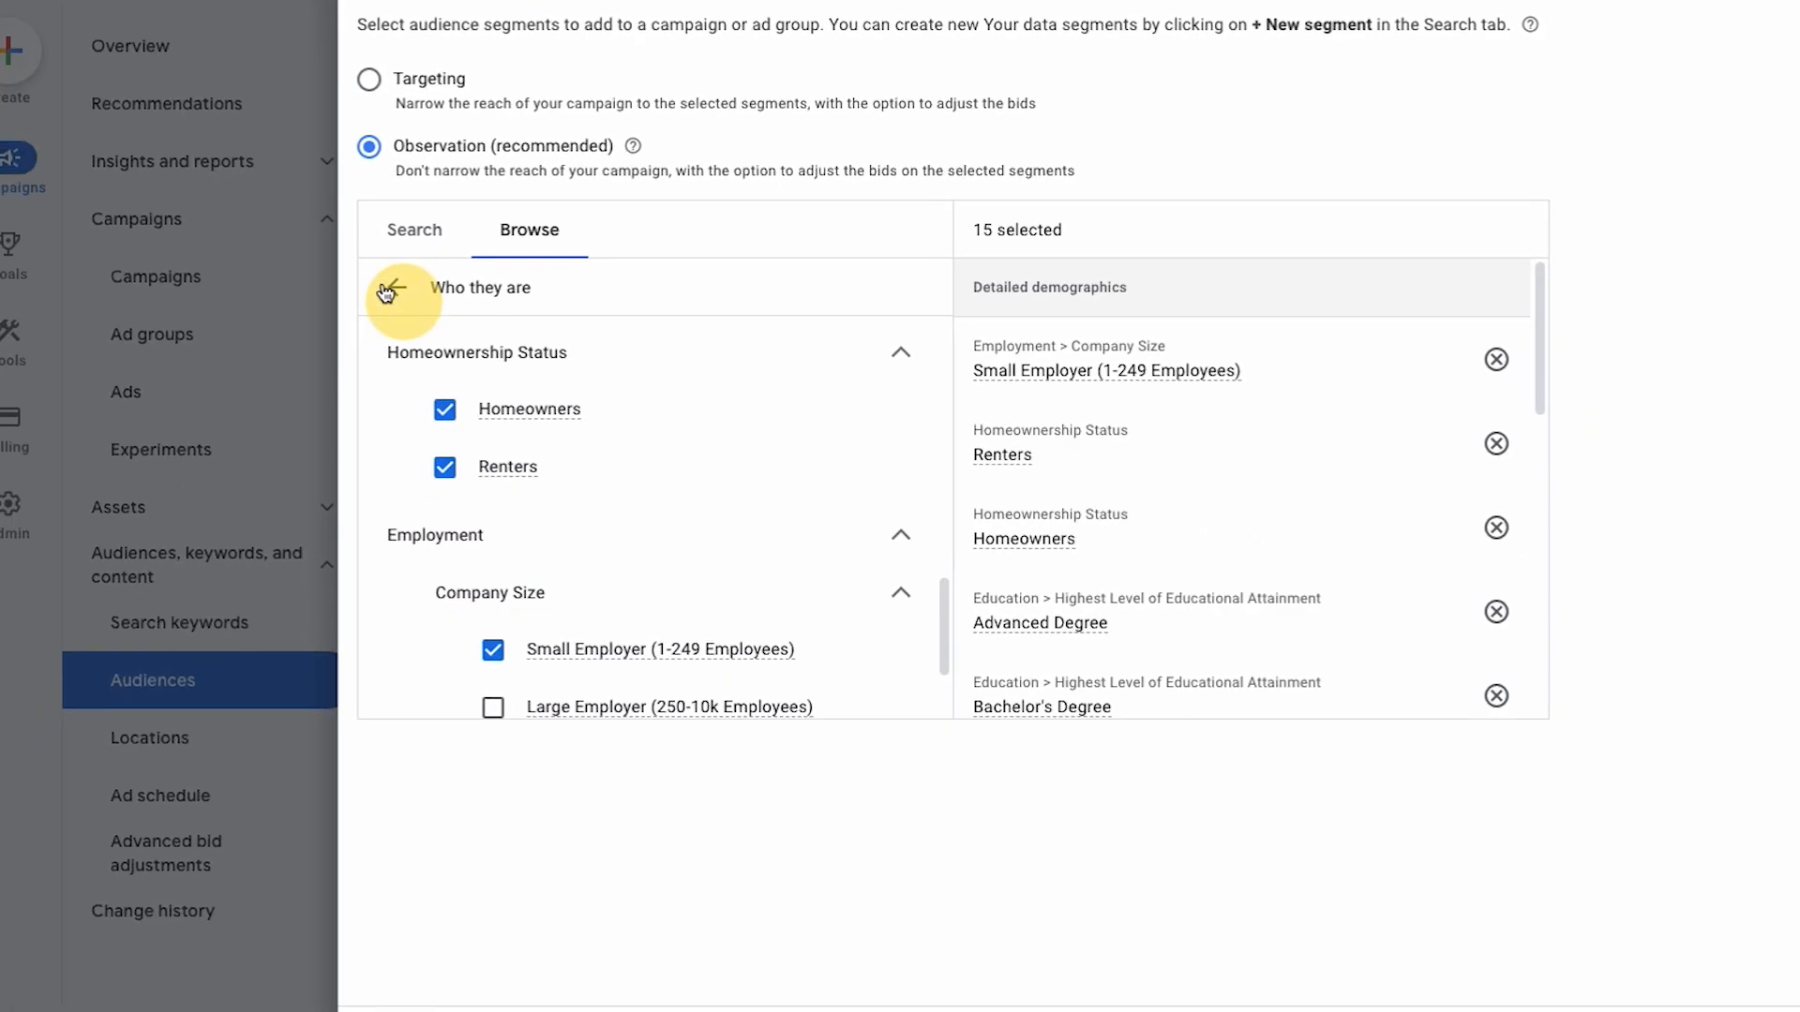
{"action": "left_click", "coordinate": [350, 341]}
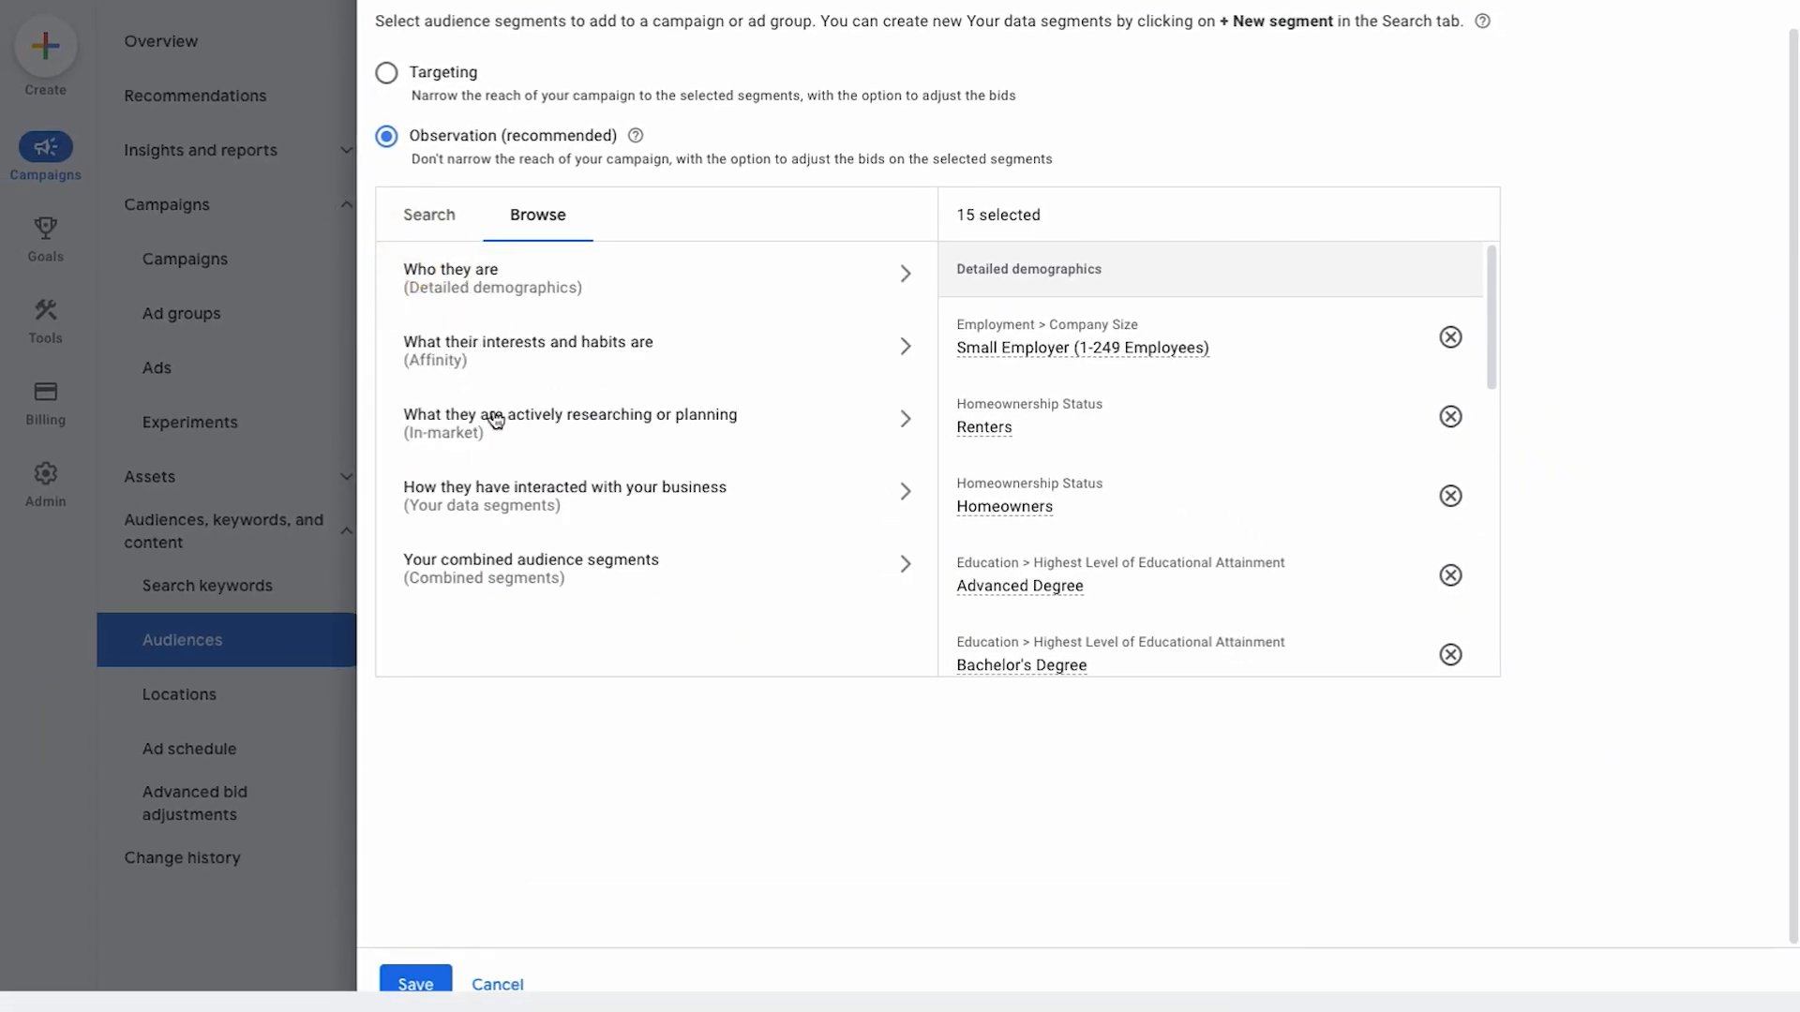
Select the affinity segments Banking & Finance, Beauty & Wellness, Food & Dining, Home & Garden, Lifestyles & Hobbies, and Media & Entertainment
{"action": "left_click", "coordinate": [454, 369]}
{"action": "left_click", "coordinate": [439, 378]}
{"action": "left_click", "coordinate": [440, 432]}
{"action": "left_click", "coordinate": [441, 487]}
{"action": "left_click", "coordinate": [439, 542]}
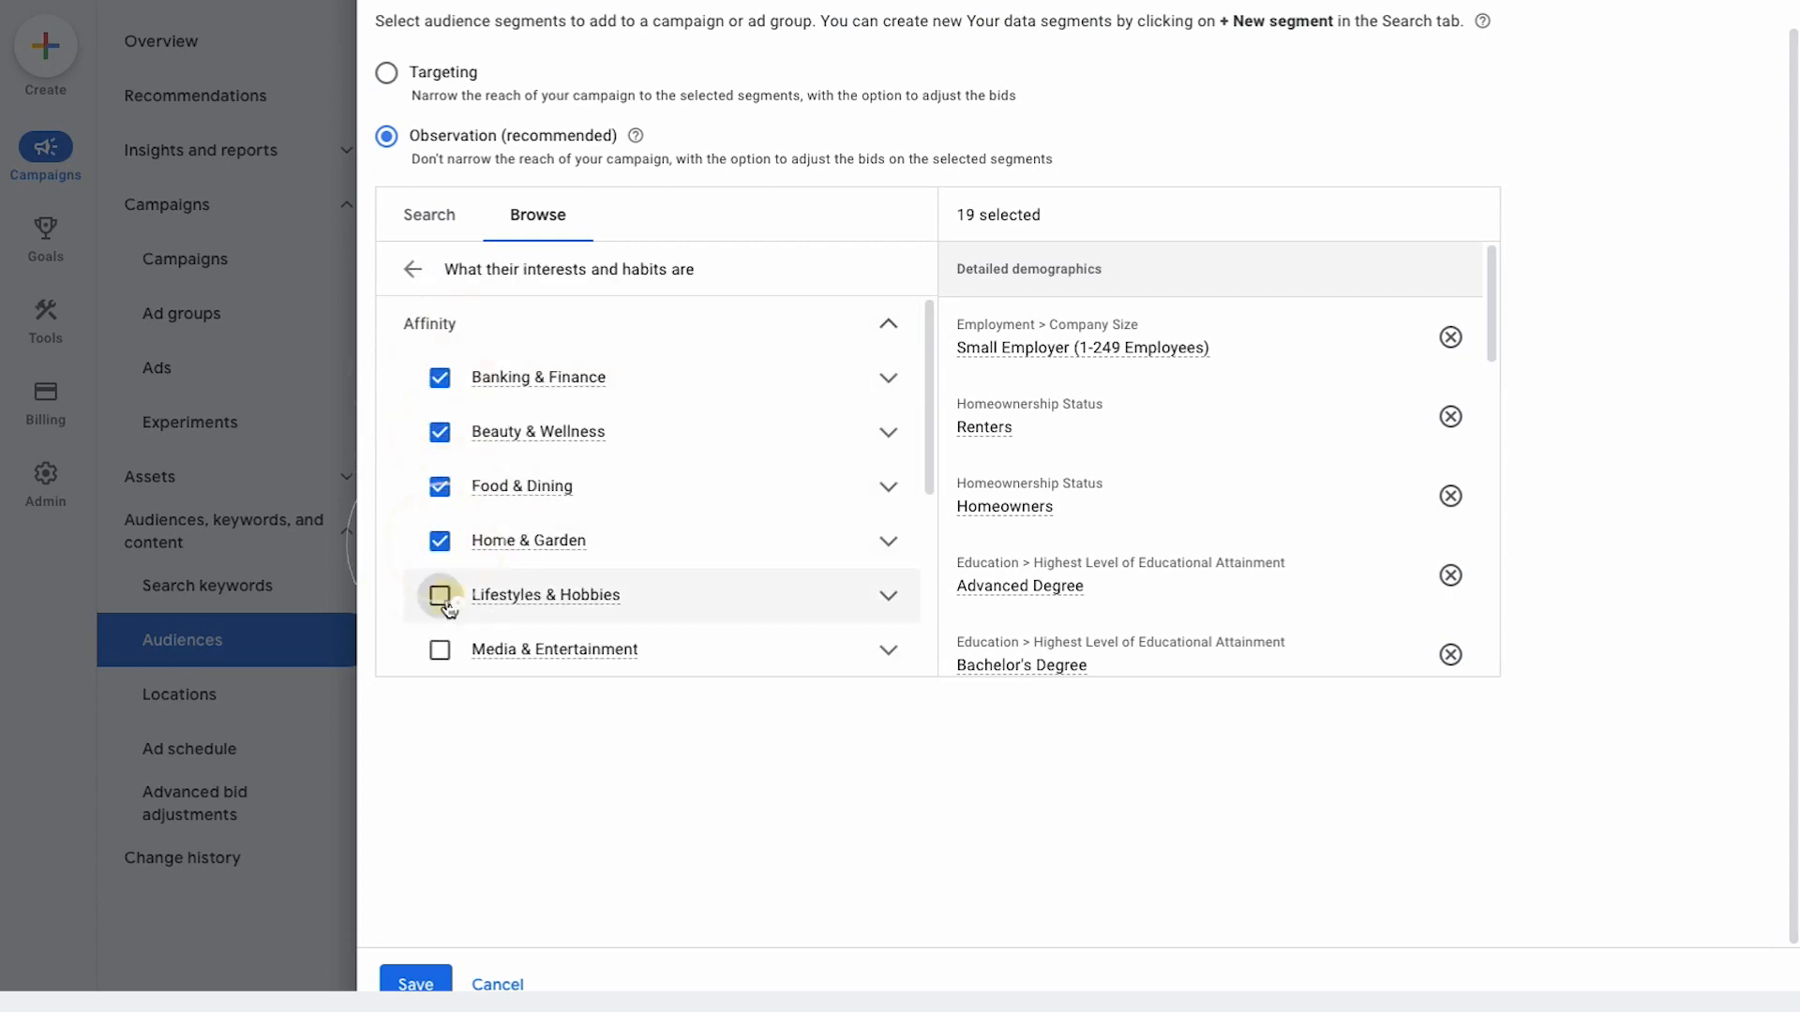
{"action": "left_click", "coordinate": [439, 597]}
{"action": "left_click", "coordinate": [440, 651]}
Select the affinity segments News & Politics, Shoppers, Sports & Fitness, Technology, Travel, and Vehicles & Transportation
{"action": "scroll", "coordinate": [591, 447], "scroll_direction": "down", "scroll_amount": 3}
{"action": "left_click", "coordinate": [440, 393]}
{"action": "left_click", "coordinate": [440, 448]}
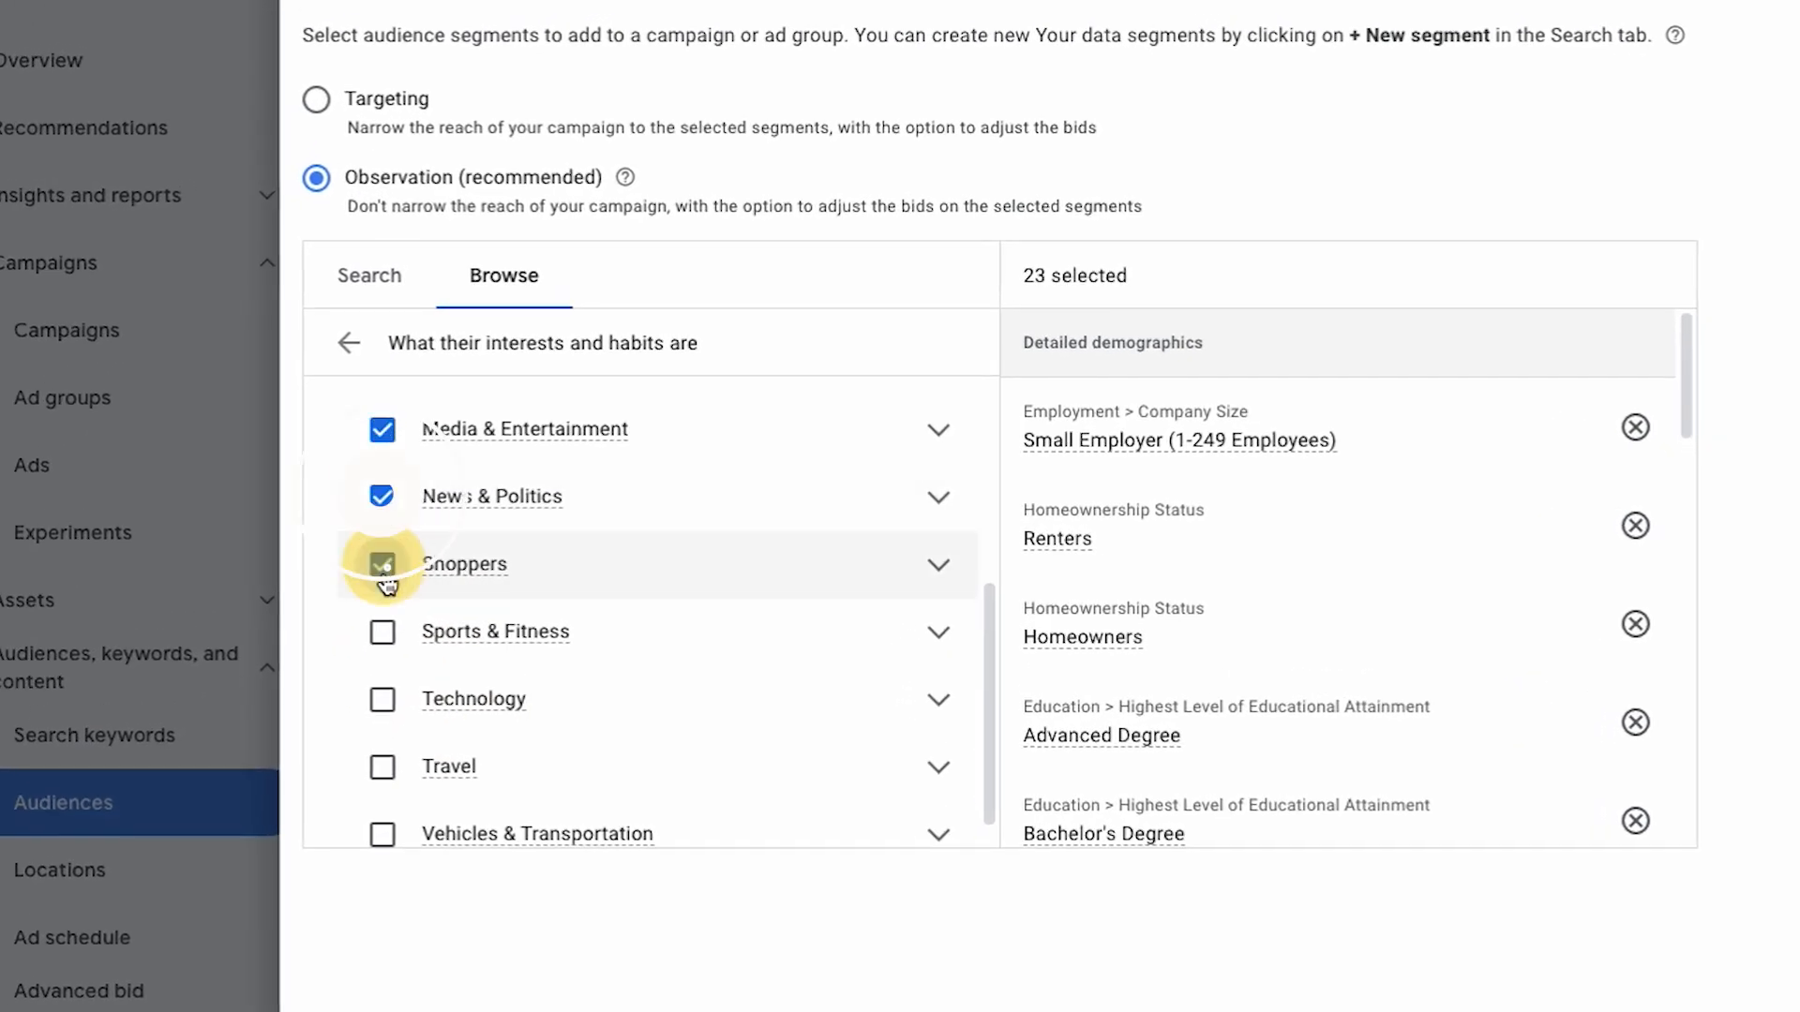
{"action": "left_click", "coordinate": [383, 632]}
{"action": "left_click", "coordinate": [382, 700]}
{"action": "left_click", "coordinate": [382, 767]}
{"action": "left_click", "coordinate": [382, 835]}
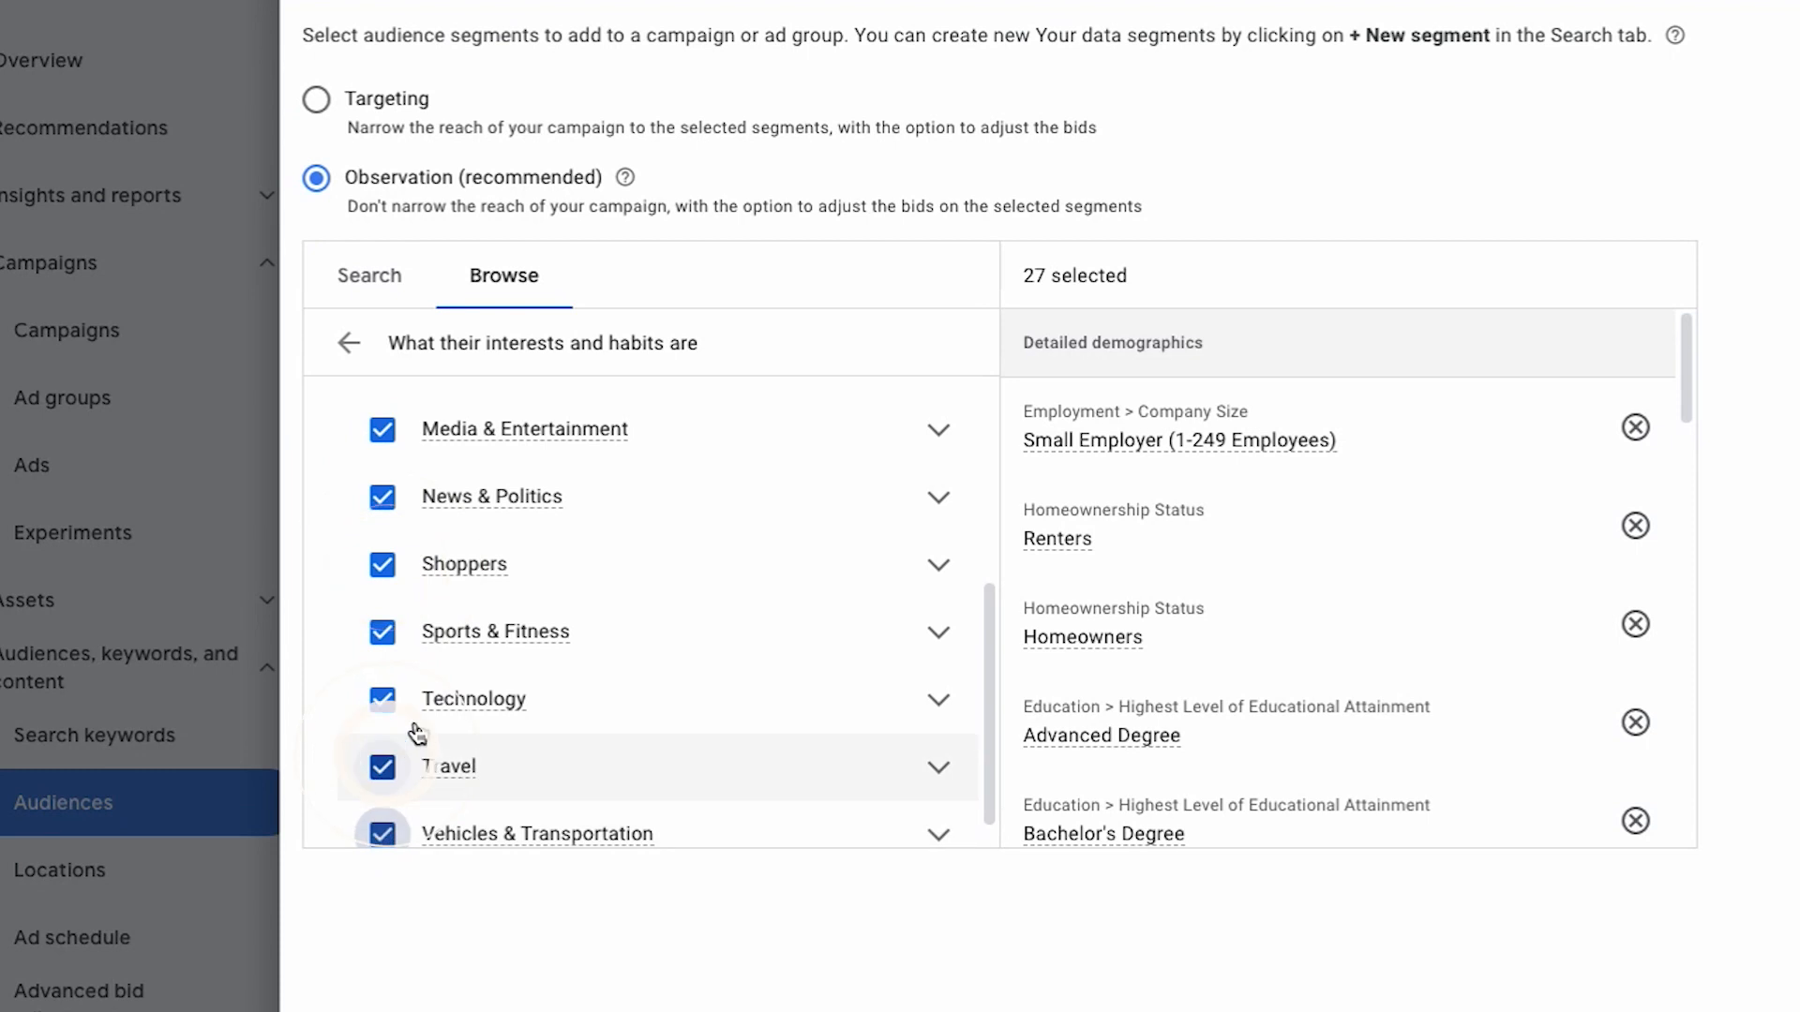
{"action": "scroll", "coordinate": [454, 699], "scroll_direction": "down", "scroll_amount": 1}
Select Do-It-Yourselfers and Home Decor Enthusiasts under the Home & Garden affinity segment
{"action": "scroll", "coordinate": [645, 471], "scroll_direction": "up", "scroll_amount": 3}
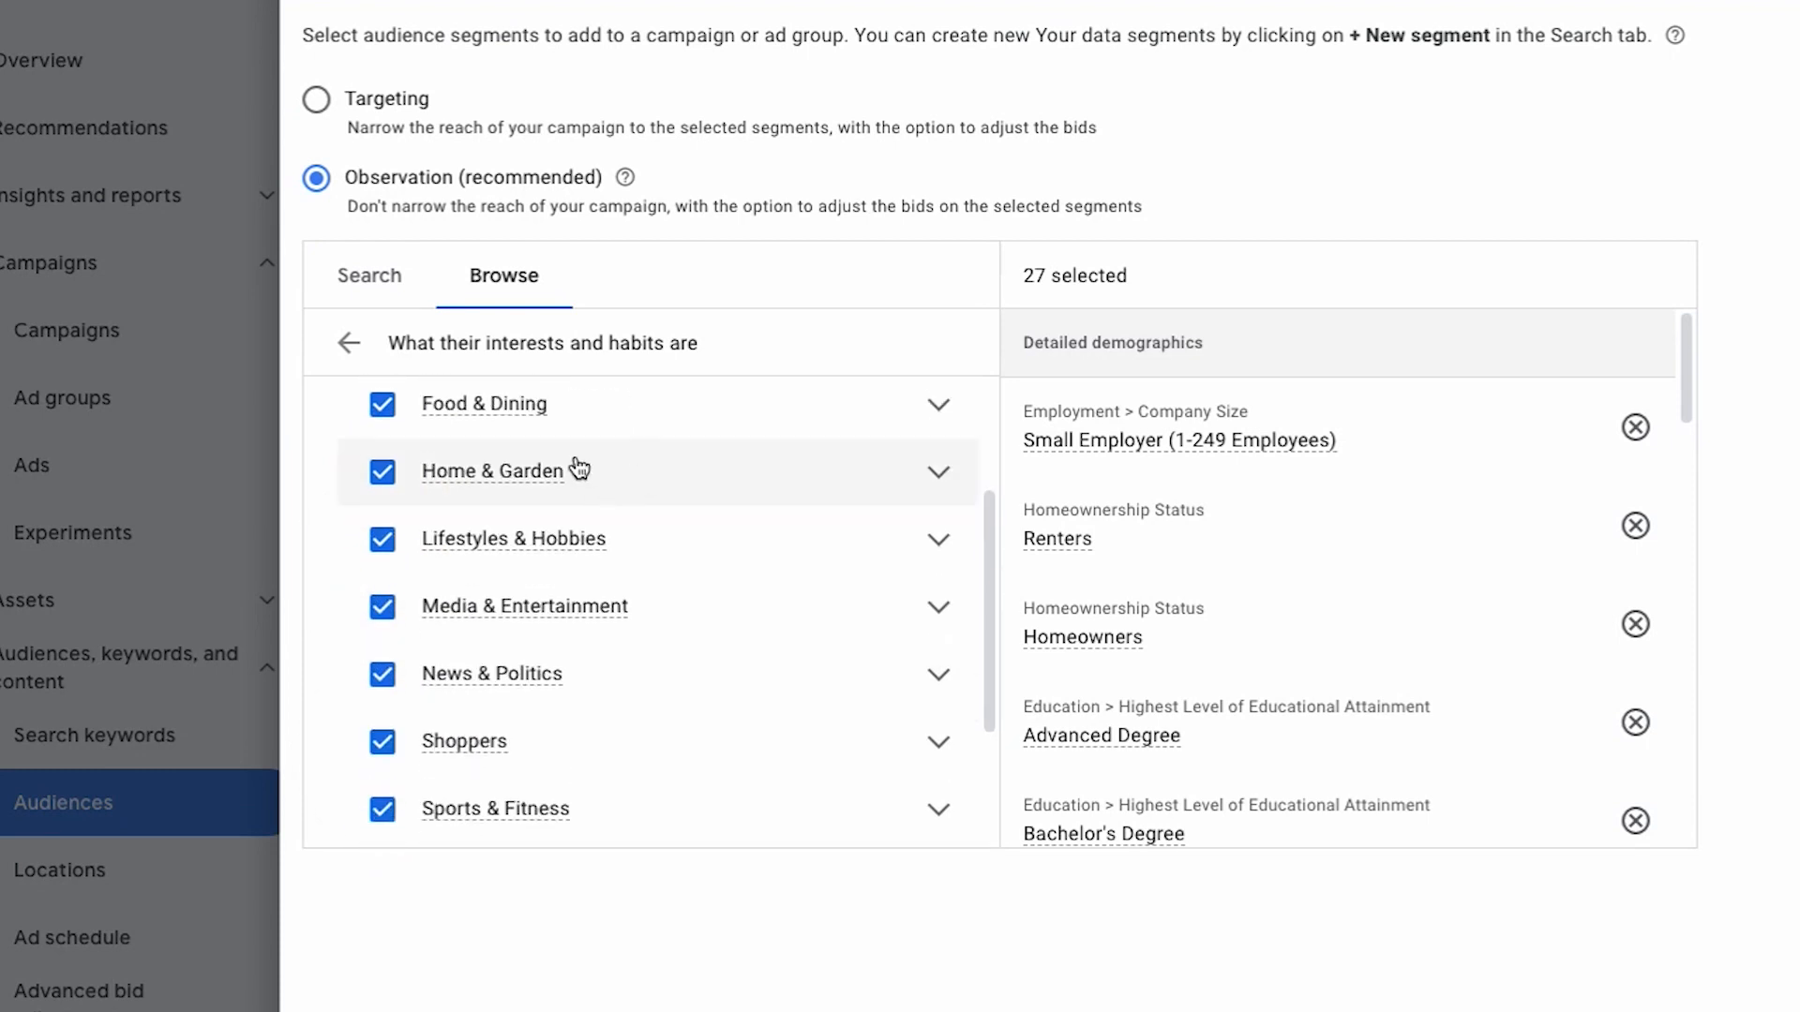
{"action": "left_click", "coordinate": [941, 469]}
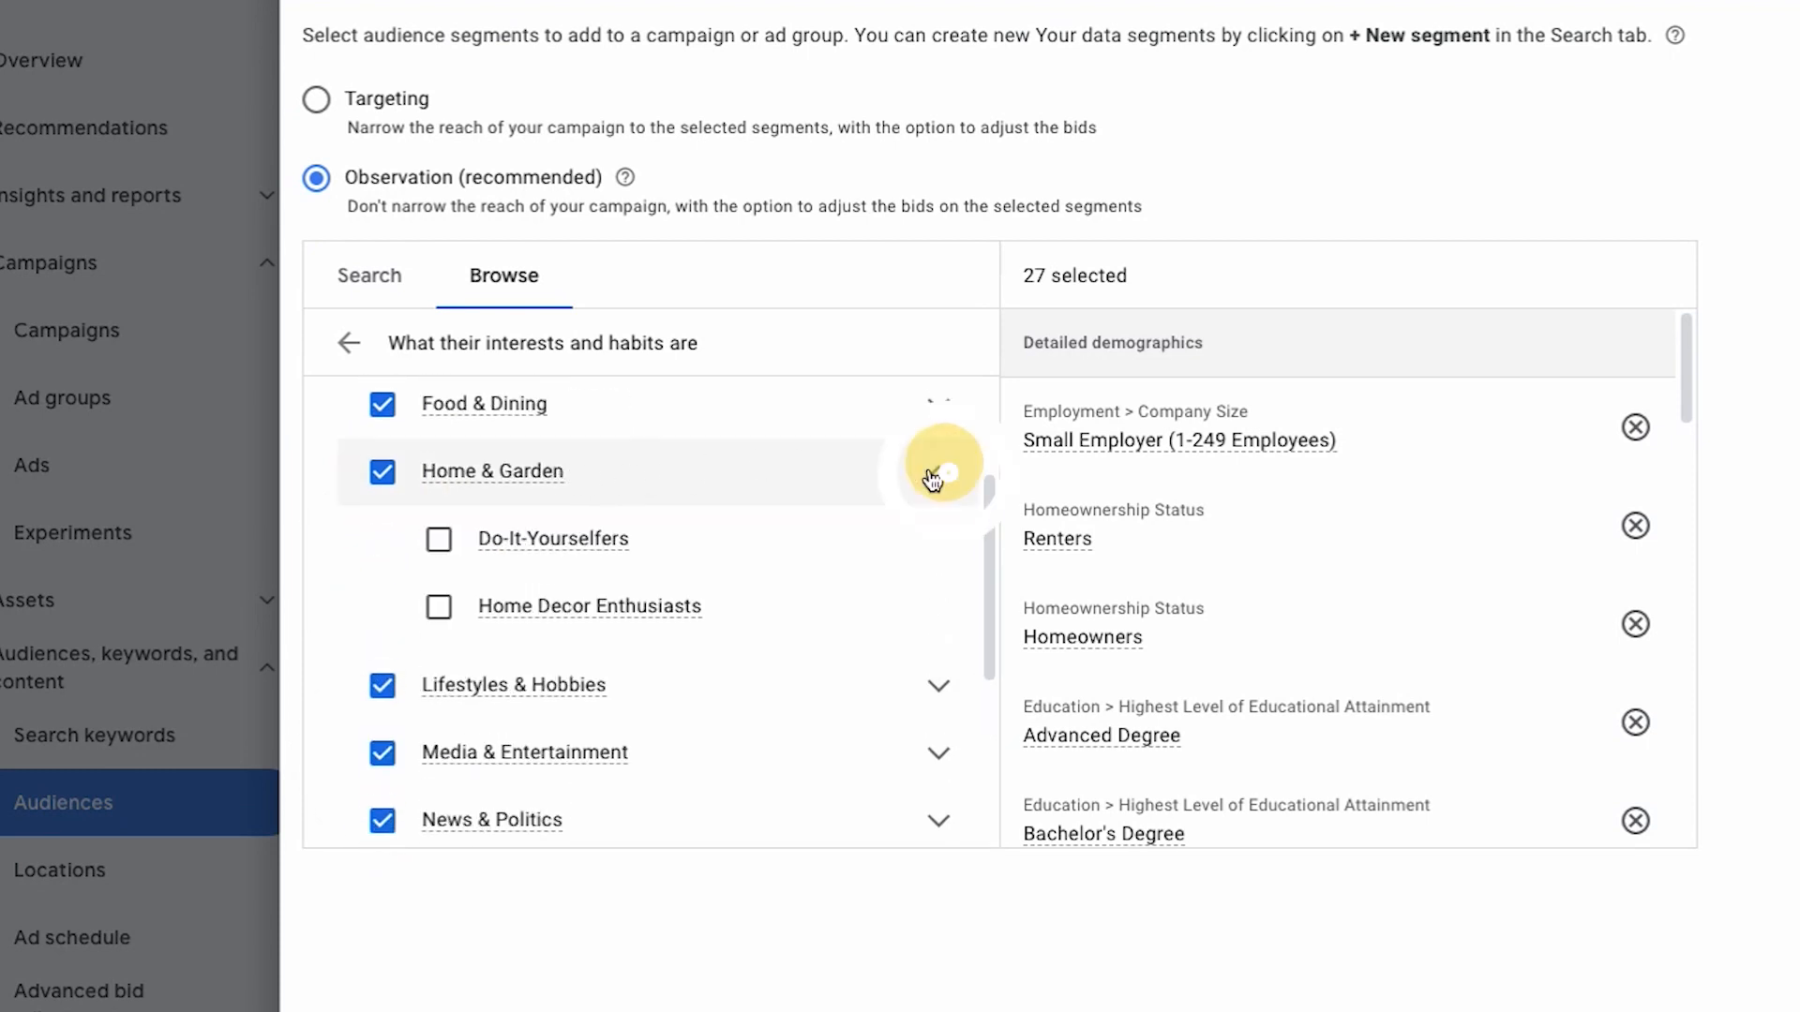
{"action": "left_click", "coordinate": [438, 607]}
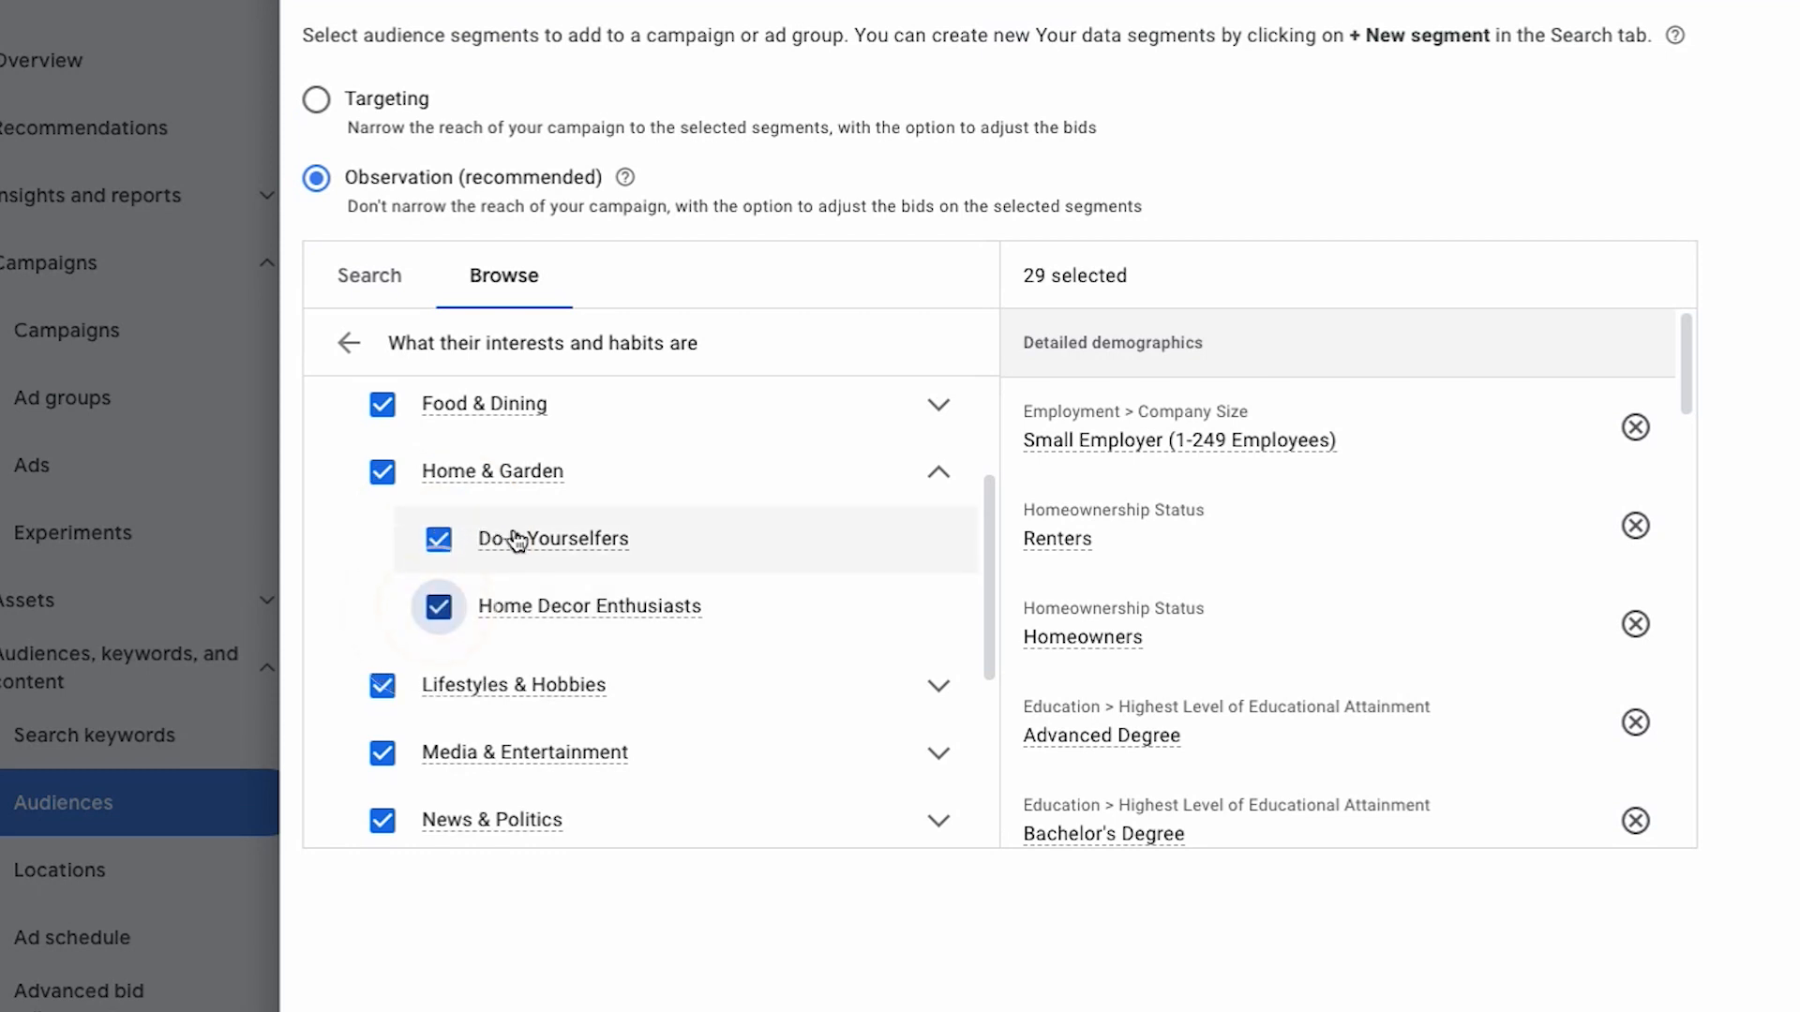
Select the in-market categories from the start of the list through Home & Garden, including Education, Employment, Event Tickets, Financial Services, Food, and Gifts & Occasions
{"action": "left_click", "coordinate": [339, 326]}
{"action": "left_click", "coordinate": [409, 548]}
{"action": "left_click", "coordinate": [381, 477]}
{"action": "left_click", "coordinate": [382, 544]}
{"action": "left_click", "coordinate": [384, 613]}
{"action": "left_click", "coordinate": [382, 681]}
{"action": "left_click", "coordinate": [383, 748]}
{"action": "left_click", "coordinate": [383, 811]}
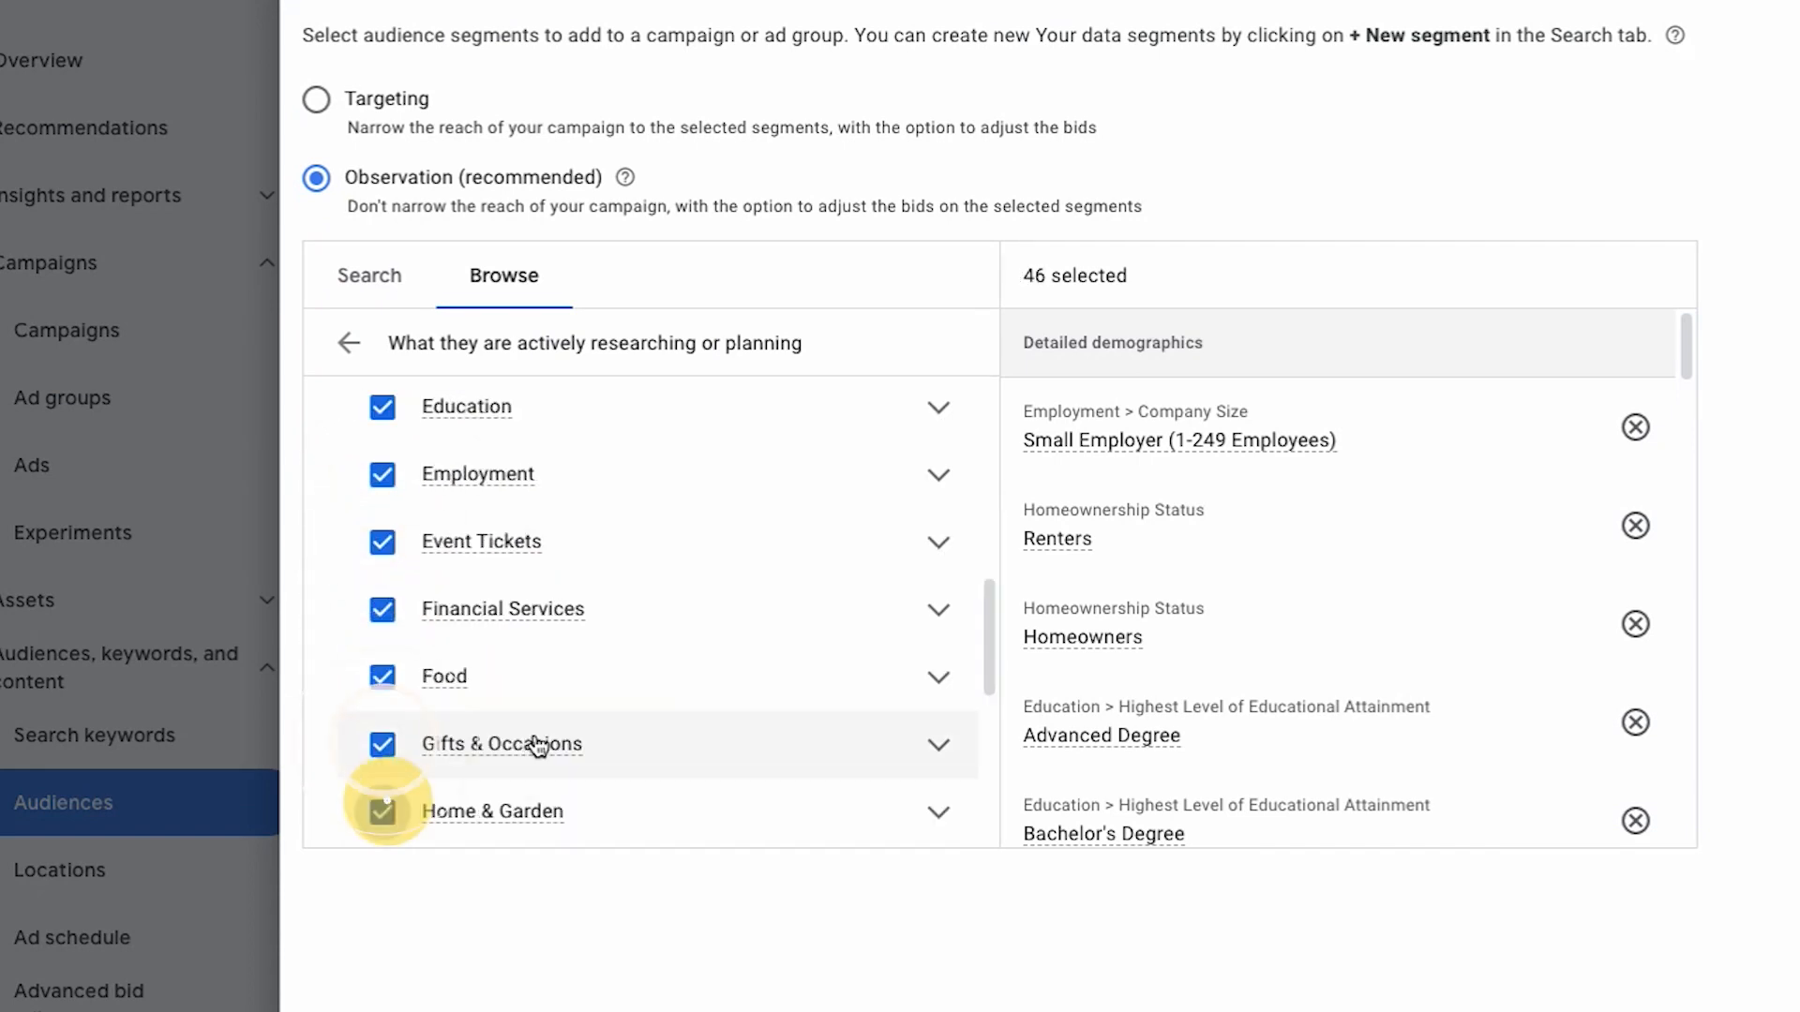
Select the in-market categories following Home & Garden, including Media & Entertainment and Musical Instruments & Accessories
{"action": "scroll", "coordinate": [538, 744], "scroll_direction": "down", "scroll_amount": 2}
{"action": "left_click", "coordinate": [384, 746]}
{"action": "left_click", "coordinate": [380, 813]}
{"action": "scroll", "coordinate": [426, 778], "scroll_direction": "down", "scroll_amount": 1}
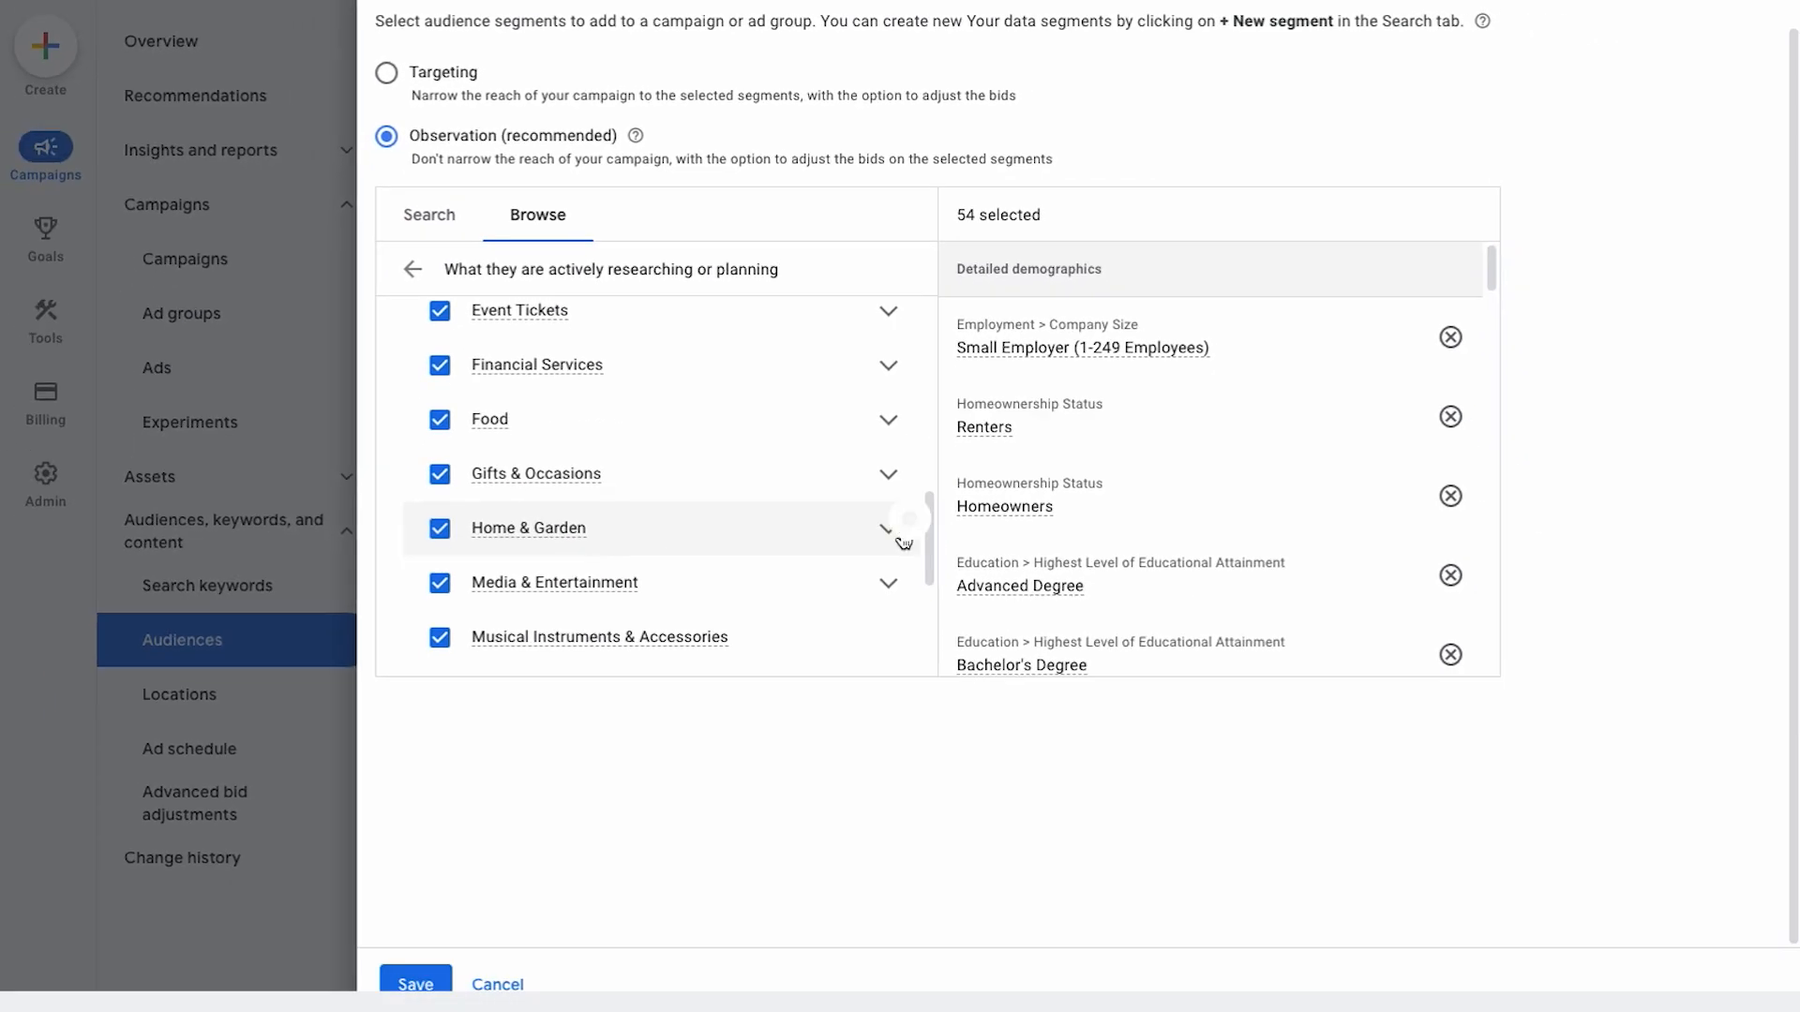
Select Home Improvement, Home Security, Household Supplies, and Outdoor Items under the in-market Home & Garden category
{"action": "left_click", "coordinate": [898, 536]}
{"action": "scroll", "coordinate": [726, 511], "scroll_direction": "down", "scroll_amount": 2}
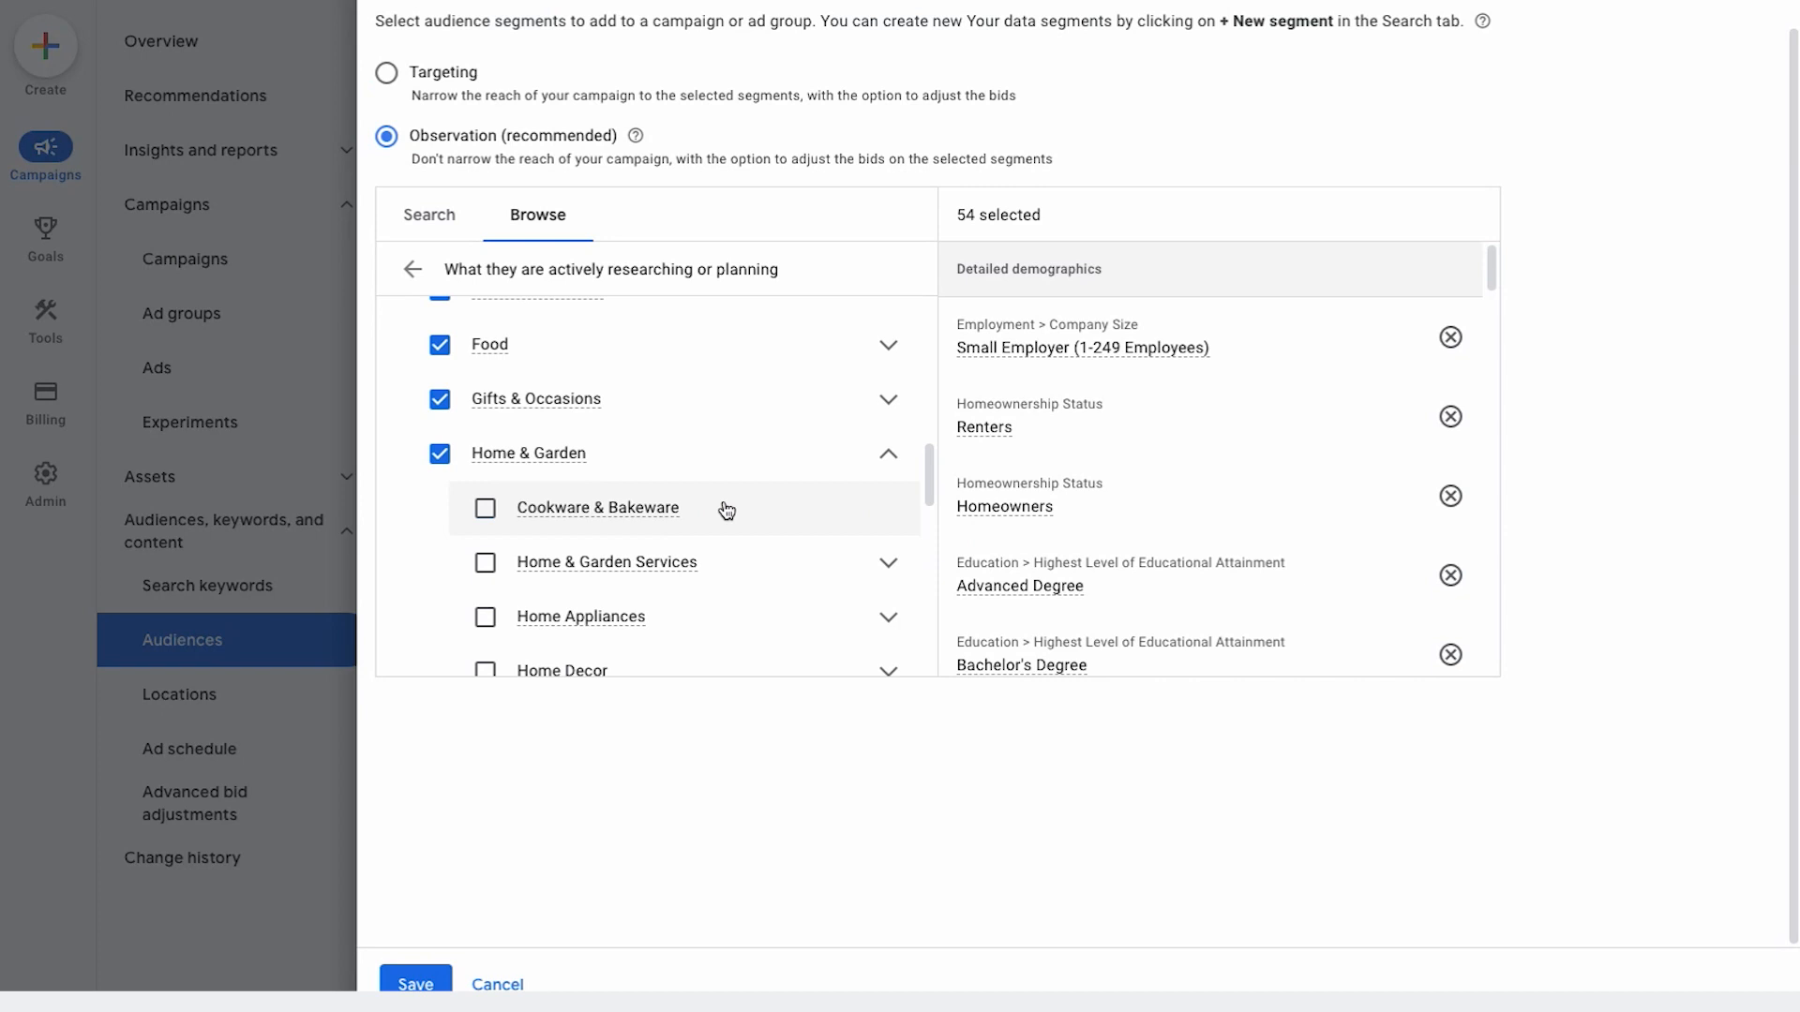
{"action": "scroll", "coordinate": [750, 503], "scroll_direction": "down", "scroll_amount": 3}
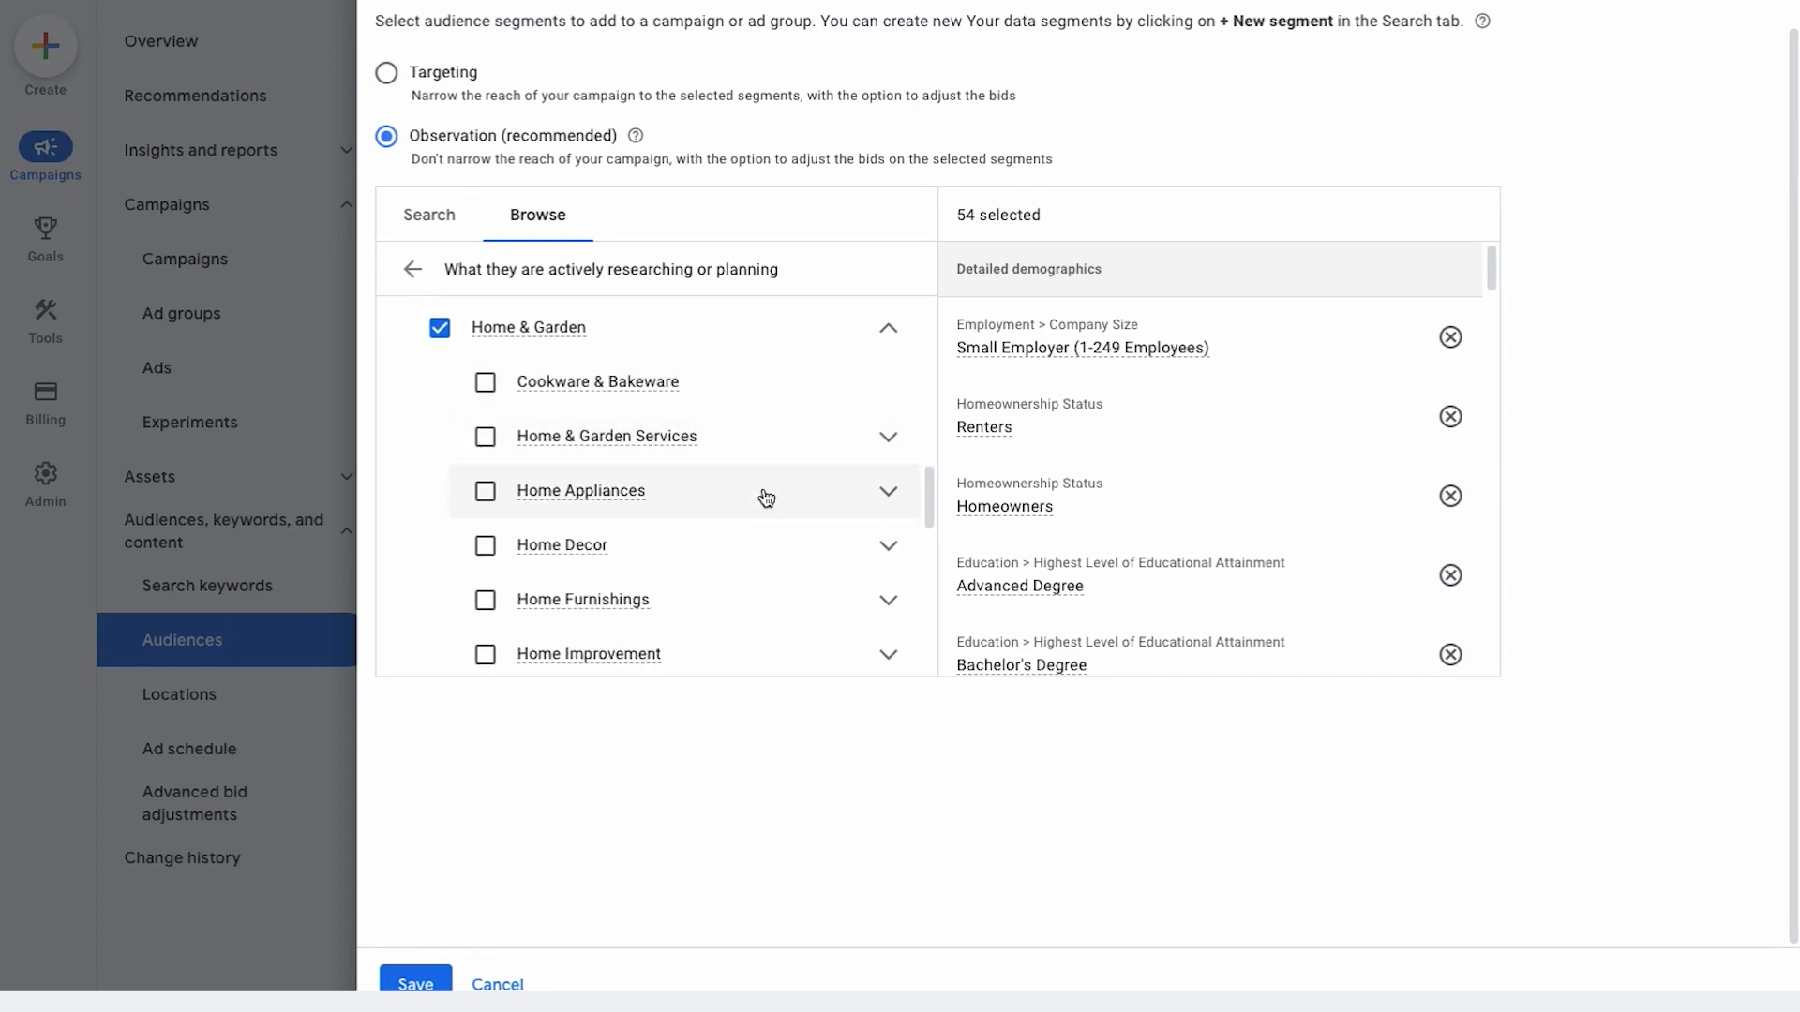
{"action": "left_click", "coordinate": [486, 553]}
{"action": "left_click", "coordinate": [485, 608]}
{"action": "scroll", "coordinate": [485, 607], "scroll_direction": "down", "scroll_amount": 1}
{"action": "left_click", "coordinate": [485, 569]}
{"action": "left_click", "coordinate": [483, 621]}
{"action": "scroll", "coordinate": [550, 589], "scroll_direction": "down", "scroll_amount": 3}
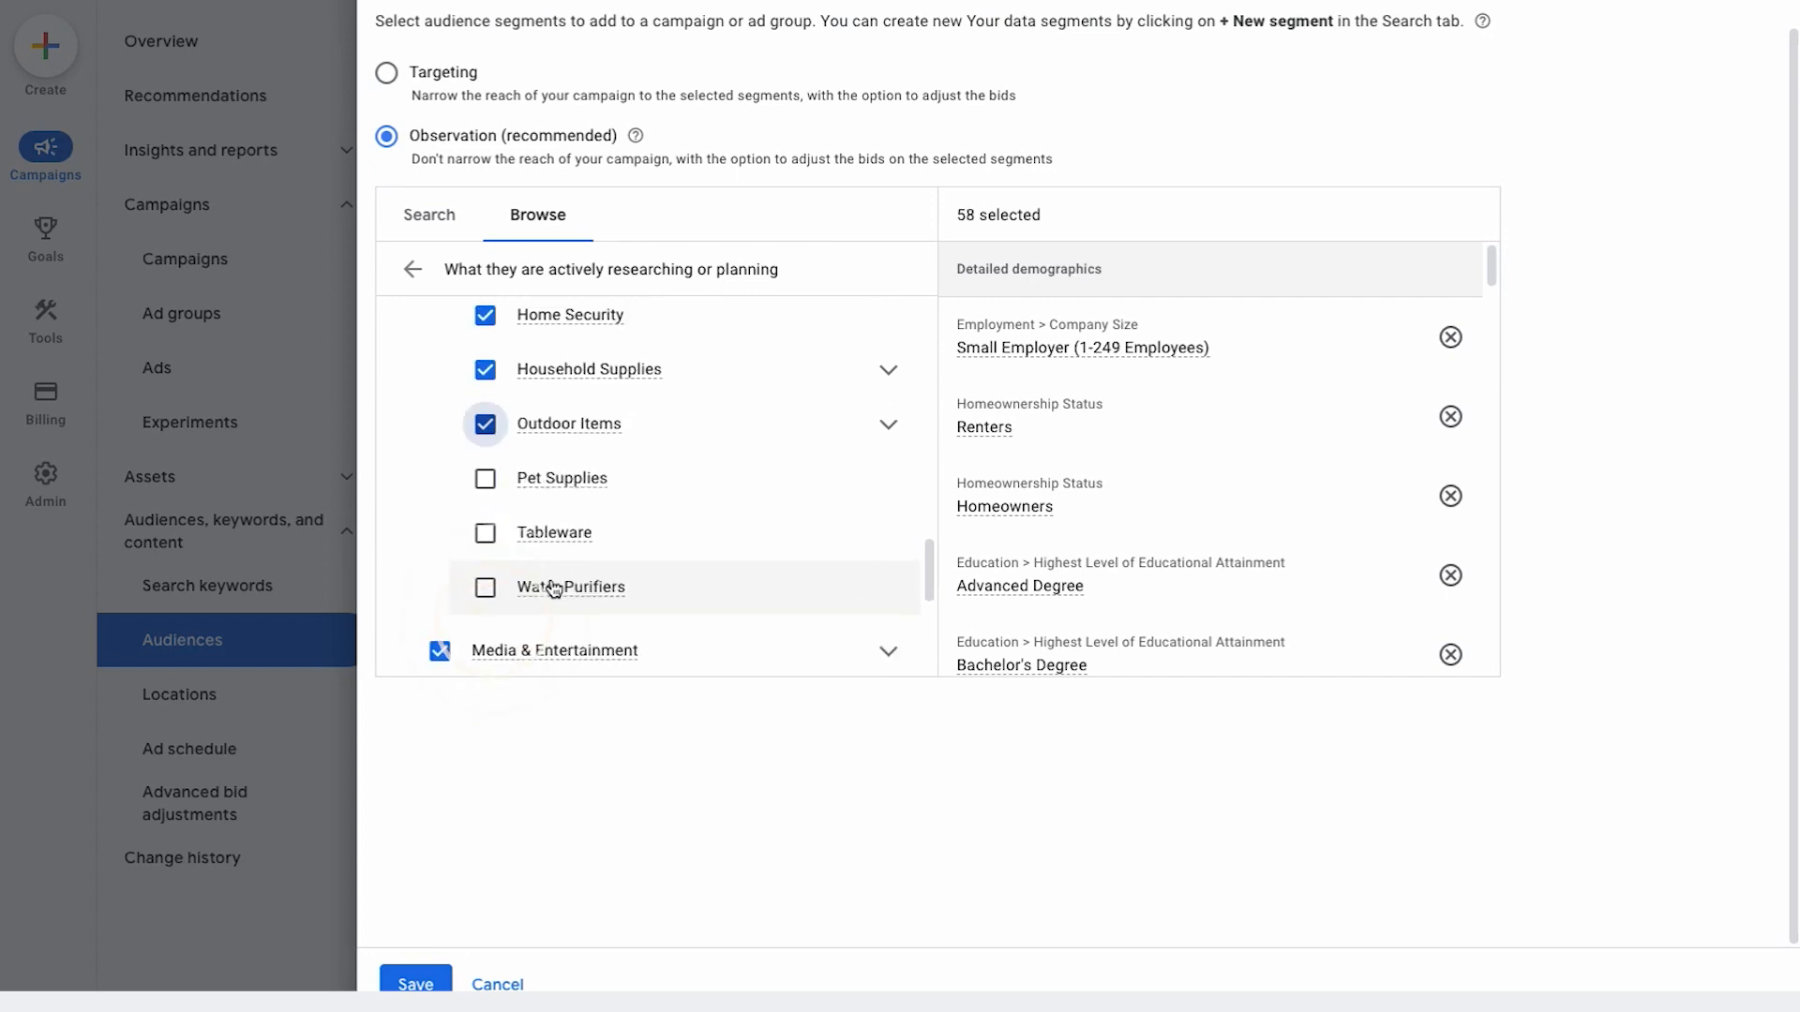
Select Pet Supplies, Tableware, and Water Purifiers under the in-market Home & Garden category
{"action": "scroll", "coordinate": [550, 589], "scroll_direction": "up", "scroll_amount": 1}
{"action": "left_click", "coordinate": [485, 490]}
{"action": "left_click", "coordinate": [484, 546]}
{"action": "left_click", "coordinate": [485, 600]}
Select Home Furnishings, Home Decor, Home Appliances, Home & Garden Services, and Cookware & Bakeware under in-market Home & Garden
{"action": "scroll", "coordinate": [602, 514], "scroll_direction": "up", "scroll_amount": 4}
{"action": "left_click", "coordinate": [485, 521]}
{"action": "left_click", "coordinate": [485, 466]}
{"action": "left_click", "coordinate": [485, 411]}
{"action": "left_click", "coordinate": [485, 357]}
{"action": "left_click", "coordinate": [485, 304]}
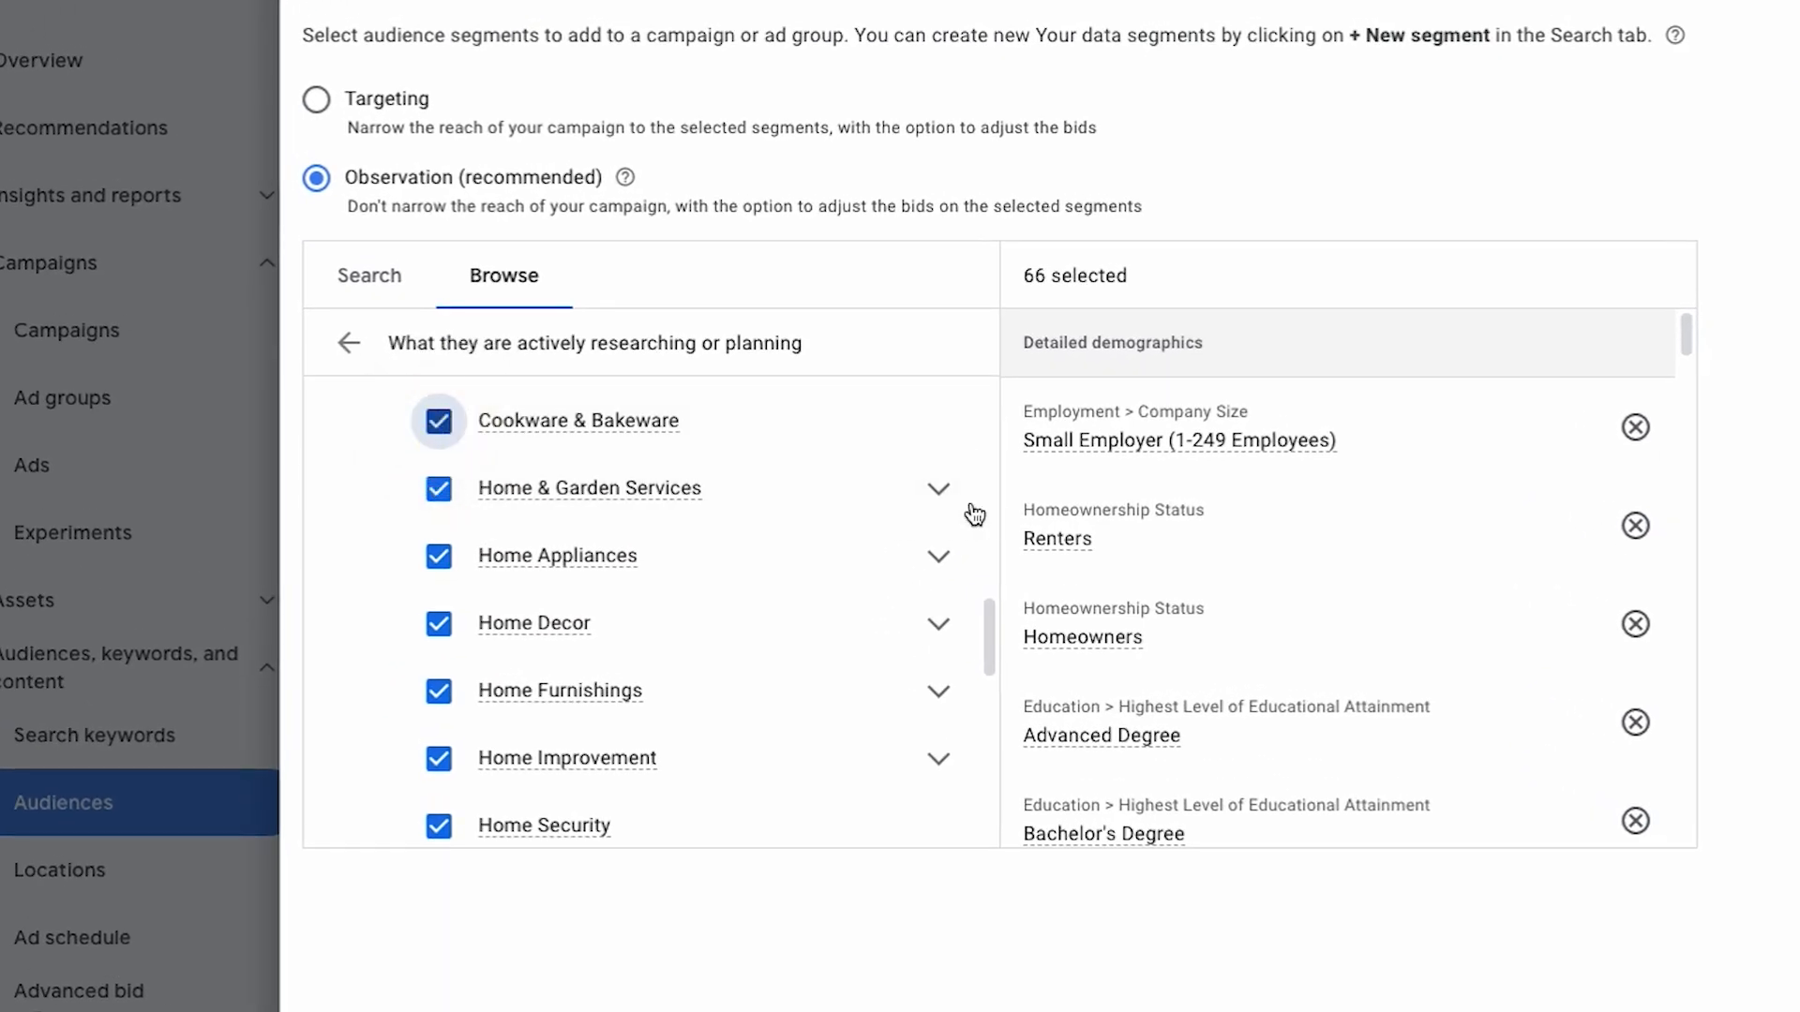
Select the Home & Garden Services subcategories from the start of the list through Lawn & Garden Maintenance, including Flooring Services and Landscape Design
{"action": "left_click", "coordinate": [938, 488]}
{"action": "left_click", "coordinate": [495, 557]}
{"action": "left_click", "coordinate": [495, 624]}
{"action": "left_click", "coordinate": [495, 692]}
{"action": "left_click", "coordinate": [495, 759]}
{"action": "scroll", "coordinate": [492, 757], "scroll_direction": "down", "scroll_amount": 1}
{"action": "left_click", "coordinate": [495, 756]}
{"action": "left_click", "coordinate": [495, 826]}
{"action": "scroll", "coordinate": [562, 804], "scroll_direction": "down", "scroll_amount": 3}
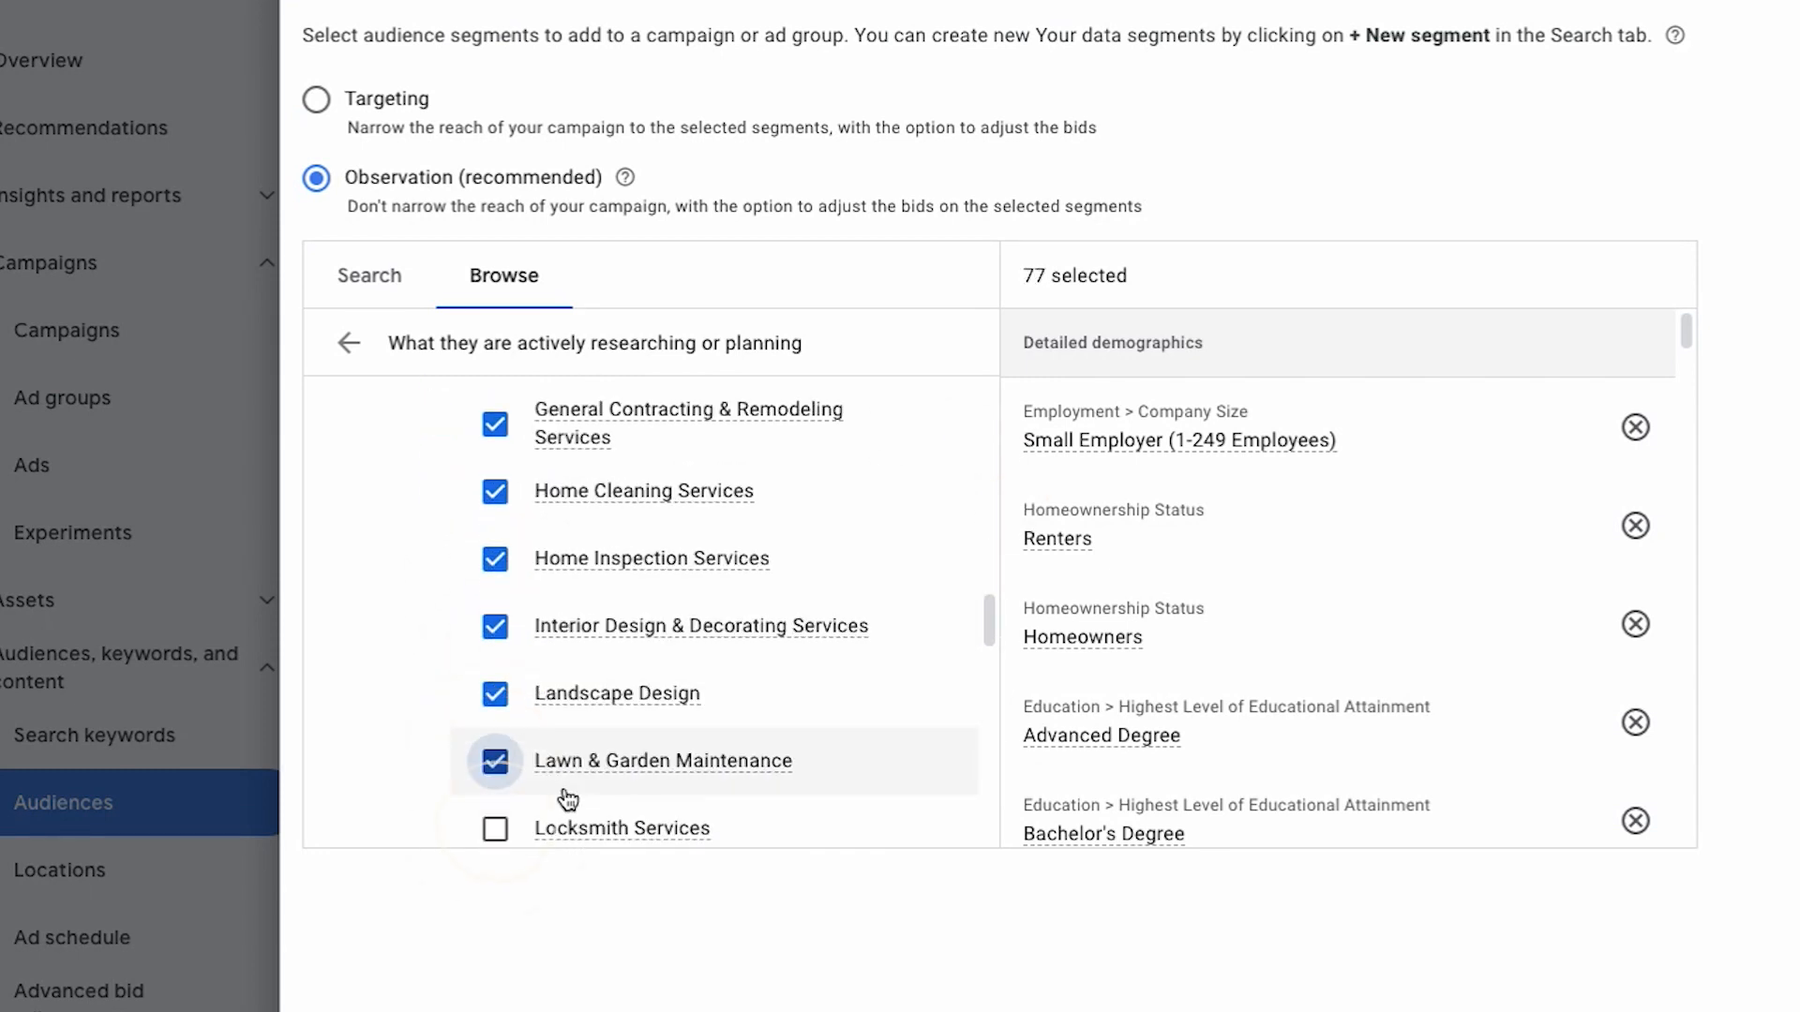
Select Locksmith Services and the remaining Home & Garden Services subcategories, and review the number of selected segments
{"action": "scroll", "coordinate": [768, 788], "scroll_direction": "down", "scroll_amount": 2}
{"action": "left_click", "coordinate": [497, 709]}
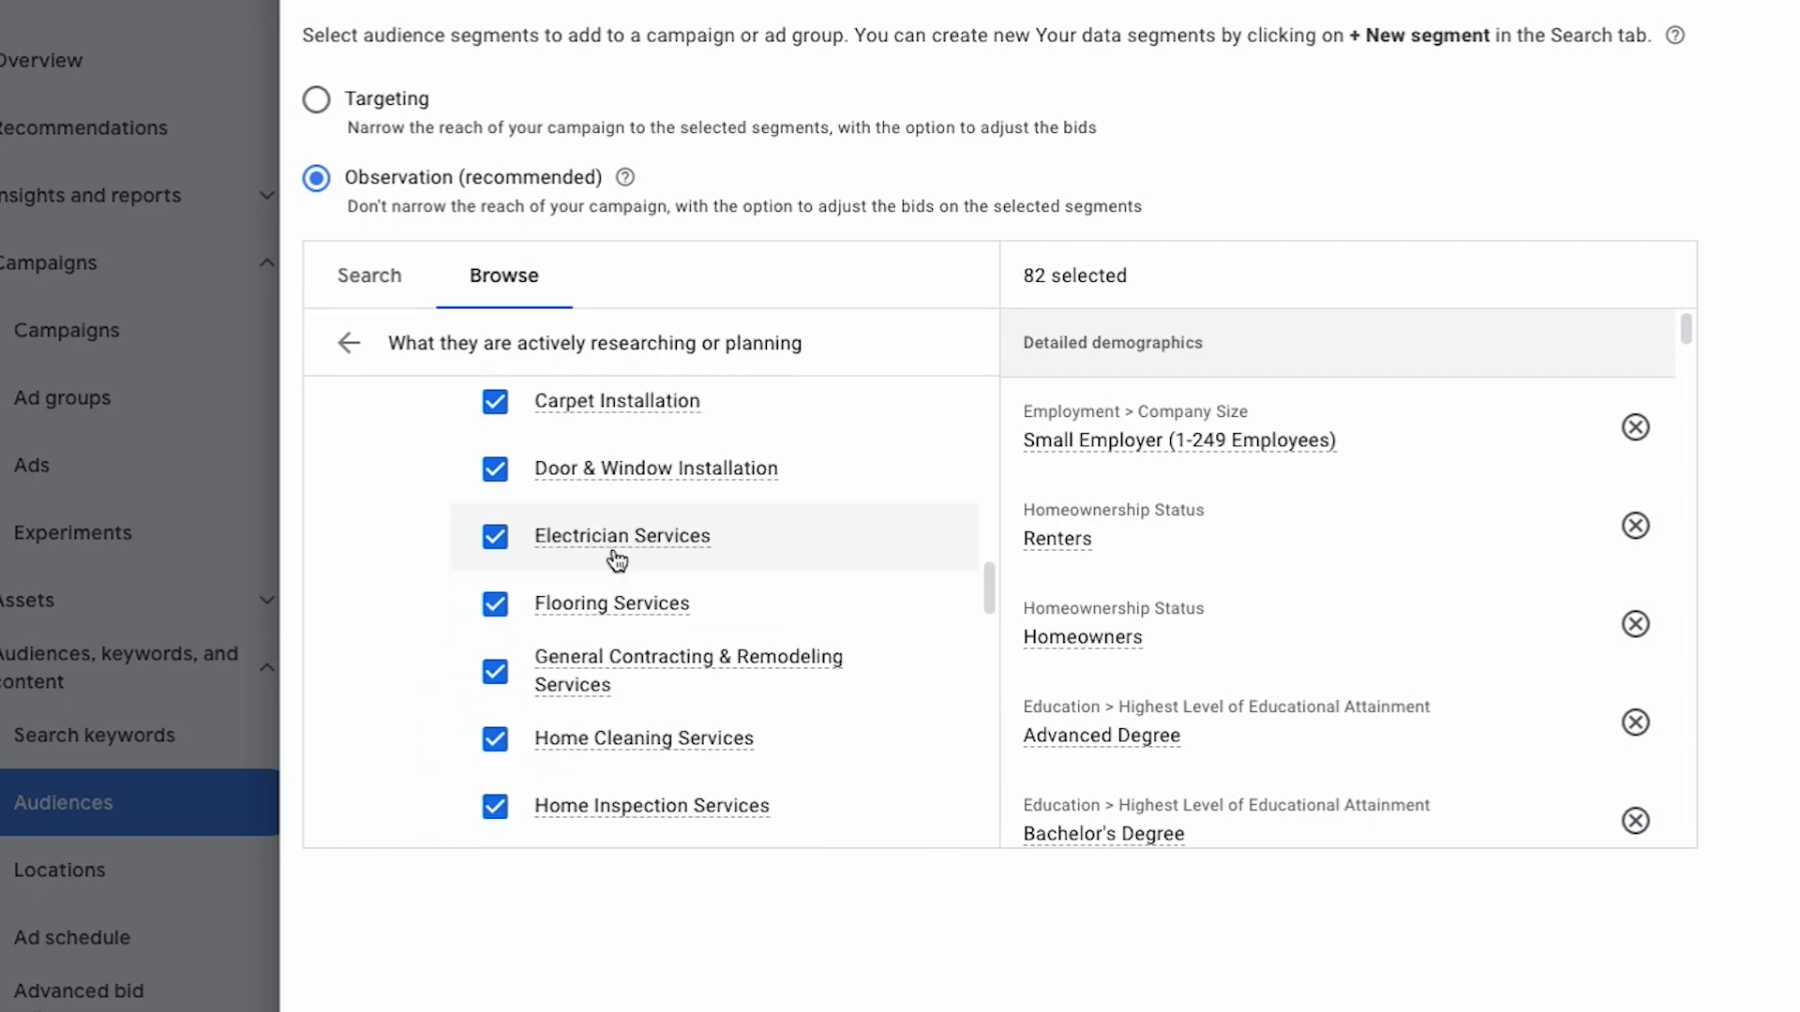
{"action": "scroll", "coordinate": [617, 561], "scroll_direction": "up", "scroll_amount": 10}
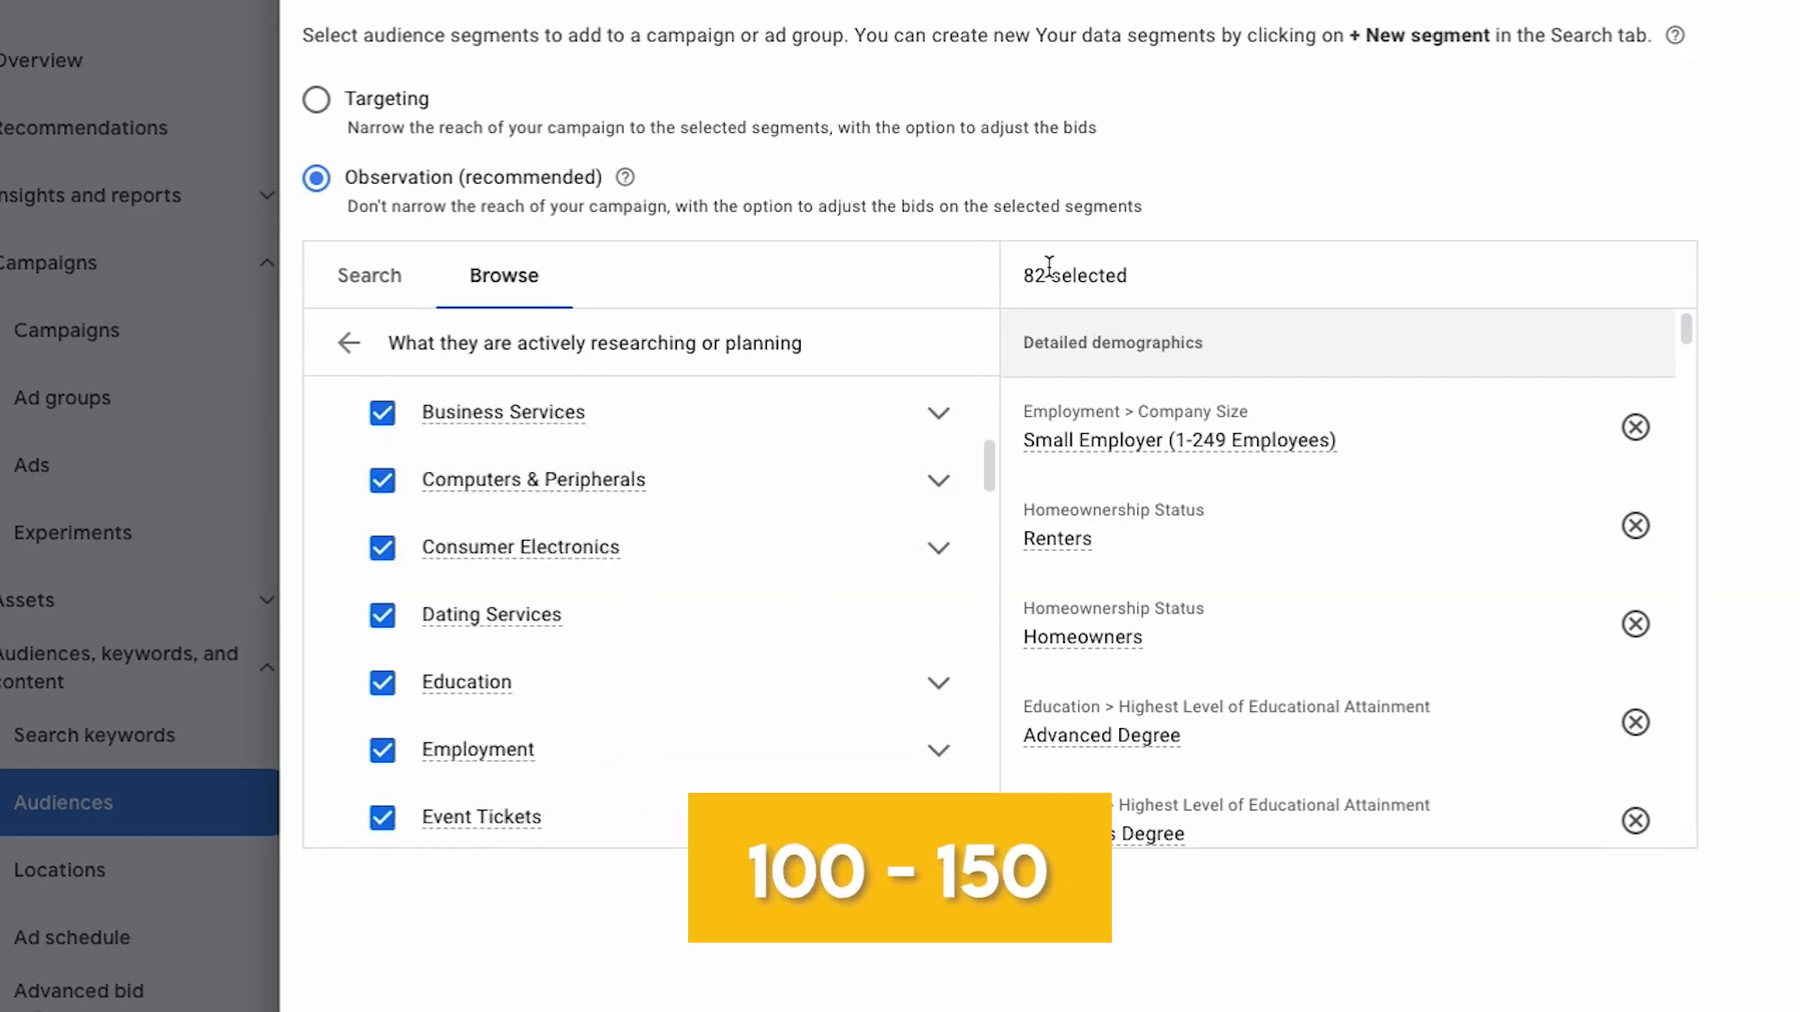
{"action": "left_click_drag", "start_coordinate": [1016, 268], "coordinate": [1134, 278]}
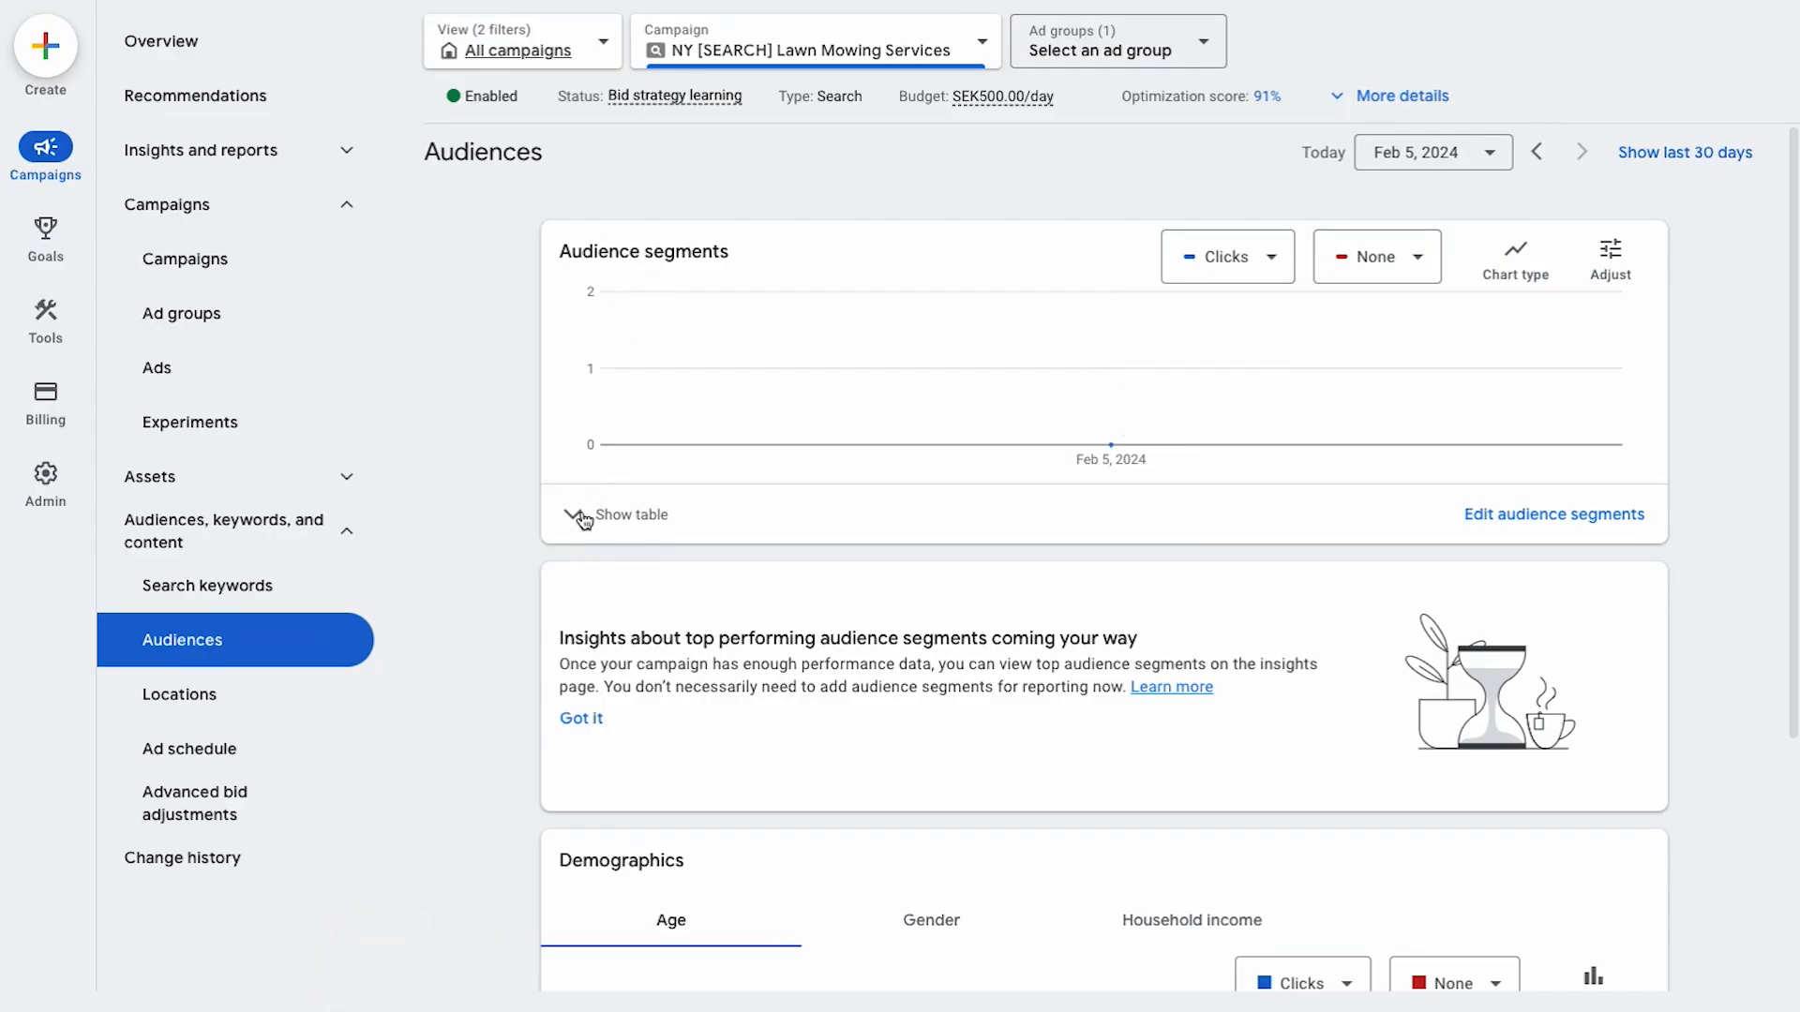
Show the campaign's audience segments table and examine the segment types, targeting settings, and performance metrics
{"action": "left_click", "coordinate": [601, 517]}
{"action": "scroll", "coordinate": [886, 581], "scroll_direction": "down", "scroll_amount": 3}
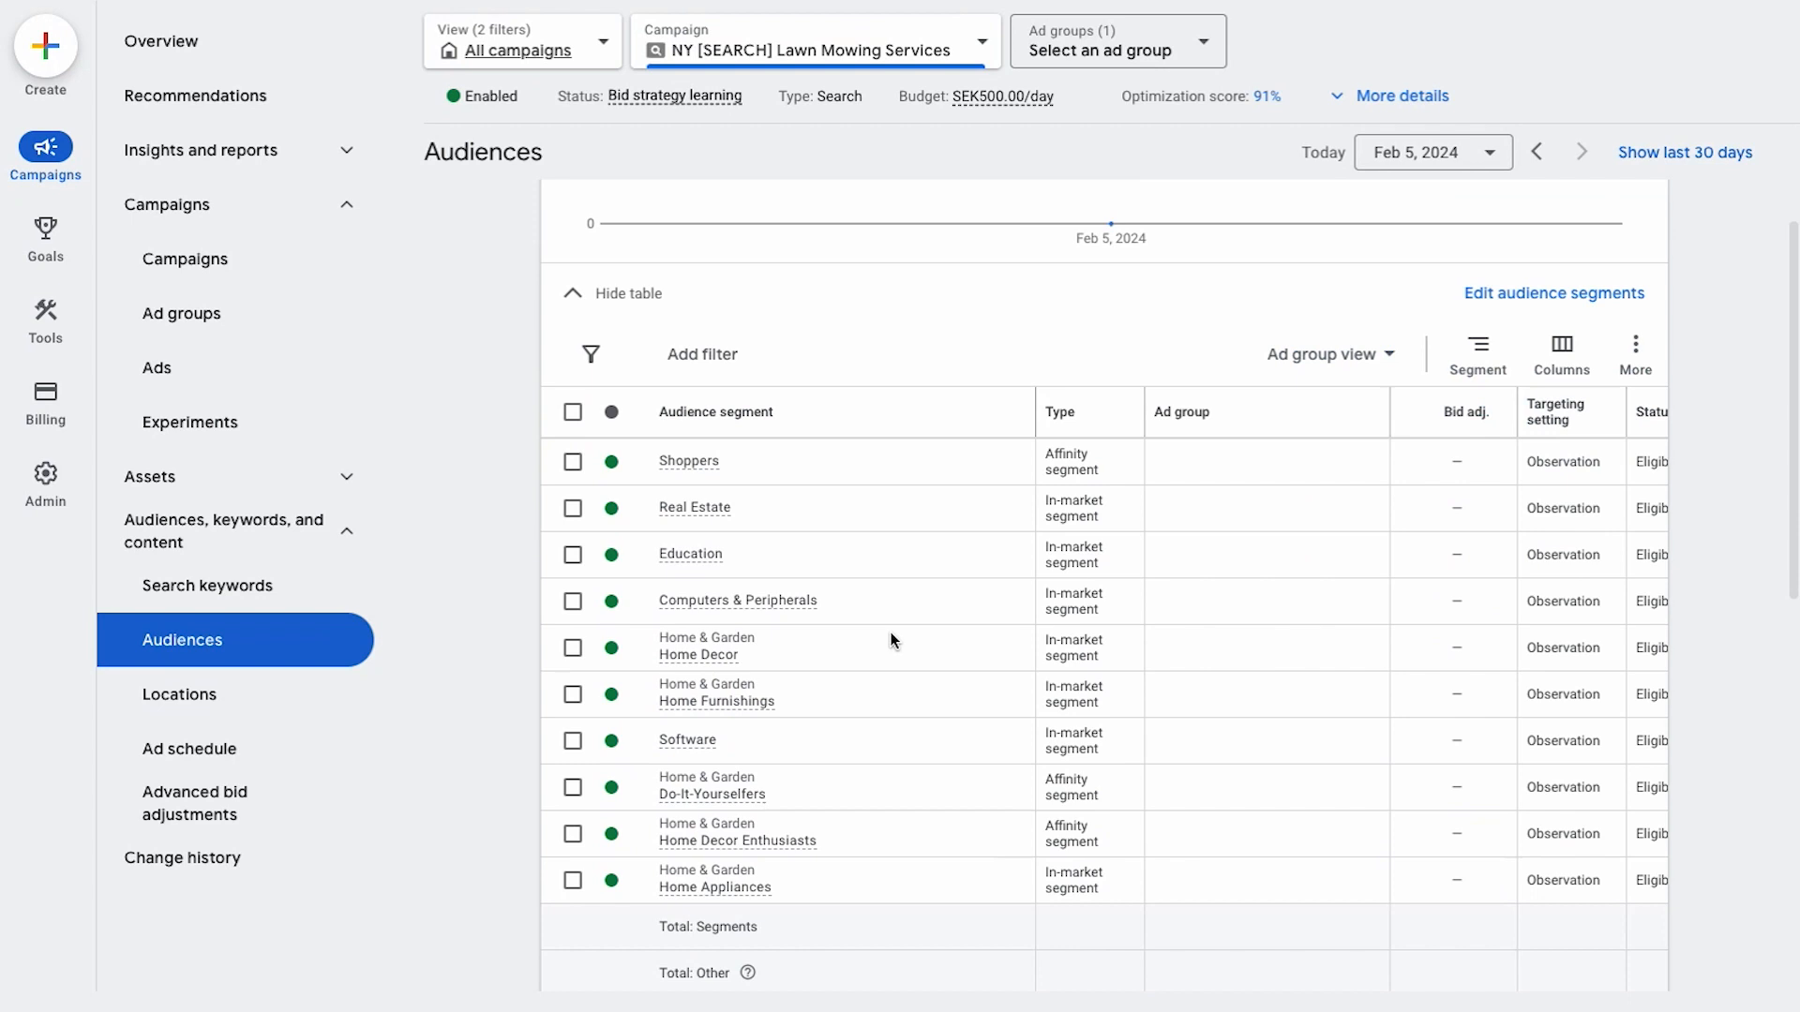
{"action": "left_click_drag", "start_coordinate": [1154, 999], "coordinate": [1534, 999]}
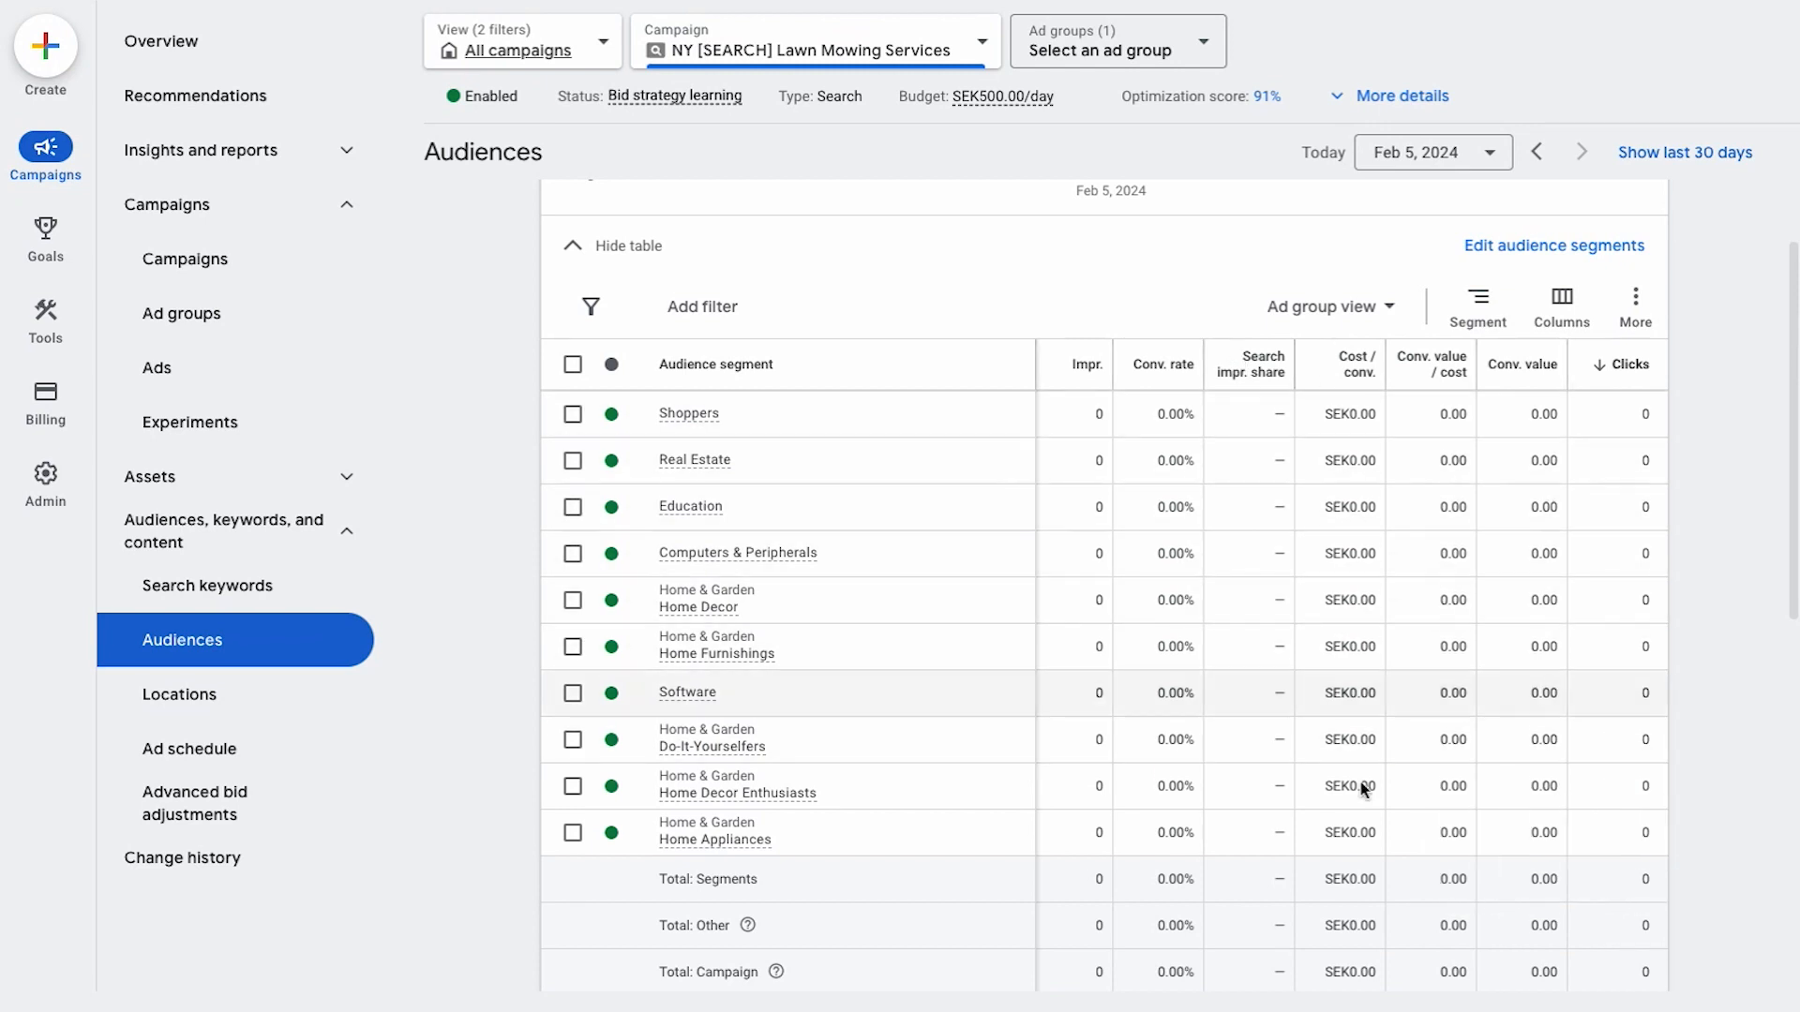
{"action": "left_click_drag", "start_coordinate": [1511, 988], "coordinate": [952, 987]}
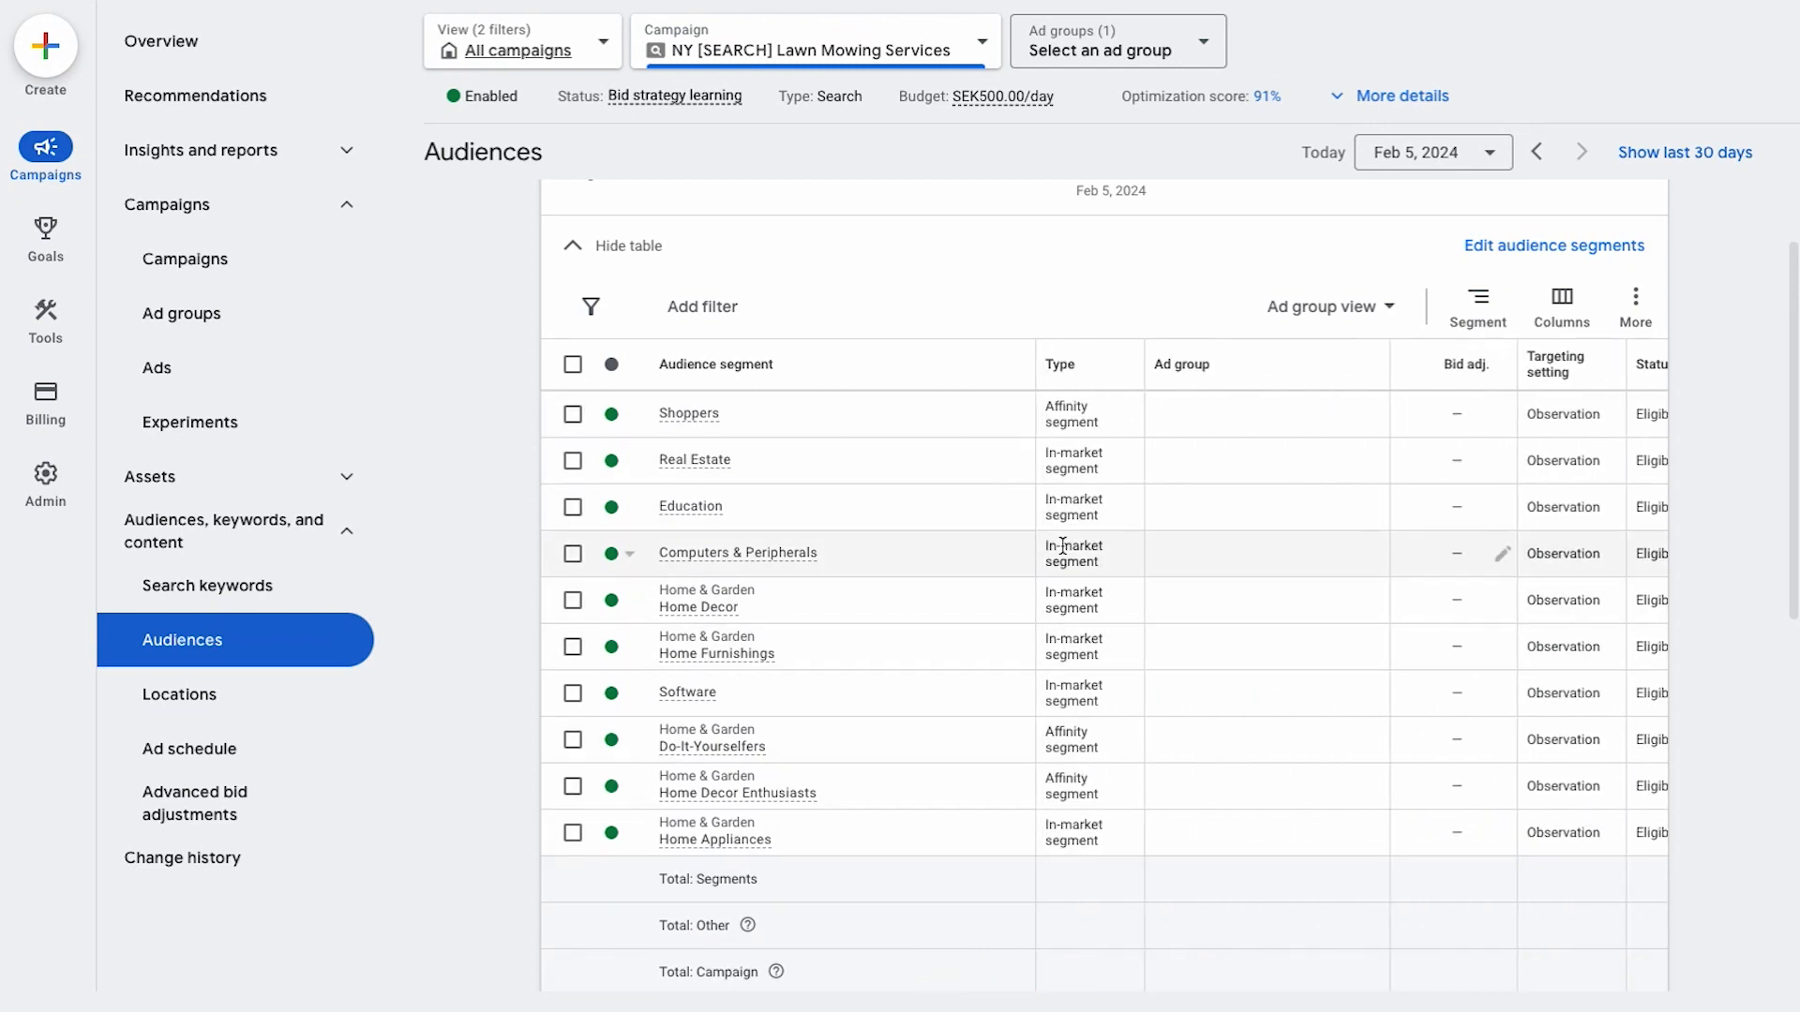
{"action": "scroll", "coordinate": [958, 426], "scroll_direction": "down", "scroll_amount": 2}
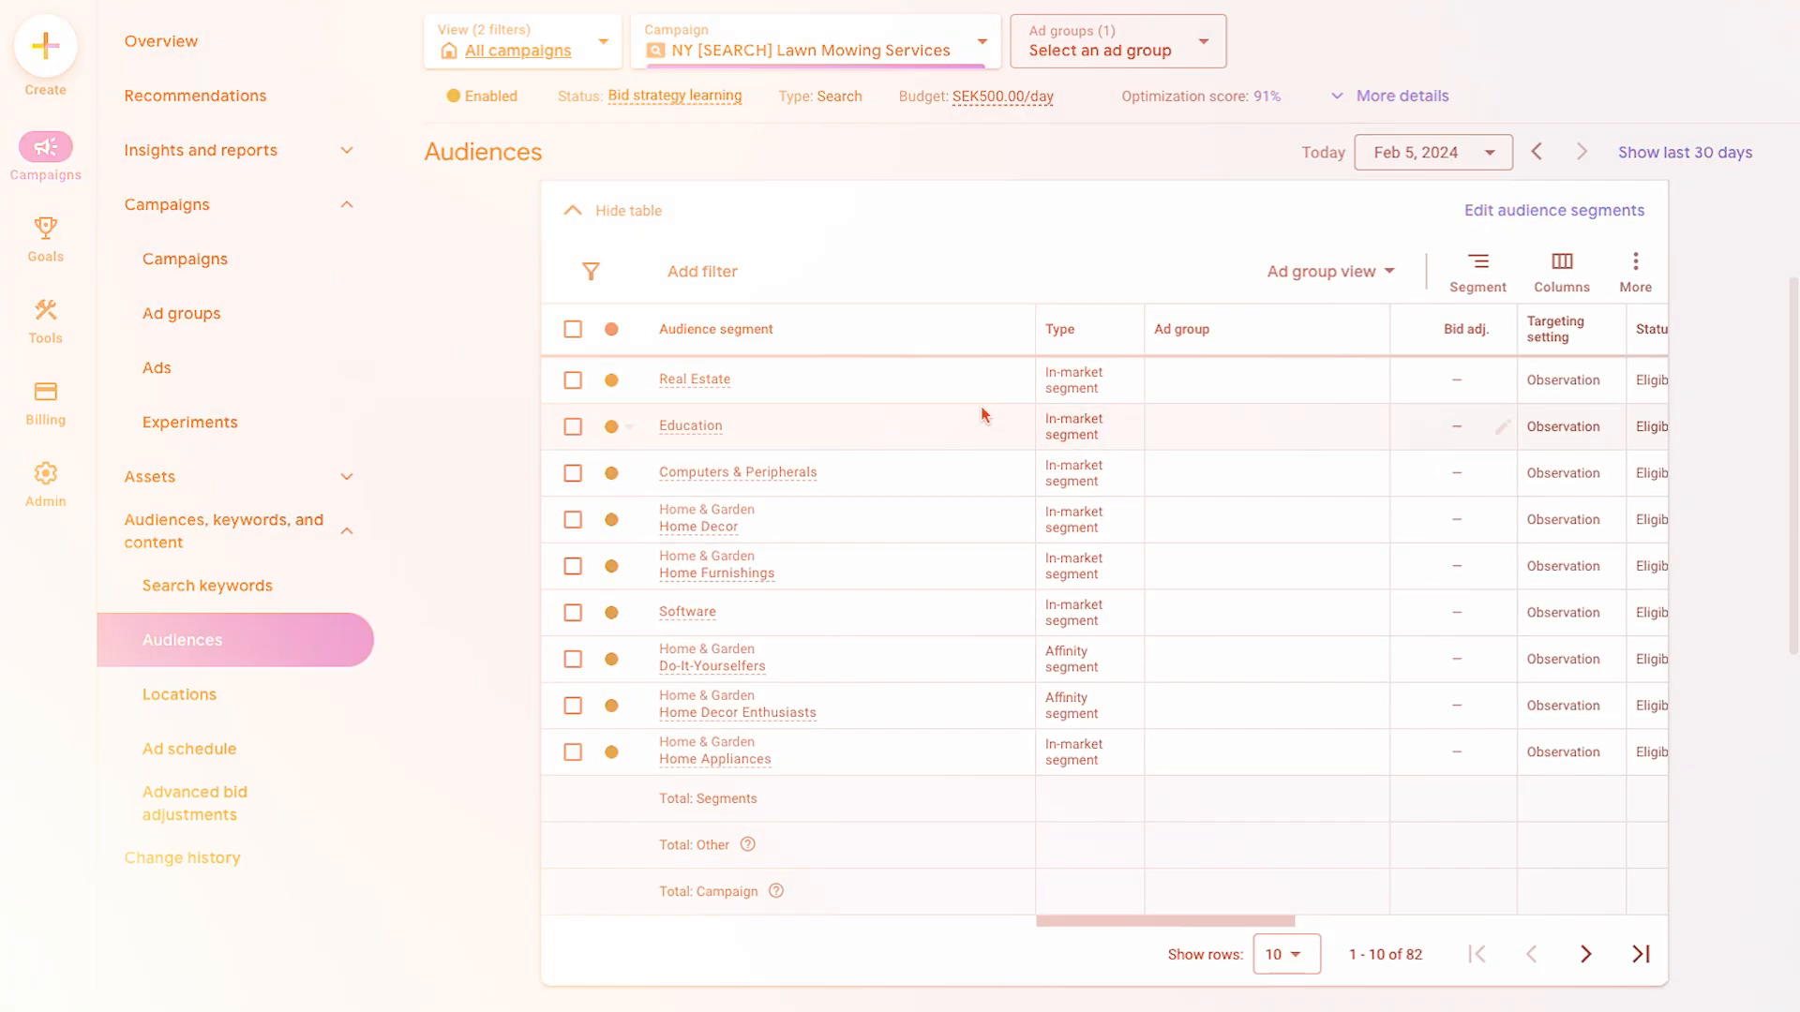